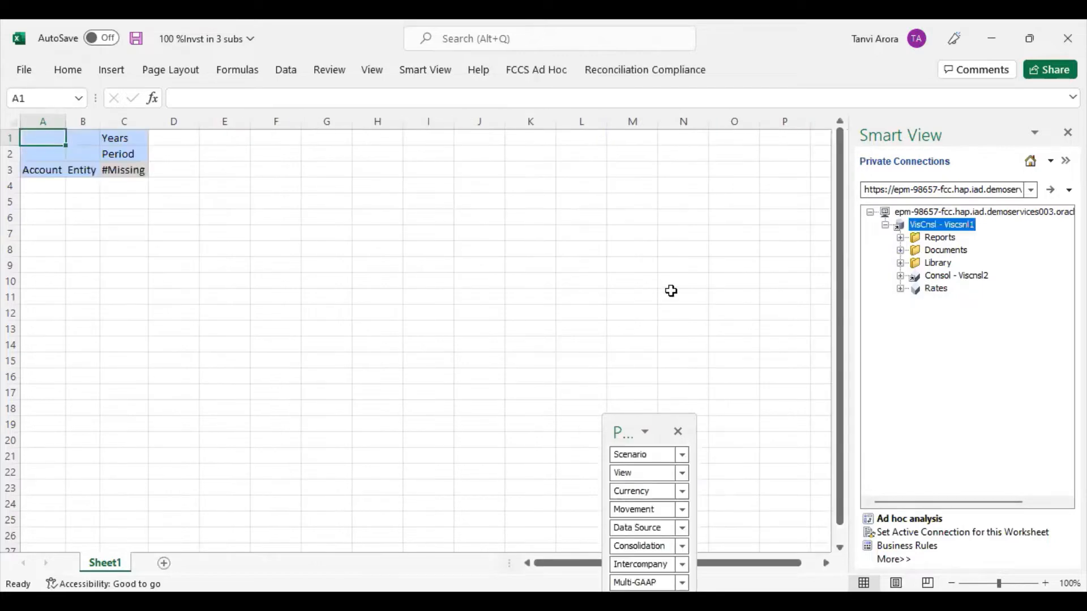
Step: Change the alias table for the ad hoc grid and move the floating POV window clear of the grid headers
left_click(625, 423)
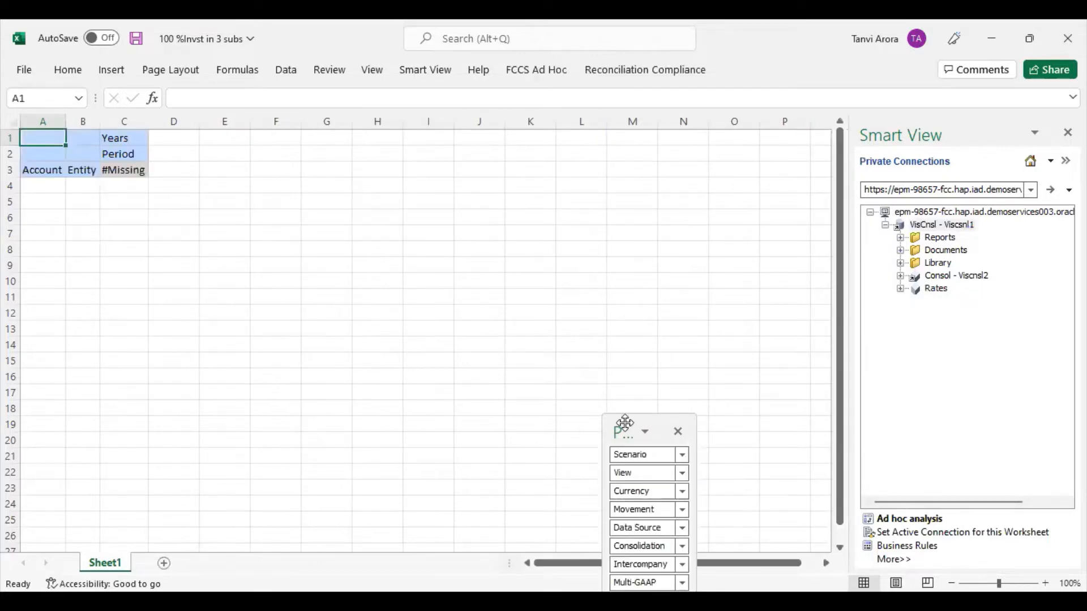
left_click_drag(625, 422, 725, 151)
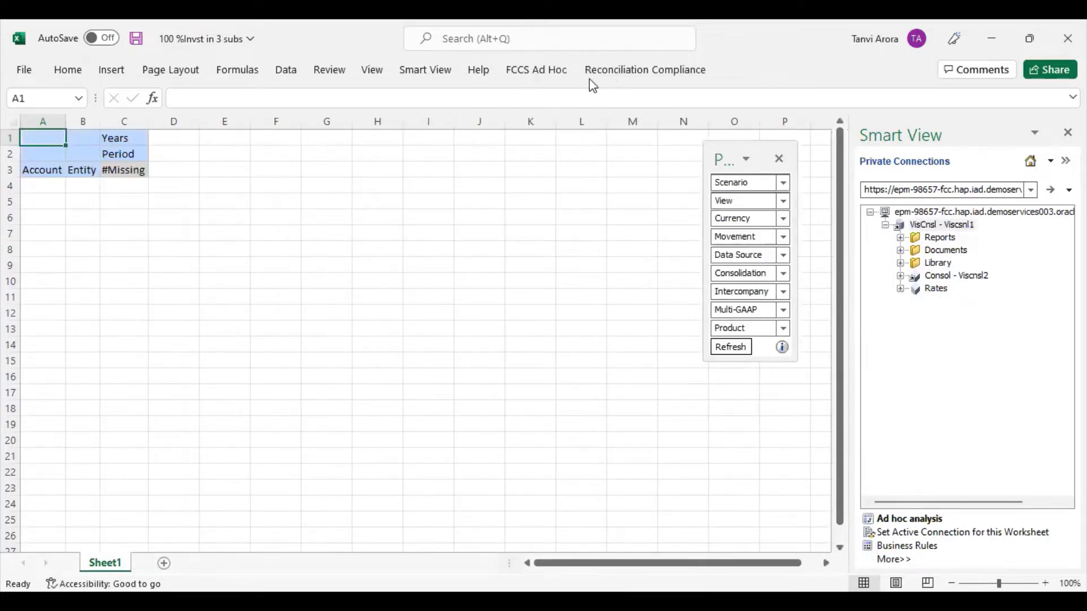
left_click(551, 73)
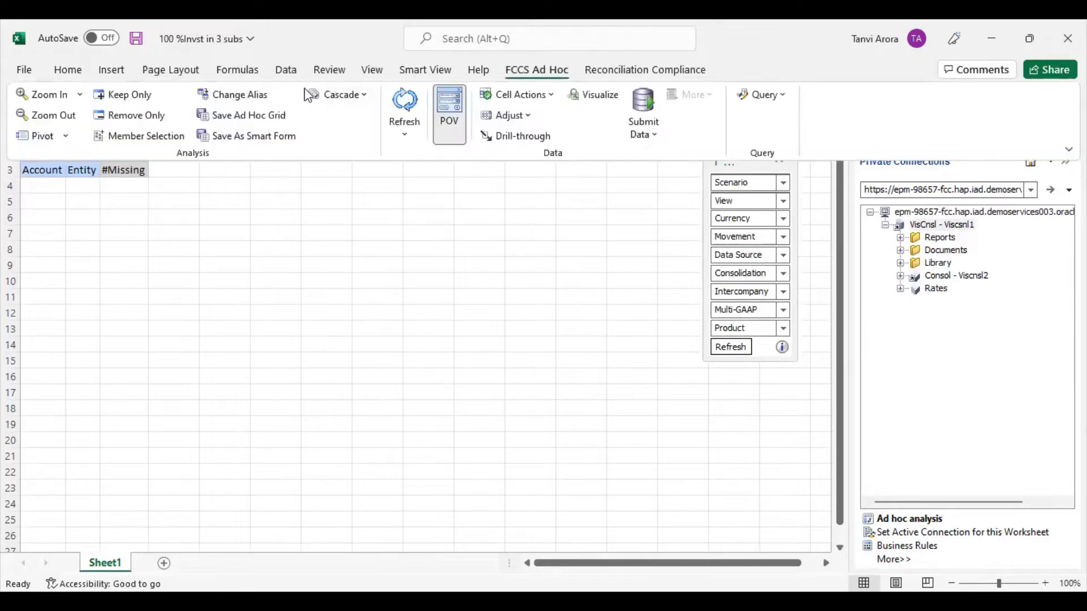
left_click(259, 102)
left_click(471, 309)
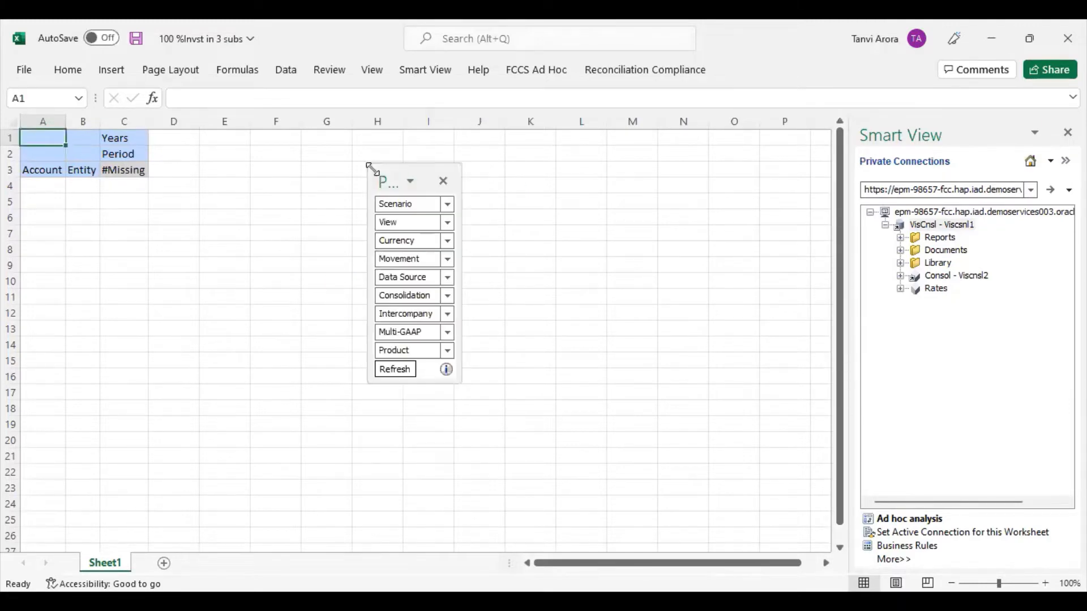
left_click_drag(390, 168, 731, 145)
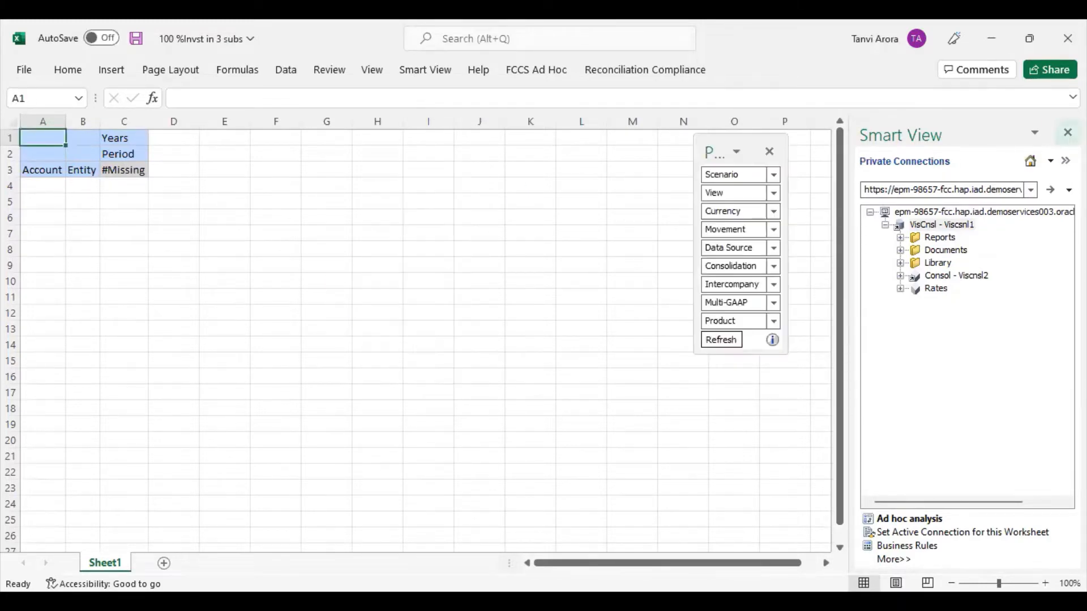
Step: Set the POV's Scenario to Plan and its View to Periodic
left_click(751, 177)
key("BackSpace")
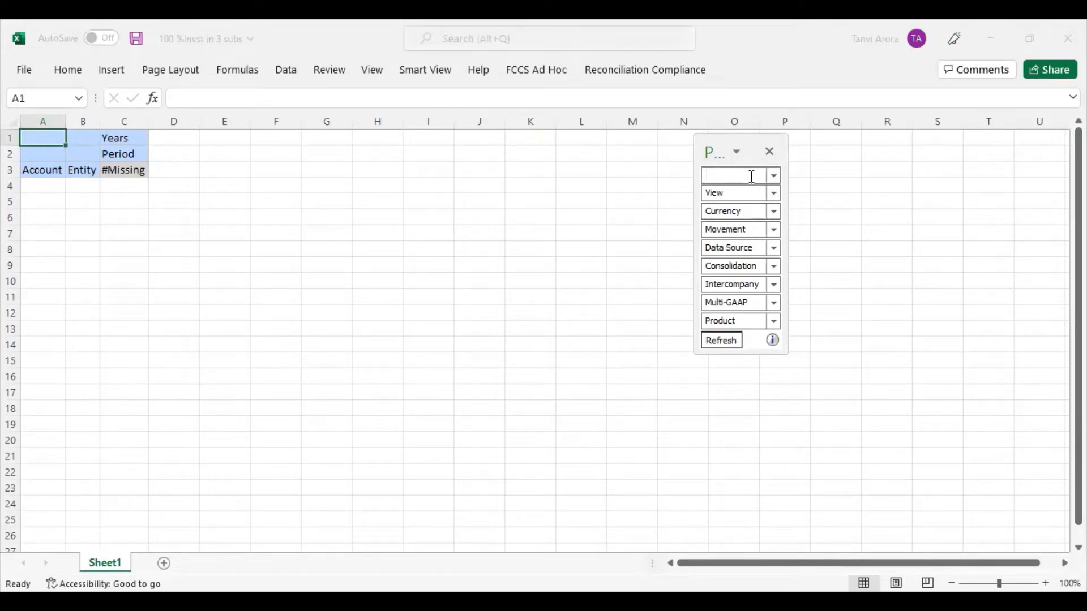
type("Plan")
left_click(731, 335)
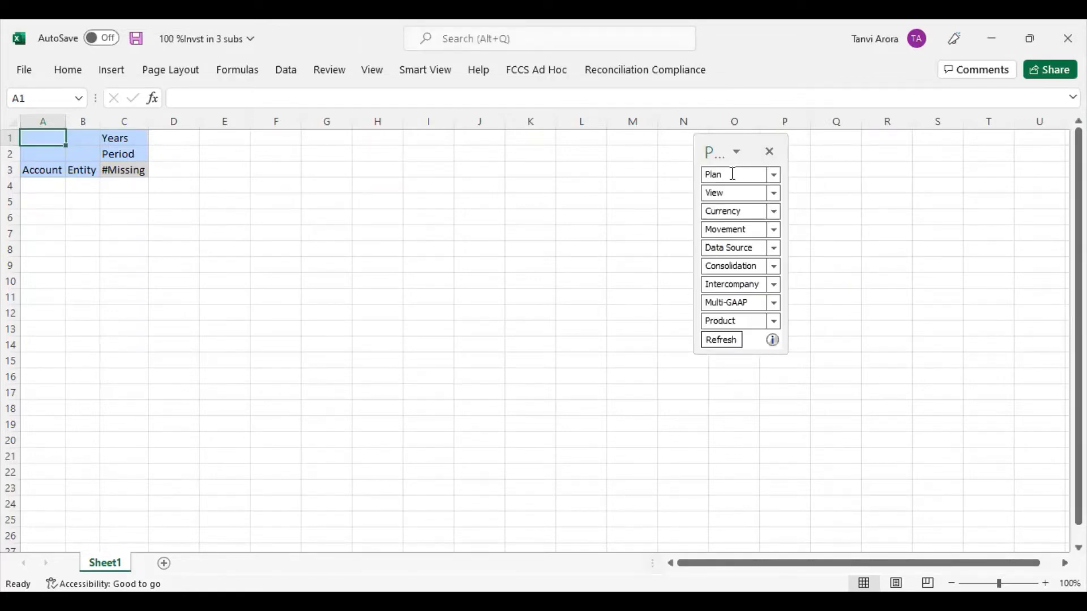
left_click(732, 173)
left_click(735, 187)
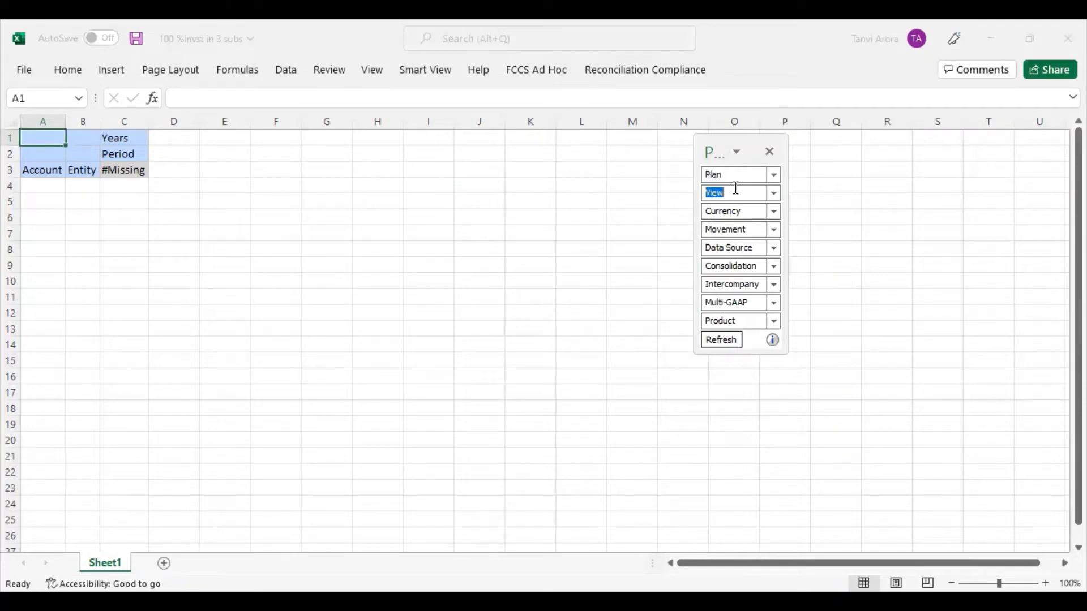
key("BackSpace")
type("Periodic")
left_click(725, 342)
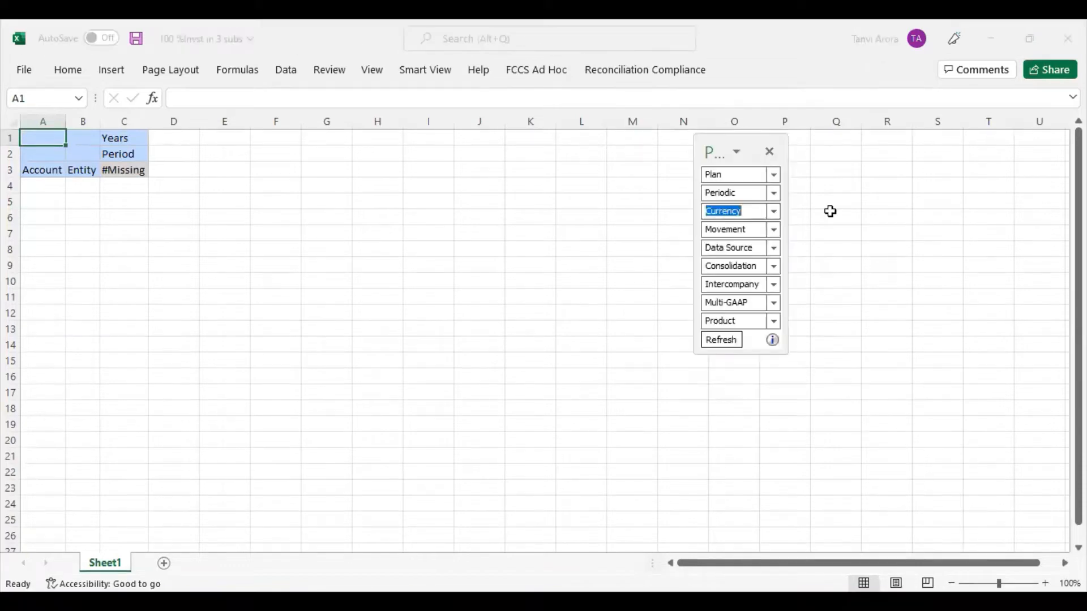
Step: Set the POV's Currency member to Entity Currency
key("Home")
type("En")
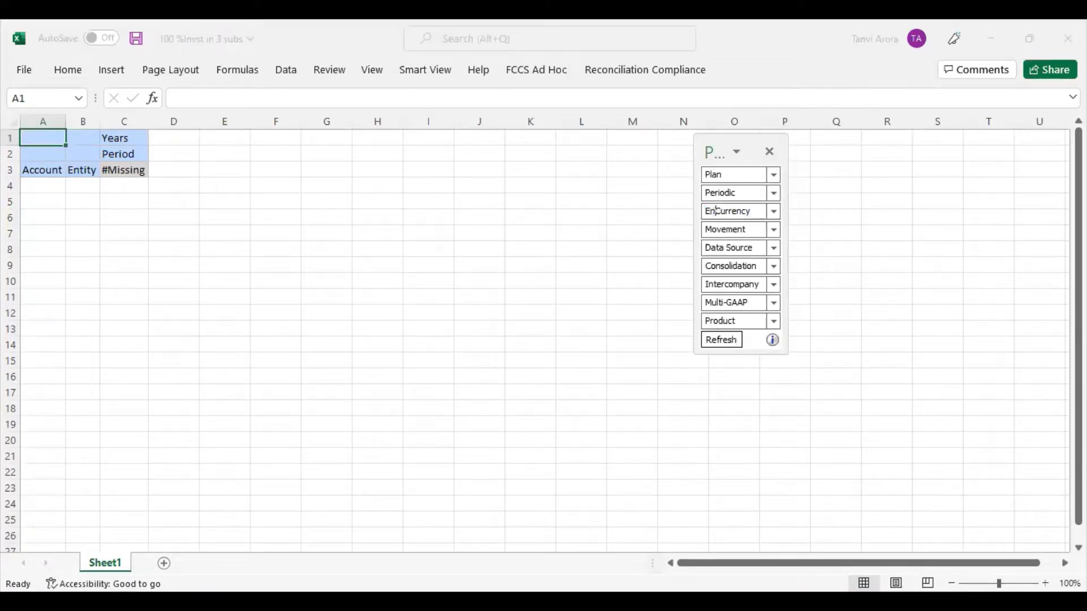
type("tity")
Step: Set the POV's Data Source member to Data Input
double_click(755, 233)
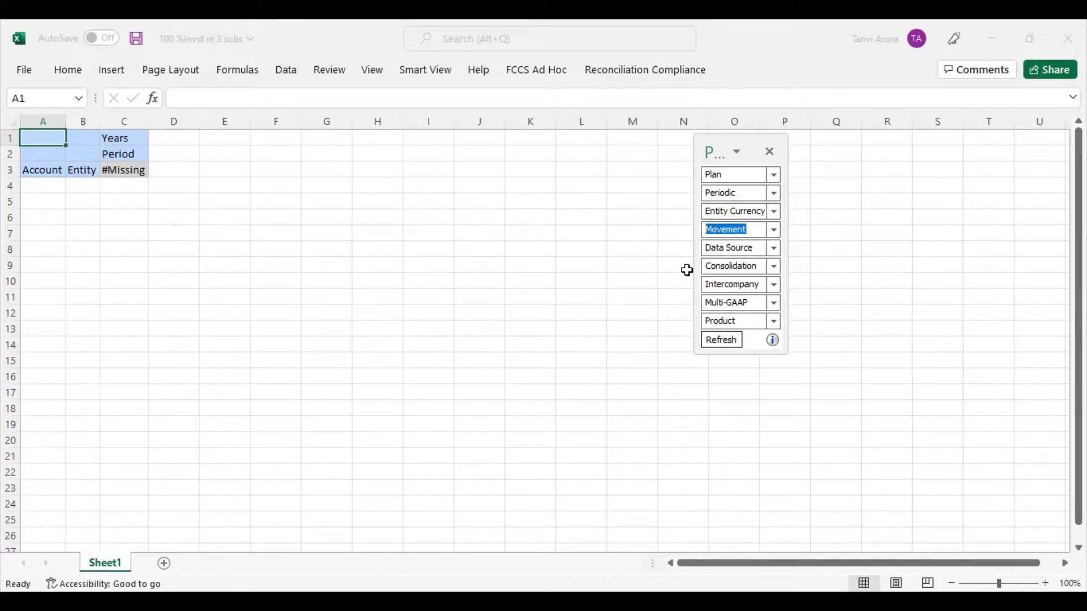
double_click(763, 245)
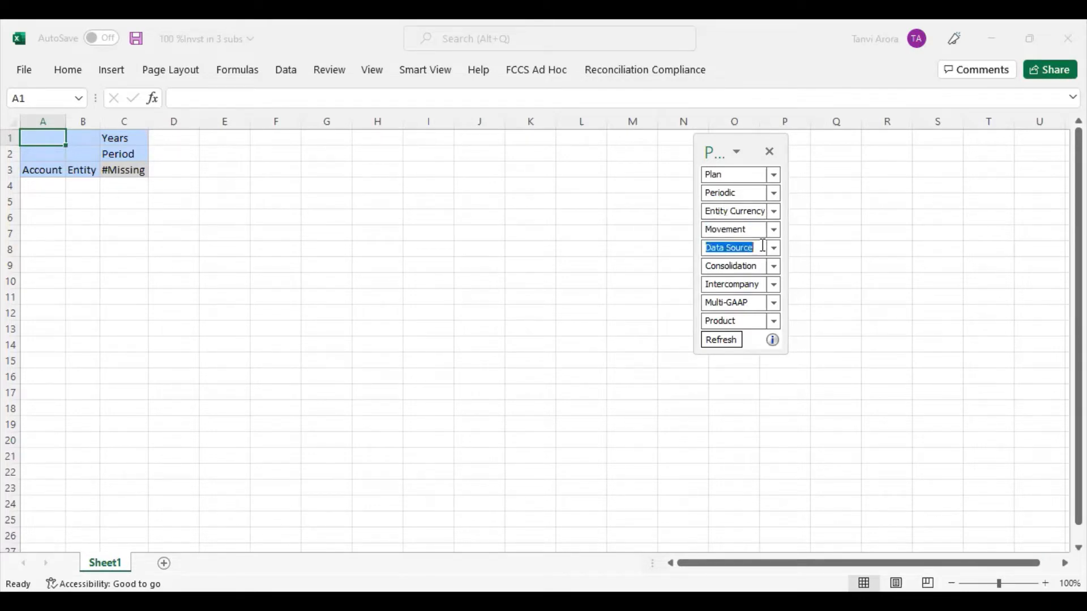
left_click(763, 246)
key("BackSpace")
key("BackSpace")
key("BackSpace")
key("BackSpace")
key("BackSpace")
key("BackSpace")
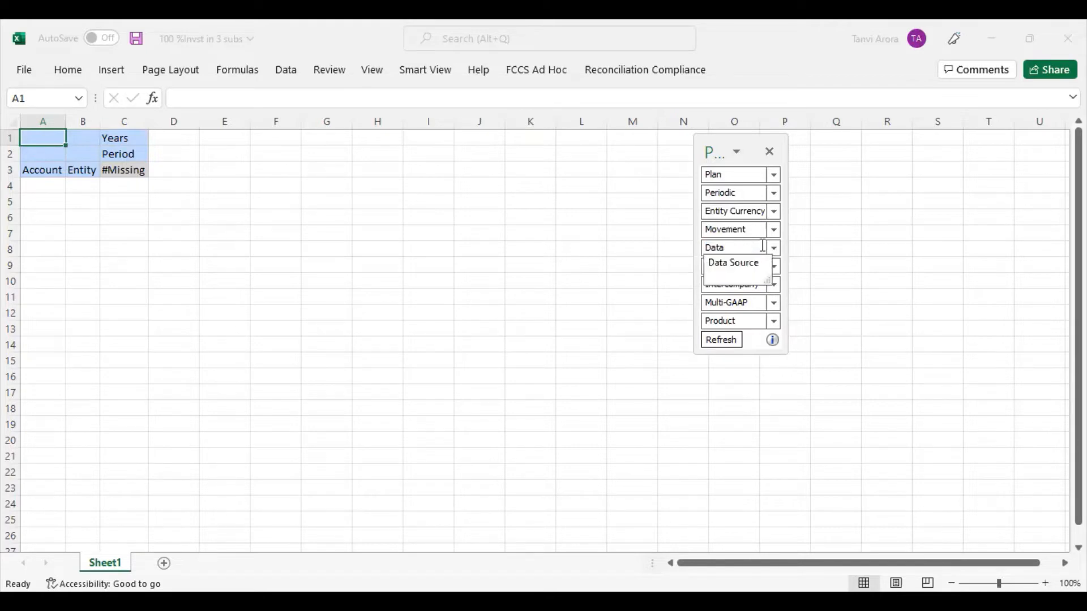
type("Input")
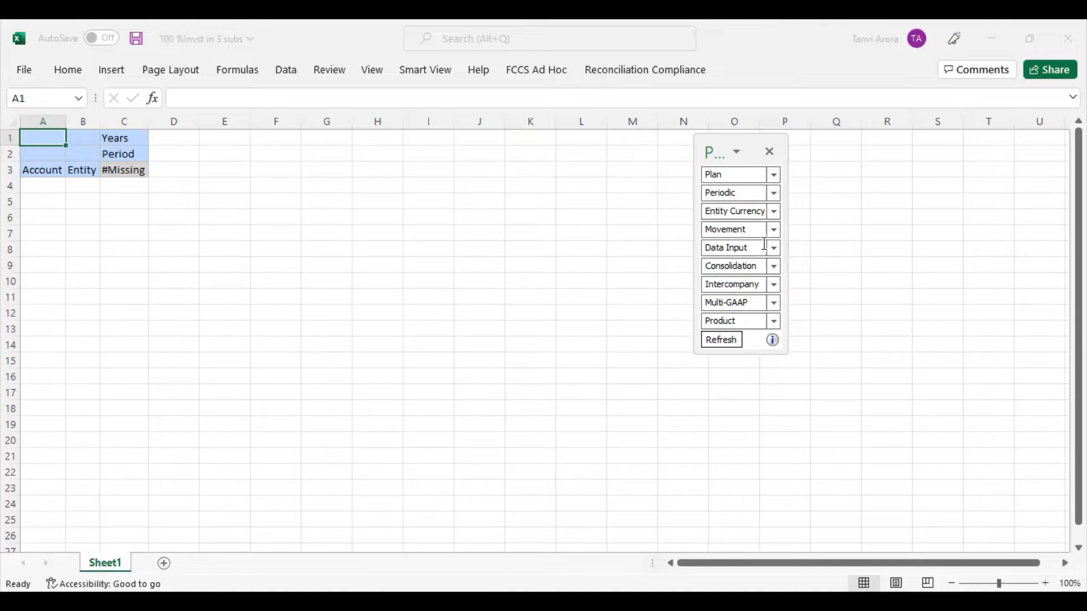
Step: Set the POV's Consolidation member to Entity Input
double_click(759, 266)
key("BackSpace")
type("Entity Input")
Step: Set the POV's Multi-GAAP member to Local GAAP
double_click(762, 282)
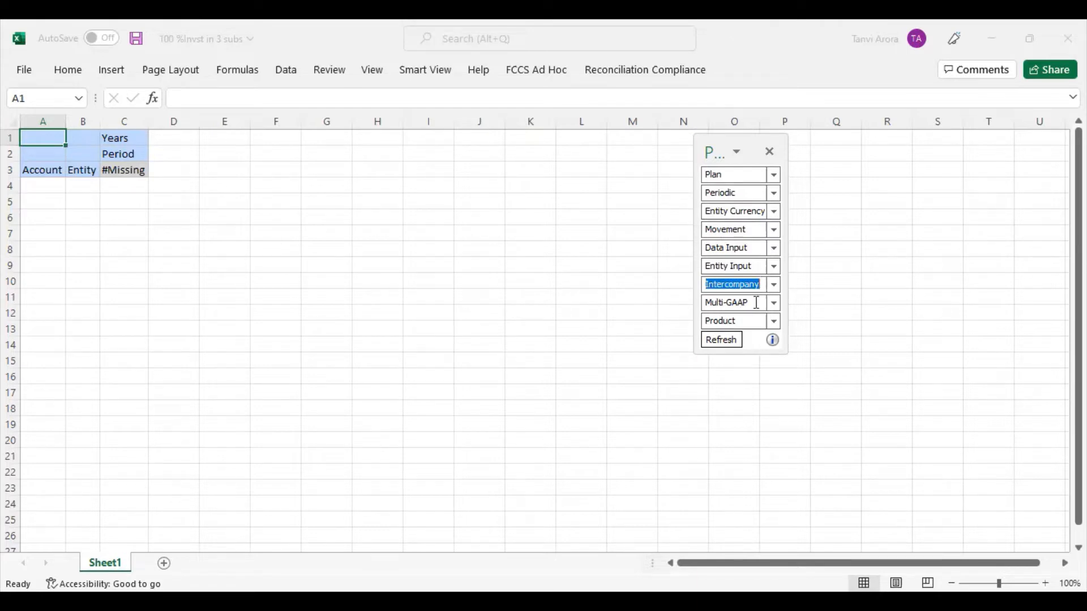
double_click(757, 303)
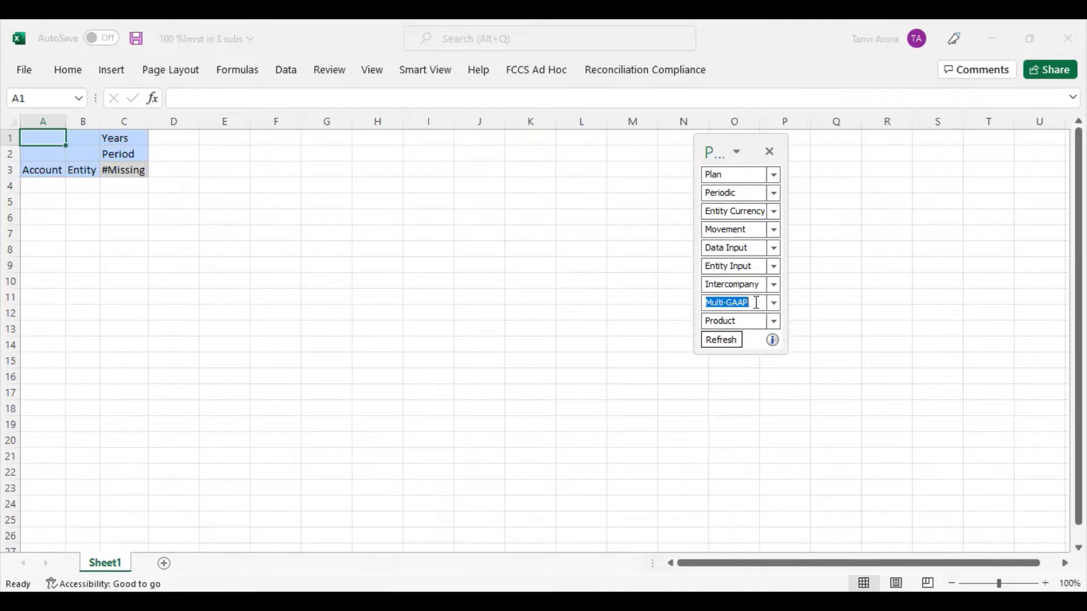
key("Left")
key("Right")
key("BackSpace")
key("BackSpace")
key("BackSpace")
key("BackSpace")
key("BackSpace")
key("BackSpace")
type("Local")
Step: Set the POV's Product member to No Product and refresh the grid with the new POV
left_click(771, 323)
type("No")
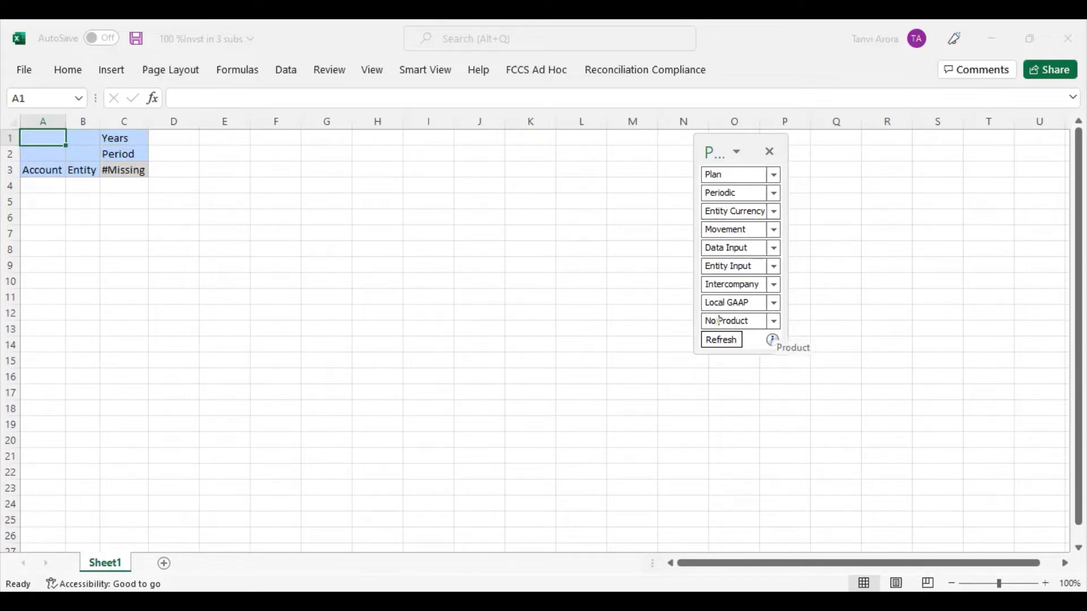
left_click(732, 341)
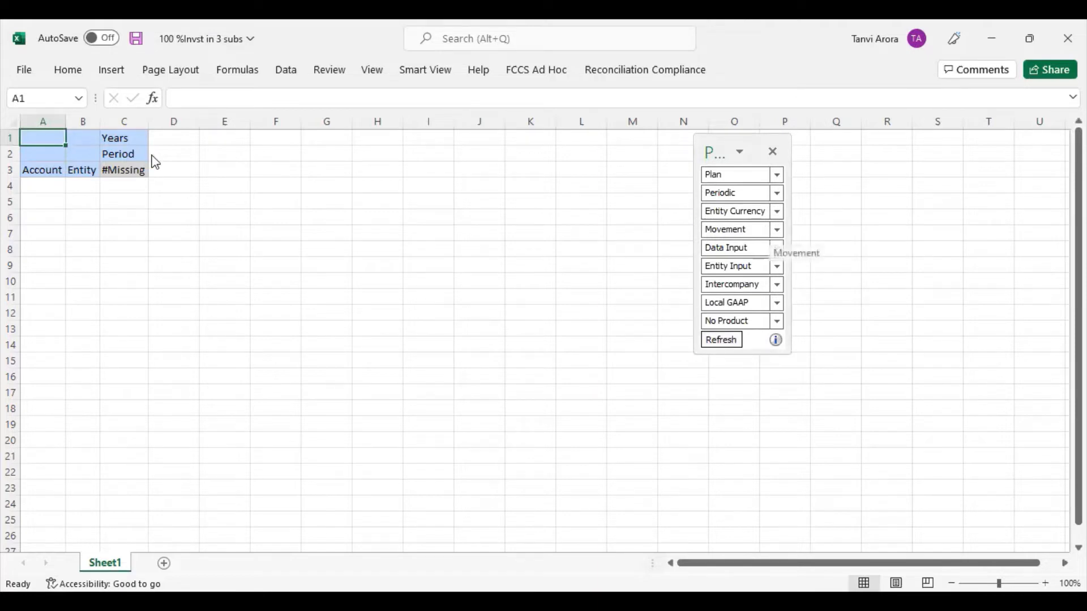
Step: Bring the Movement and Intercompany dimensions from the POV onto the grid and pivot Movement from the columns to the rows
left_click_drag(153, 140, 151, 135)
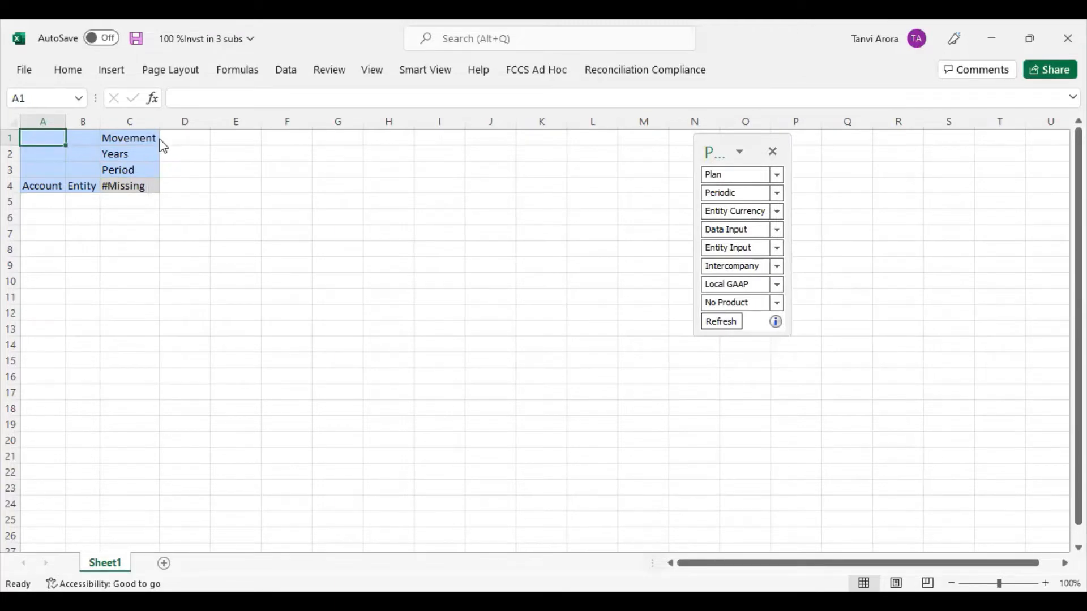
left_click(302, 218)
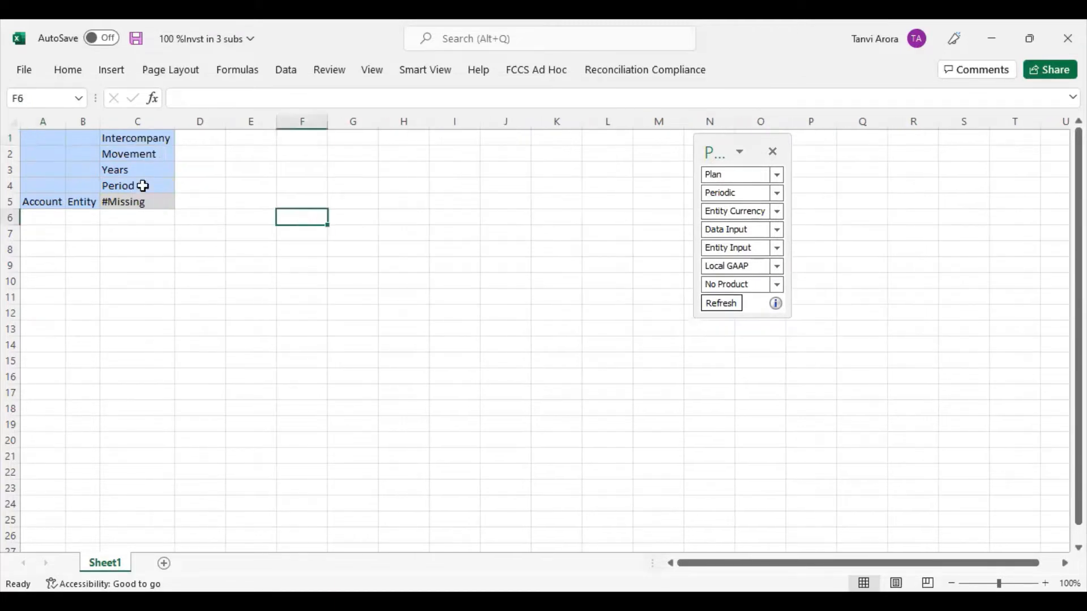
left_click(153, 153)
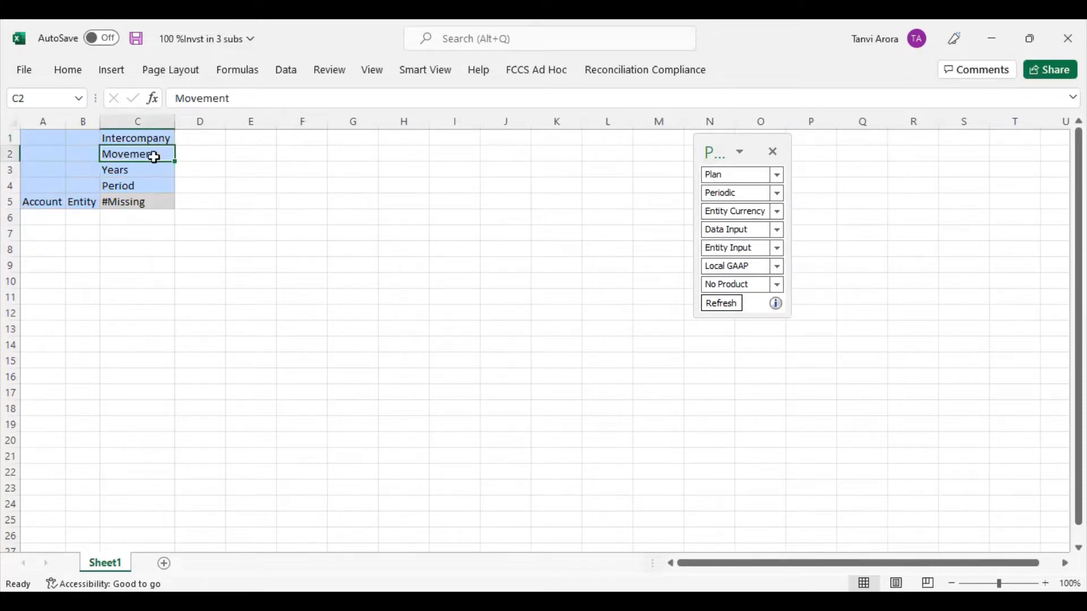
left_click(536, 69)
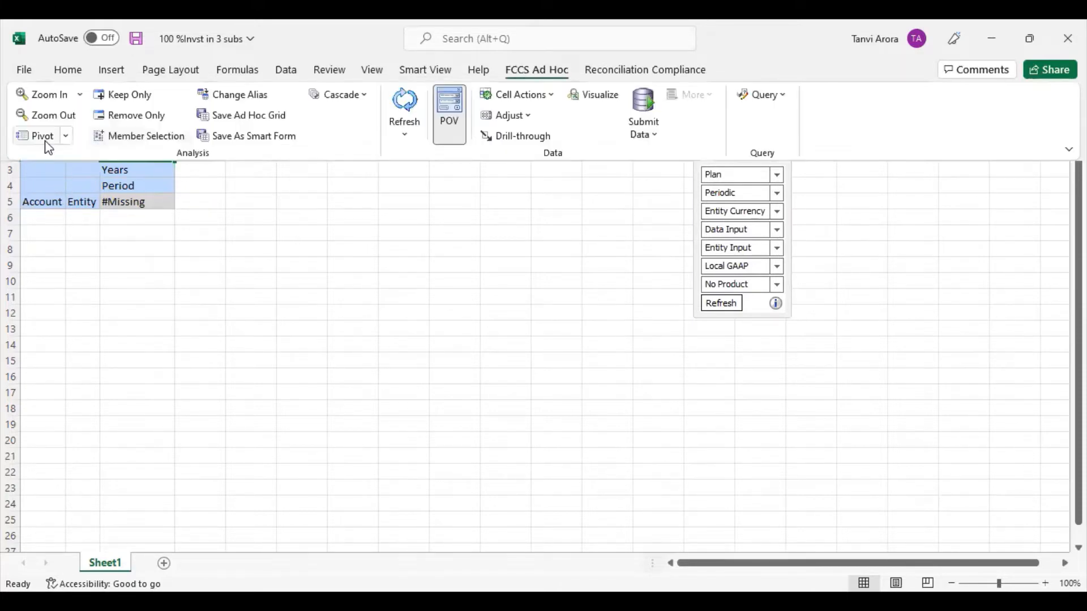
left_click(45, 141)
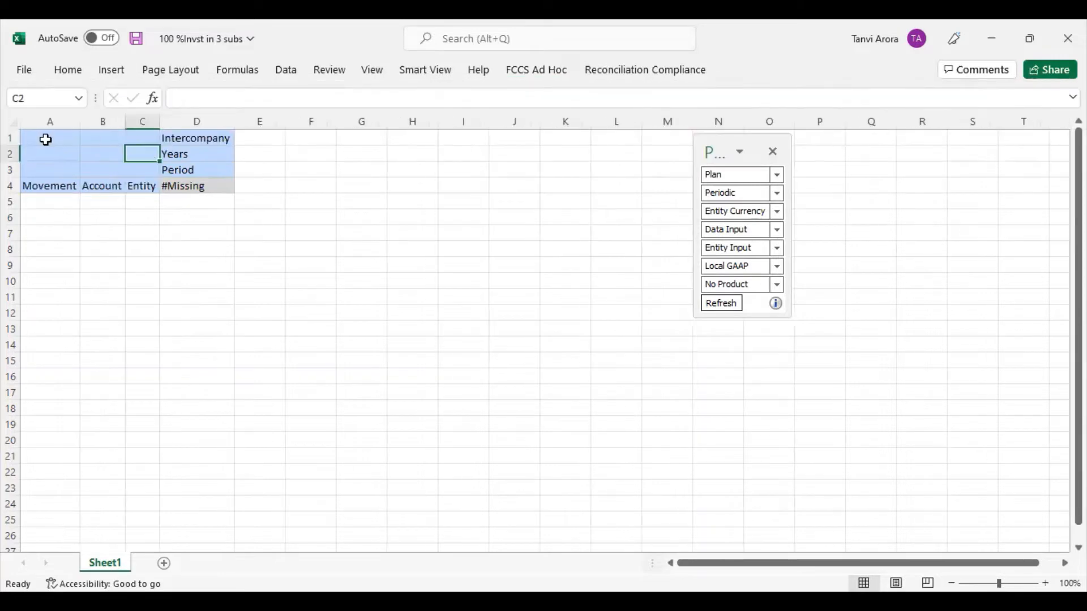
left_click(210, 138)
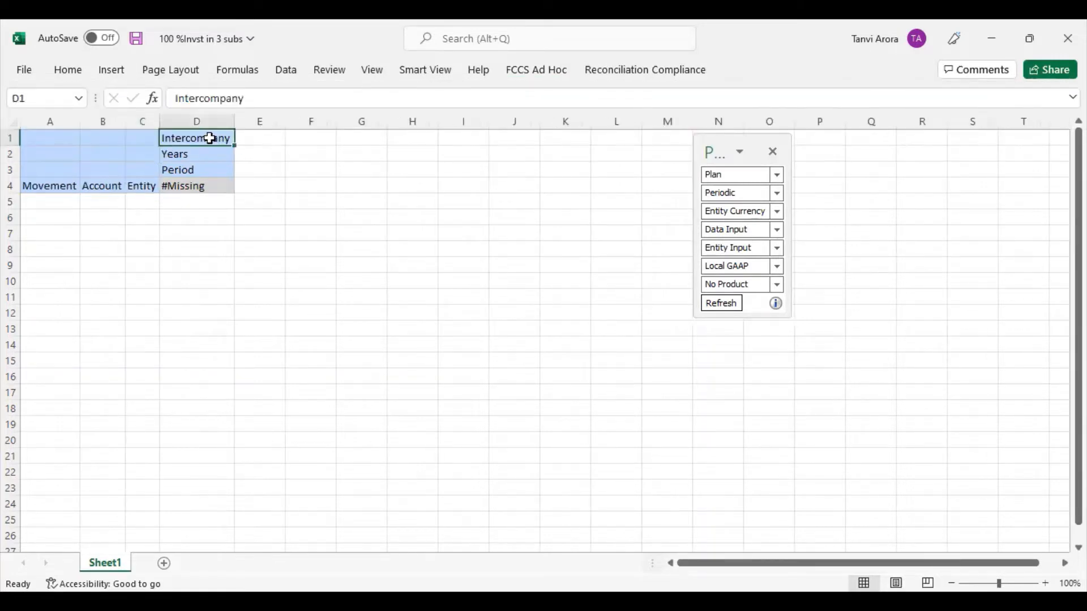
left_click(167, 215)
left_click(146, 187)
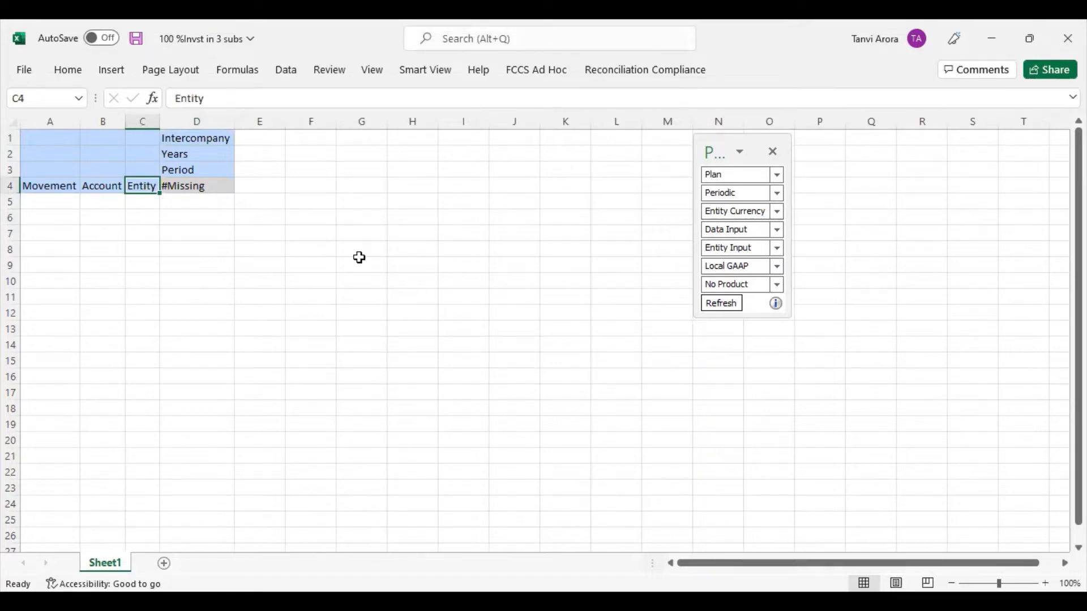
left_click(457, 279)
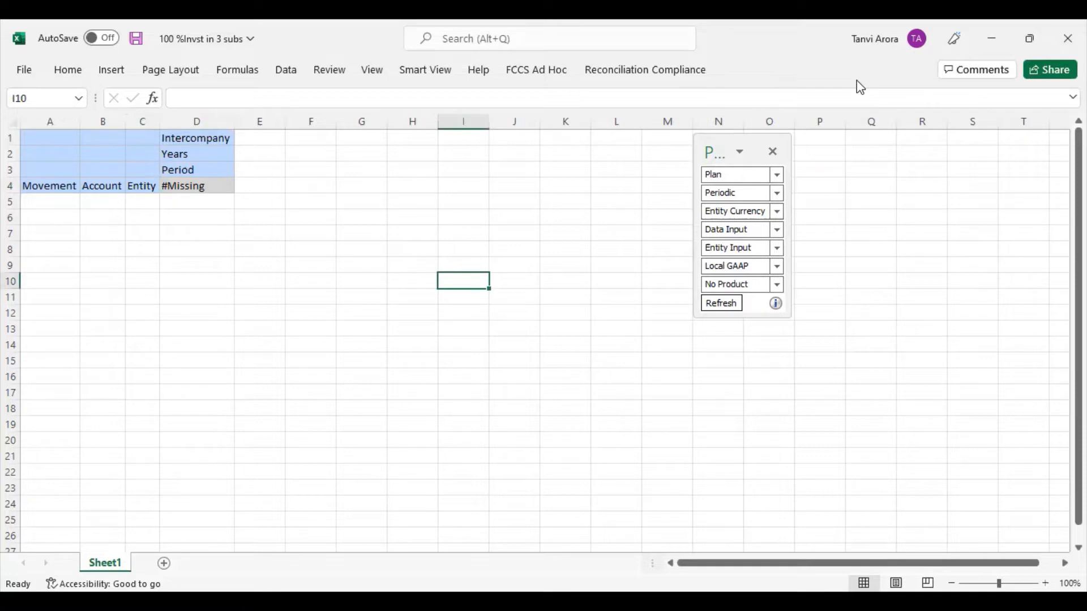
left_click(518, 73)
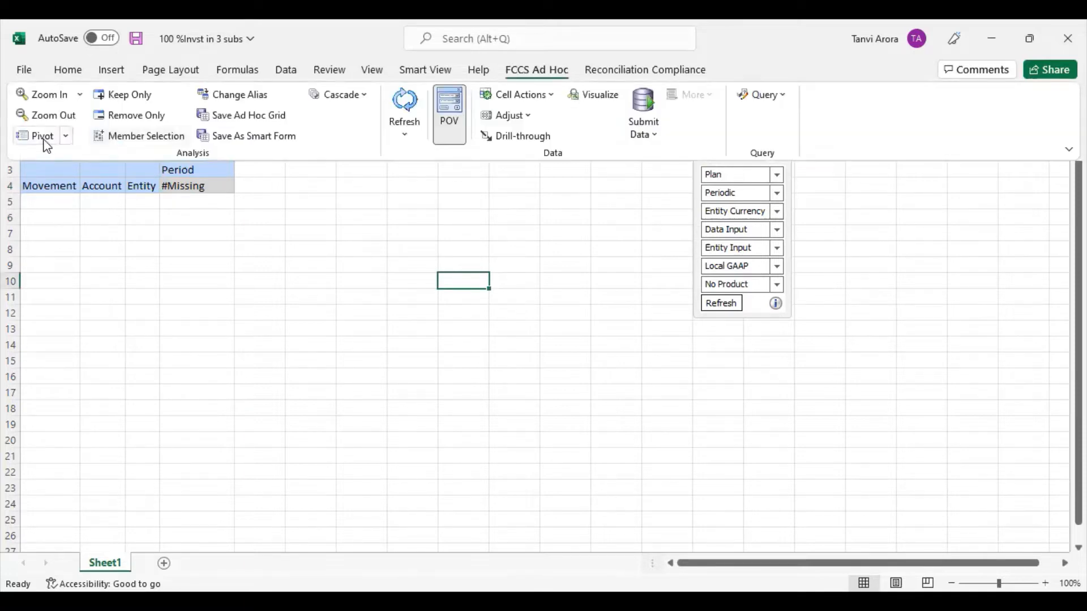
left_click(46, 142)
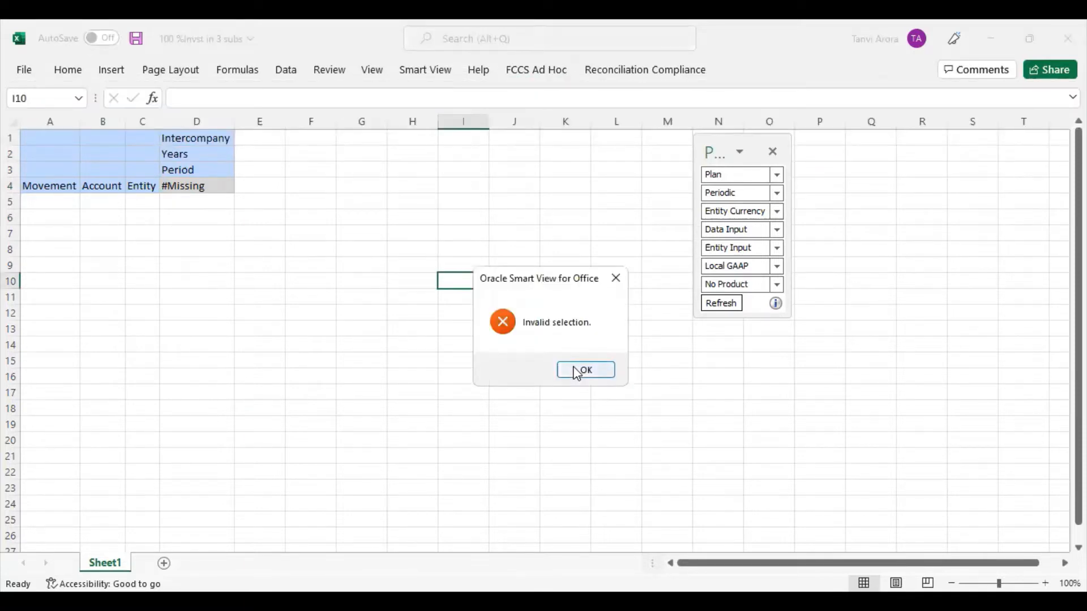
left_click(577, 372)
Step: Pivot the Entity dimension from the rows to the columns of the ad hoc grid
left_click(150, 187)
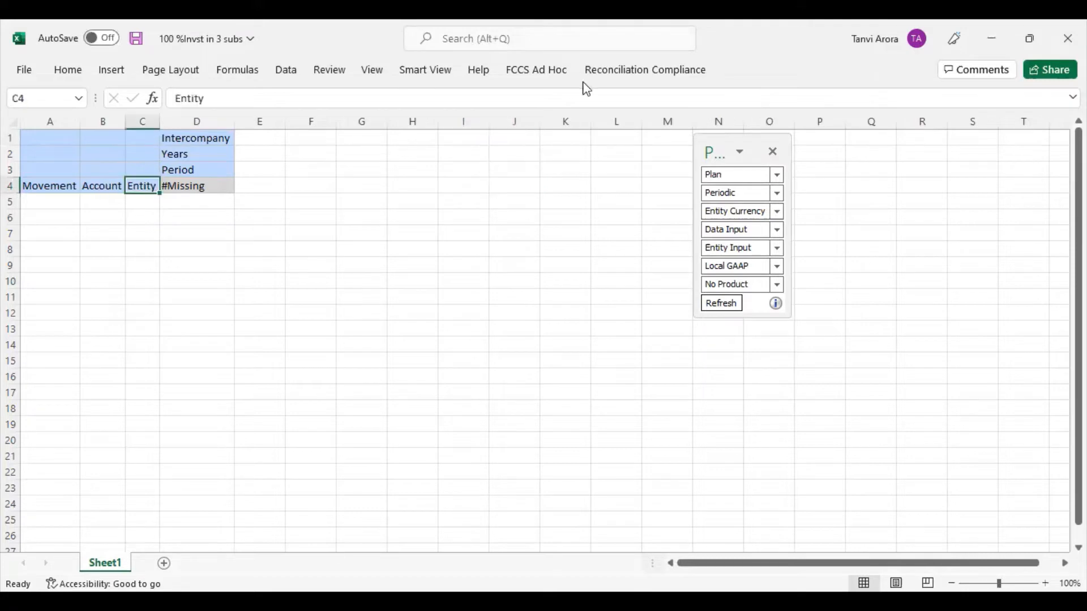
left_click(532, 67)
left_click(44, 136)
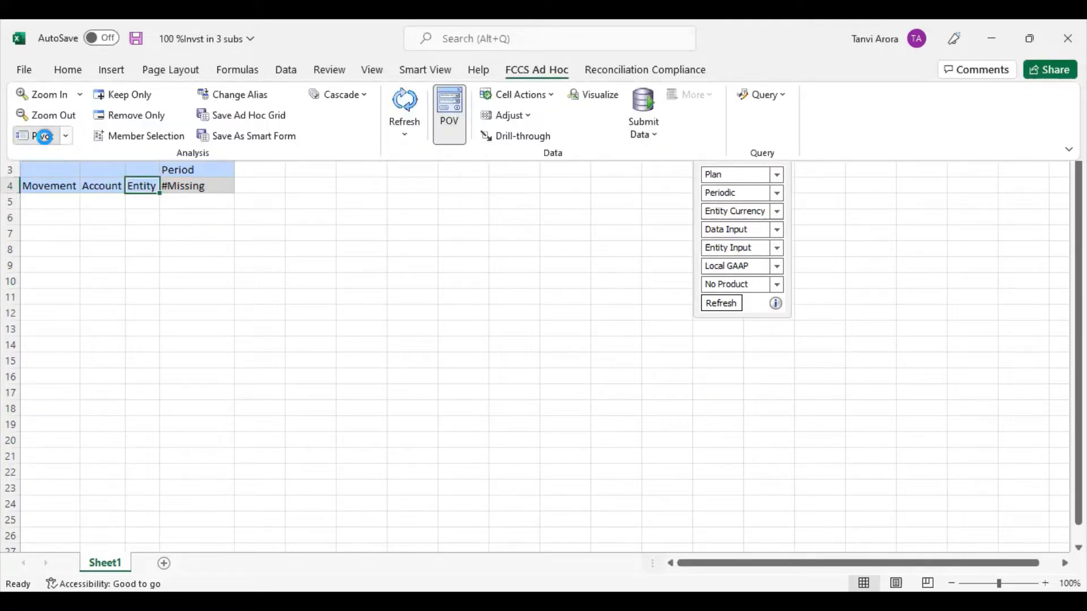
left_click(450, 219)
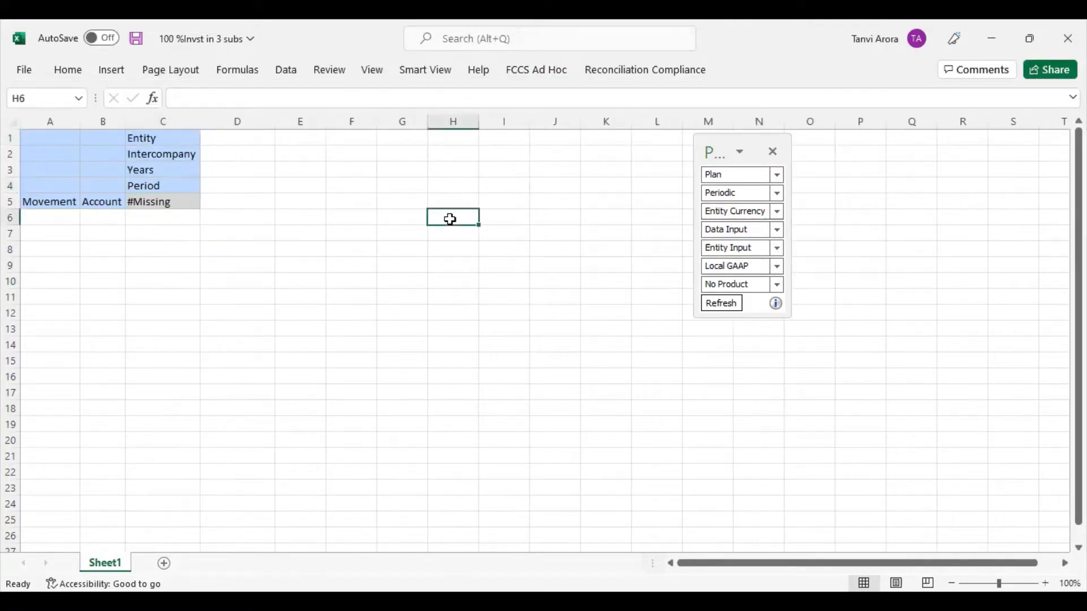
Step: Refresh the rearranged ad hoc grid from the Smart View data source
left_click(431, 71)
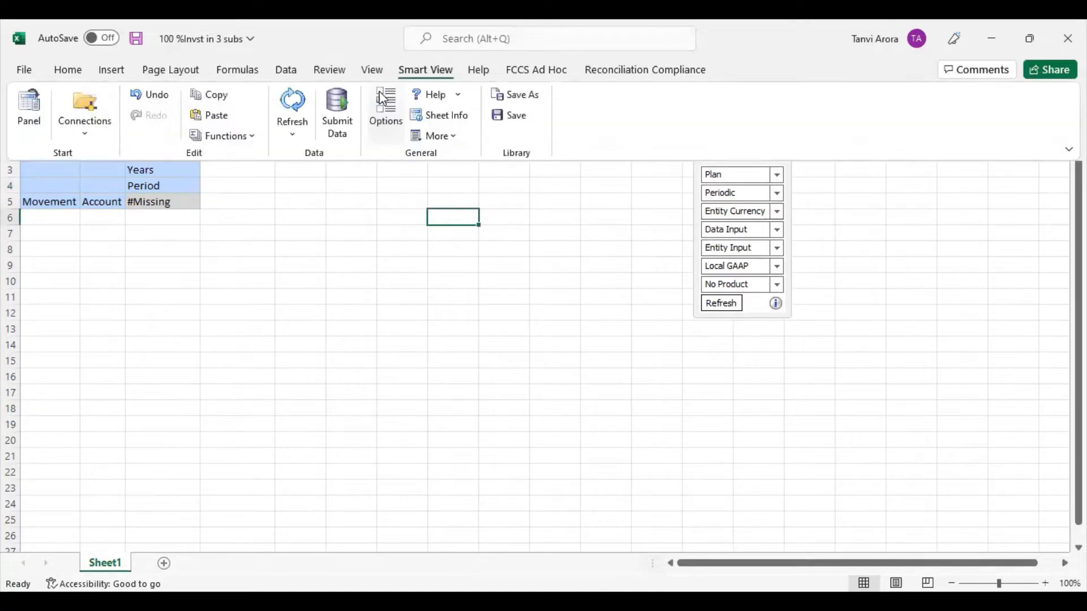
left_click(293, 117)
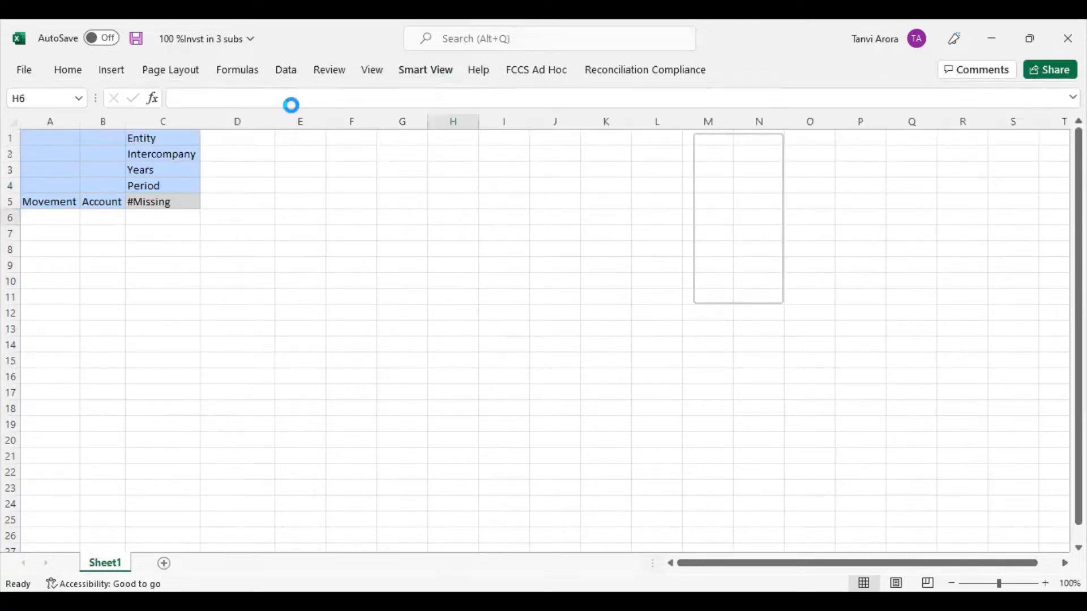
left_click(280, 234)
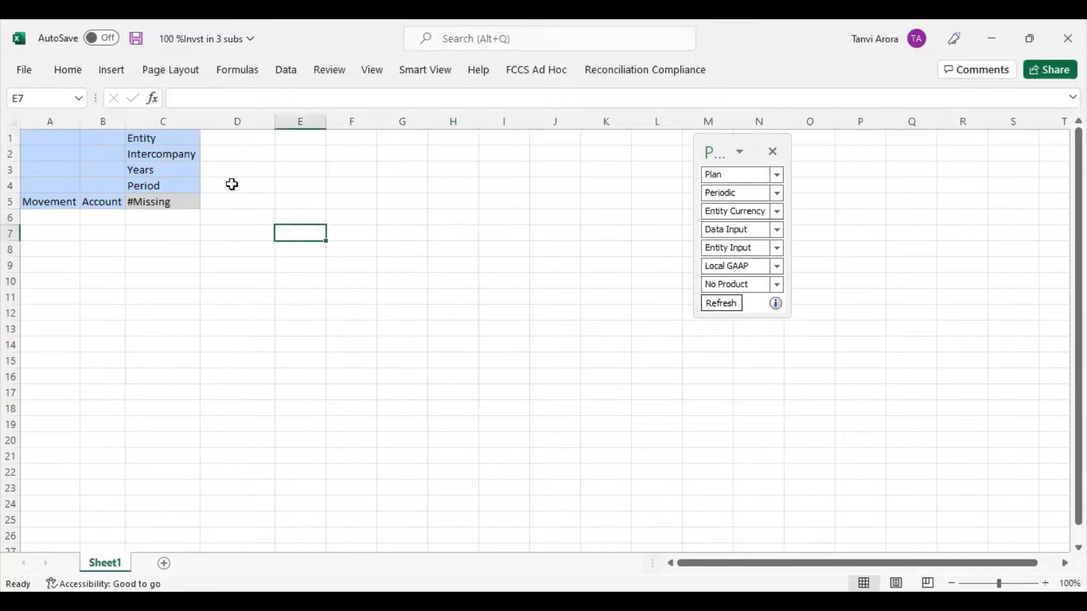
Step: Set the Intercompany member in C2 to No Intercompany and fit column C to its contents
left_click(189, 158)
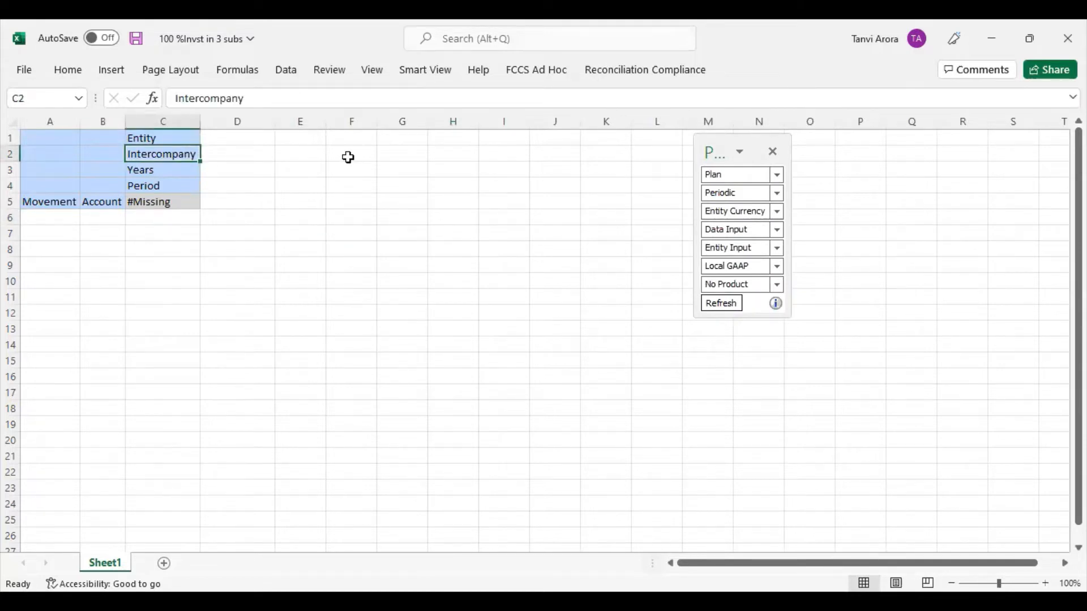
key("F2")
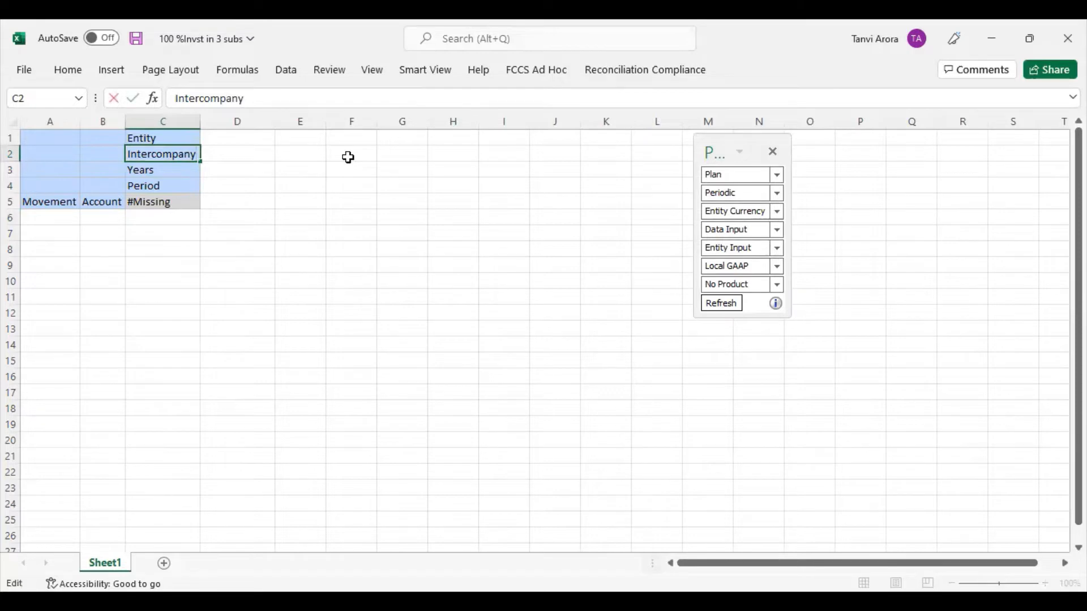
key("Home")
type("No")
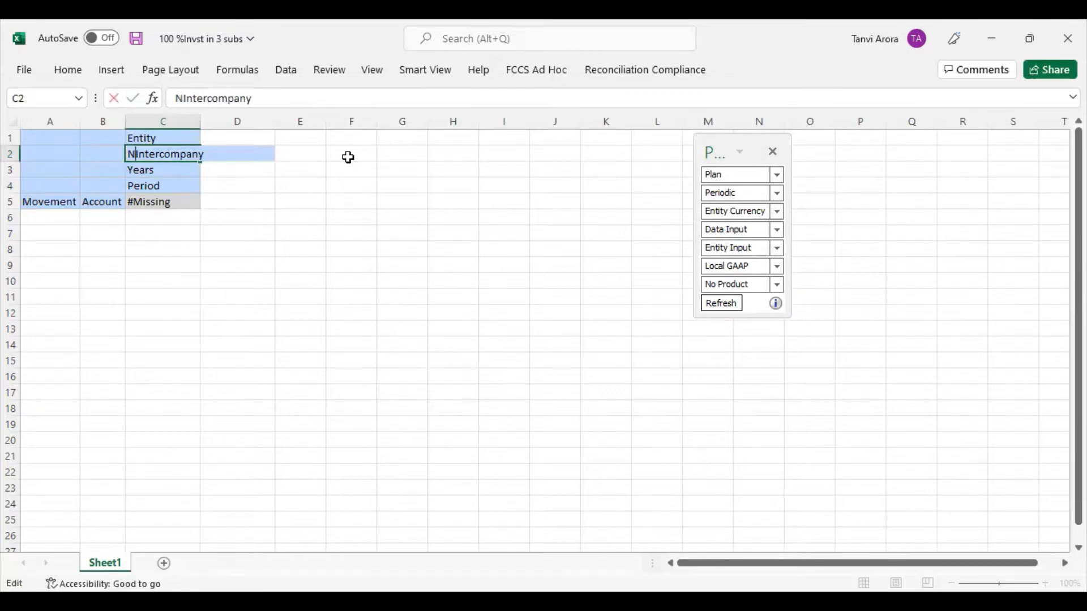
left_click(321, 188)
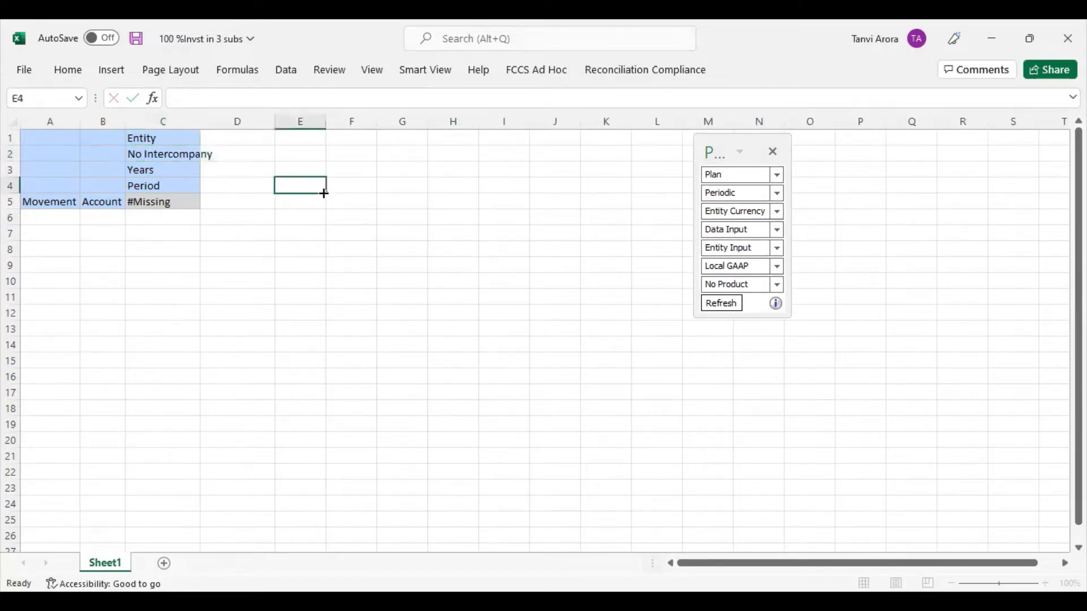
double_click(200, 121)
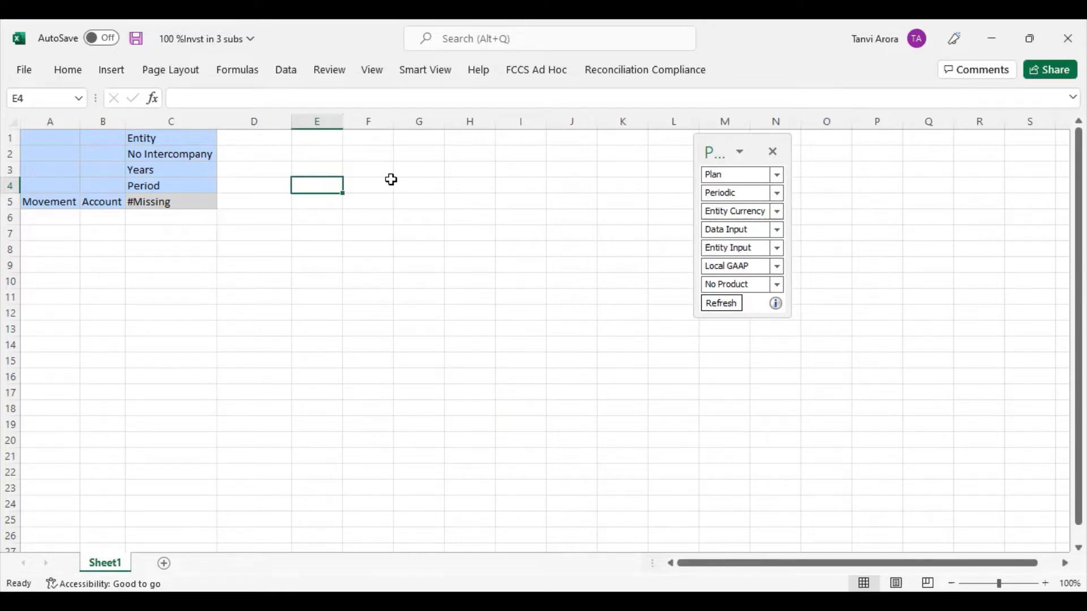
Step: Replace the Entity member in C1 with N_101
left_click(201, 139)
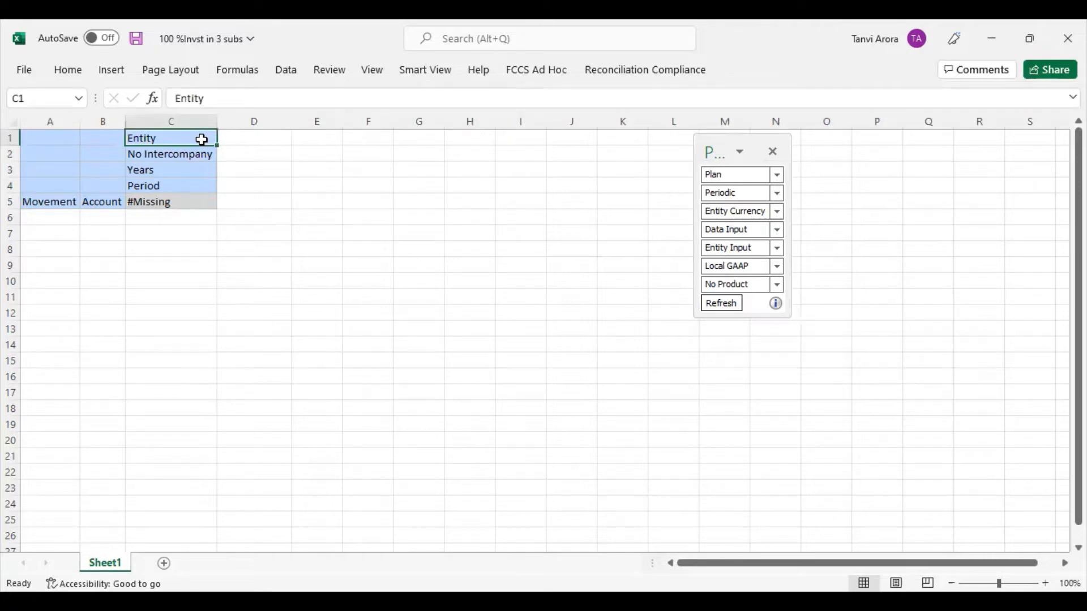
double_click(201, 140)
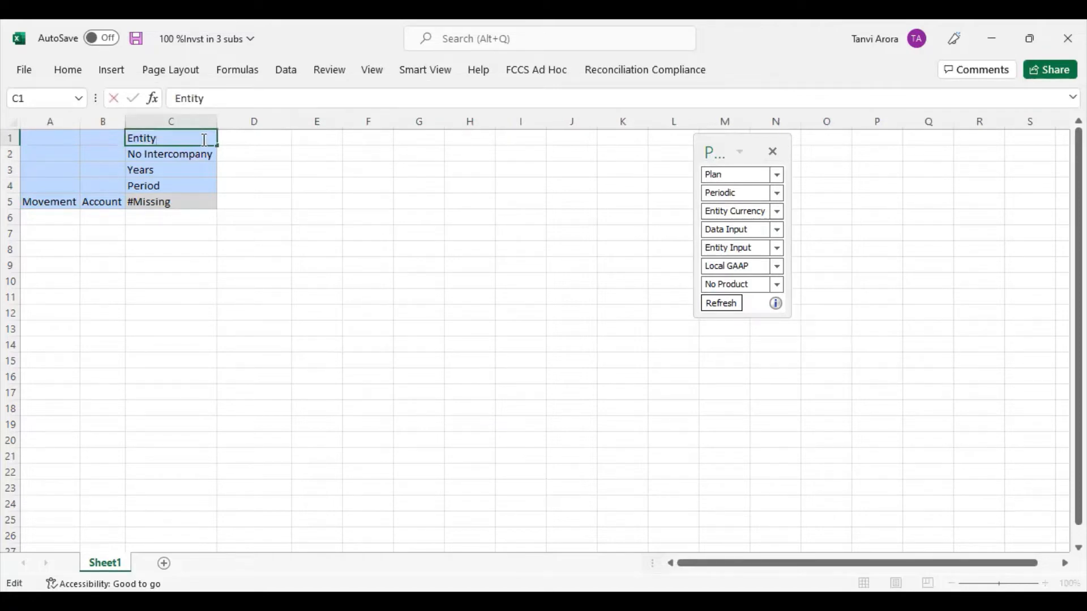
key("BackSpace")
key("BackSpace")
key("BackSpace")
key("BackSpace")
key("BackSpace")
key("BackSpace")
type("N")
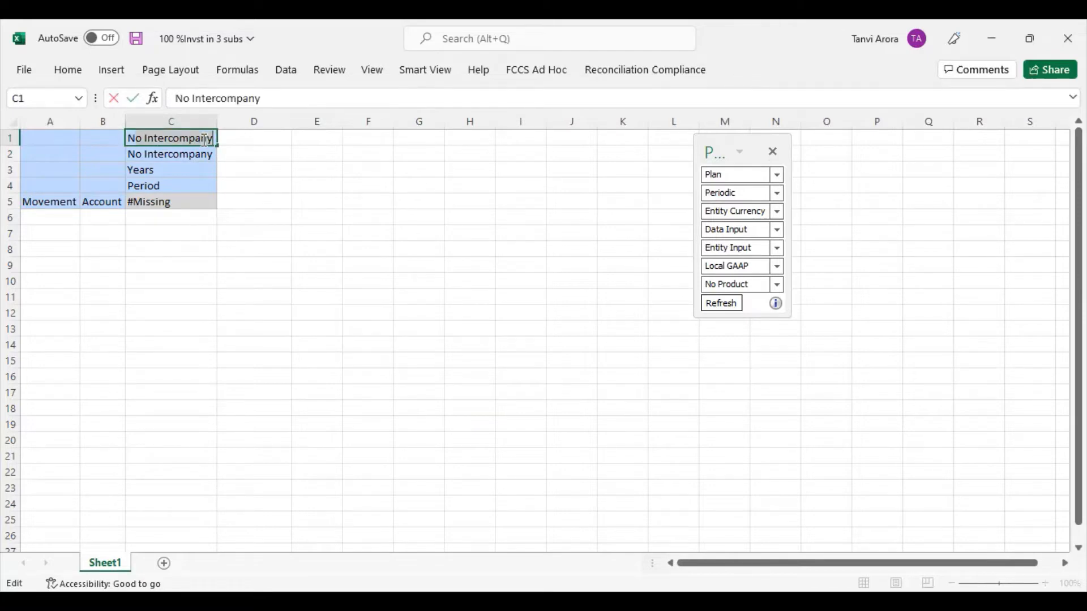
type("_101")
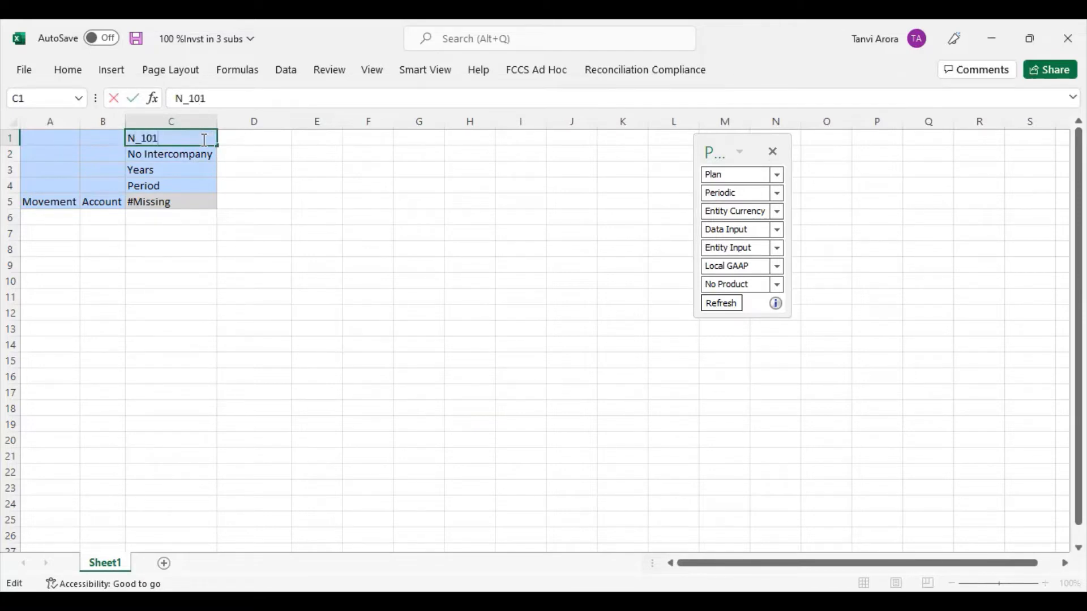
left_click(273, 232)
Step: Set the Years member in C3 to FY15 and the Period member in C4 to Jan, and refresh the ad hoc grid
left_click(184, 172)
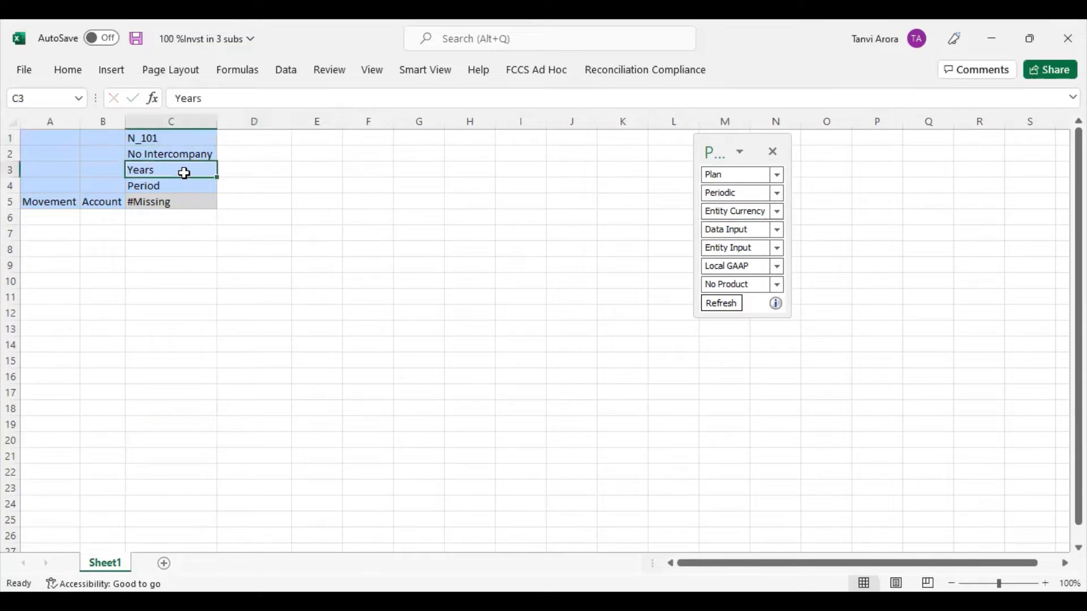
type("FY15")
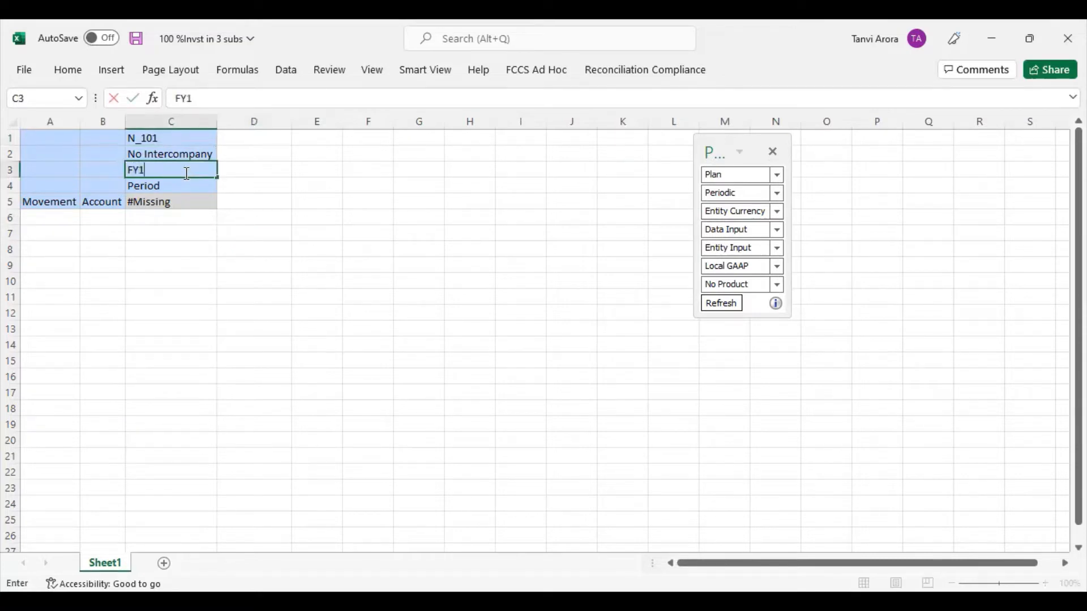
left_click(181, 196)
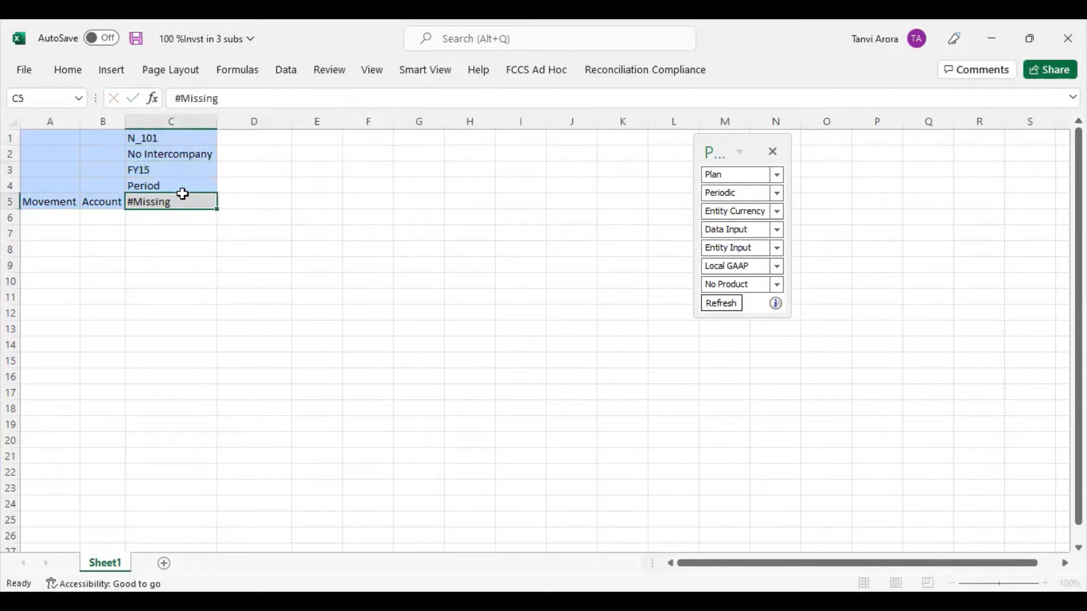
left_click(190, 183)
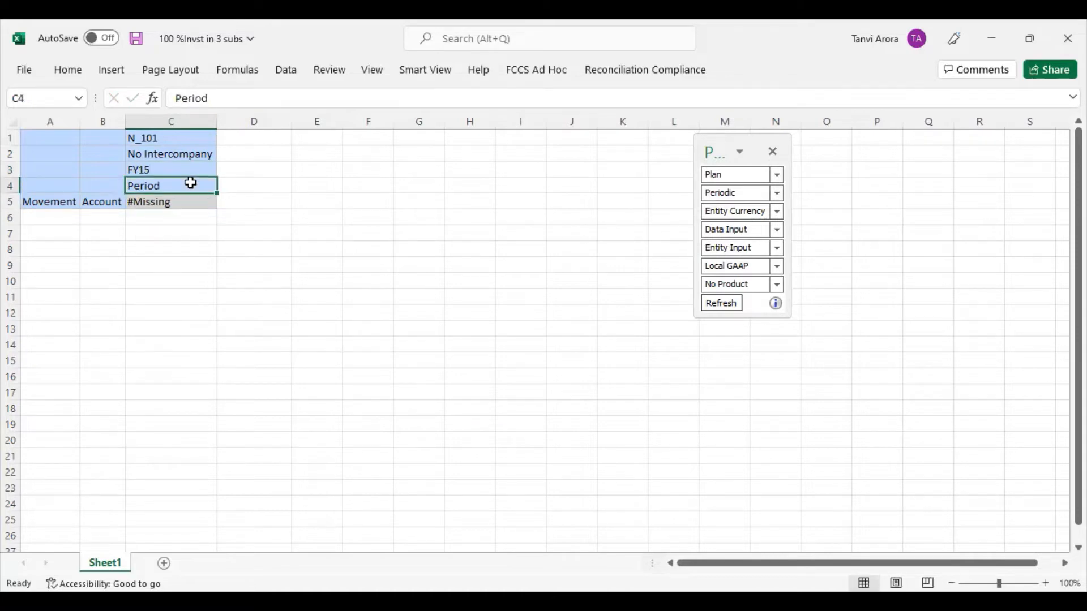
type("Jan")
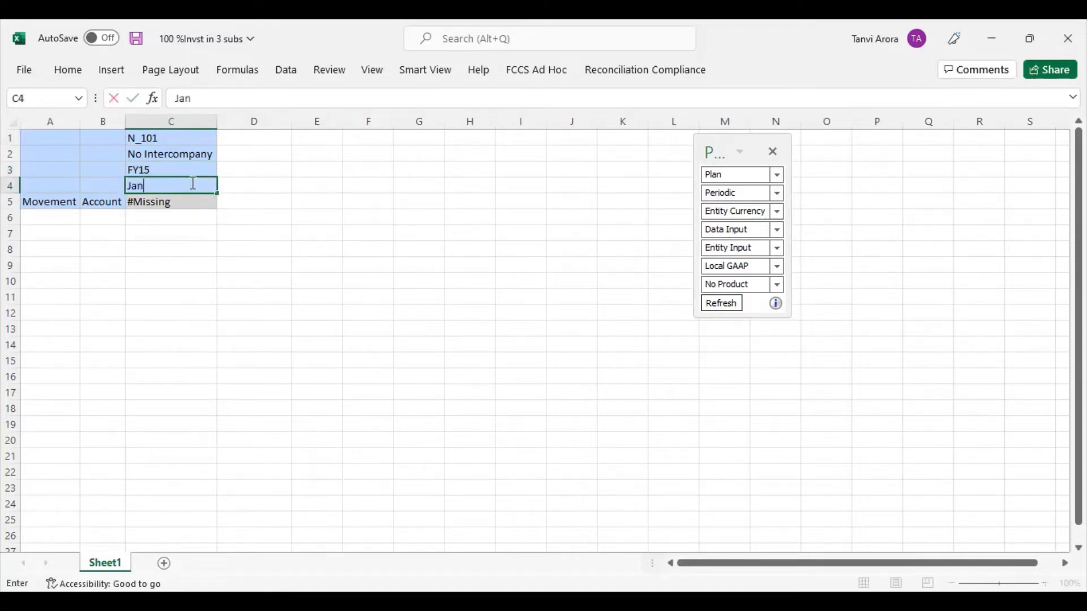
left_click(289, 172)
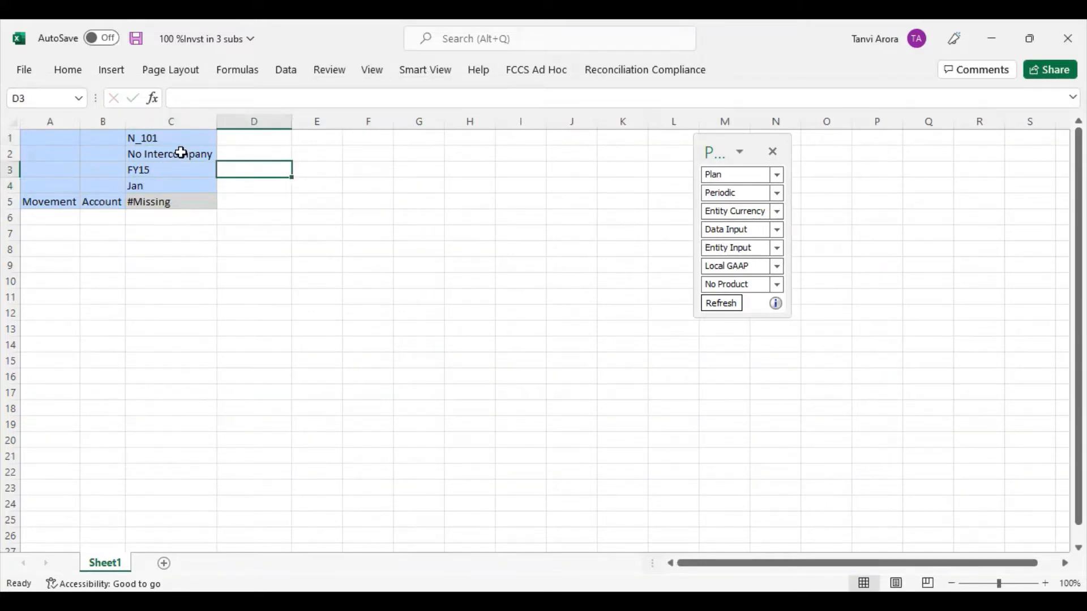
left_click(415, 72)
left_click(293, 107)
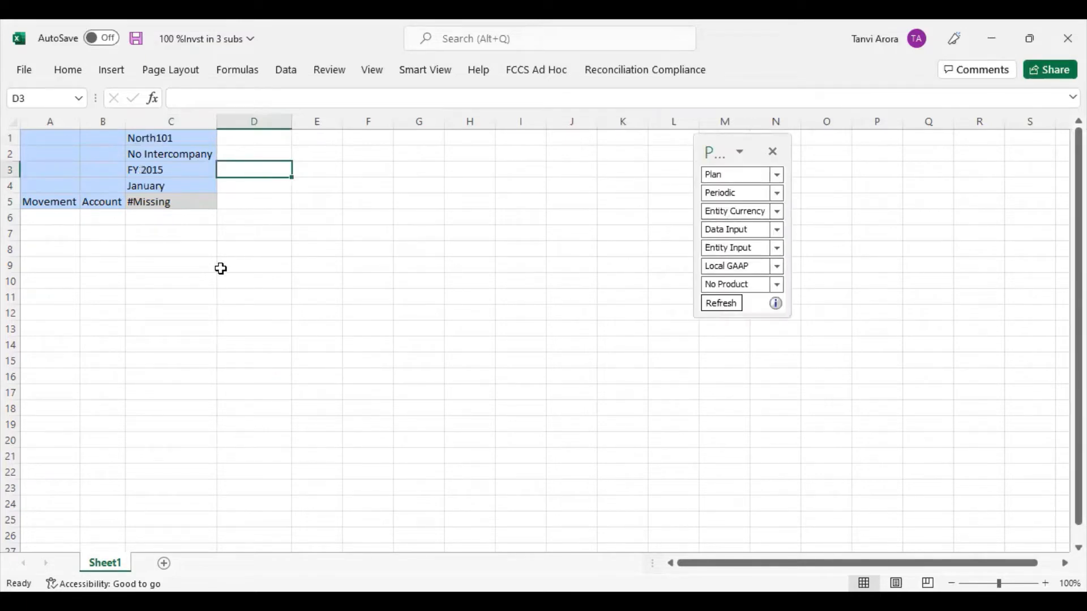
Step: Copy the column member headers from C1:C4 into D1:F4 and refresh the ad hoc grid
left_click(183, 137)
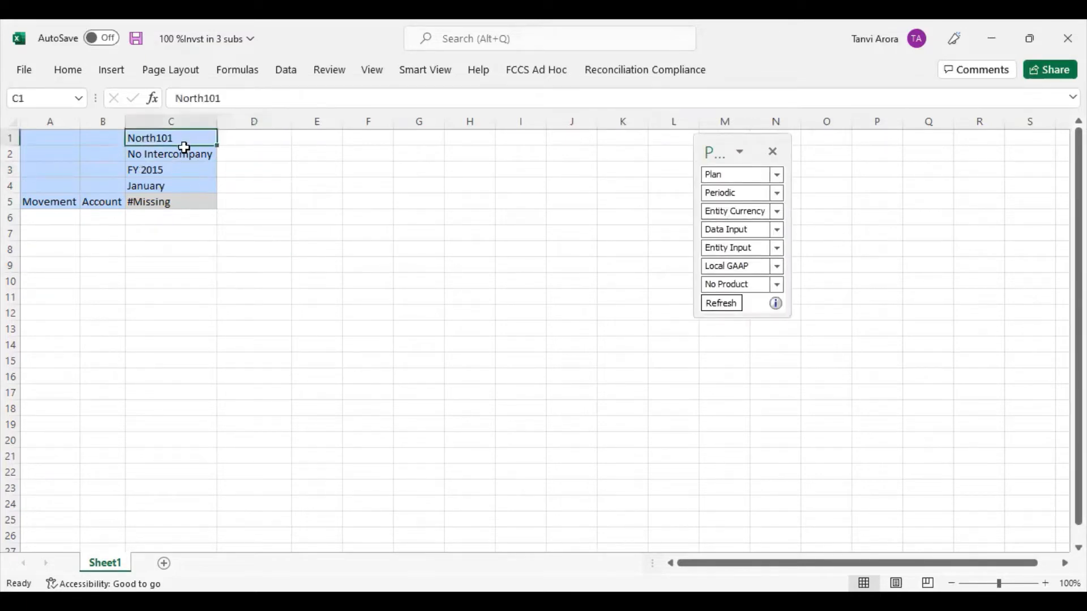
left_click_drag(184, 147, 187, 186)
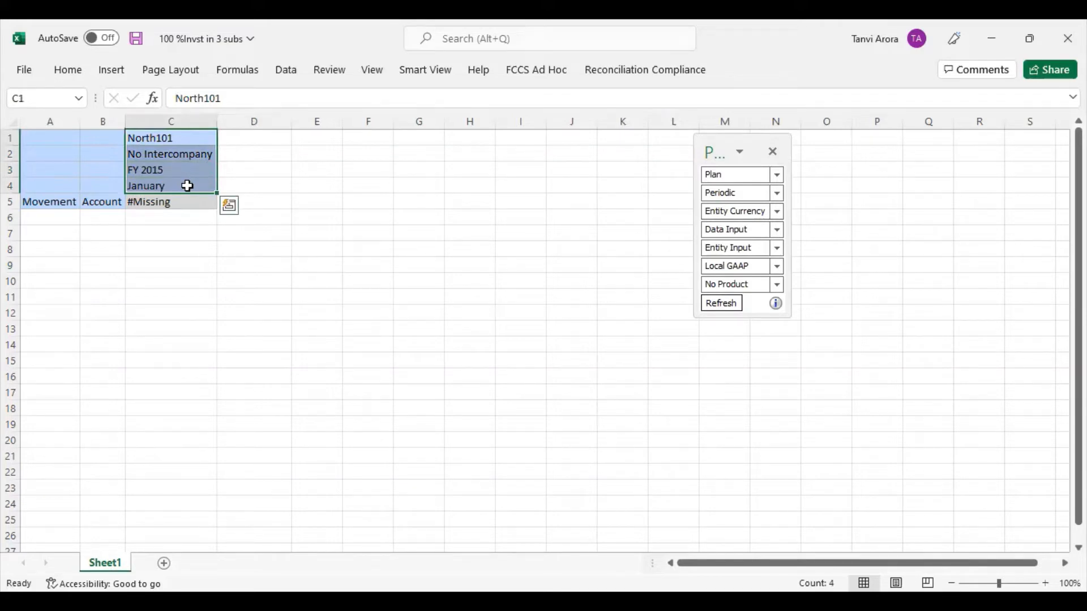
key("ctrl+c")
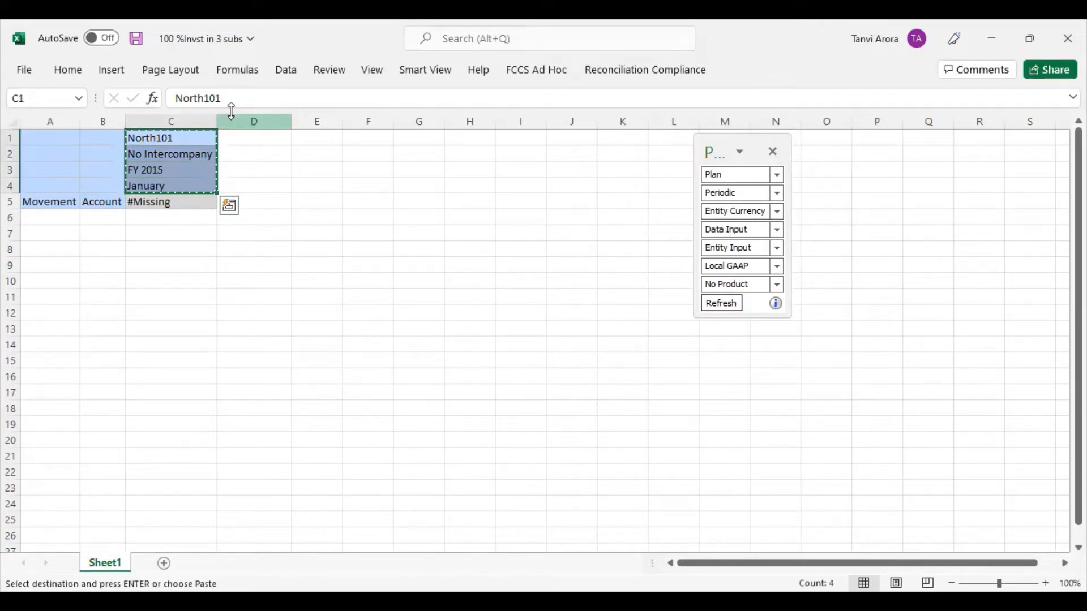
left_click_drag(246, 137, 377, 187)
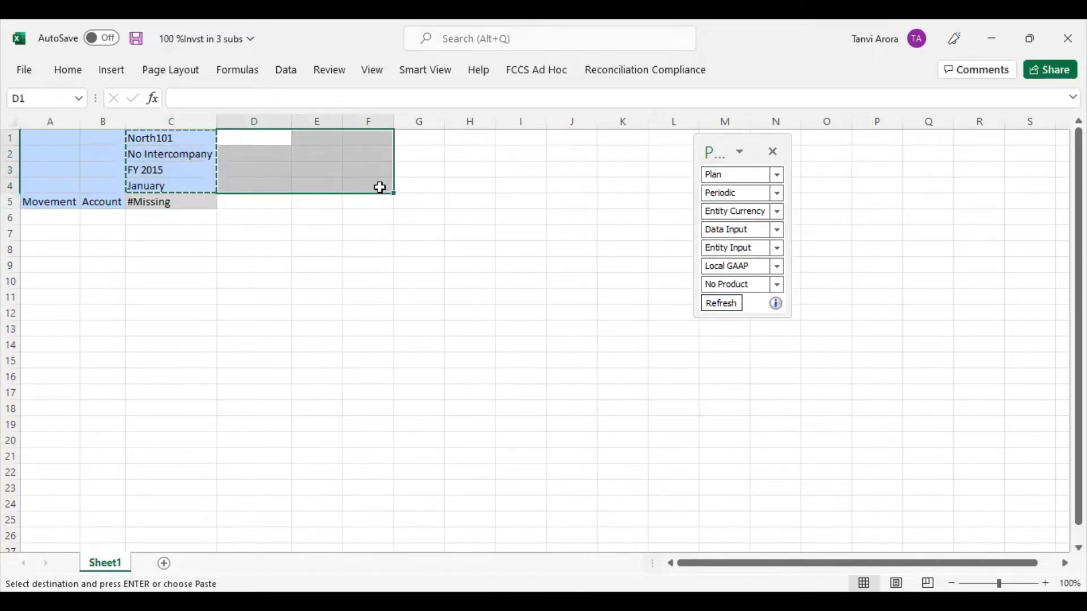
key("ctrl+v")
left_click(352, 330)
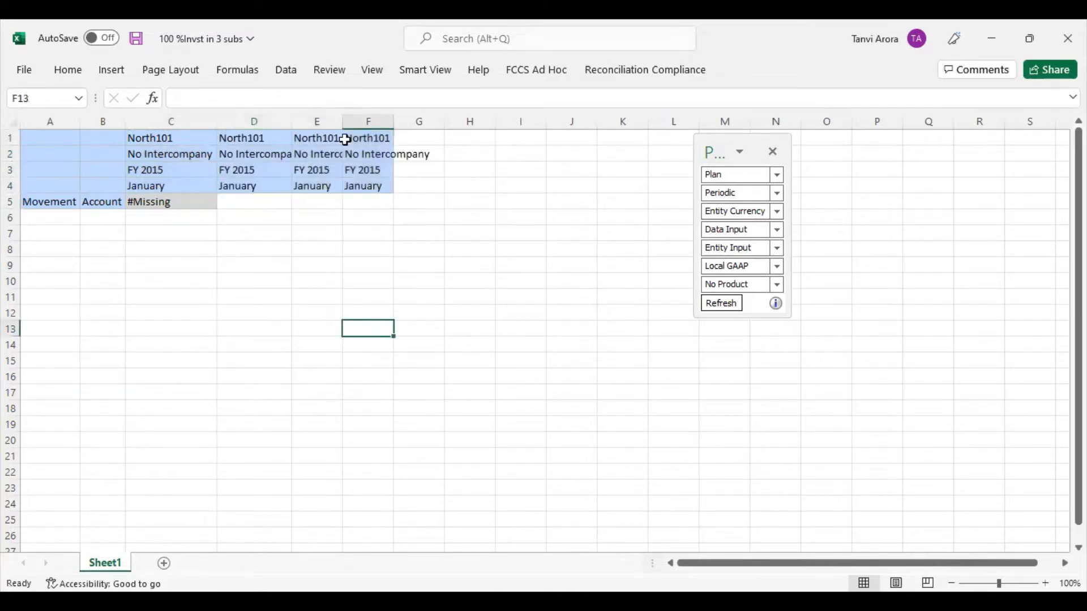
left_click(419, 70)
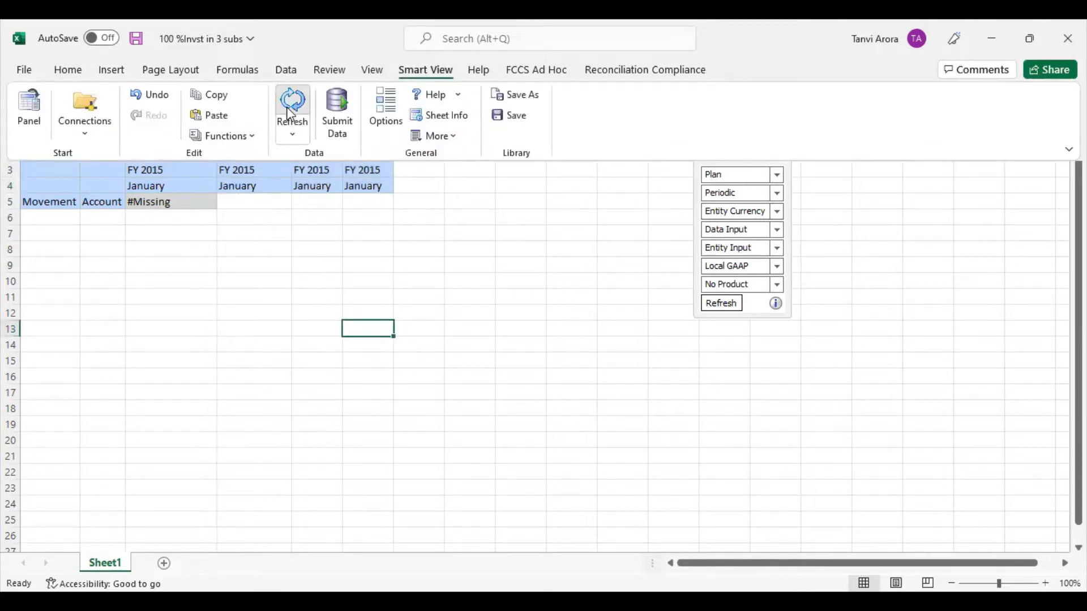
left_click(289, 111)
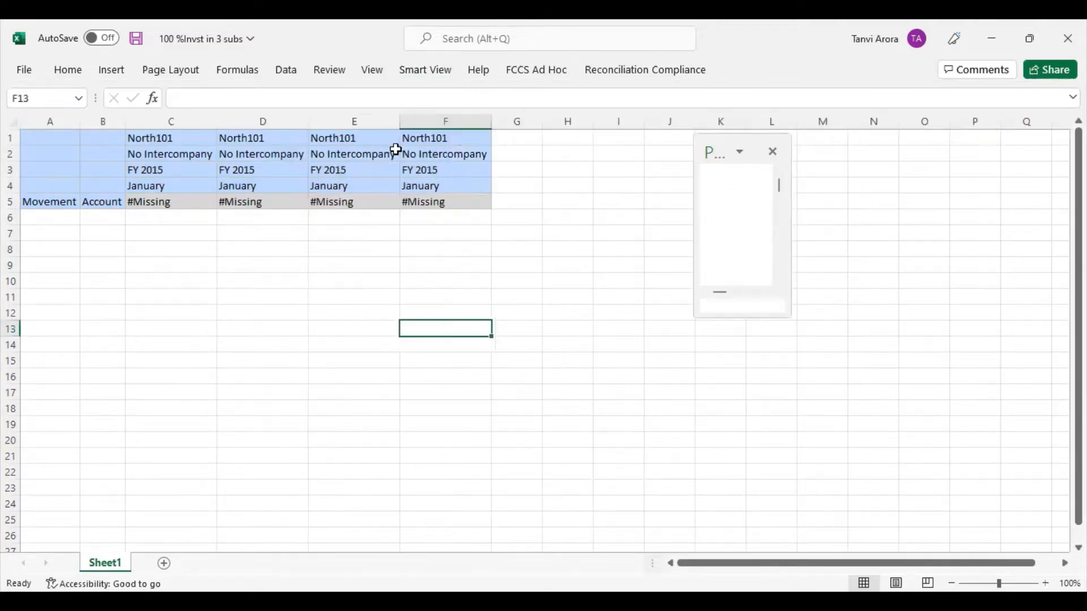
Step: Try changing the entity in D1 to North102 and remove the last digit of the entity in E1
left_click(277, 138)
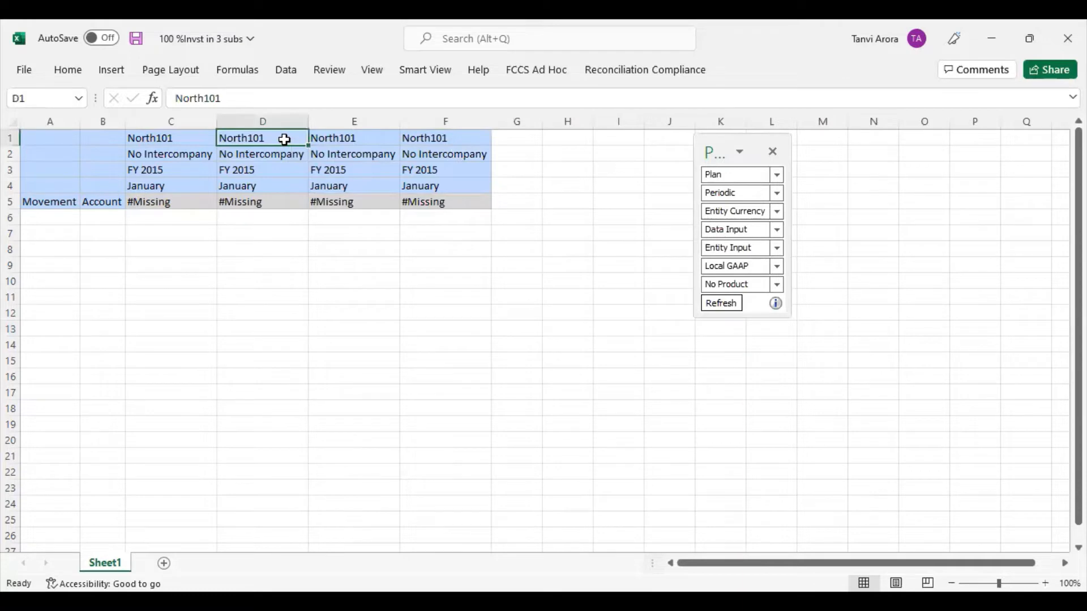
double_click(285, 139)
key("BackSpace")
type("2")
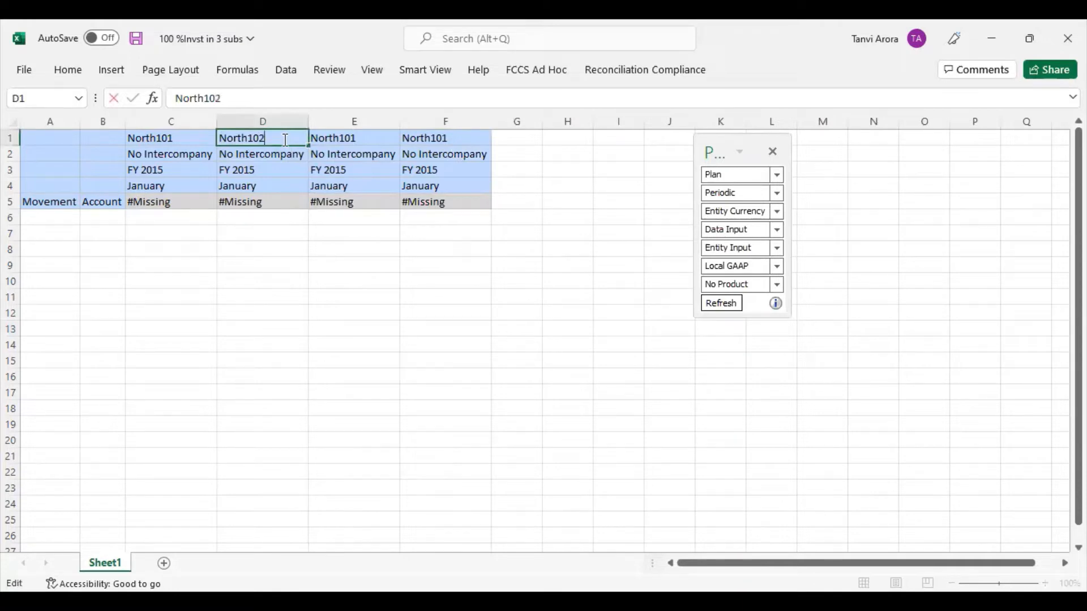
left_click(287, 260)
left_click(358, 133)
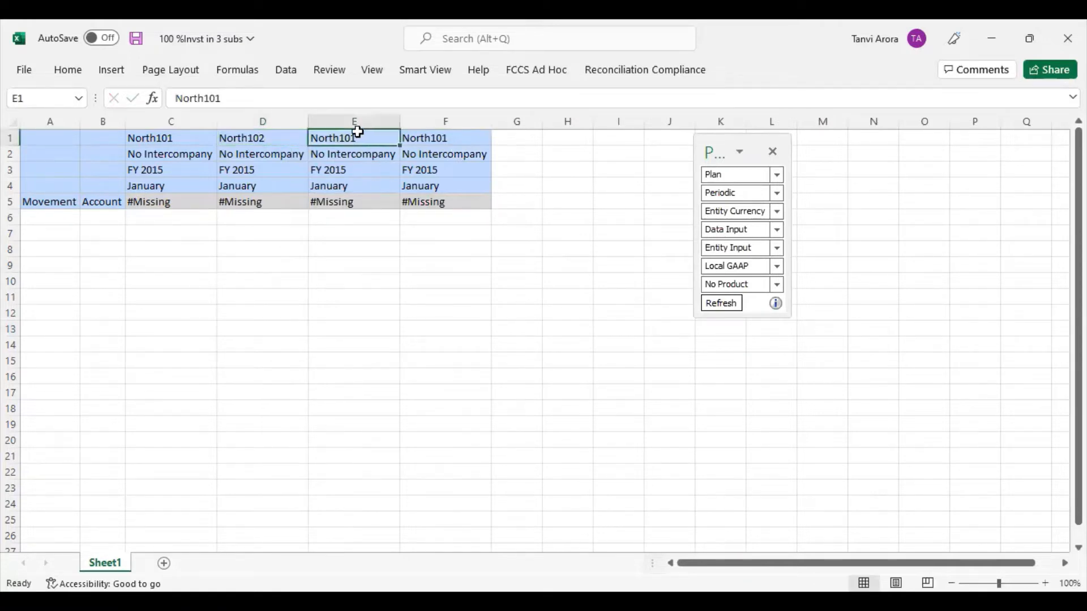
double_click(353, 137)
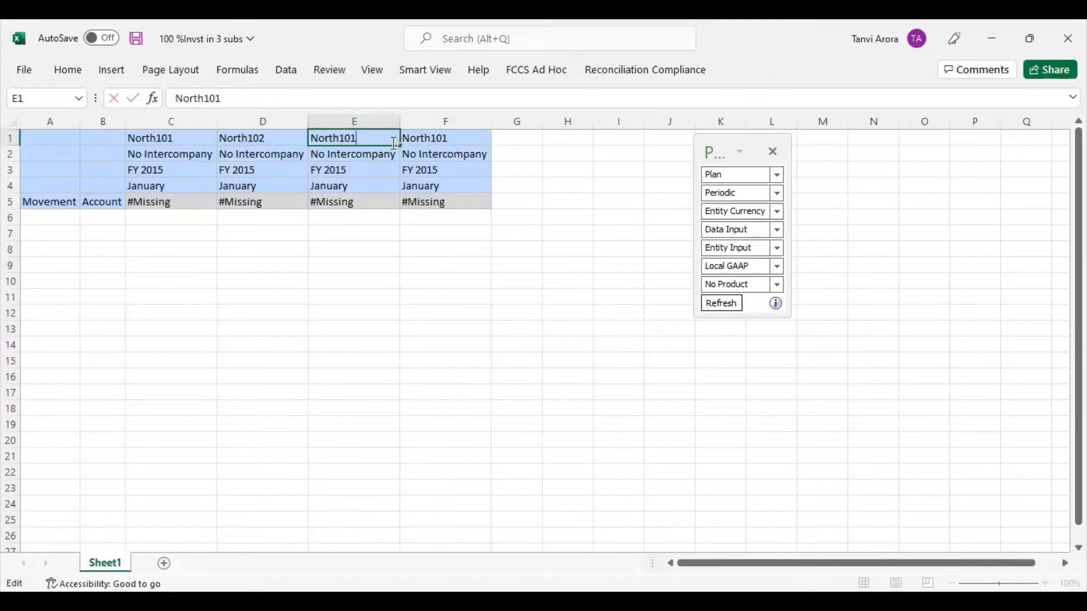
key("BackSpace")
Step: Replace the entity member in D1 with N_102
left_click(259, 137)
type("No Intercompany")
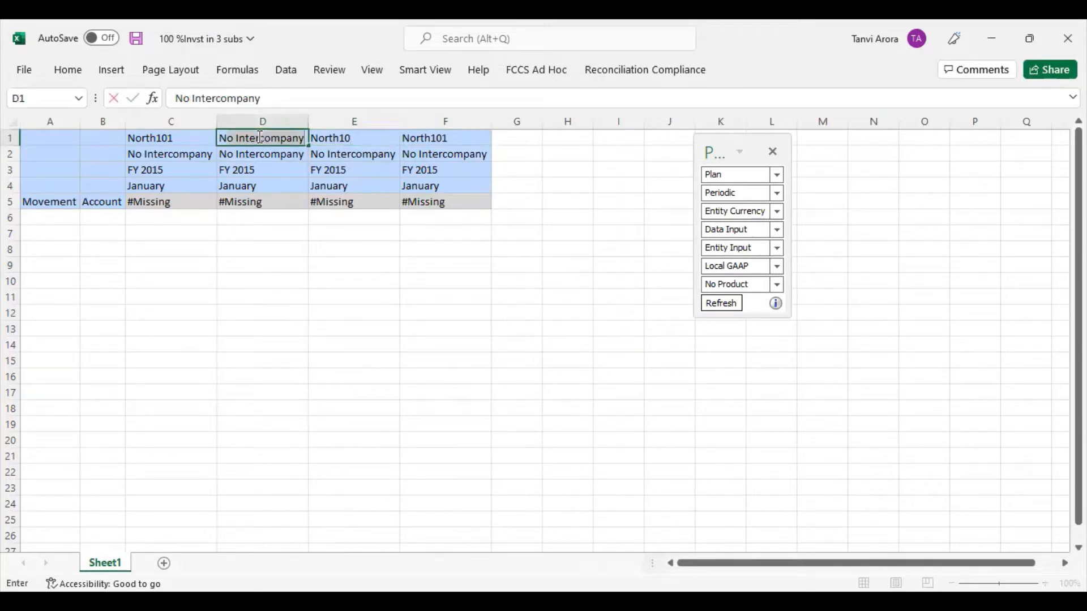
key("BackSpace")
key("BackSpace")
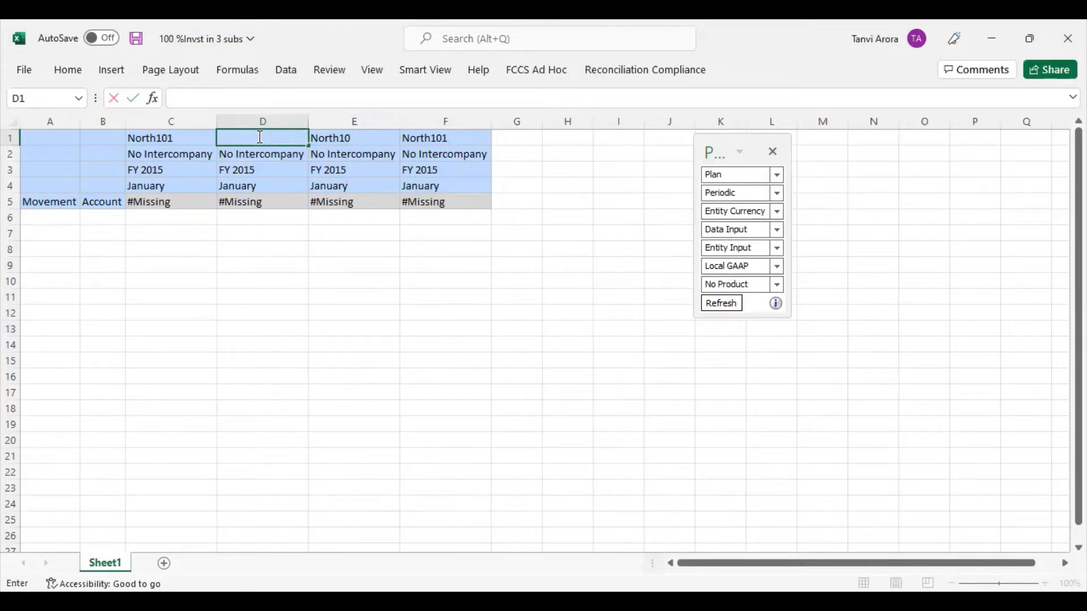
type("N_102")
Step: Replace the entity member in E1 with N_103
left_click(359, 140)
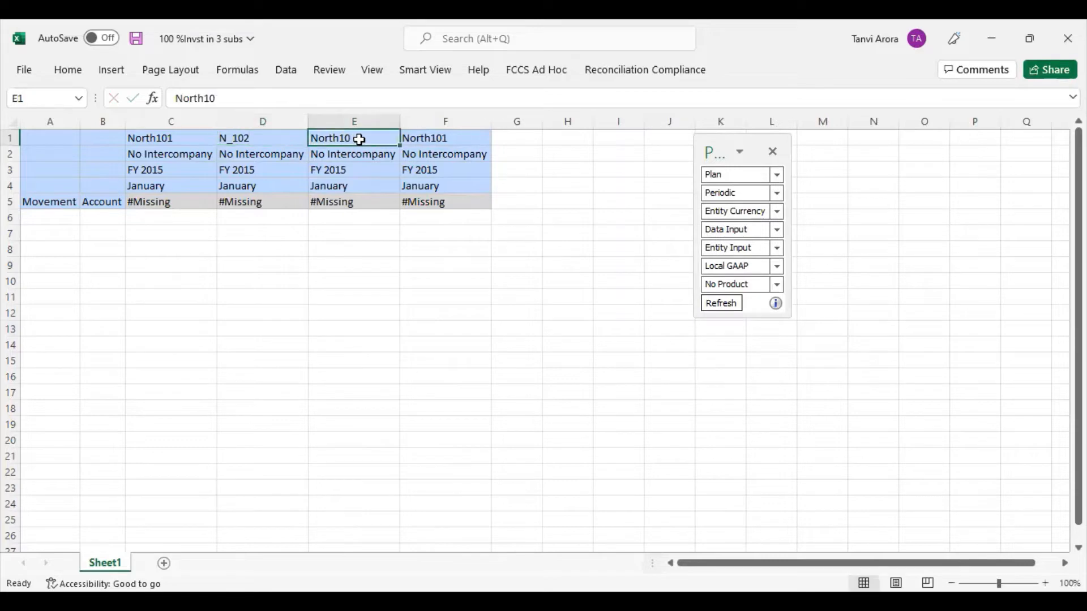
double_click(359, 139)
key("BackSpace")
key("BackSpace")
key("BackSpace")
key("BackSpace")
key("BackSpace")
key("BackSpace")
key("BackSpace")
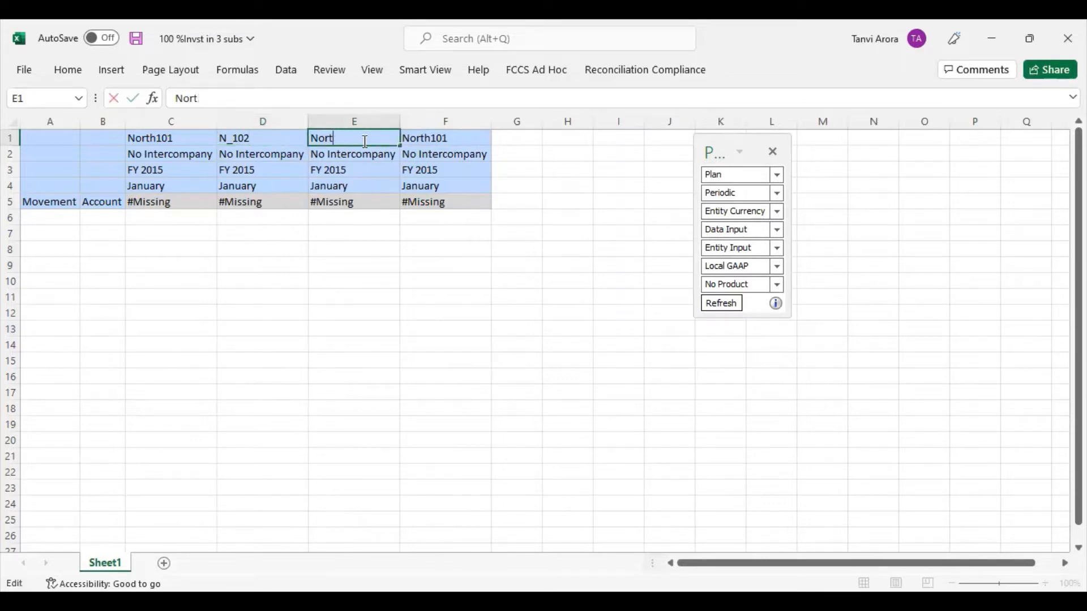
type("N")
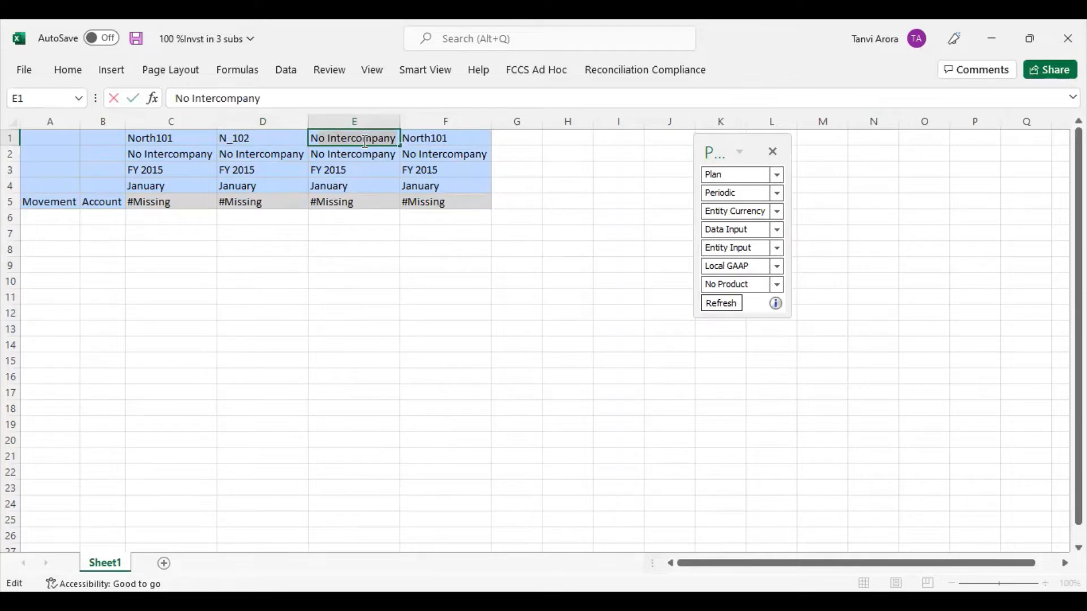
type("_103")
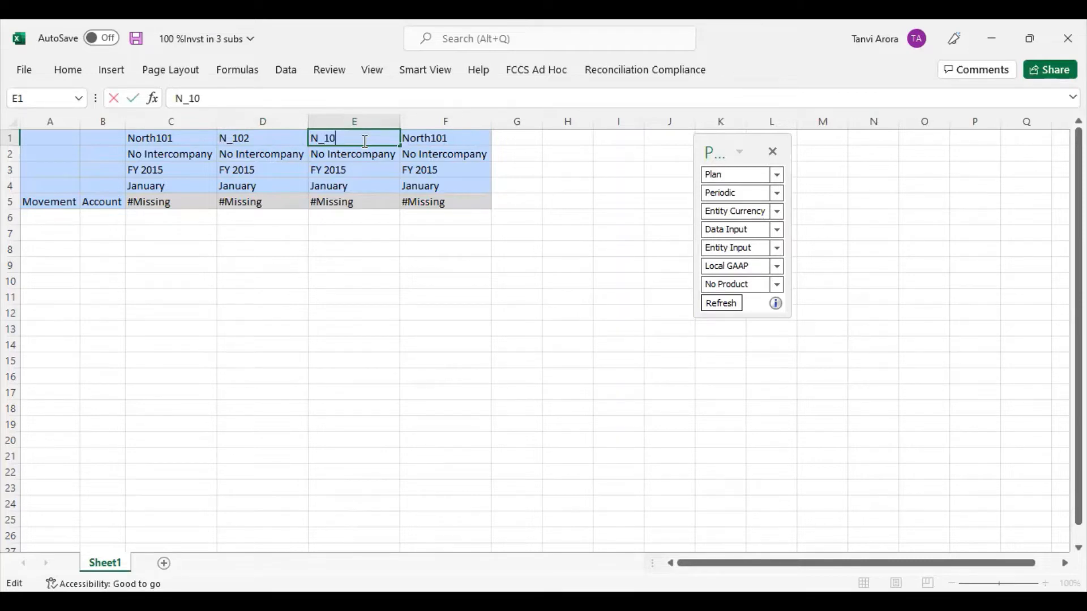
Step: Replace the entity member in F1 with N_104 and refresh the ad hoc grid
left_click(456, 137)
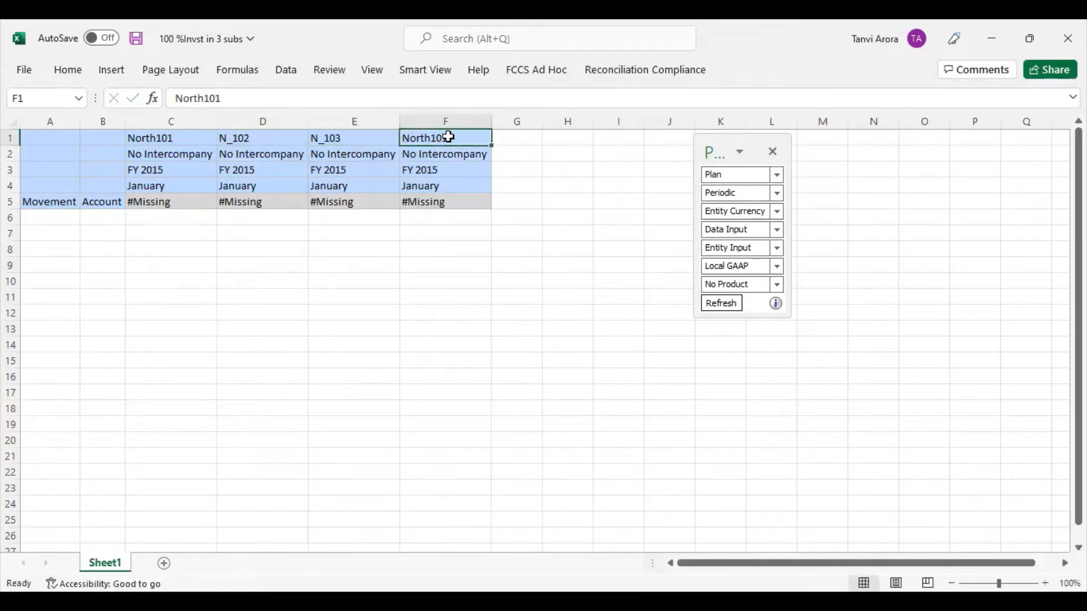
type("N")
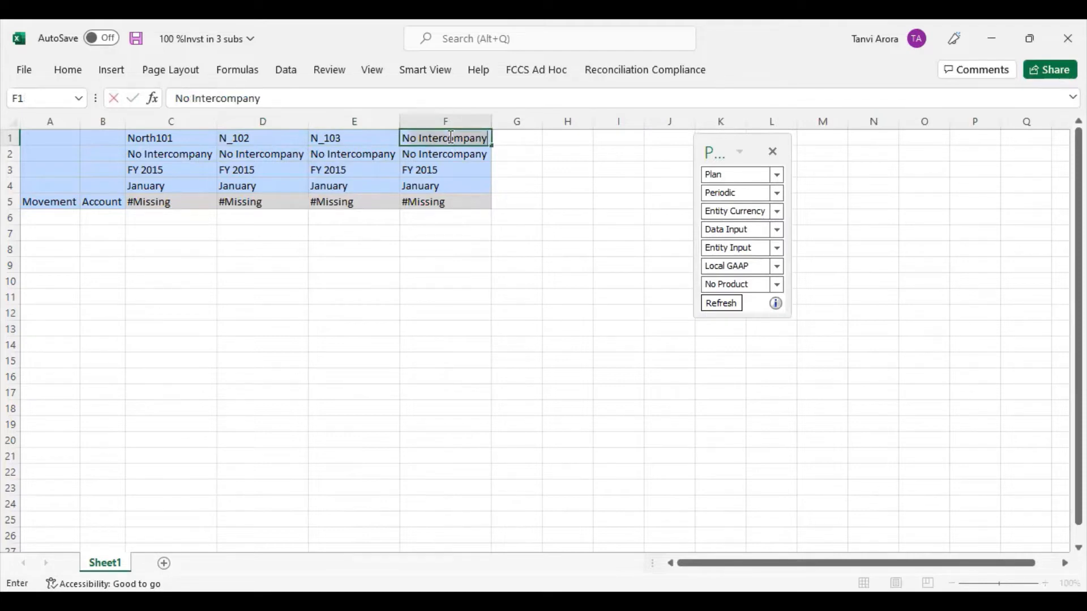
type("_104")
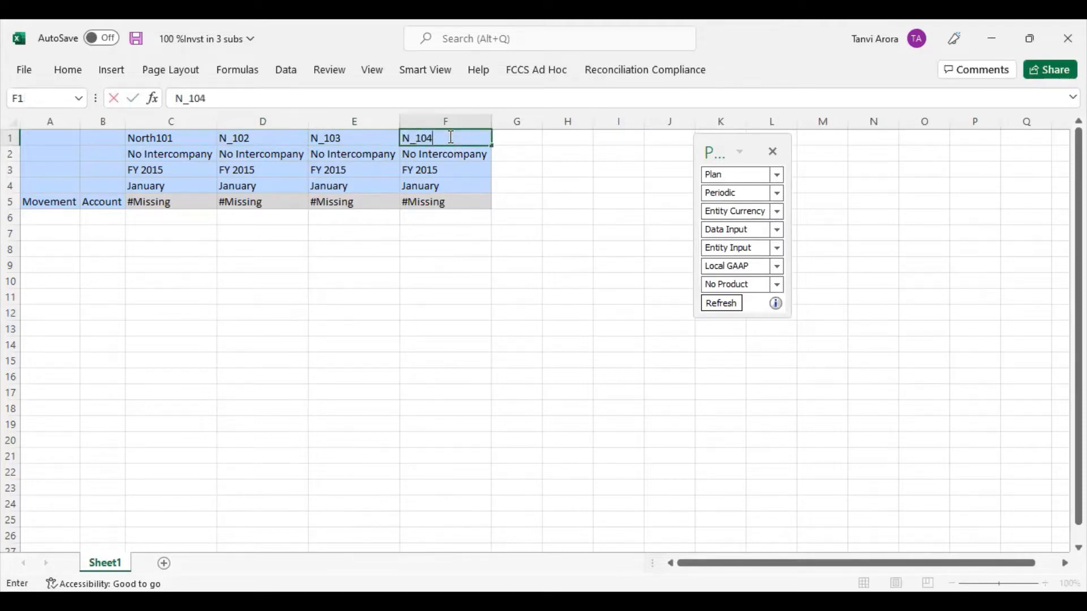
left_click(557, 219)
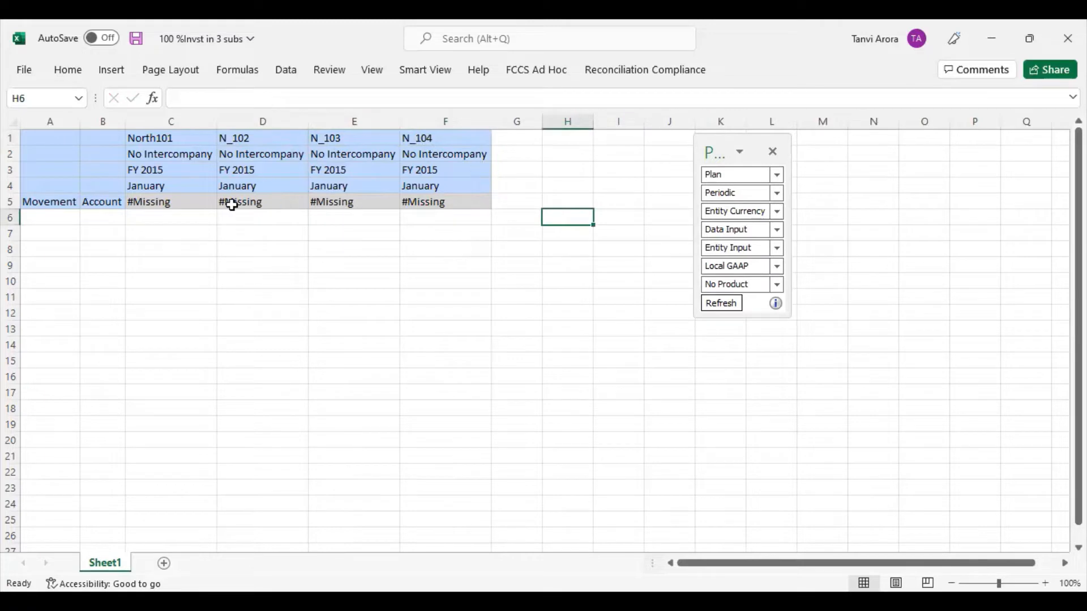
left_click(431, 73)
left_click(295, 107)
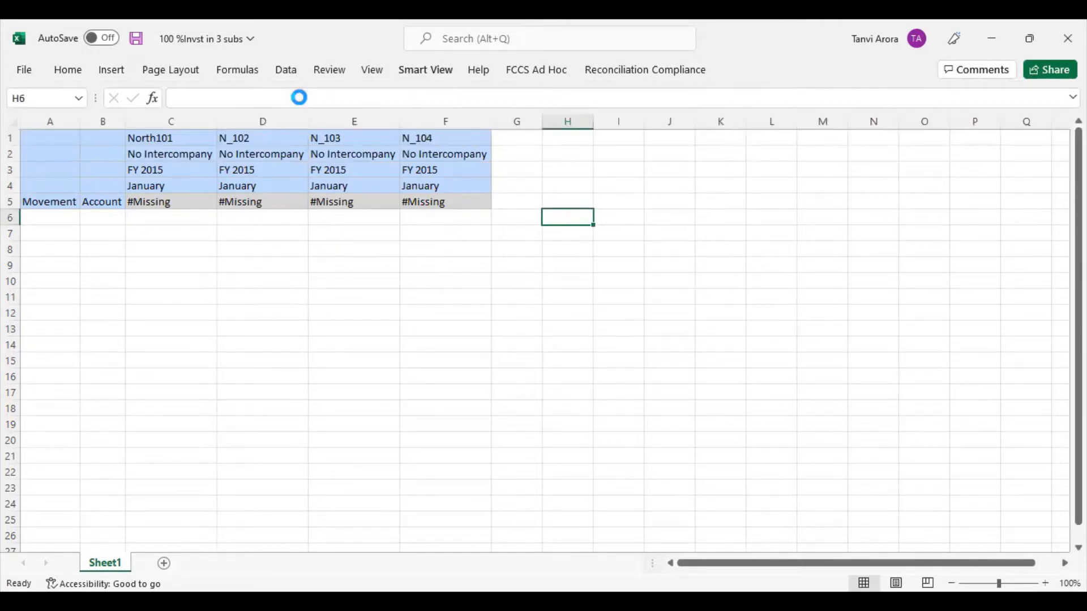
left_click(287, 267)
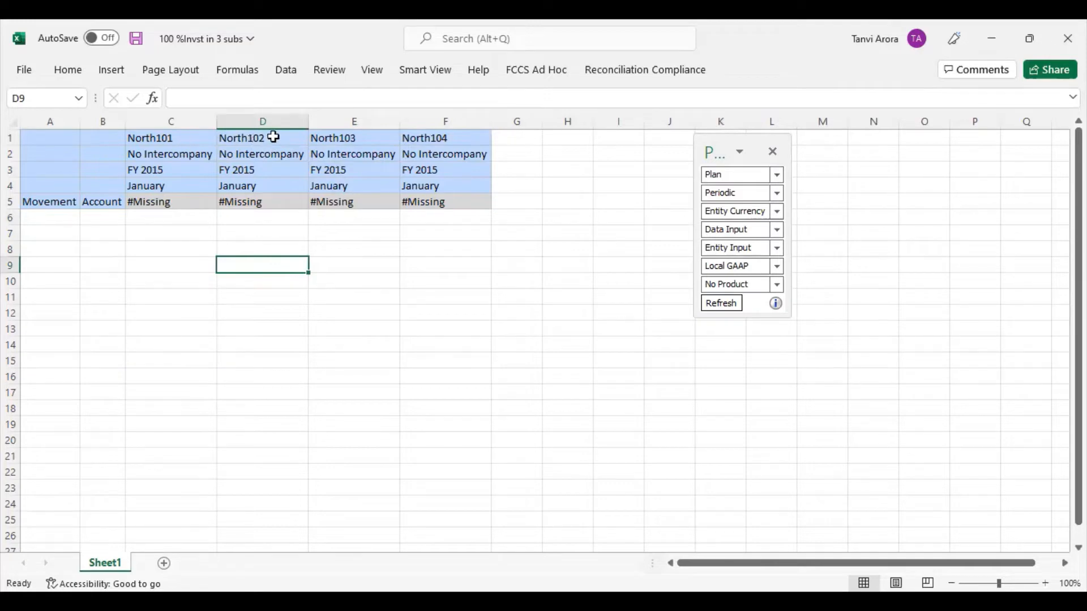
left_click(305, 456)
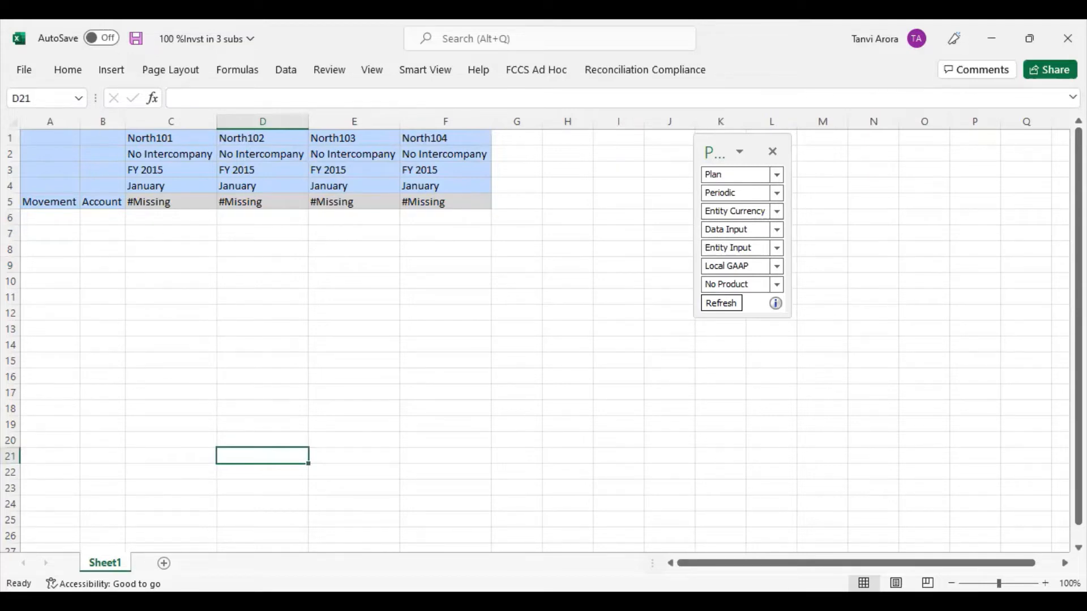
Step: Paste the prepared account member list, from Account through AccountingOH, into B5:B19 and fit column B to its contents
key("alt+Tab")
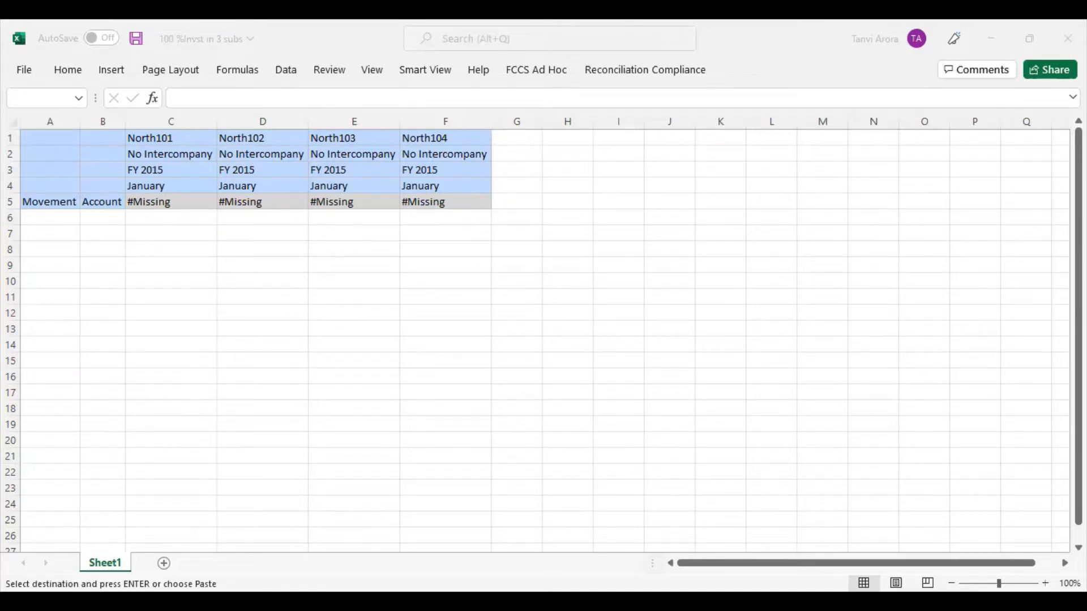
type("Total Balance Sheet-Traditional Approach Total Assets Current Assets Debtors2 Bank Citi2 Total Equity Common Stock Total Liabilities CreditorsST2 Retained Earnings Current Gross Profit Income1 DirectWages AccountingOH")
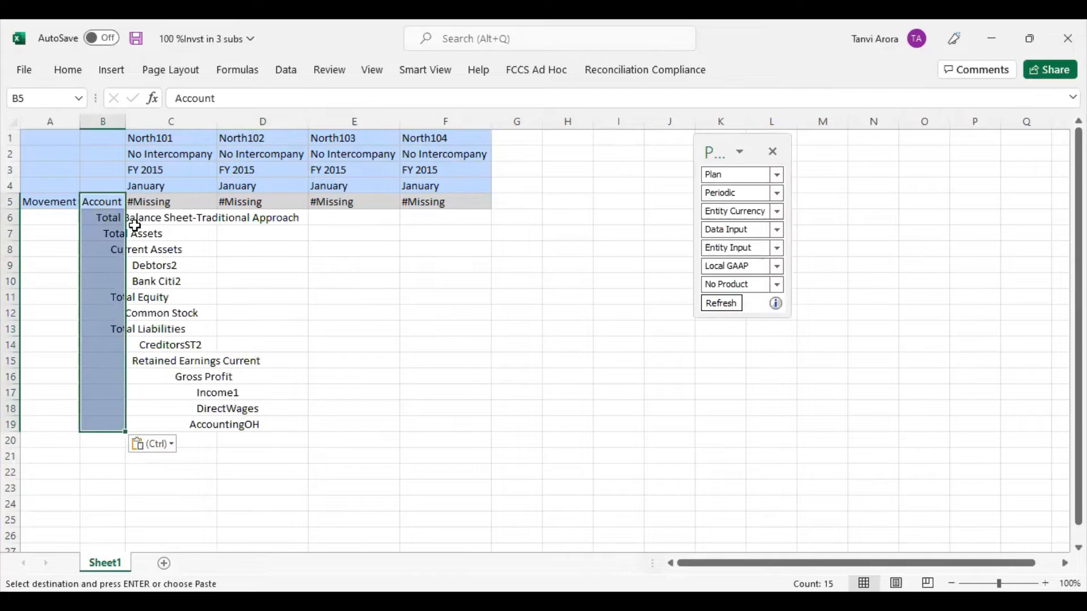
double_click(124, 114)
left_click(385, 286)
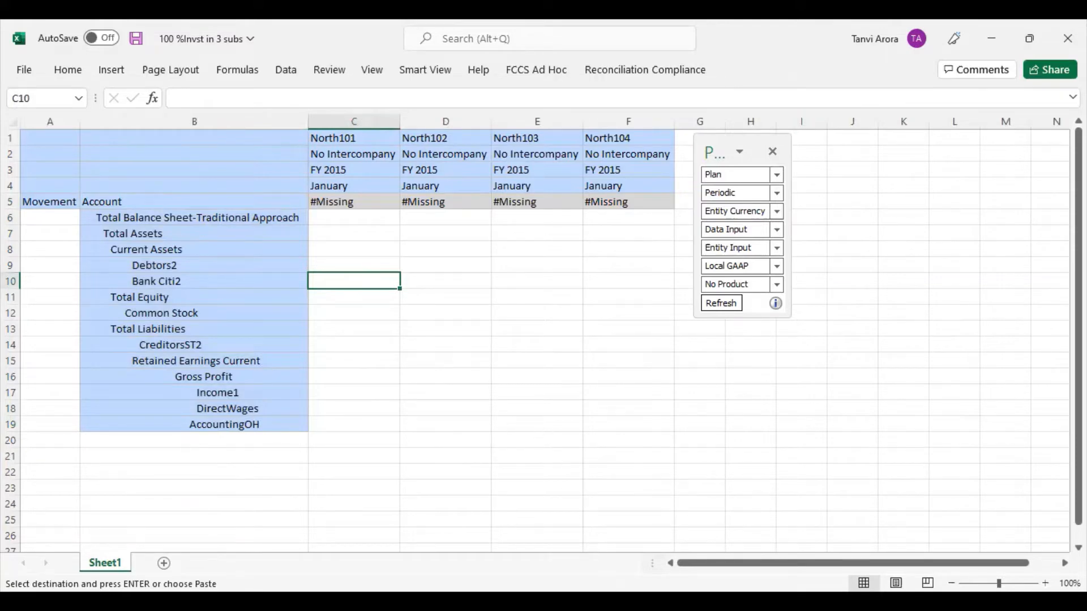
key("alt+Tab")
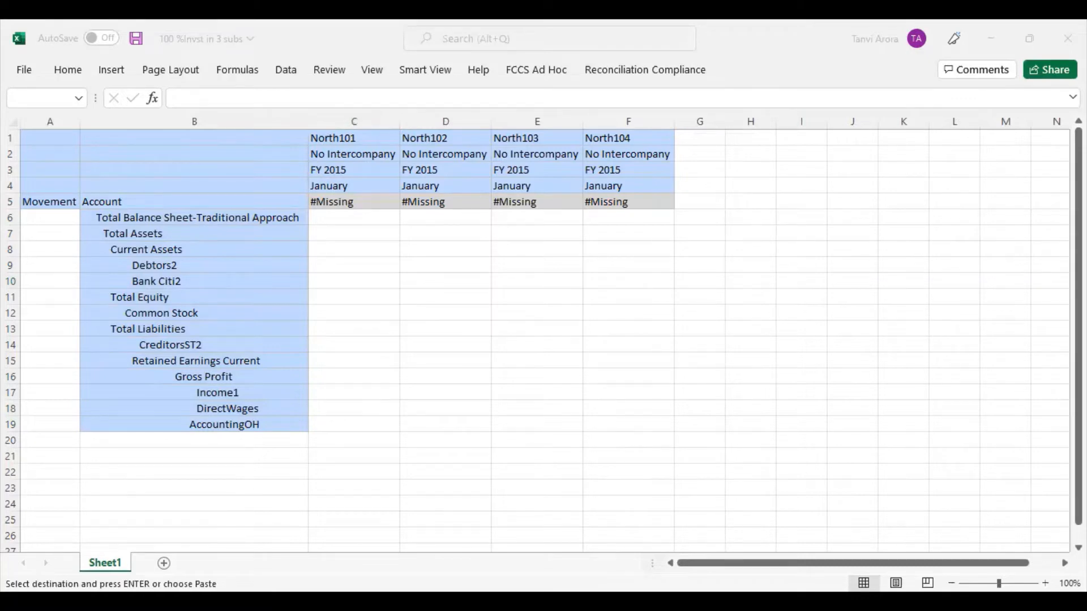
key("alt+Tab")
left_click(39, 200)
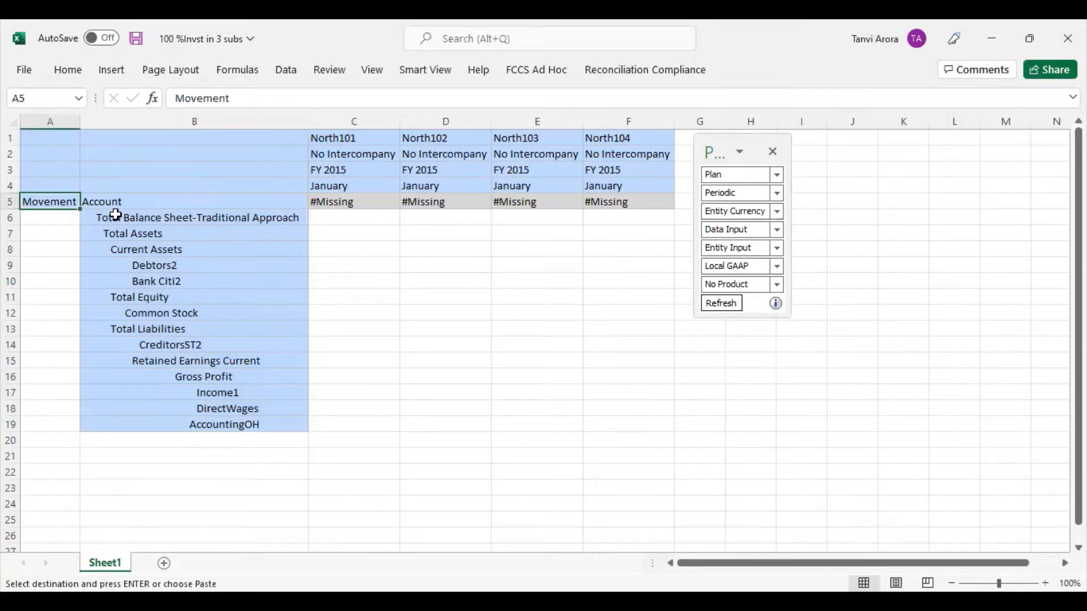
left_click_drag(115, 215, 121, 427)
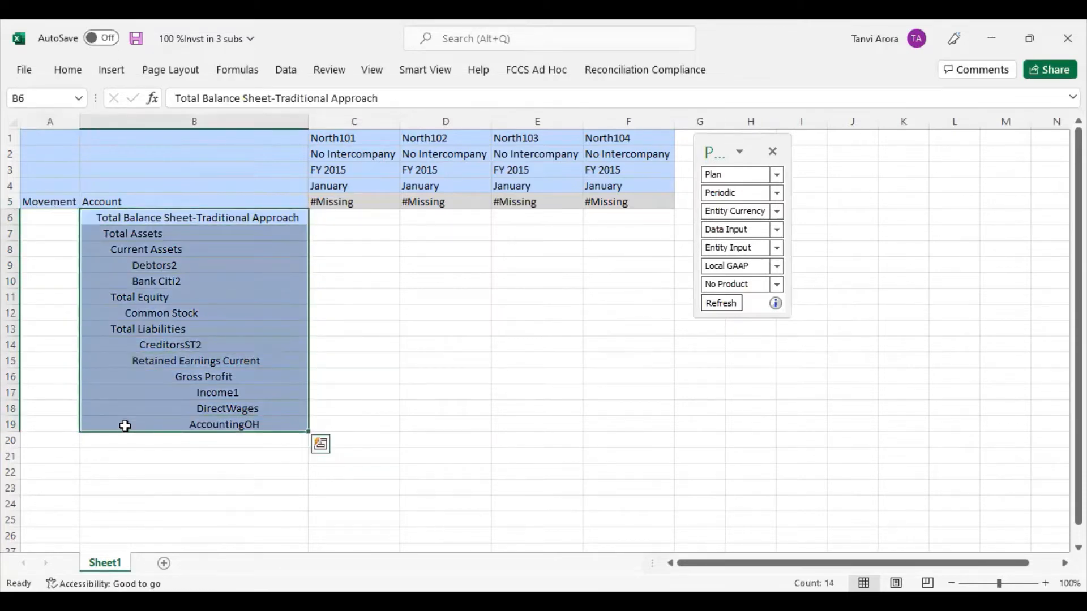
key("ctrl+c")
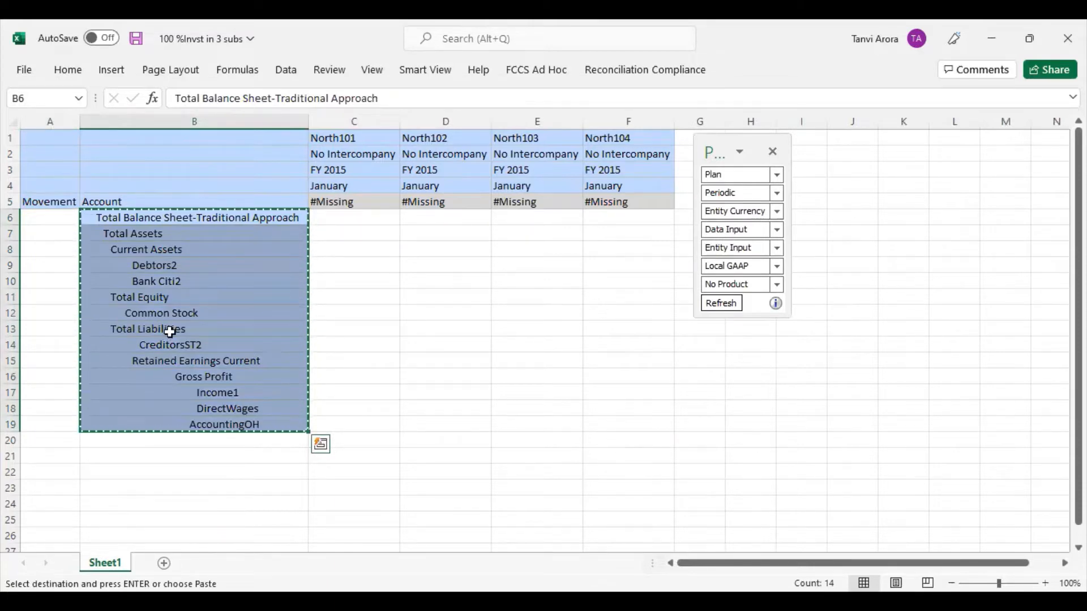
key("Escape")
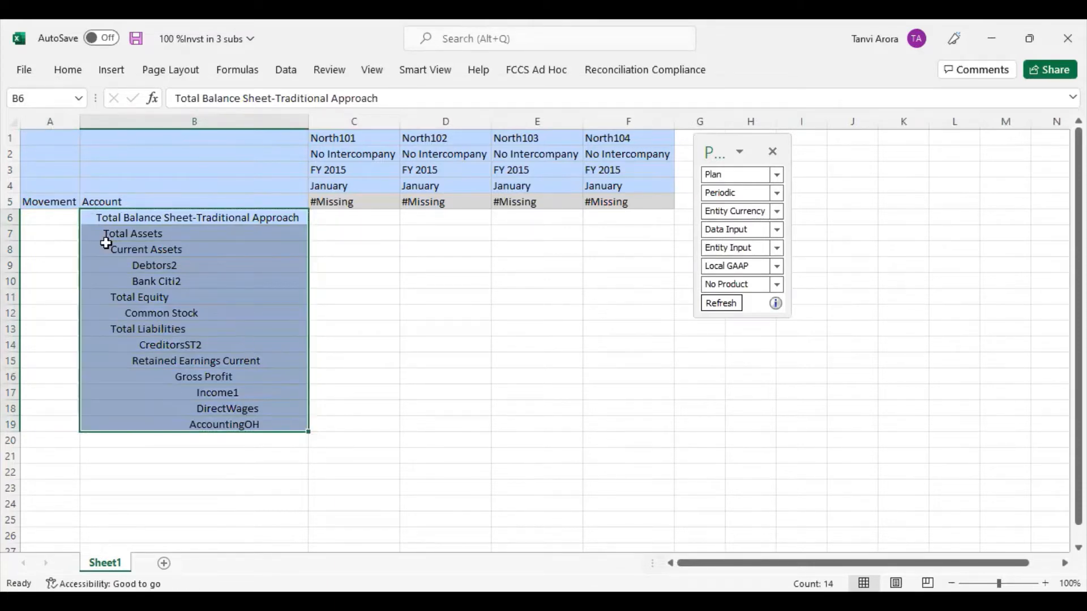
Step: Paste the prepared movement member list, starting with Closing Balance, into A5:A19 and fit column A to its contents
key("ctrl+c")
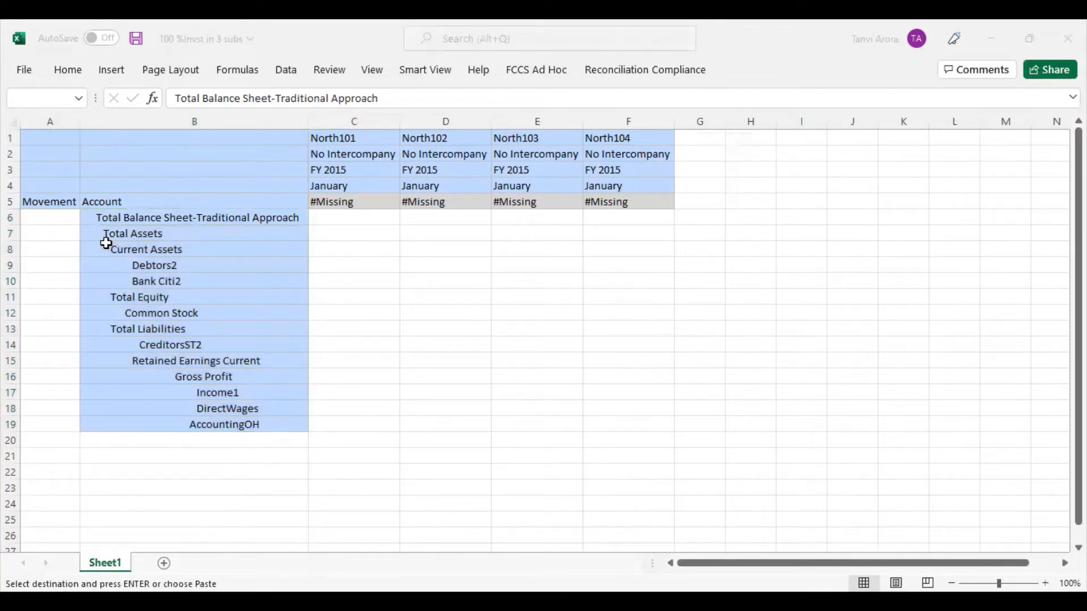
left_click(49, 202)
key("ctrl+v")
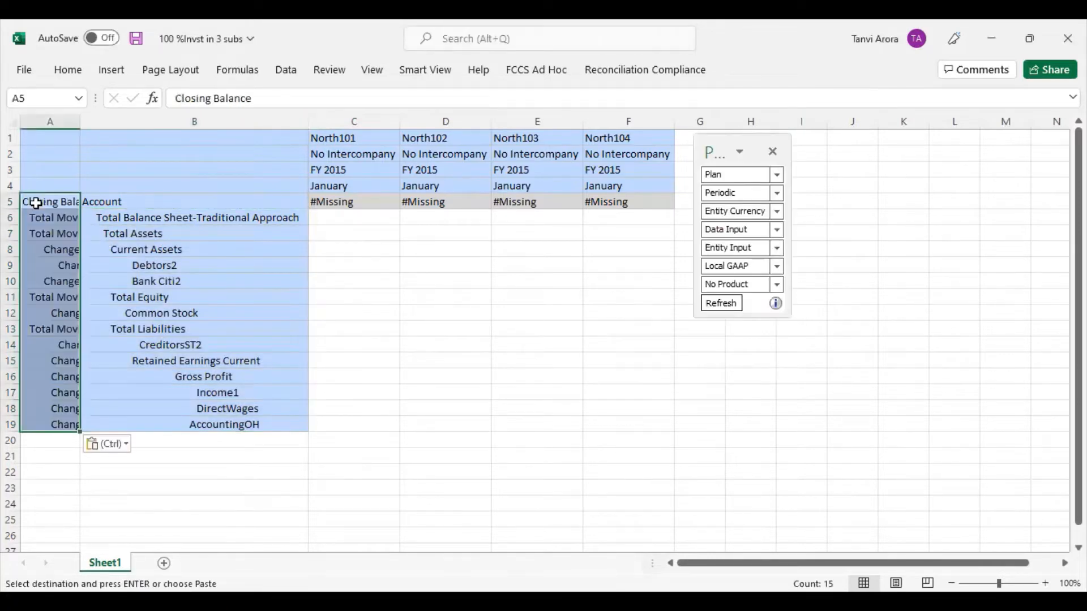
double_click(80, 119)
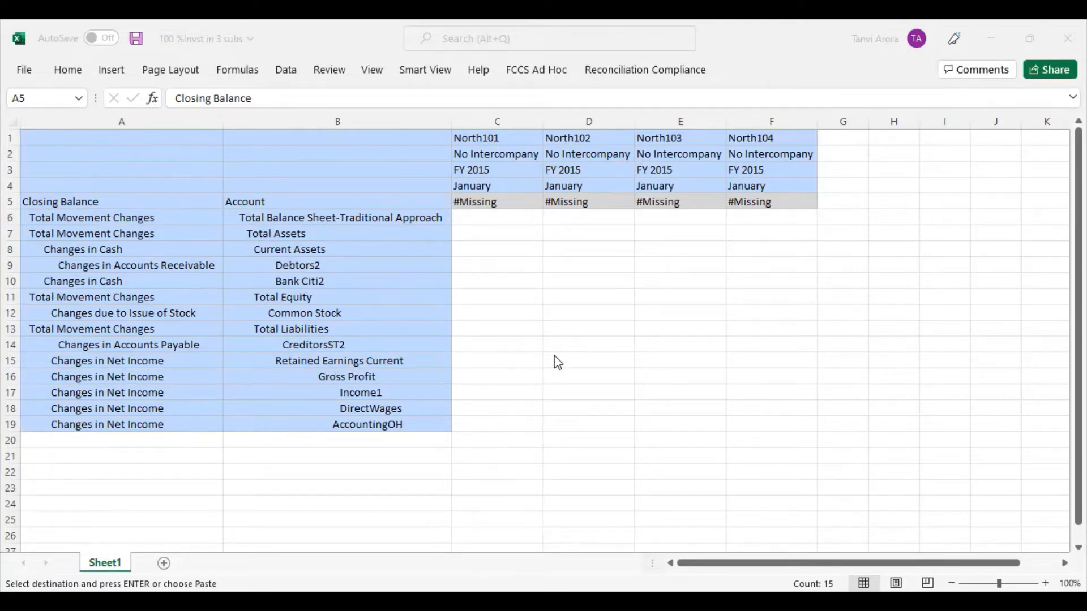
Step: Paste the movement Acquisition of companies and businesses - Input and the account Investment in Sub into A21:B21
left_click(141, 459)
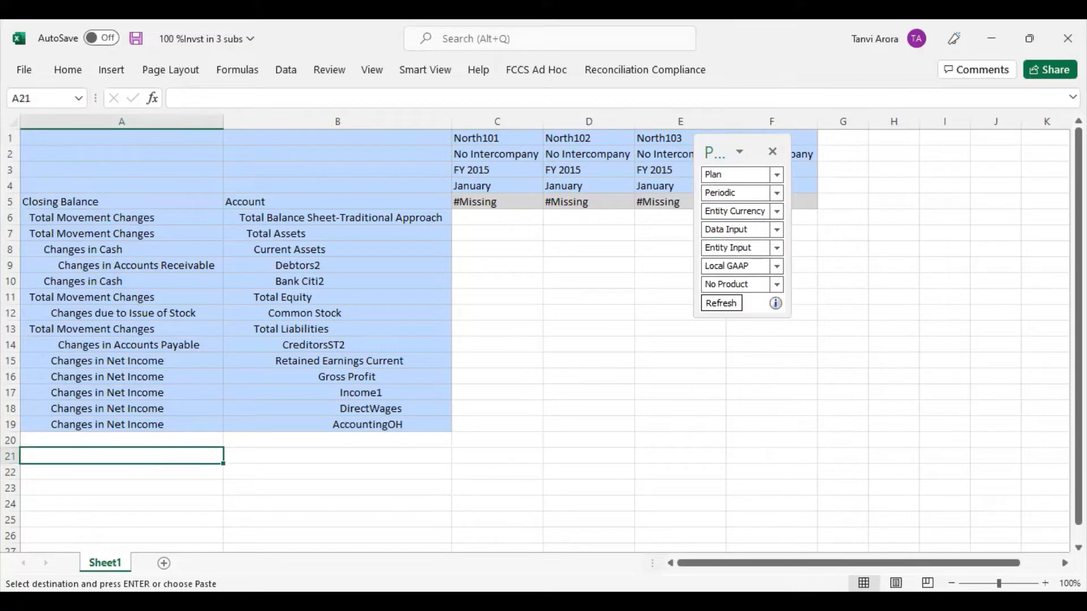
key("alt+Tab")
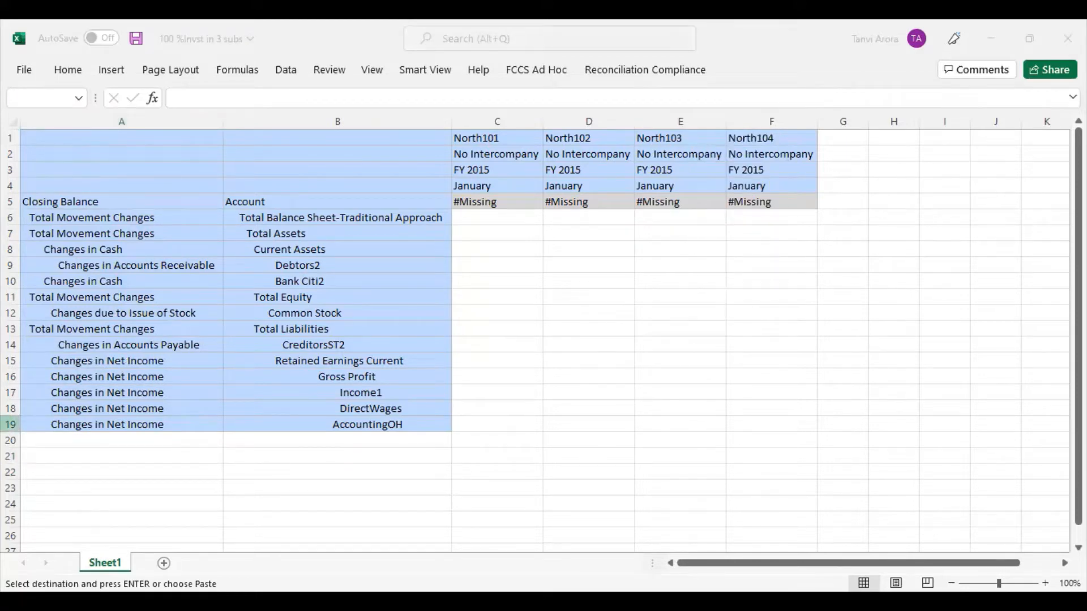
left_click(180, 451)
key("ctrl+v")
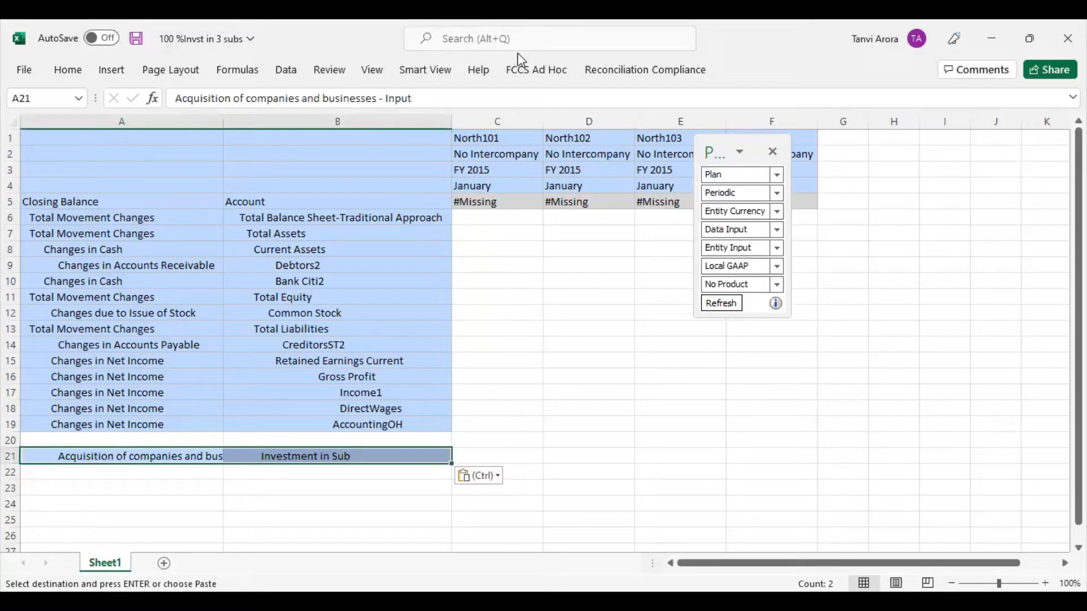
left_click(577, 265)
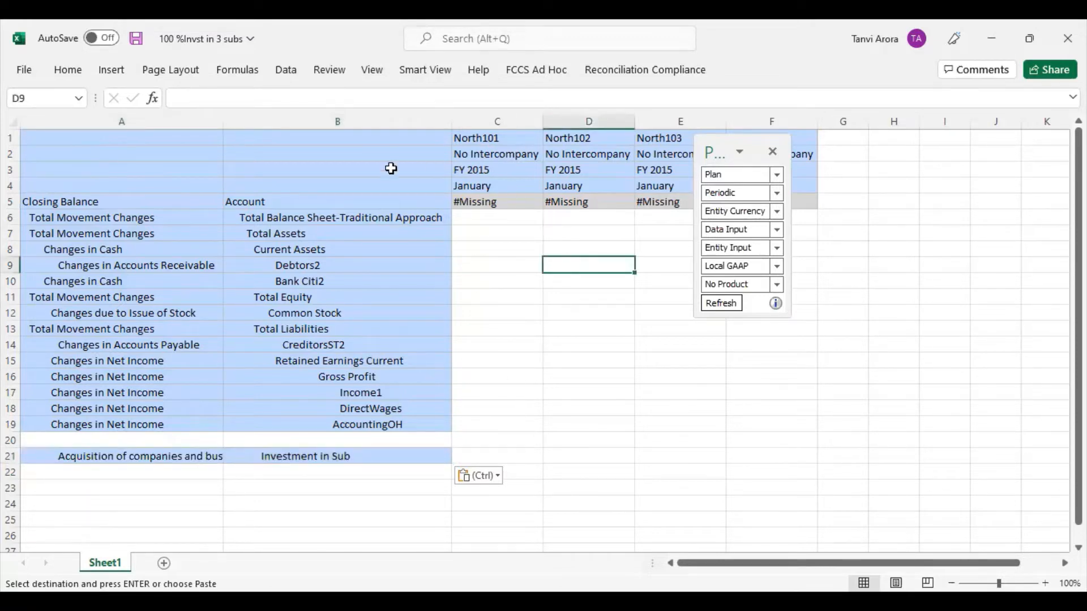
Step: Refresh the ad hoc grid and submit zeros for C5:F19
left_click(424, 71)
left_click(293, 102)
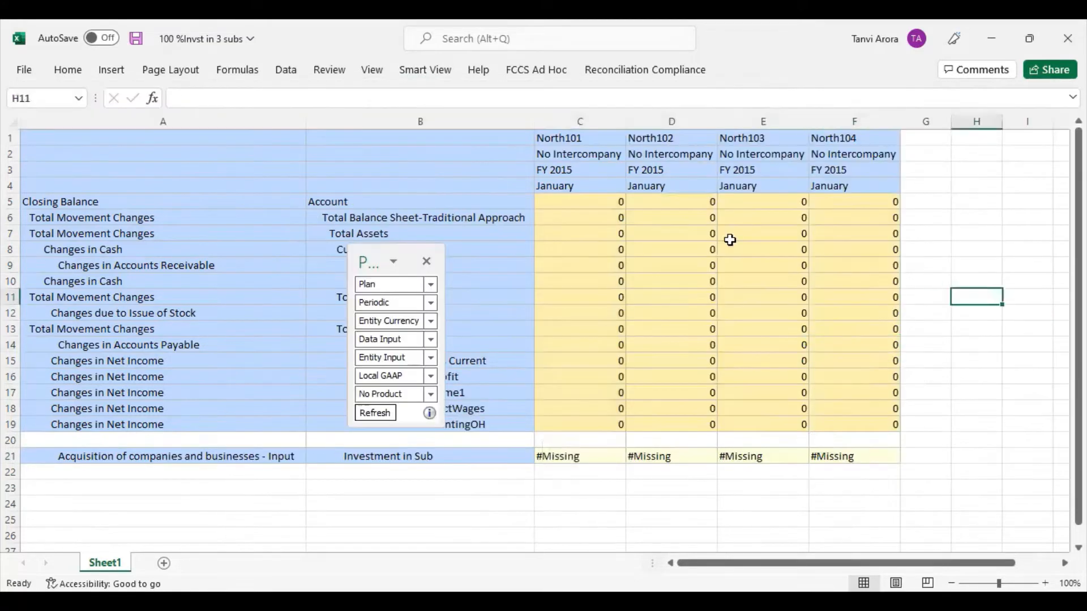
left_click(426, 70)
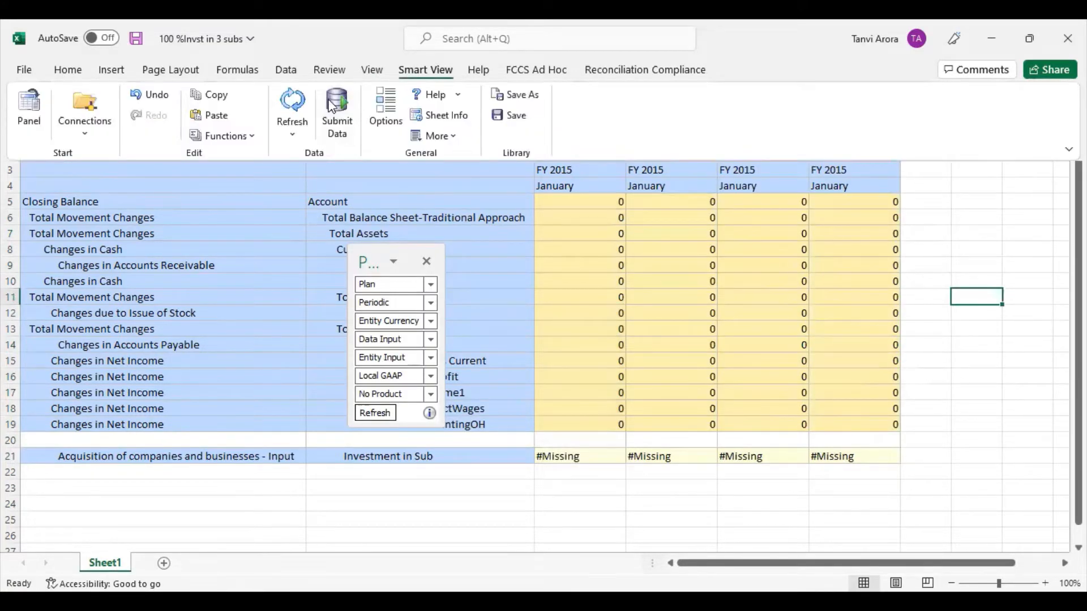
left_click(336, 111)
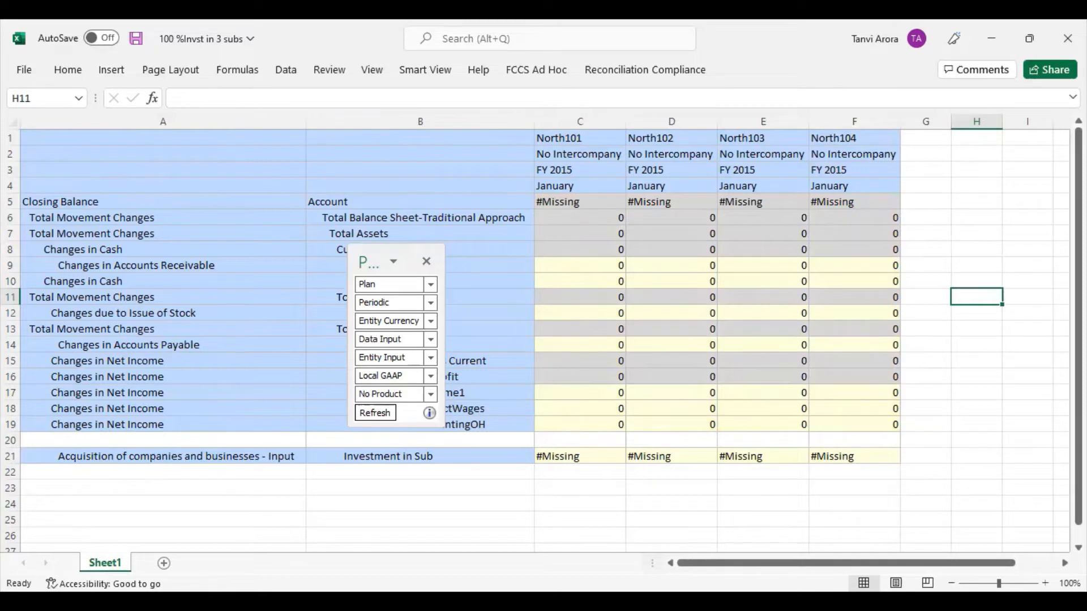
Step: Copy the North101 column C1:C21 into H1:J21
left_click_drag(949, 564, 976, 565)
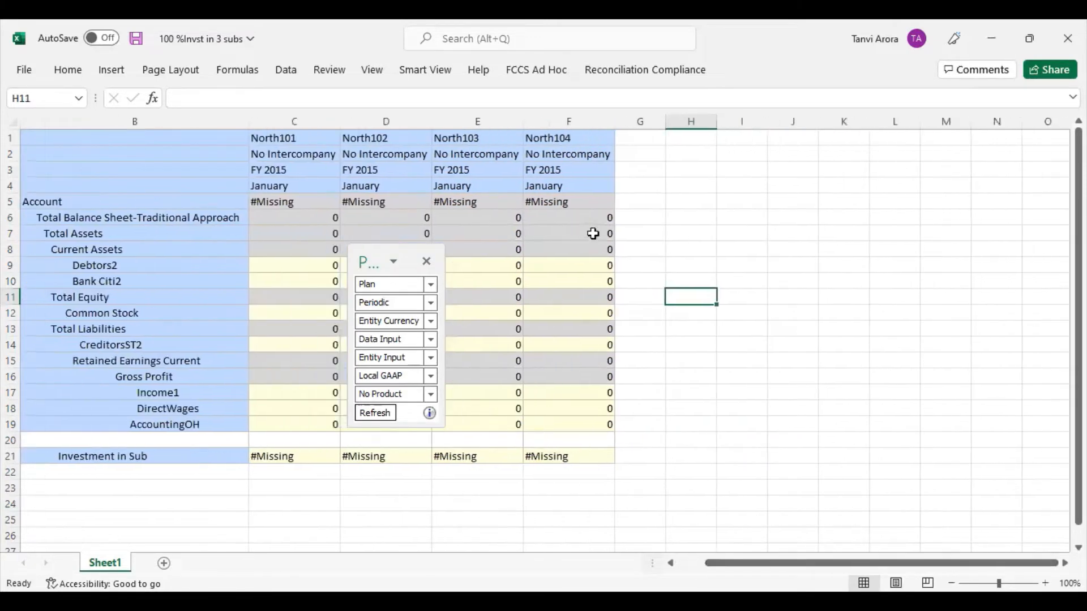
left_click(735, 217)
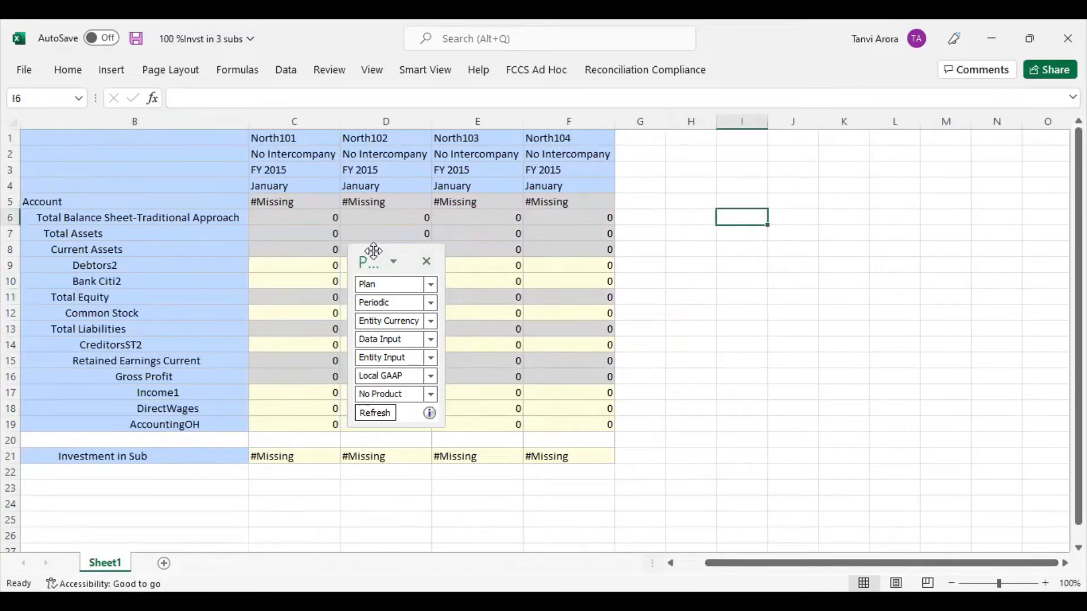
left_click_drag(284, 137, 300, 449)
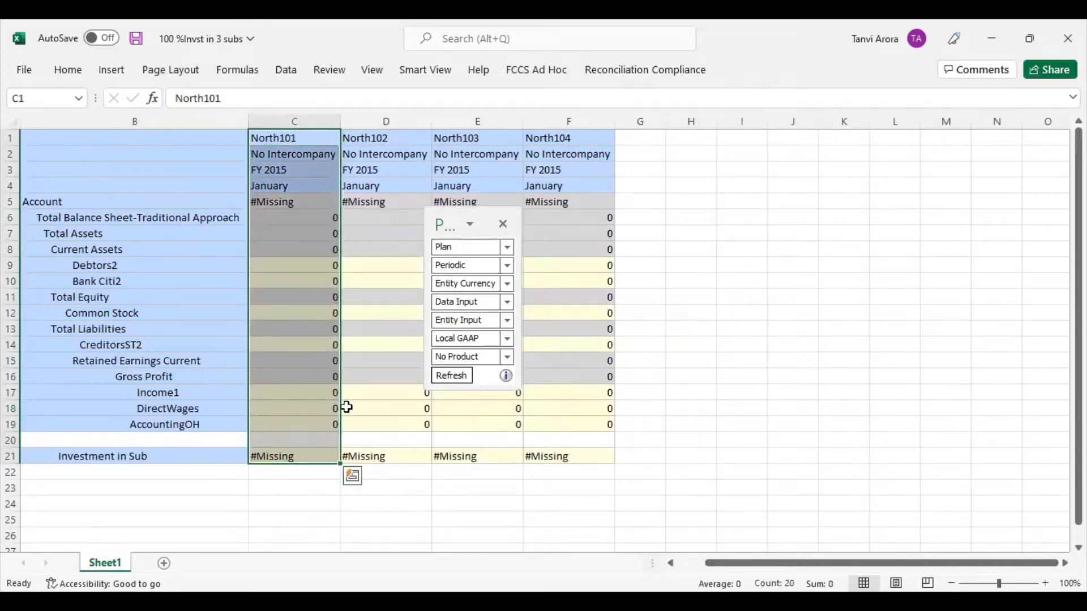
key("ctrl+c")
left_click_drag(682, 136, 813, 463)
key("ctrl+v")
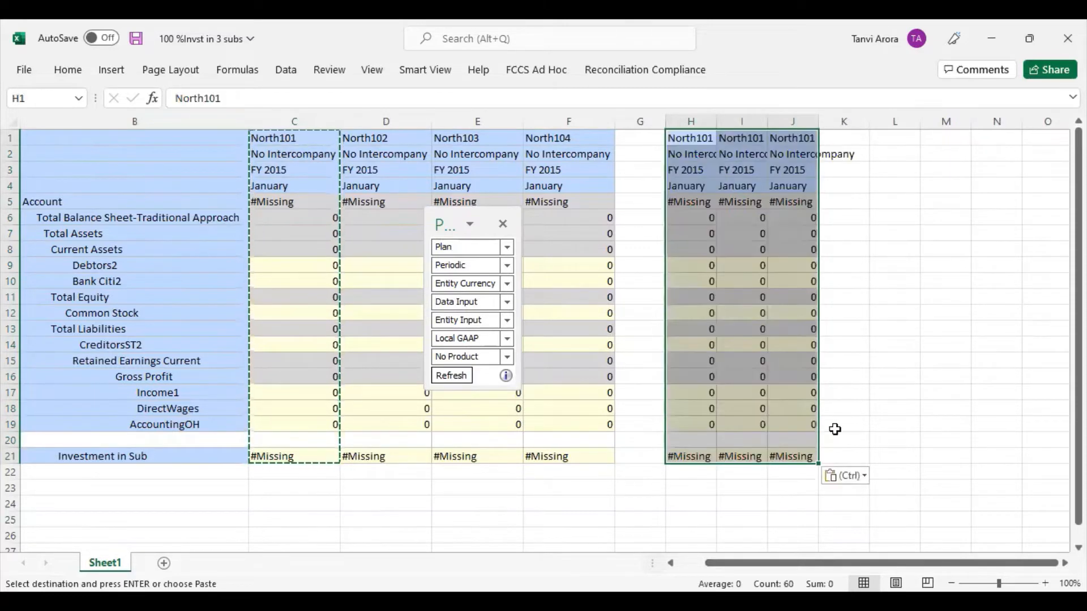
Step: Fit columns H, I and J to the width of their contents
left_click(943, 262)
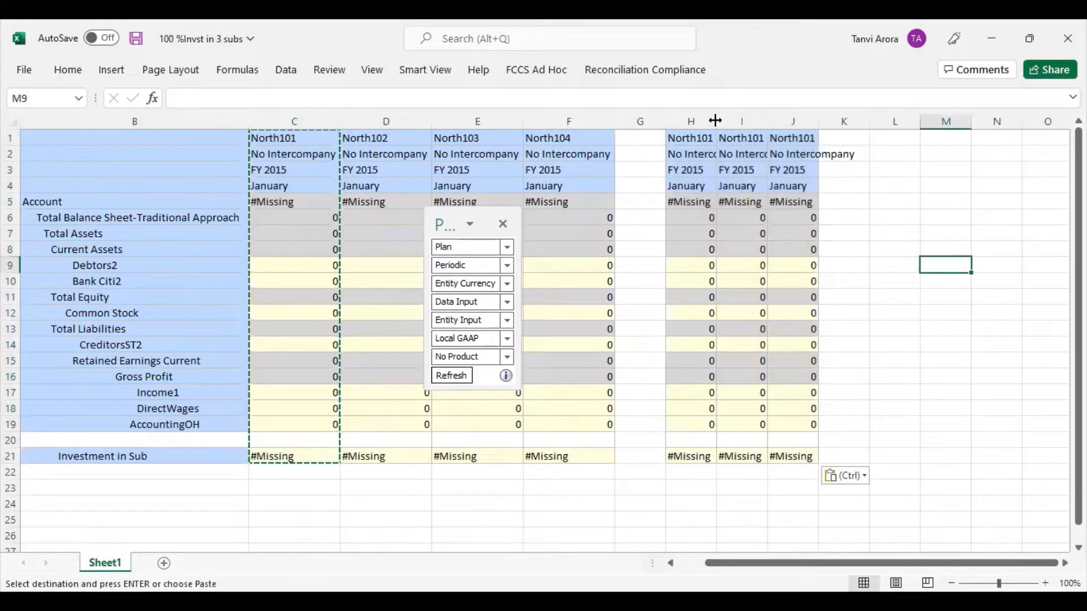
double_click(716, 121)
double_click(808, 120)
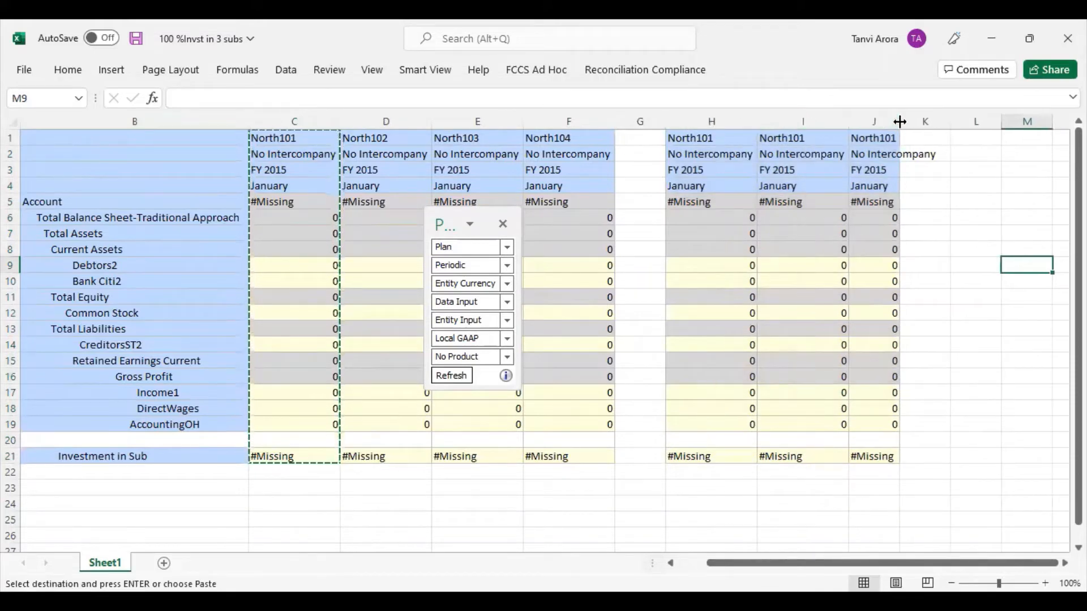
double_click(900, 121)
left_click(1016, 200)
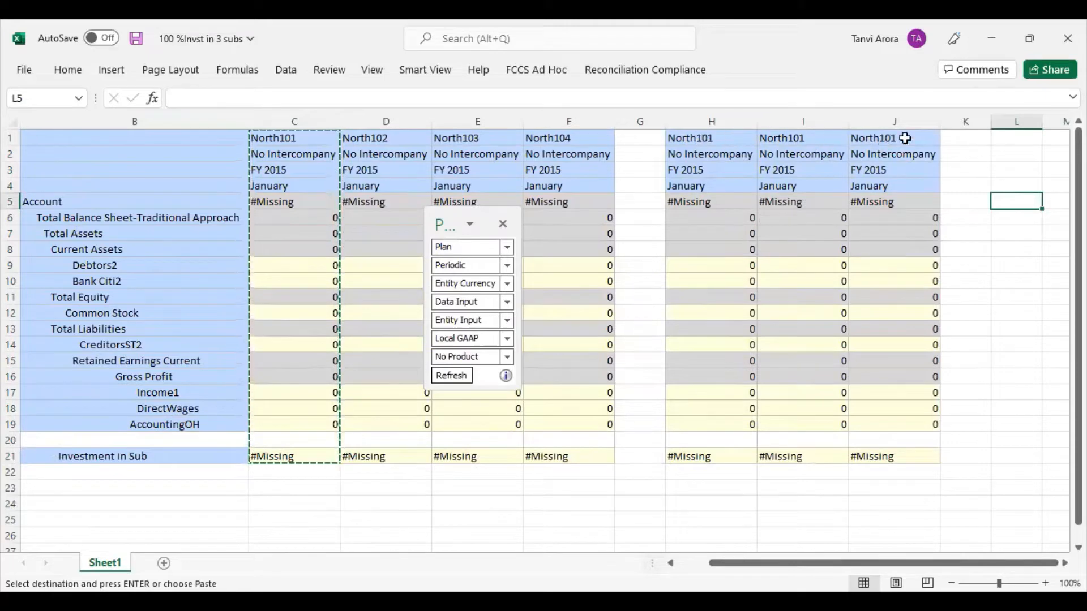
Step: Replace the intercompany member in H2 of the first extra North101 column with North102ICP
left_click(742, 150)
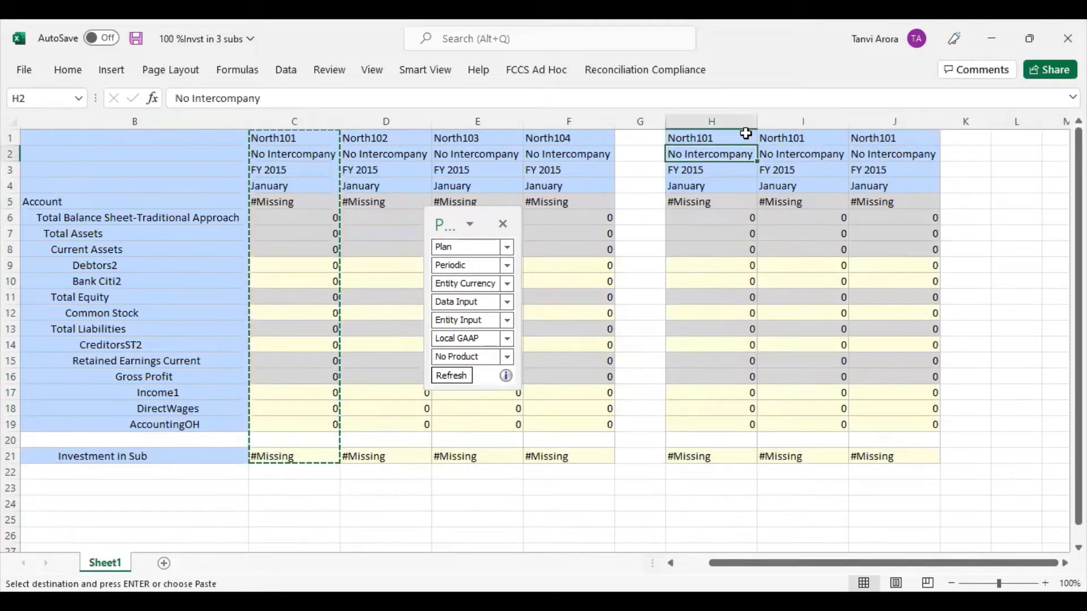
key("Escape")
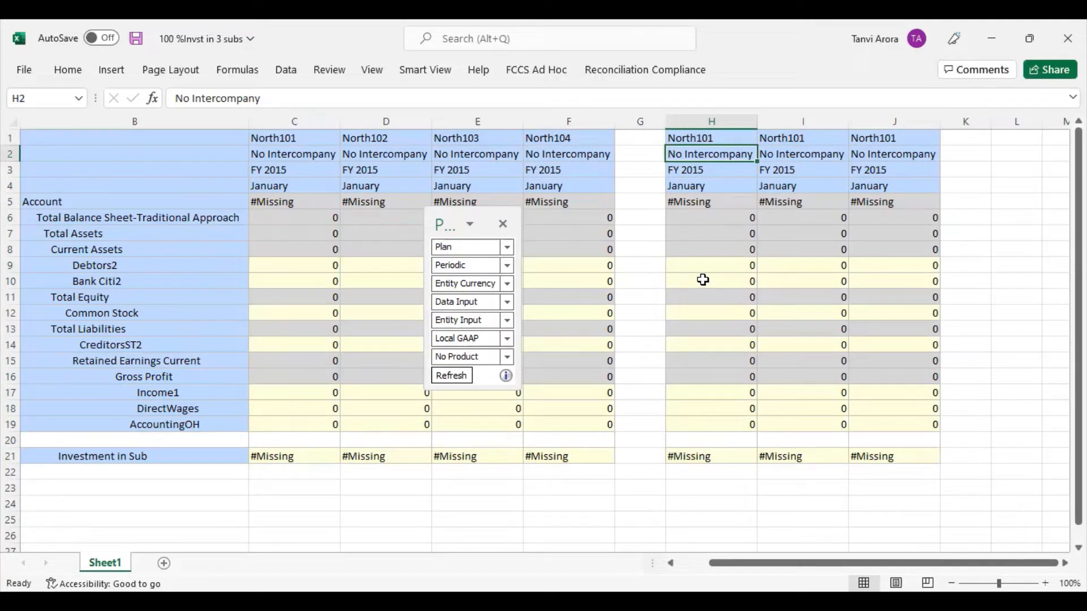
type("North101")
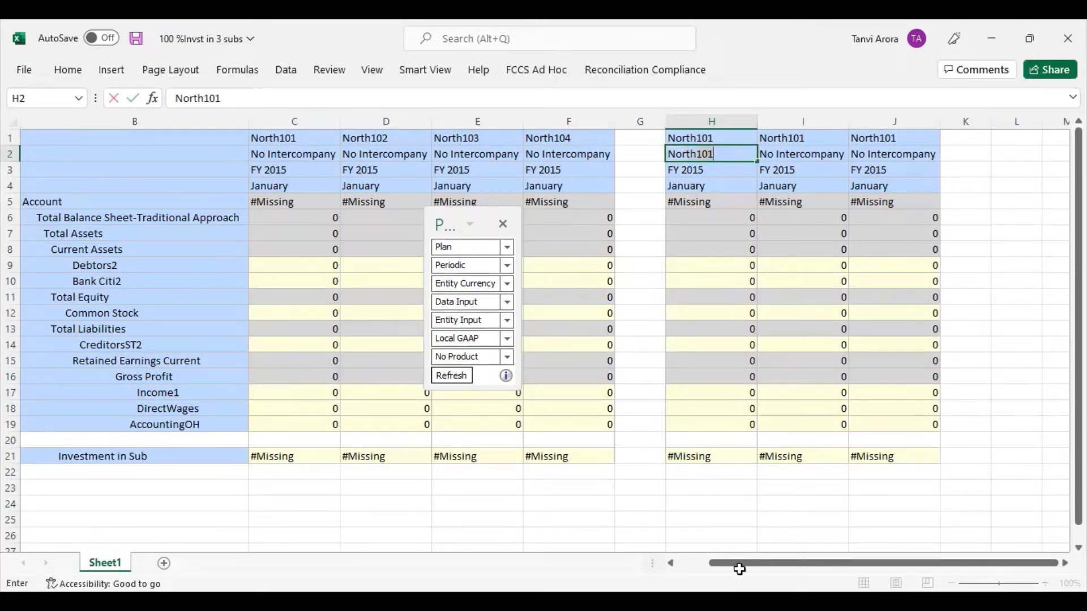
key("BackSpace")
type("2ICP")
left_click(823, 157)
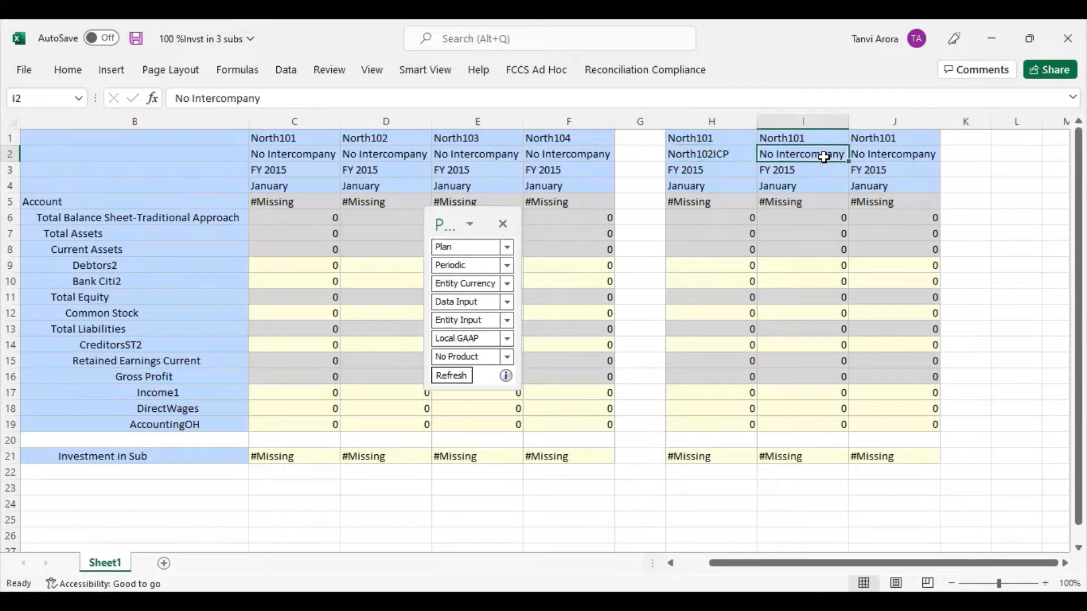
Step: Copy the intercompany member from H2 into I2:J2
left_click(698, 159)
key("ctrl+c")
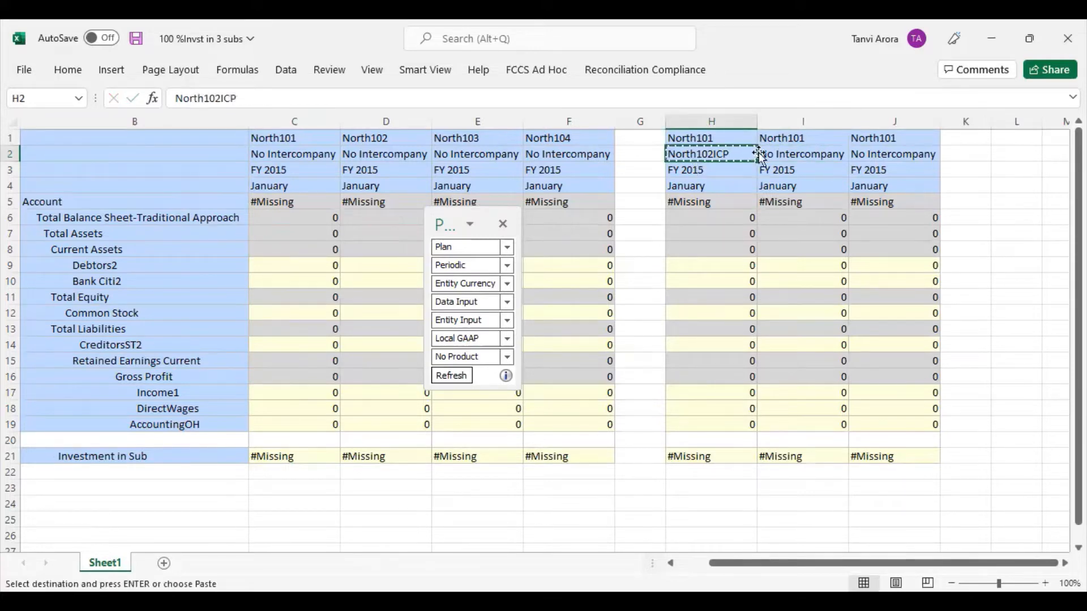
left_click_drag(790, 154, 900, 154)
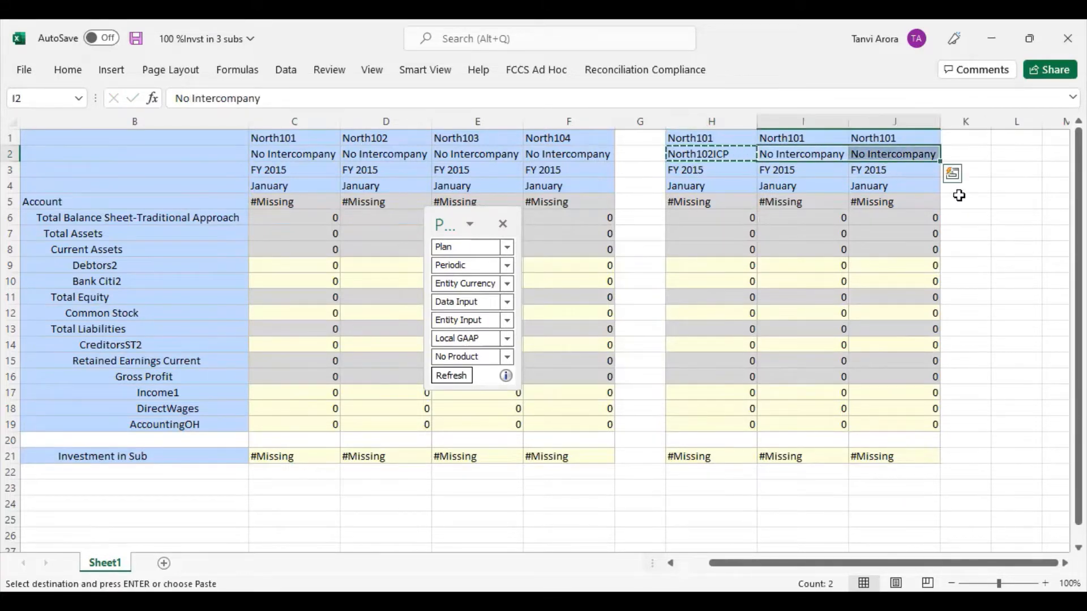
key("Return")
Step: Change the intercompany member in I2 to North103 ICP and open H2 for editing
left_click(786, 156)
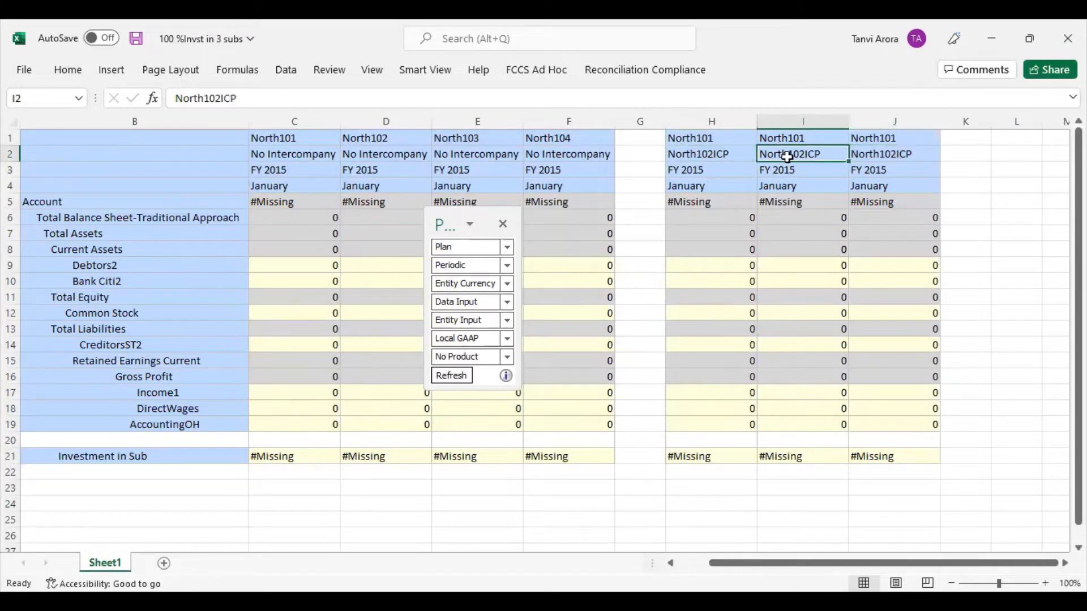
double_click(787, 157)
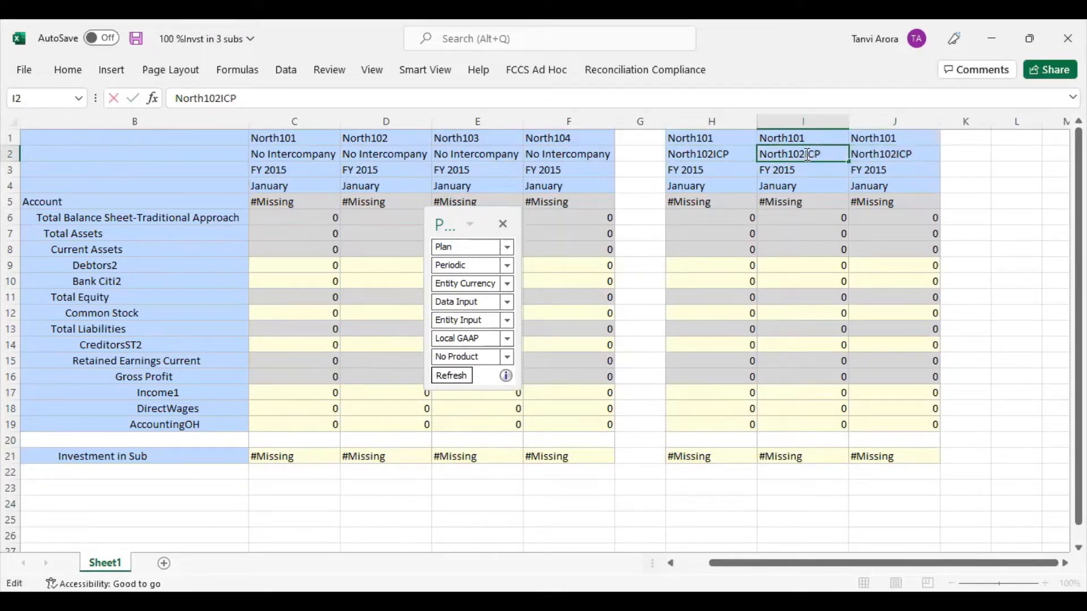
key("BackSpace")
type("3")
left_click(719, 161)
key("F2")
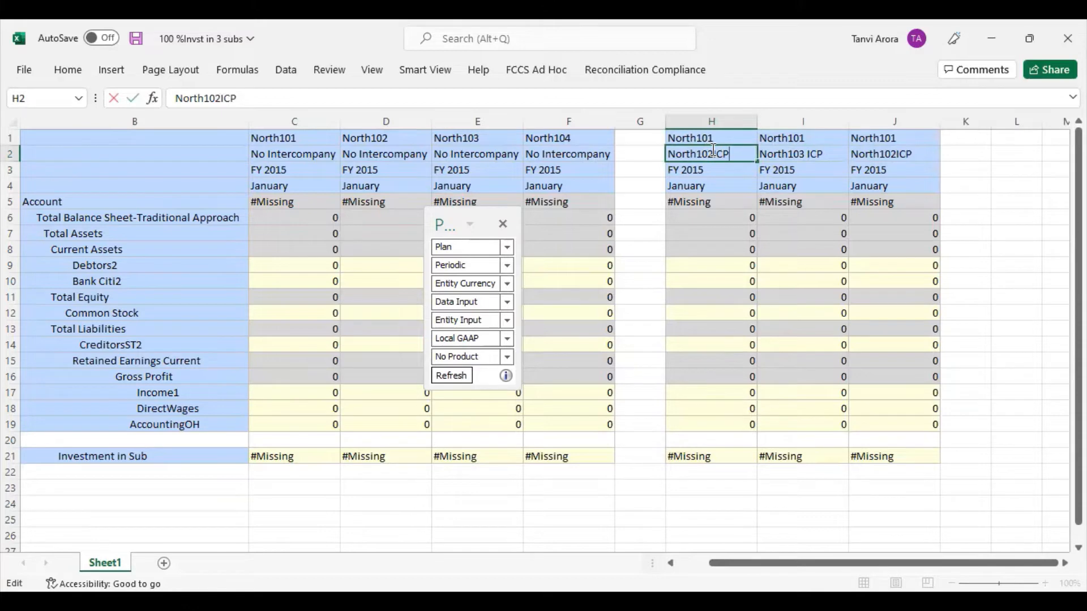
Step: Change the intercompany member in J2 to North104ICP
left_click(886, 151)
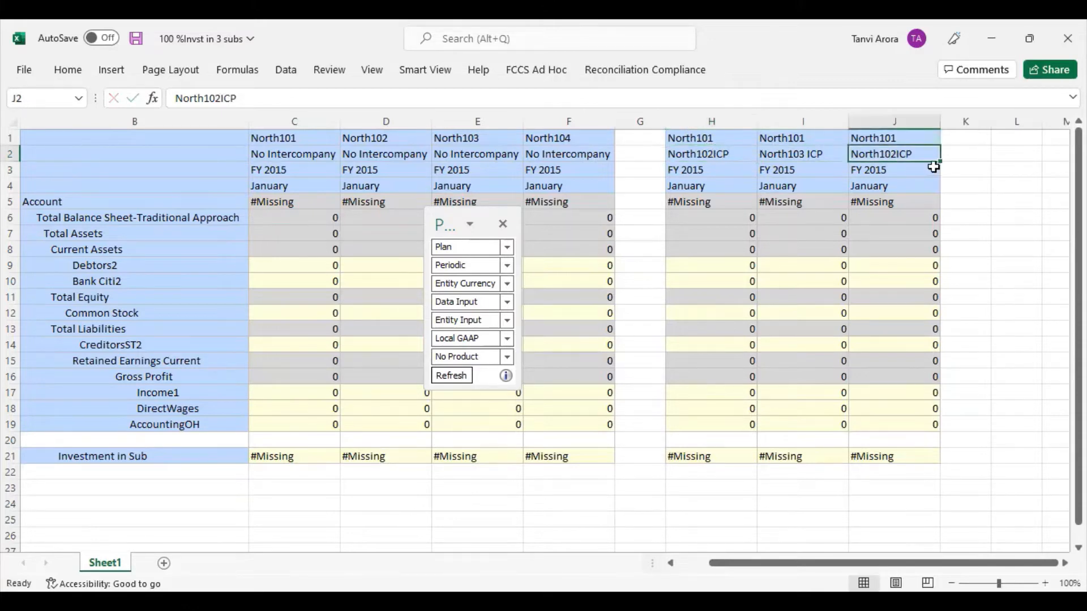
key("F2")
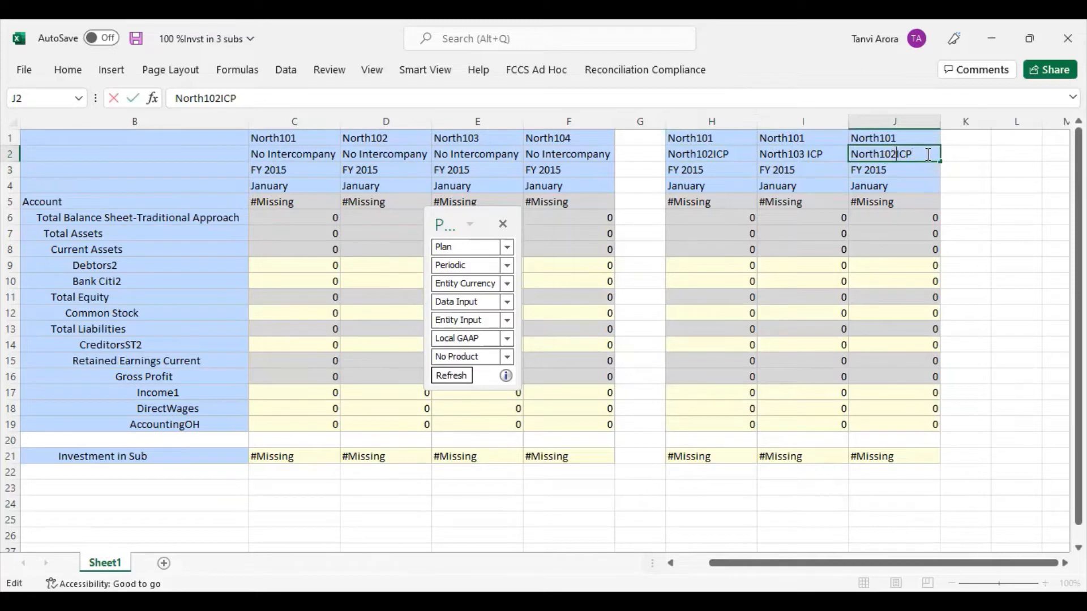
key("BackSpace")
type("4")
key("Return")
Step: Try to remove the space before ICP in the North103 member name in I2
left_click(821, 154)
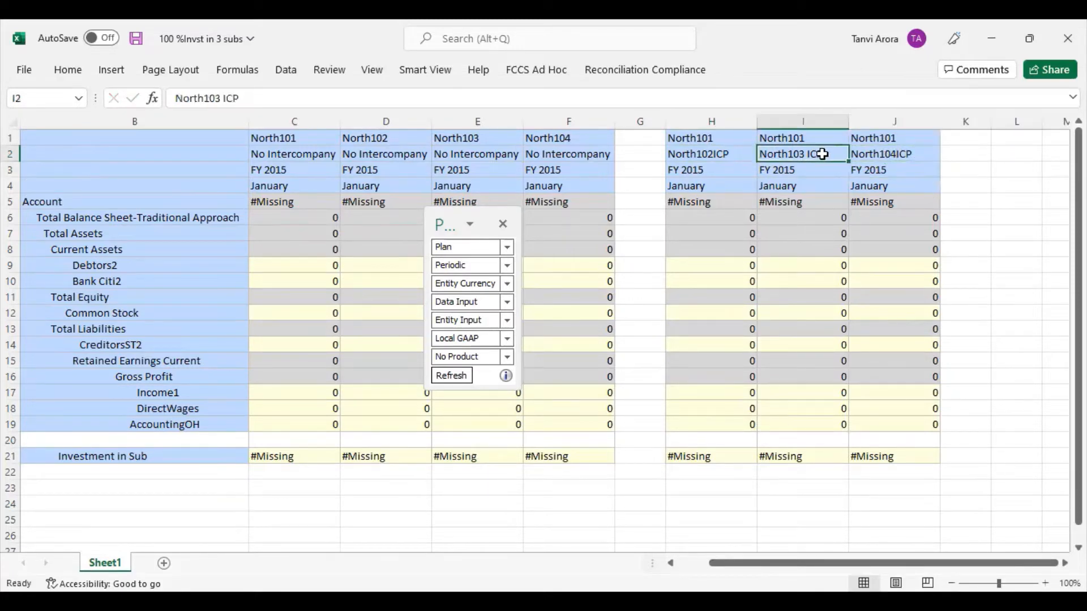
double_click(840, 152)
key("Left")
key("Left")
key("Left")
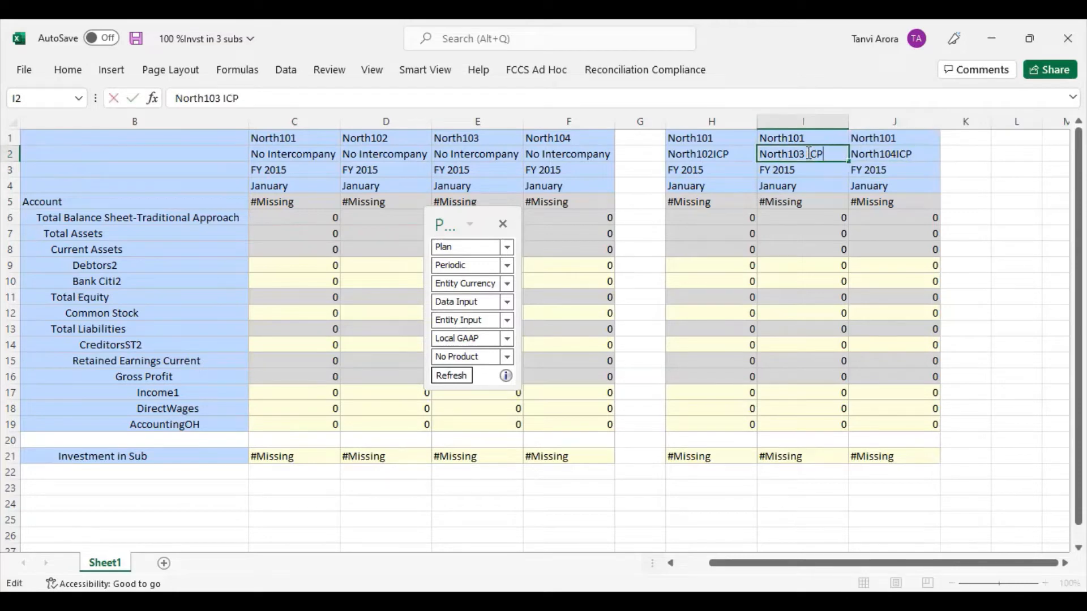
key("BackSpace")
key("Return")
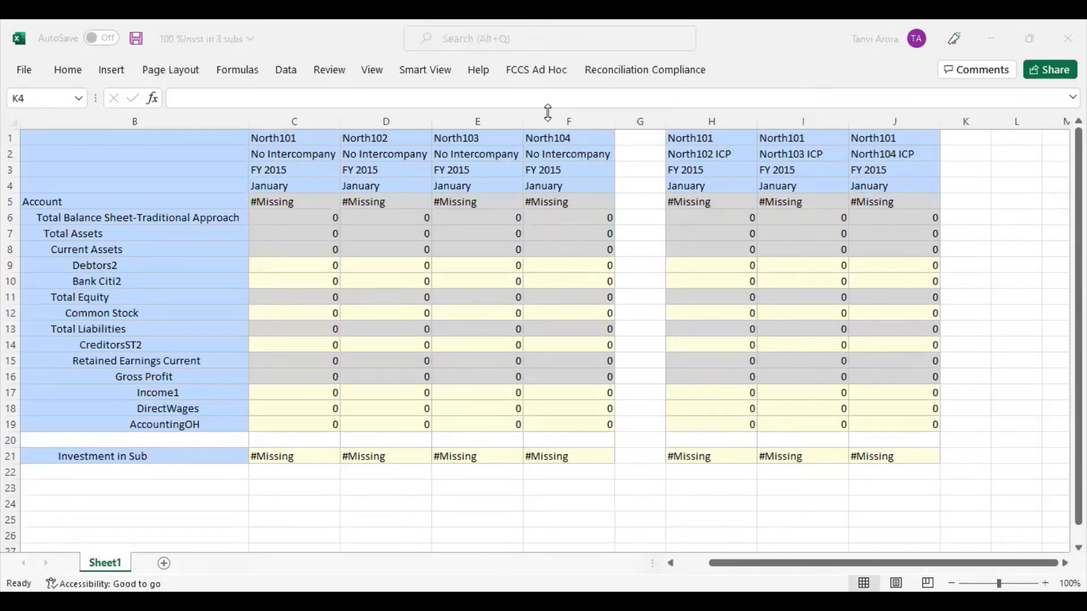
Step: Refresh the ad hoc grid from Smart View and move the POV toolbar off the data onto the empty columns L:M
left_click(424, 71)
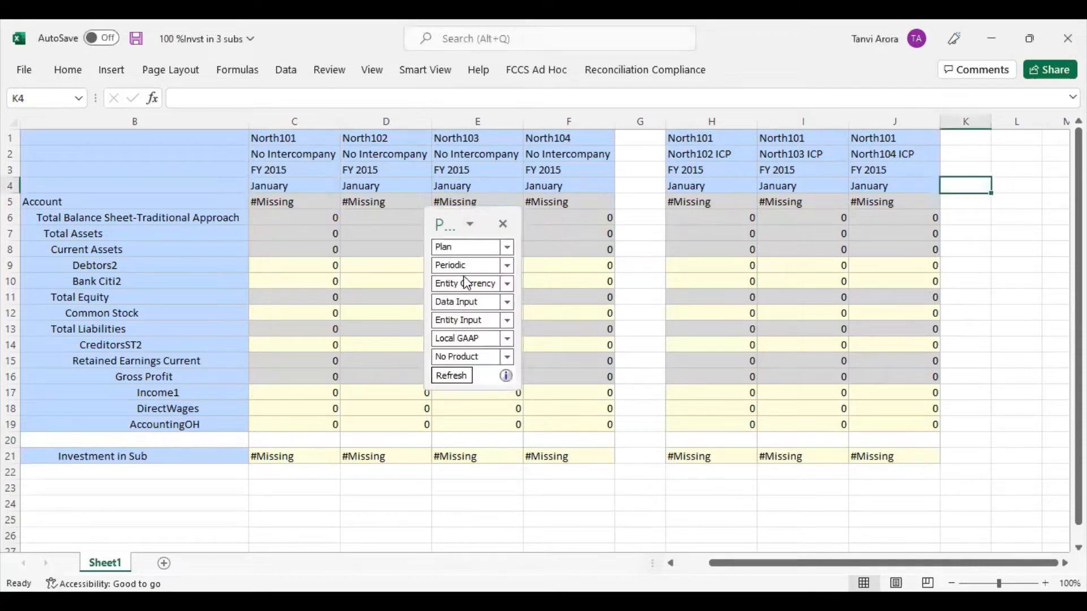
left_click(423, 70)
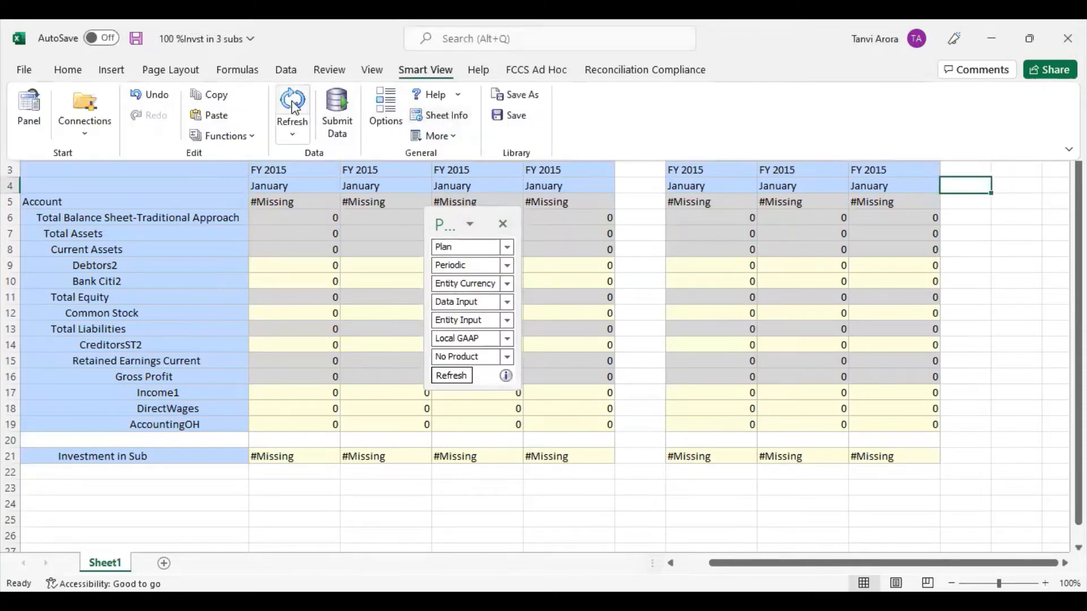
left_click(291, 119)
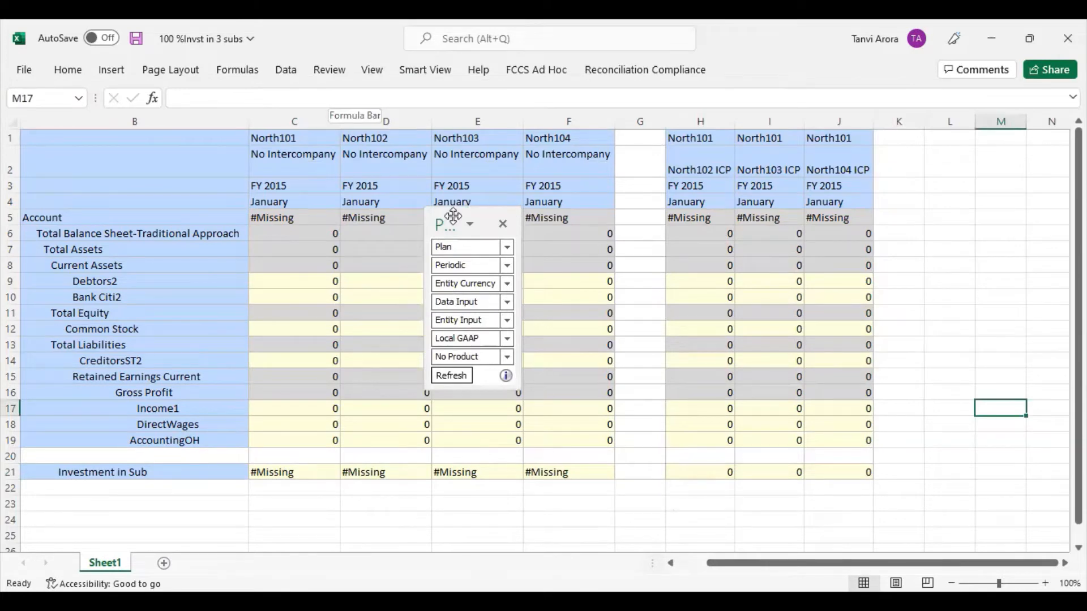
left_click_drag(974, 155, 972, 157)
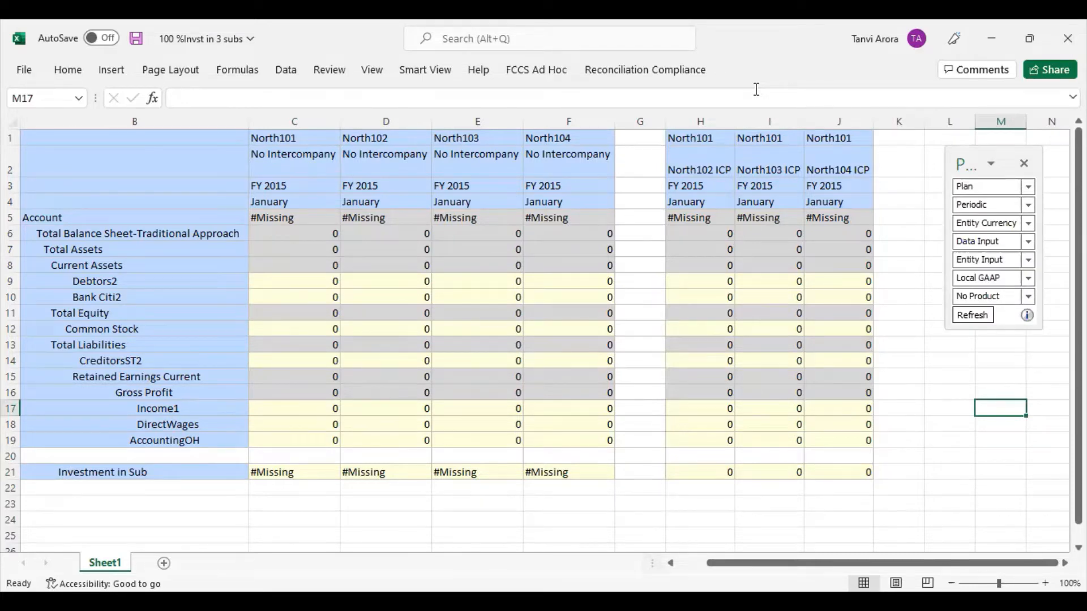
key("alt+Tab")
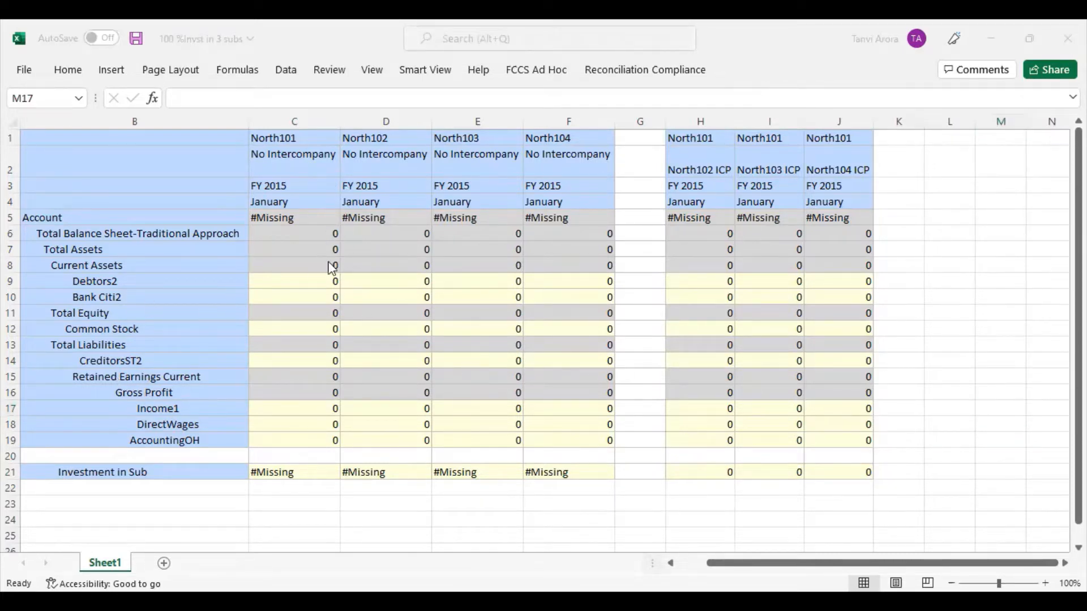
key("alt+Tab")
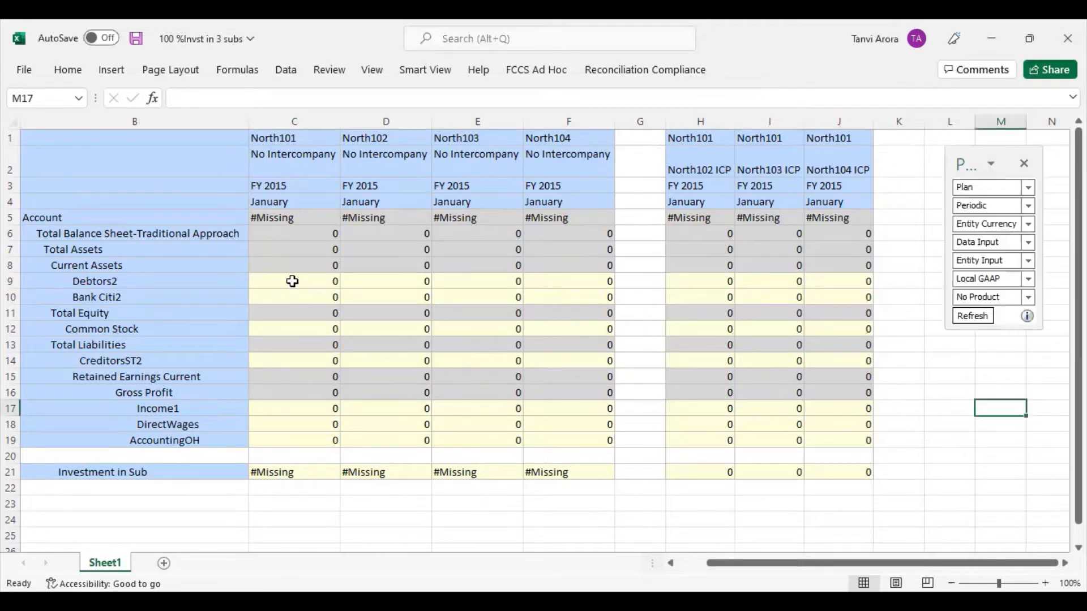
Step: Enter North101's balance sheet values in column C: Debtors2 175000, Bank Citi2 165000, Common Stock 300000 and CreditorsST2 20000
left_click(294, 282)
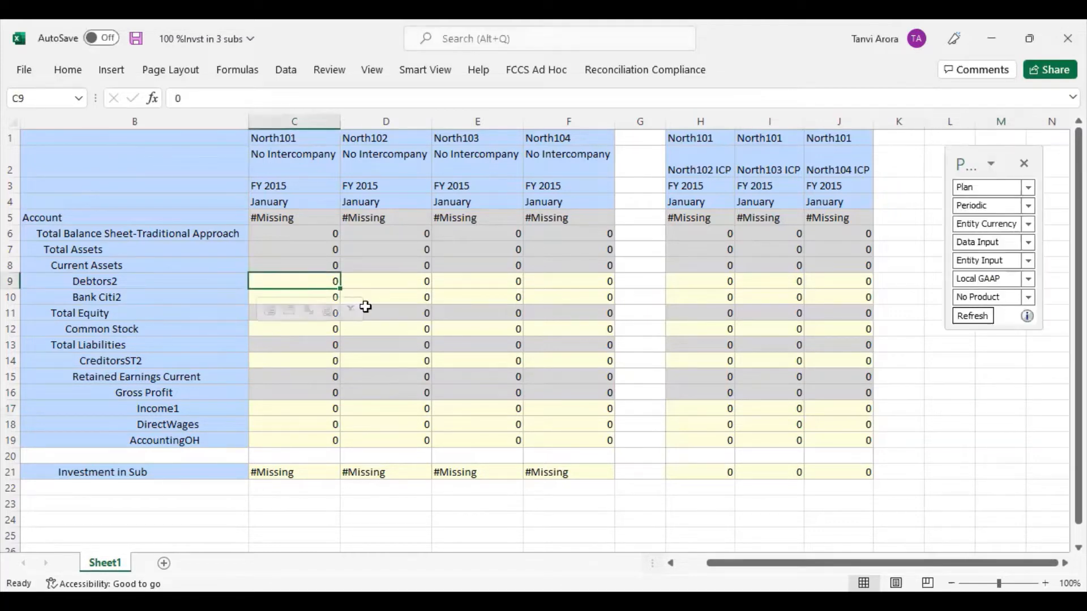
type("175000")
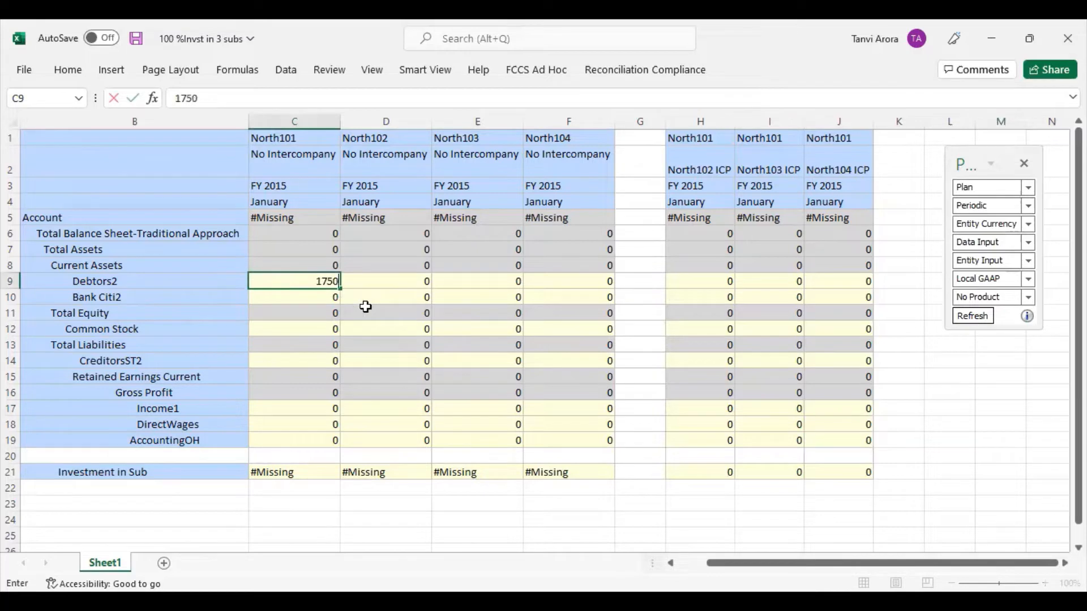
key("Return")
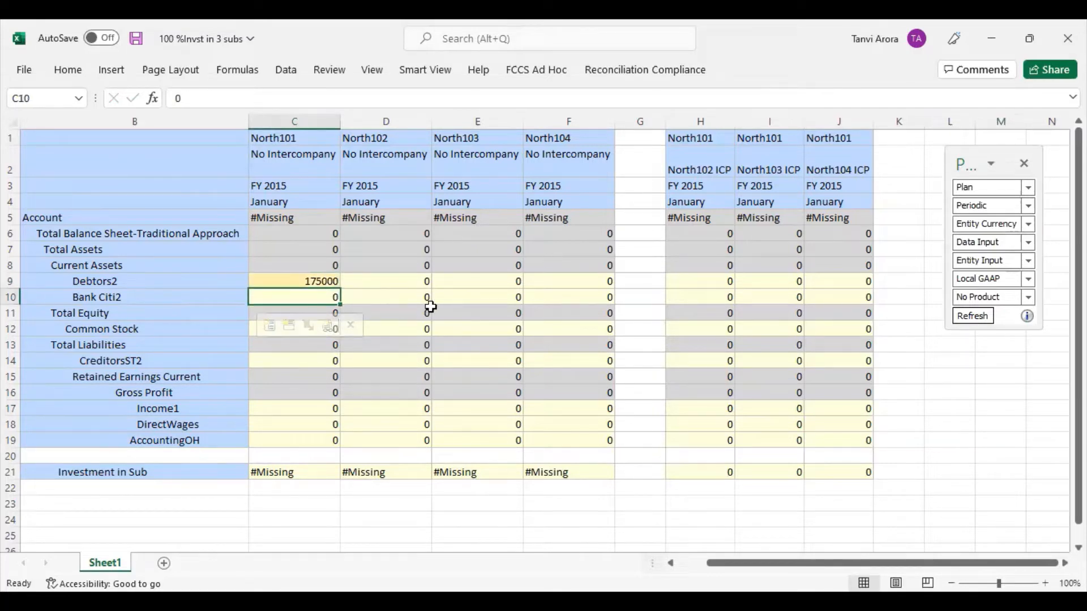
type("165000")
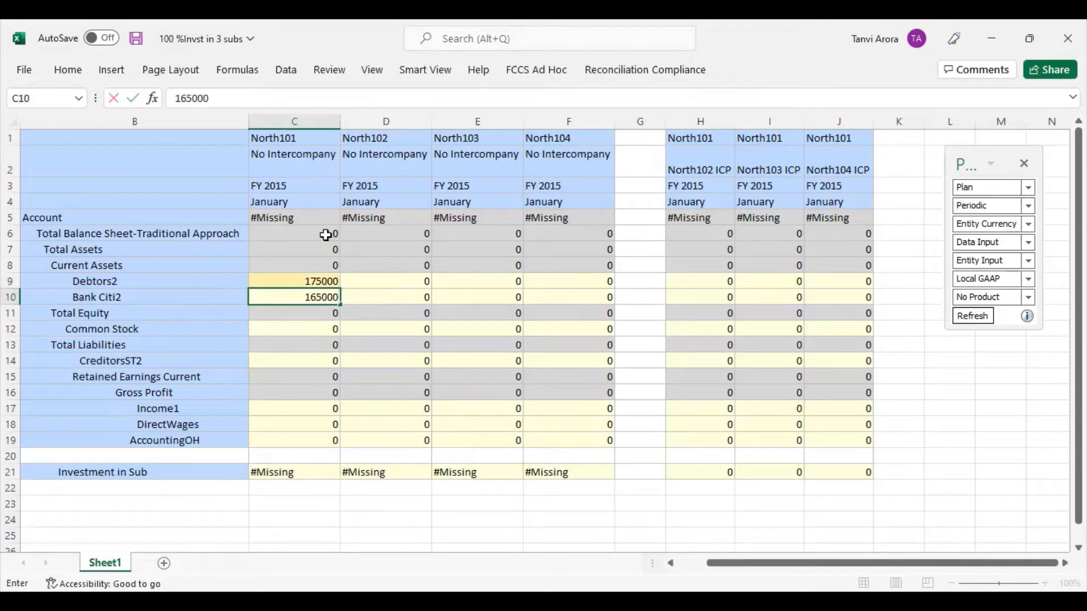
left_click(314, 334)
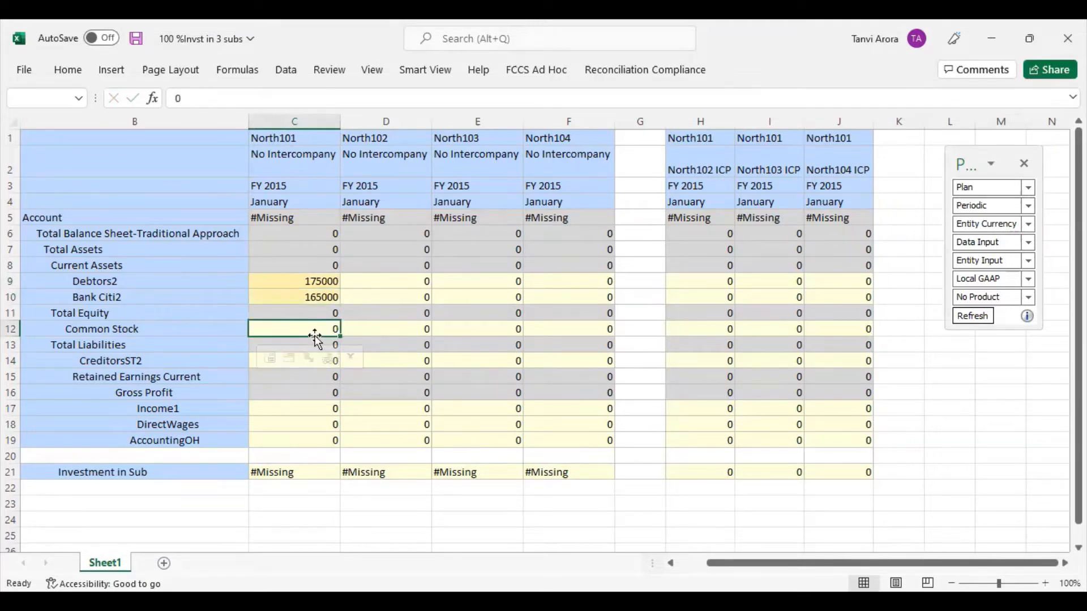
type("300000")
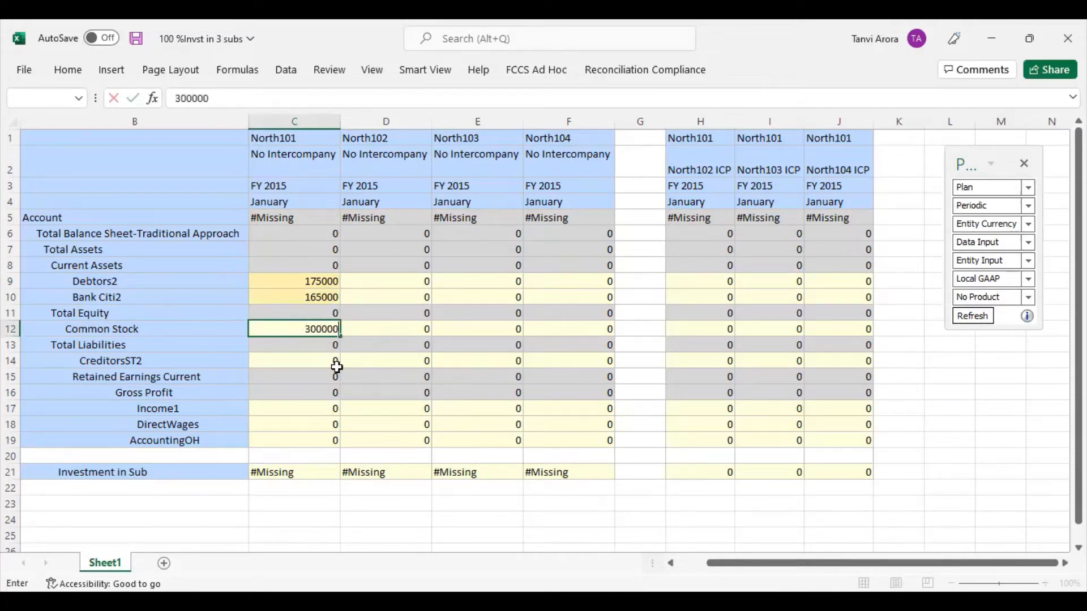
left_click(298, 360)
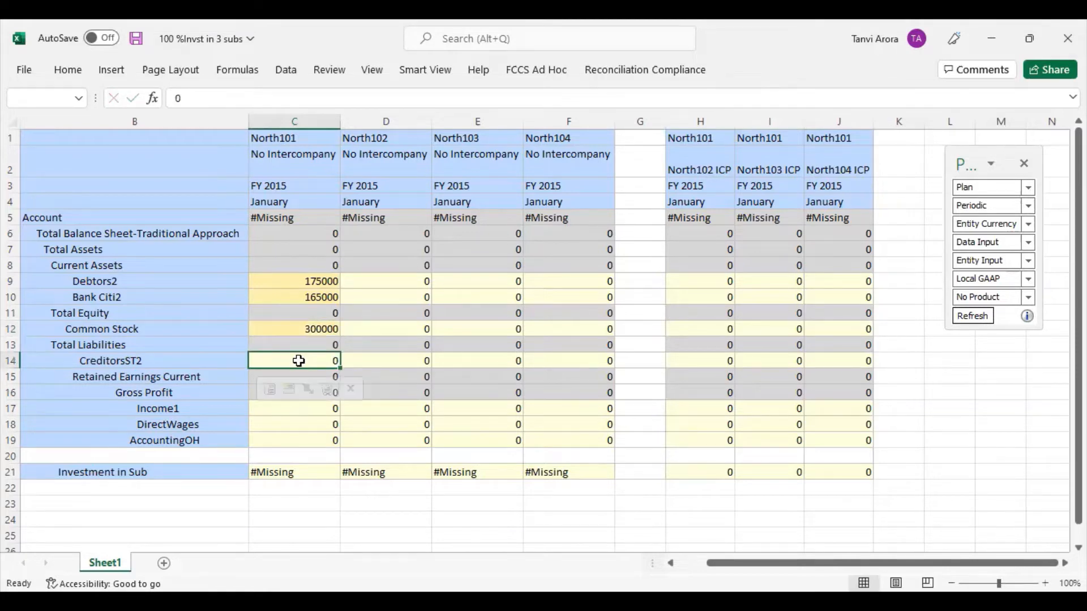
type("20000")
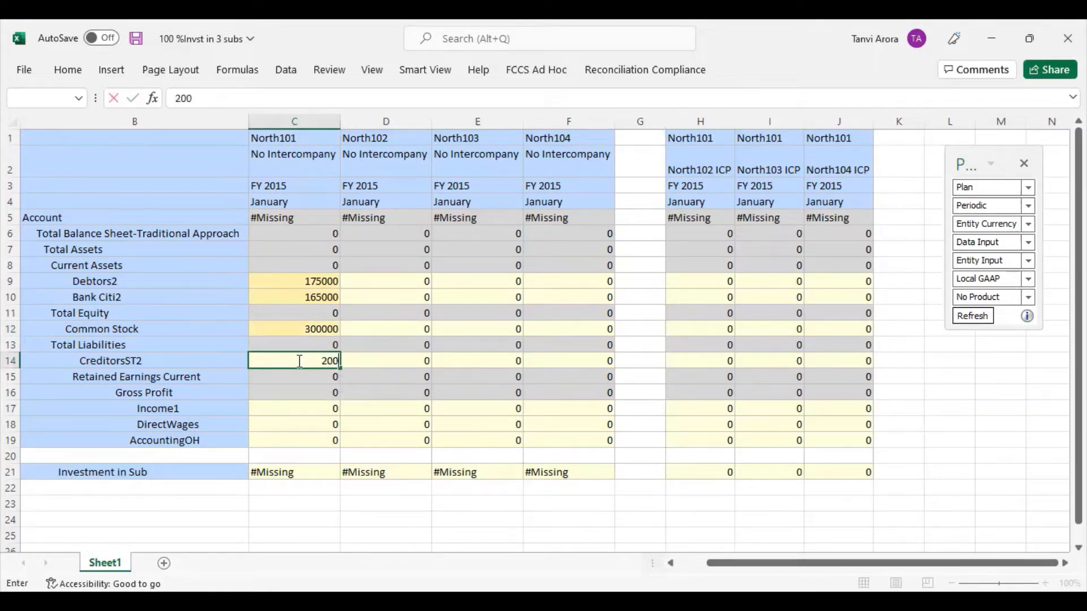
Step: Enter North101's profit values in column C: Income1 50000, DirectWages 18000 and AccountingOH 12000
left_click(294, 406)
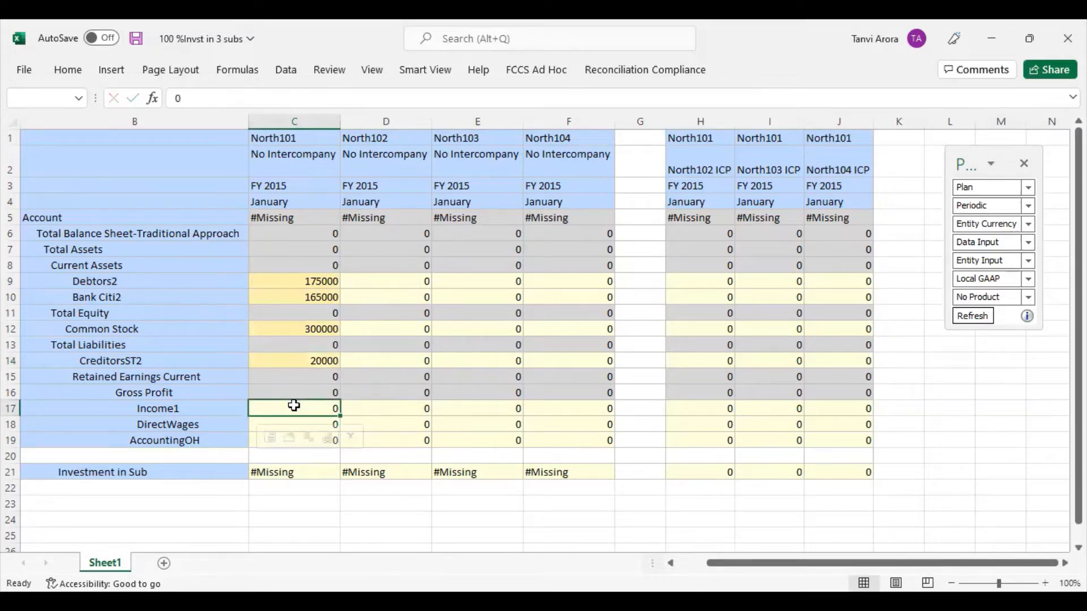
type("50000")
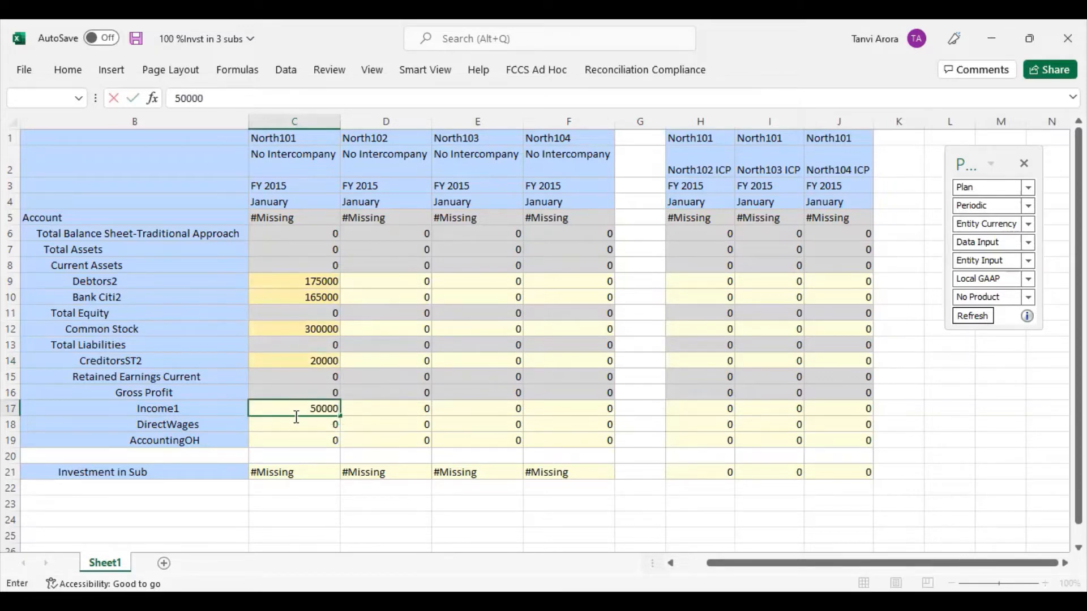
left_click(297, 421)
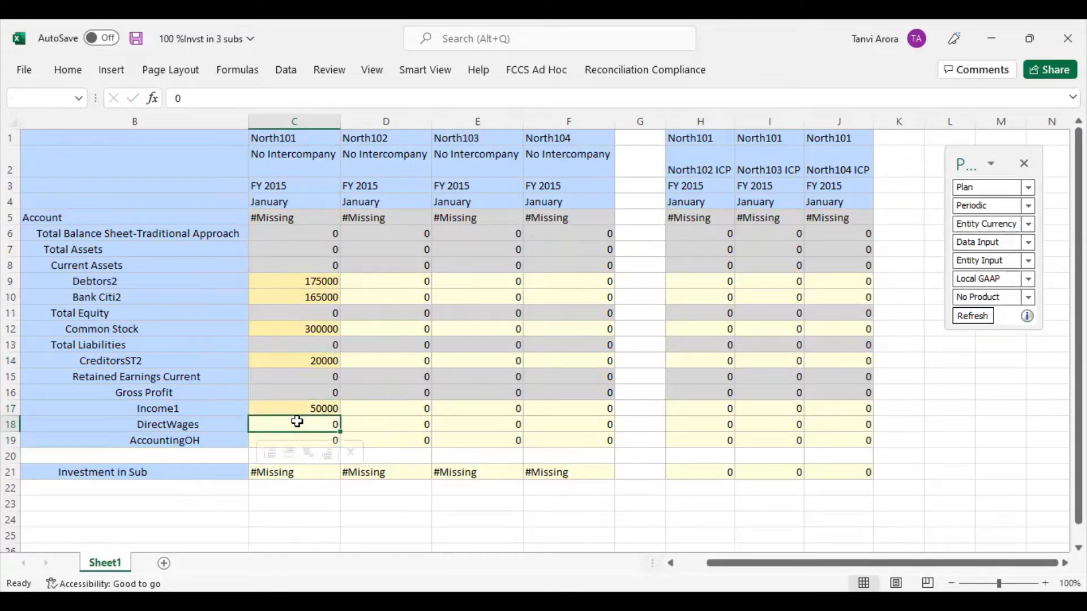
type("18000")
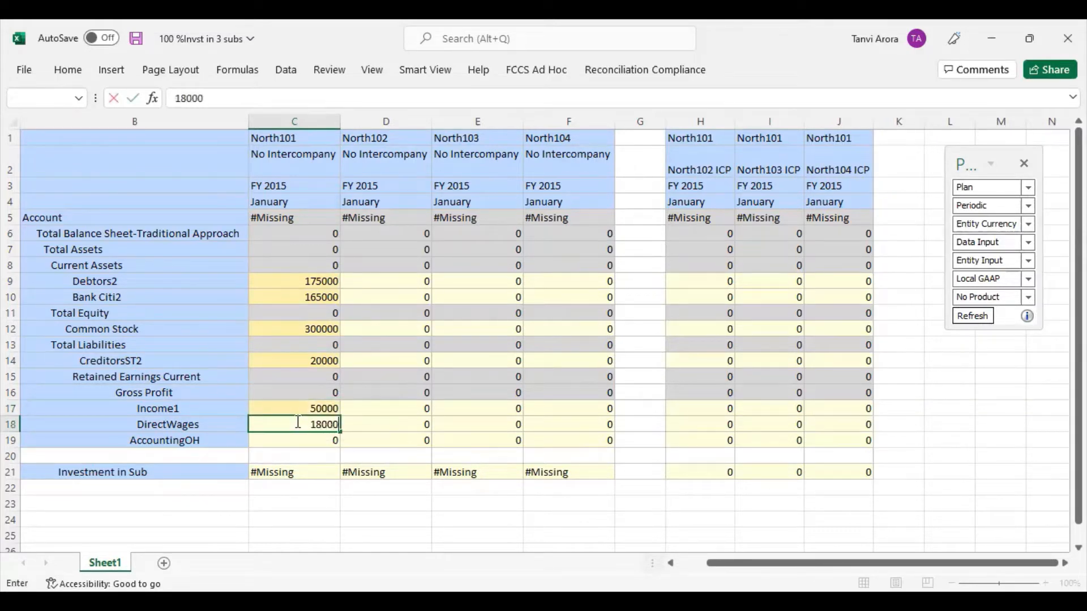
left_click(297, 440)
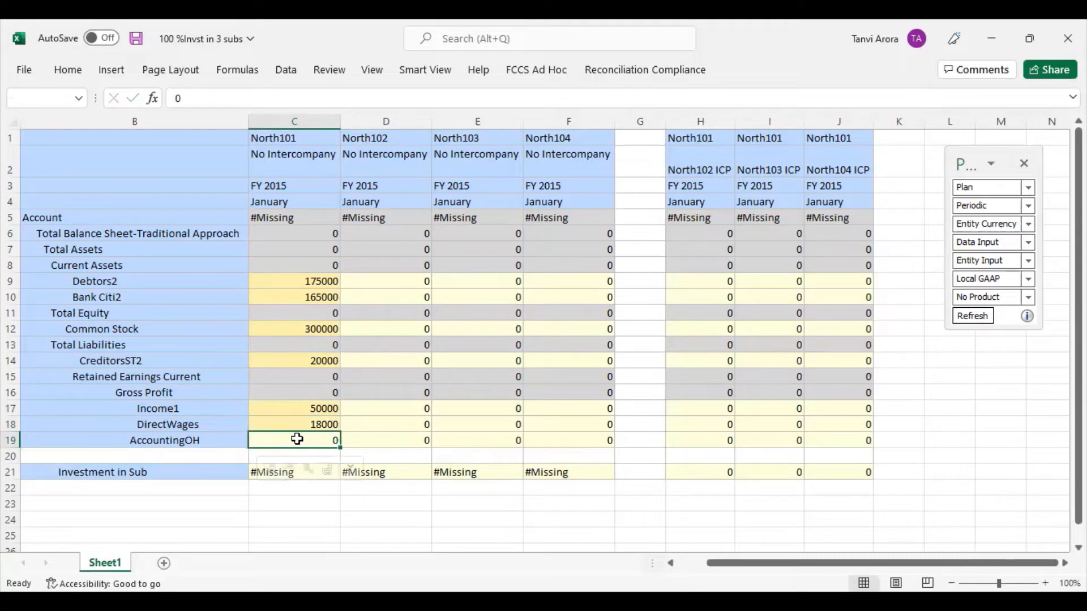
type("12000")
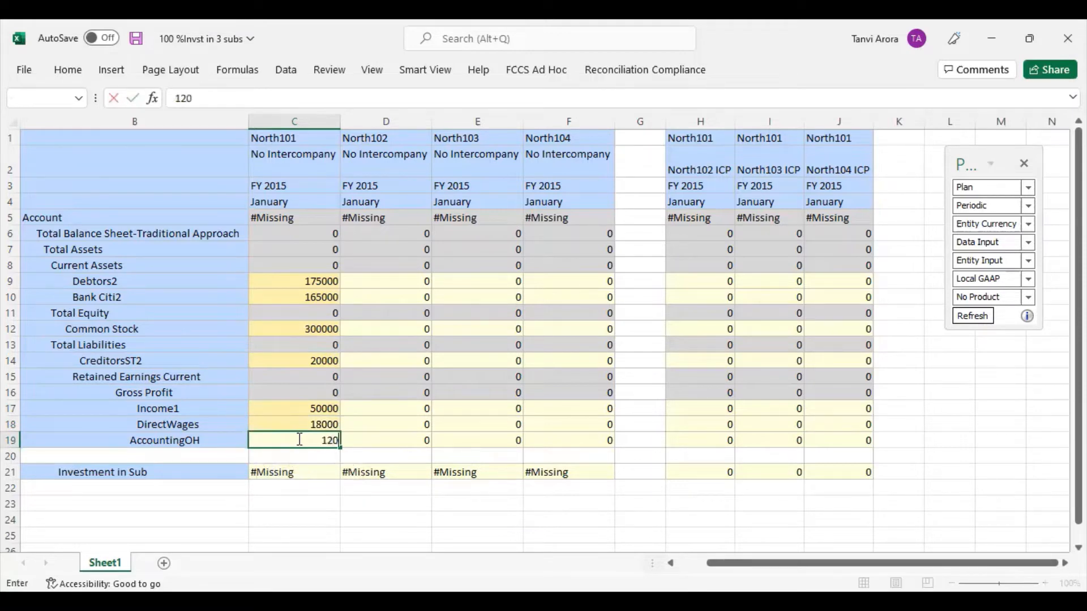
left_click(399, 518)
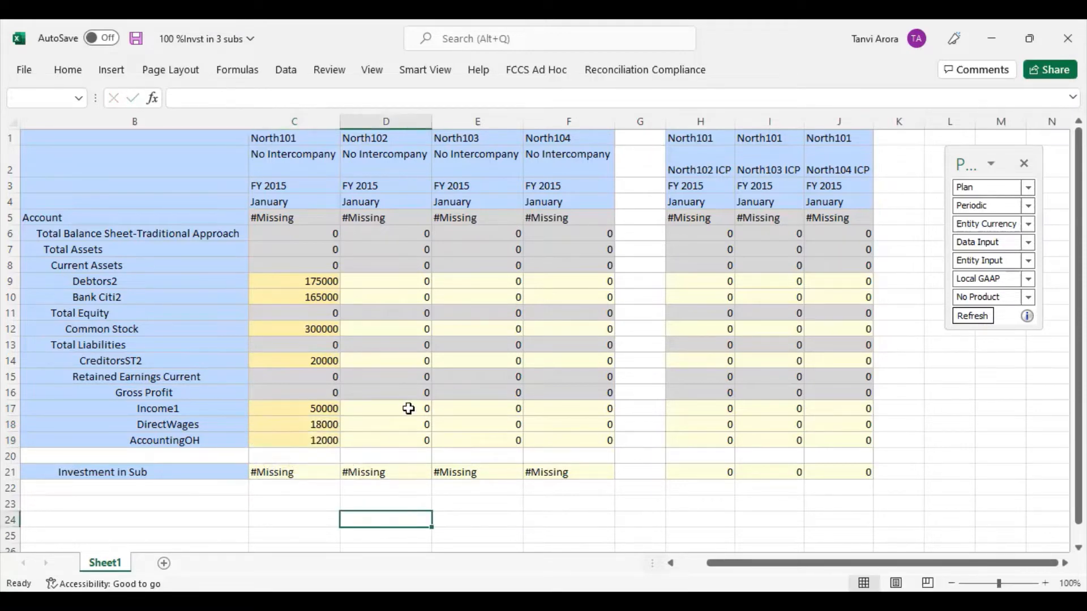
Step: Enter North102's balance sheet values in column D: Debtors2 90000, Bank Citi2 185000, Common Stock 150000 and CreditorsST2 120000
left_click(391, 279)
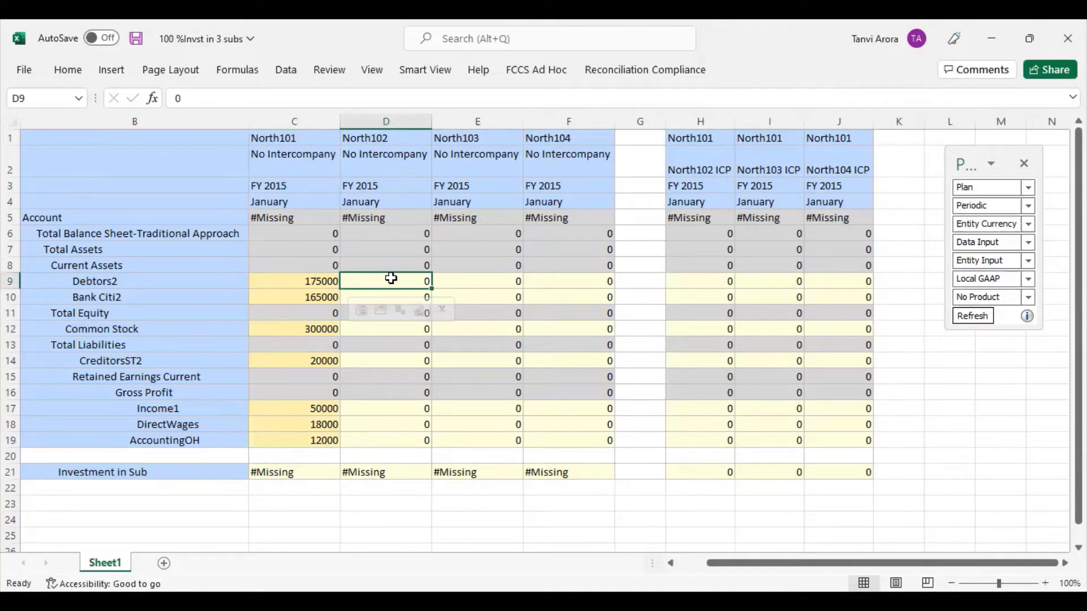
type("90000")
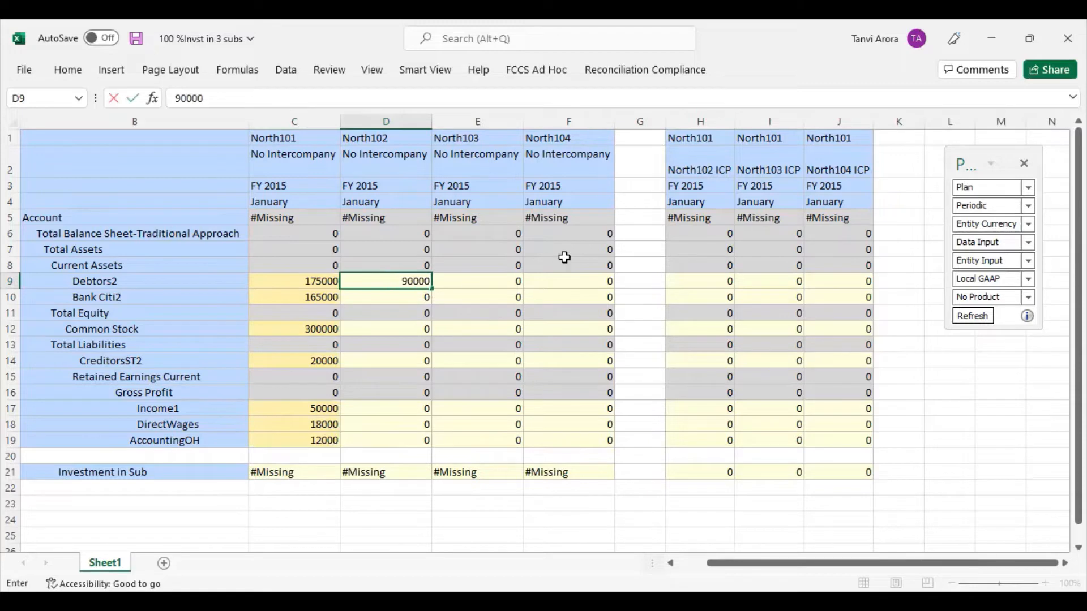
left_click(399, 295)
type("1850000")
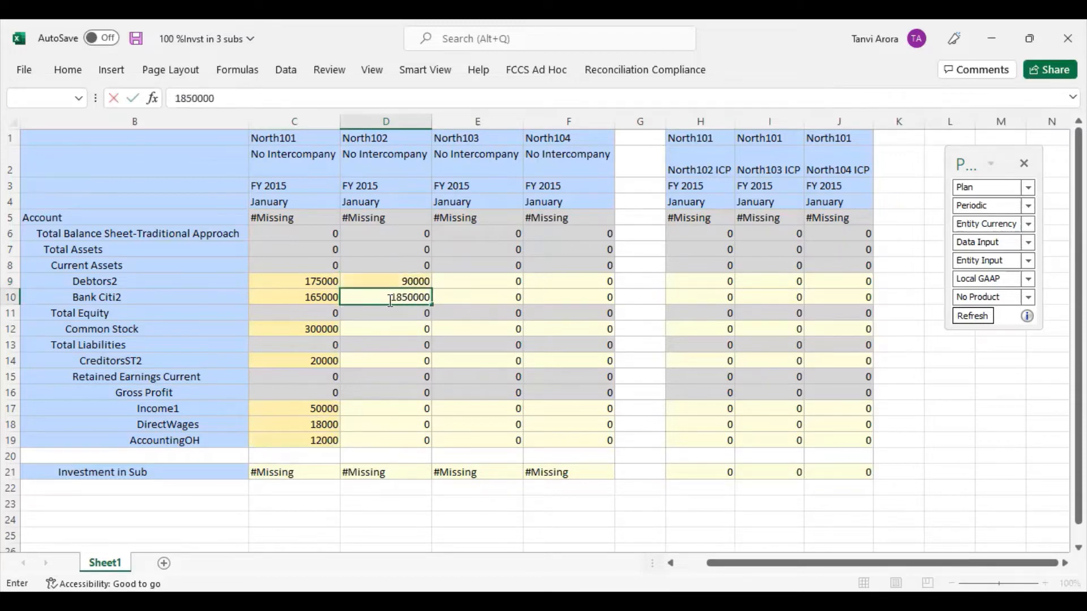
key("BackSpace")
left_click(395, 326)
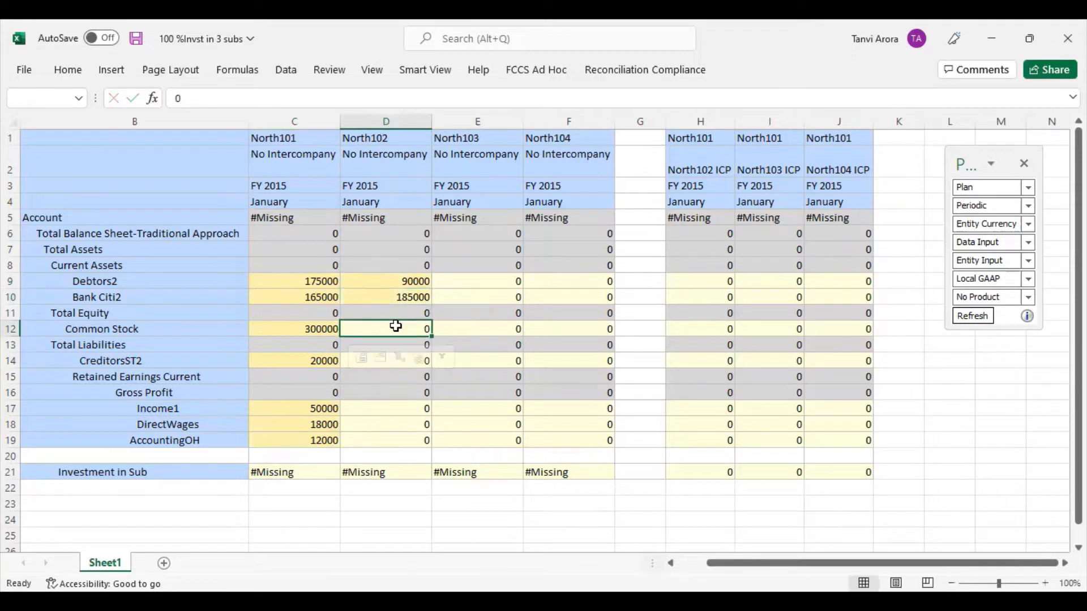
type("1")
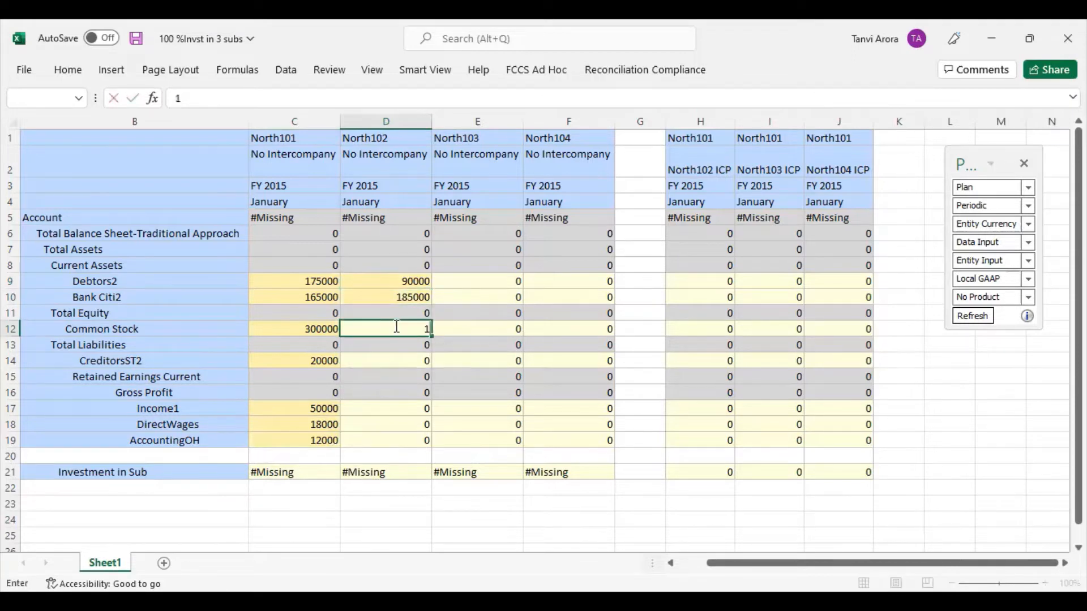
type("50000")
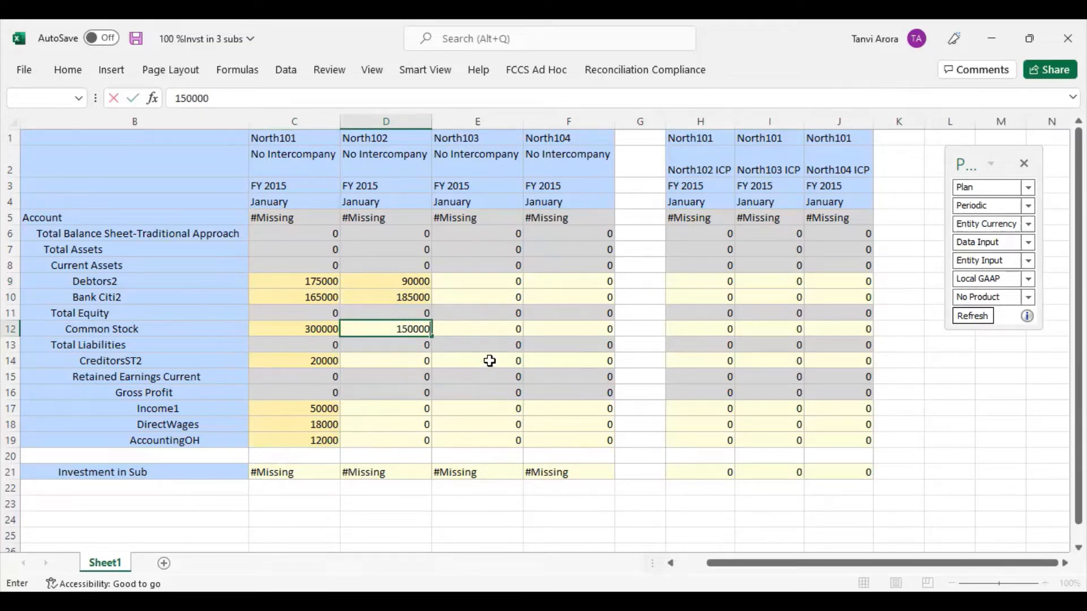
left_click(407, 361)
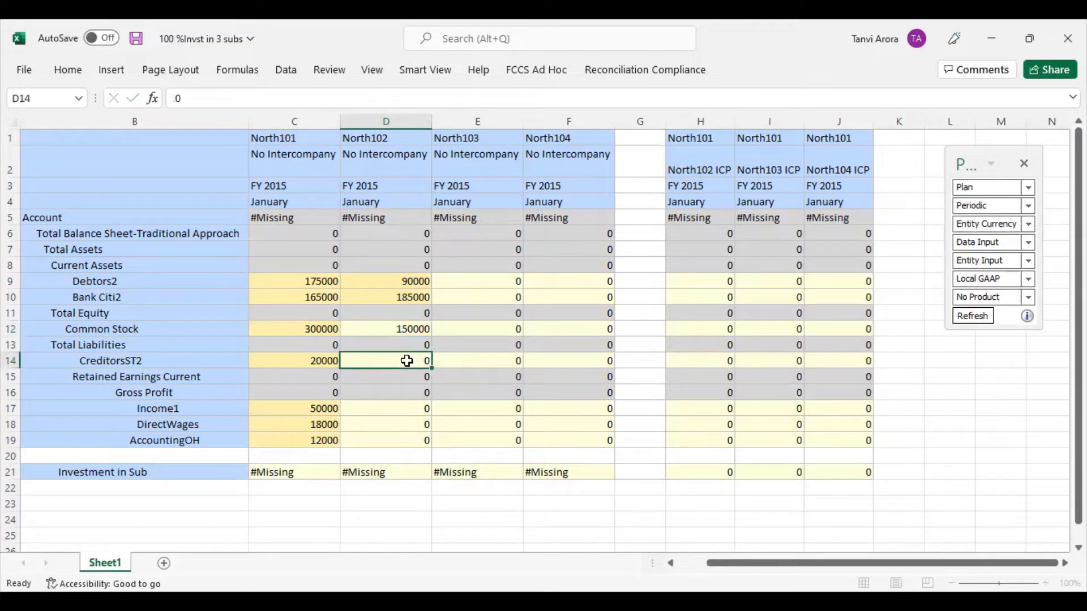
type("120000")
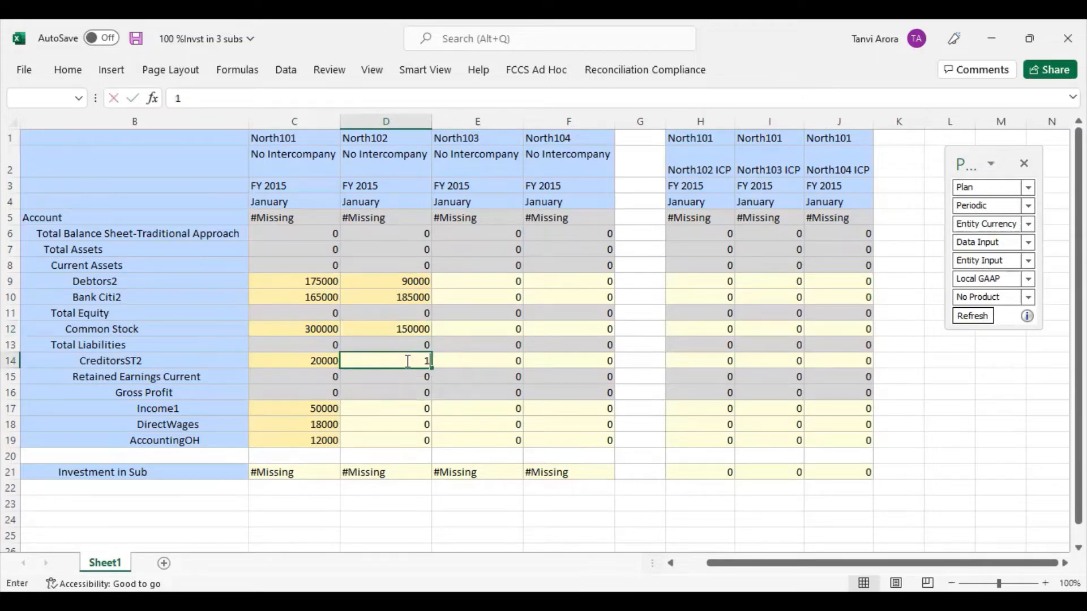
Step: Enter North102's profit values in column D: Income1 35000, DirectWages 17000 and AccountingOH 13000
left_click(362, 407)
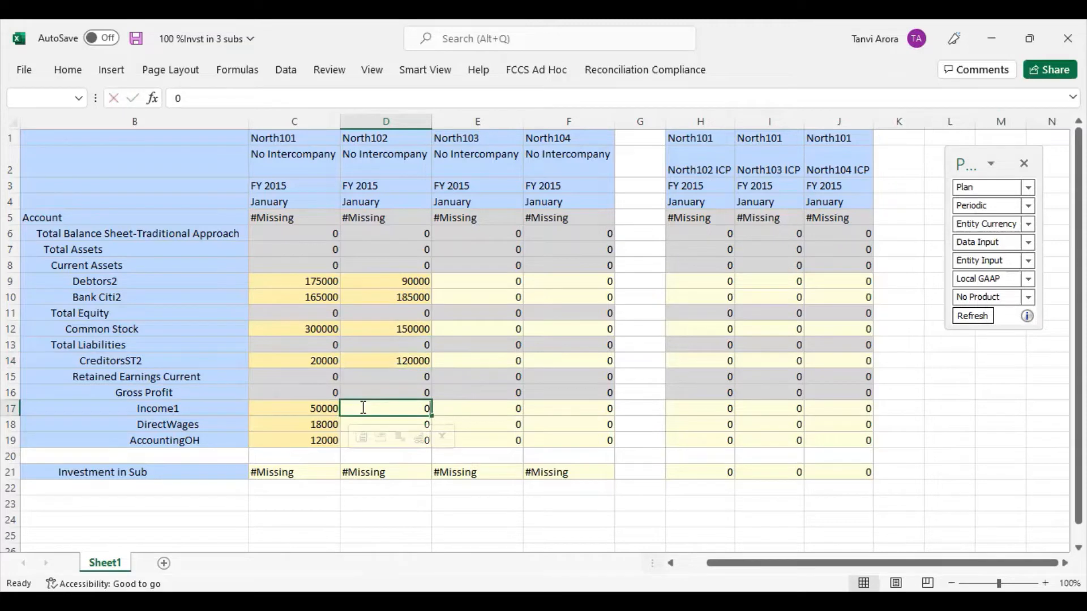
type("35000")
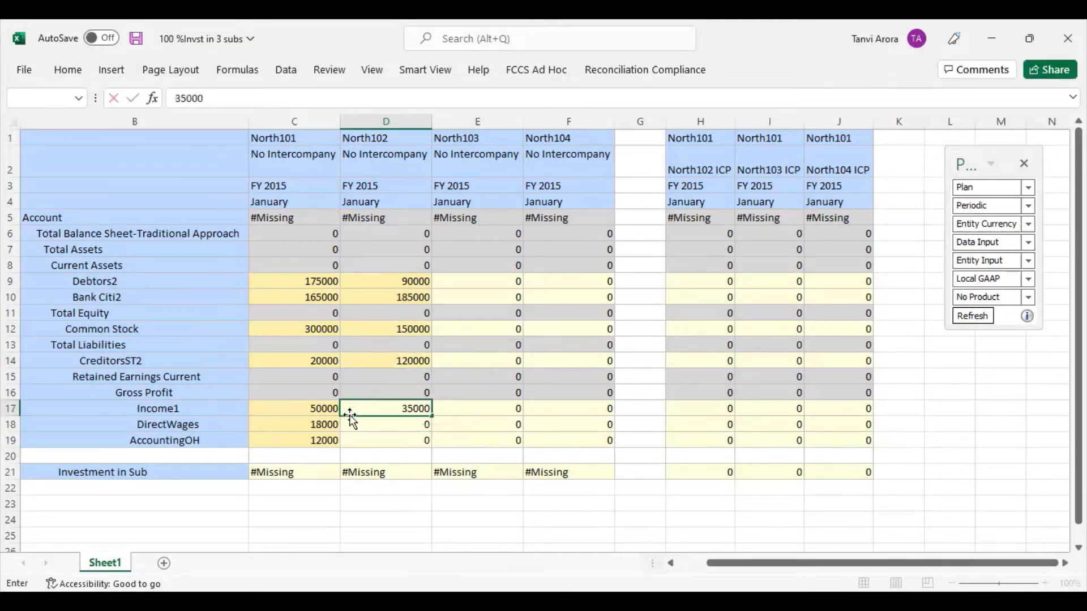
left_click(412, 426)
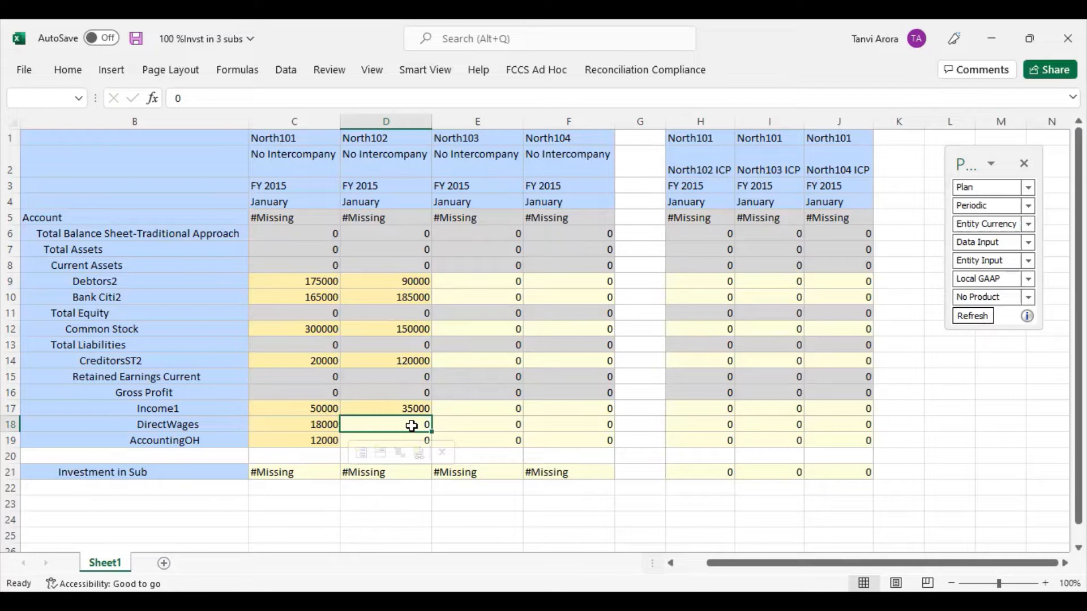
type("17000")
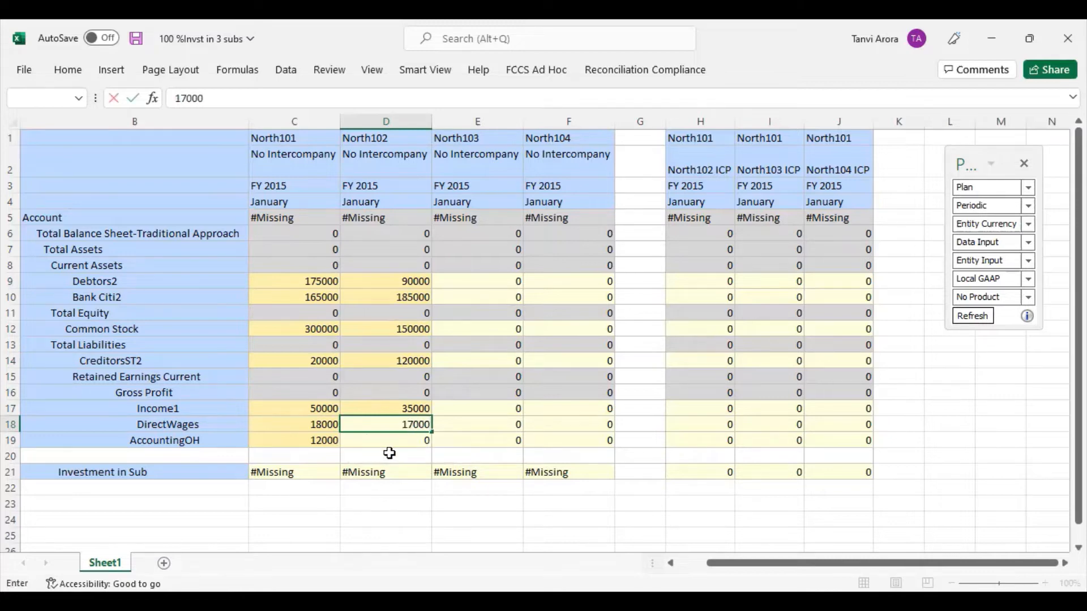
left_click(404, 441)
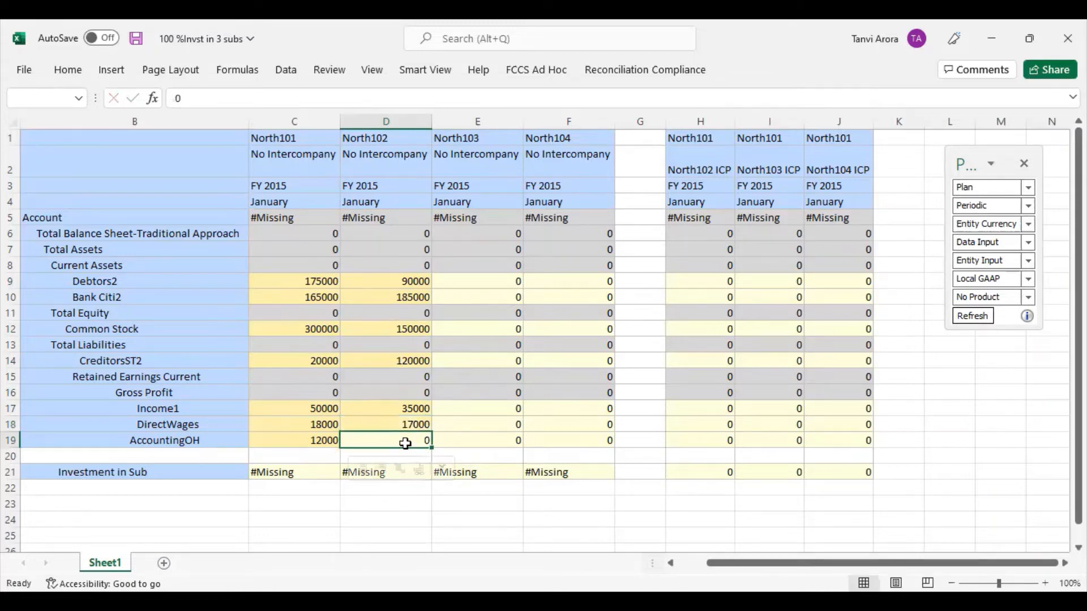
type("13000")
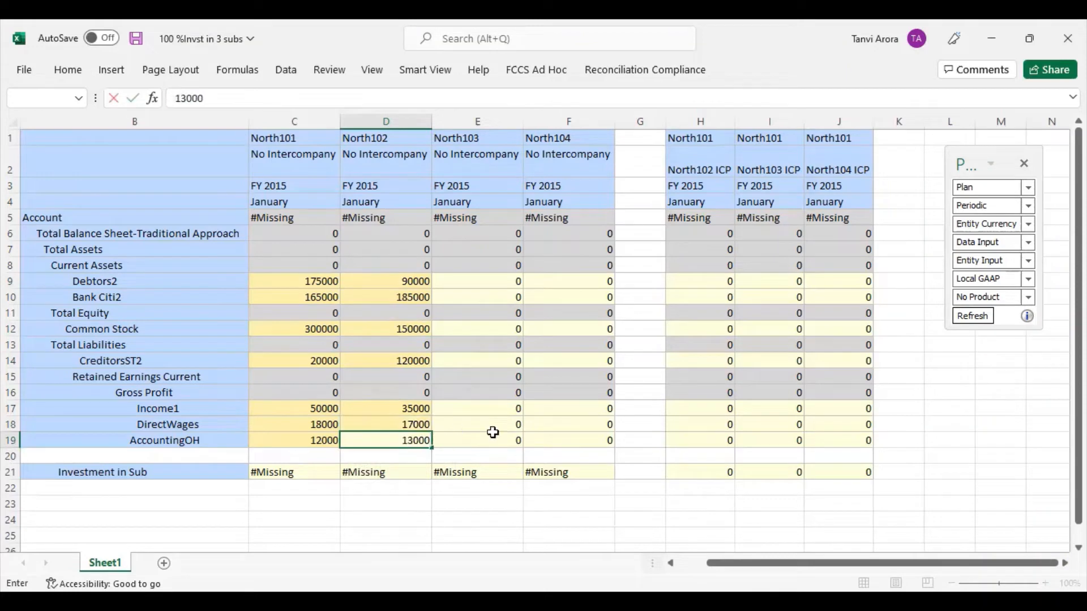
Step: Submit the North101 and North102 data to the cube through Smart View
left_click(478, 510)
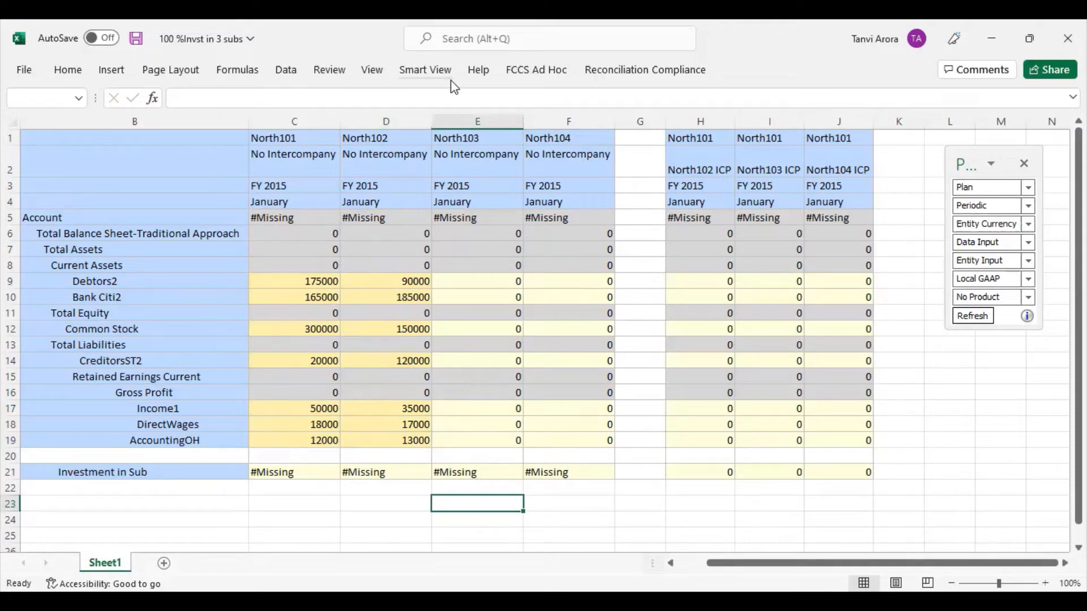
left_click(413, 72)
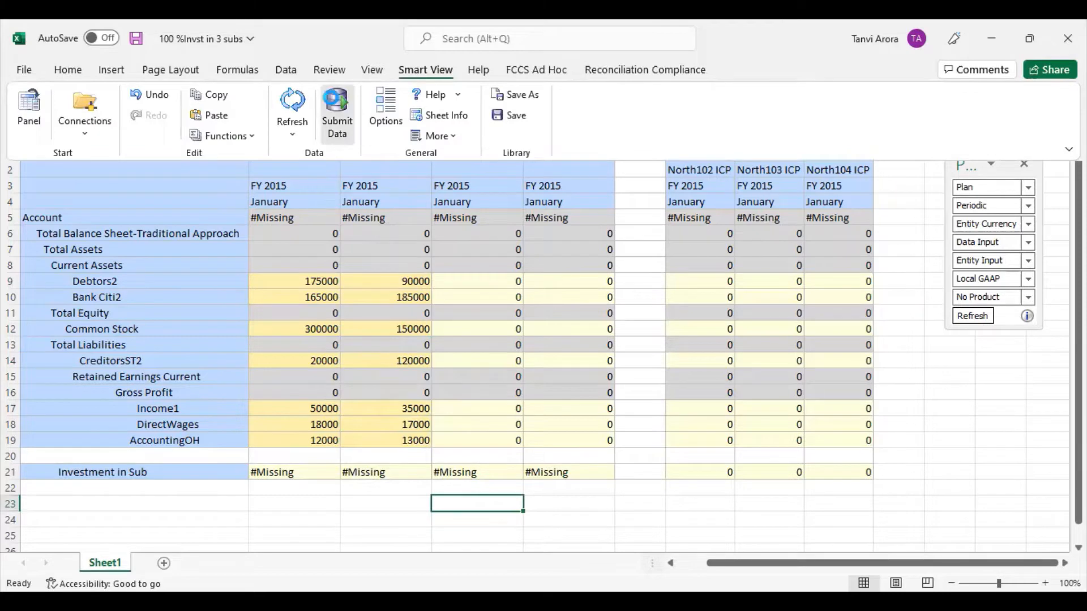
left_click(336, 111)
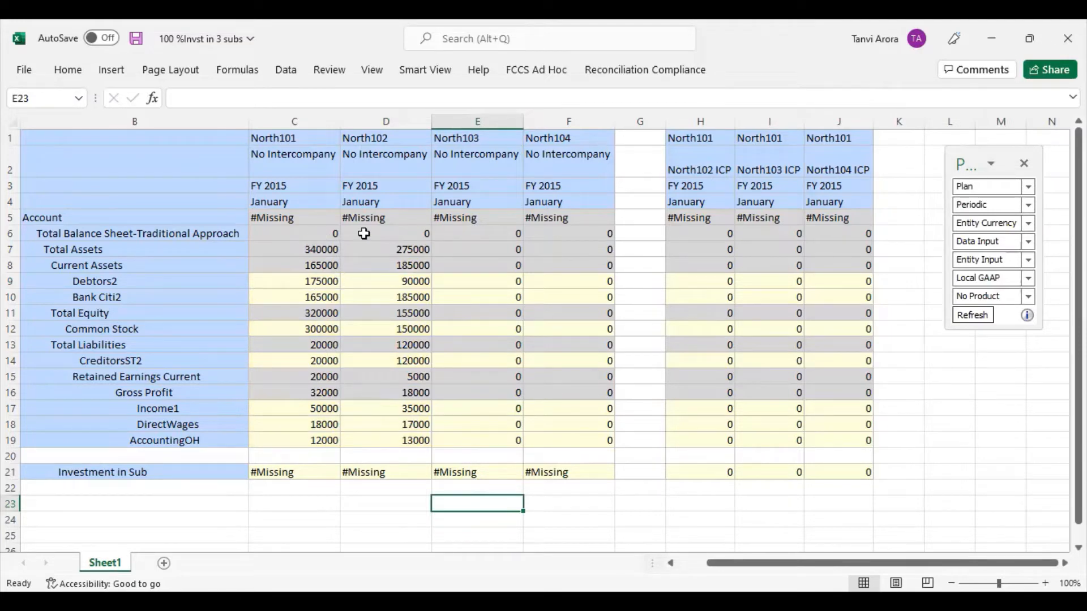
Step: Enter North103's balance sheet values in column E: Debtors2 150000, Bank Citi2 100000, Common Stock 155000 and CreditorsST2 50000
left_click(490, 282)
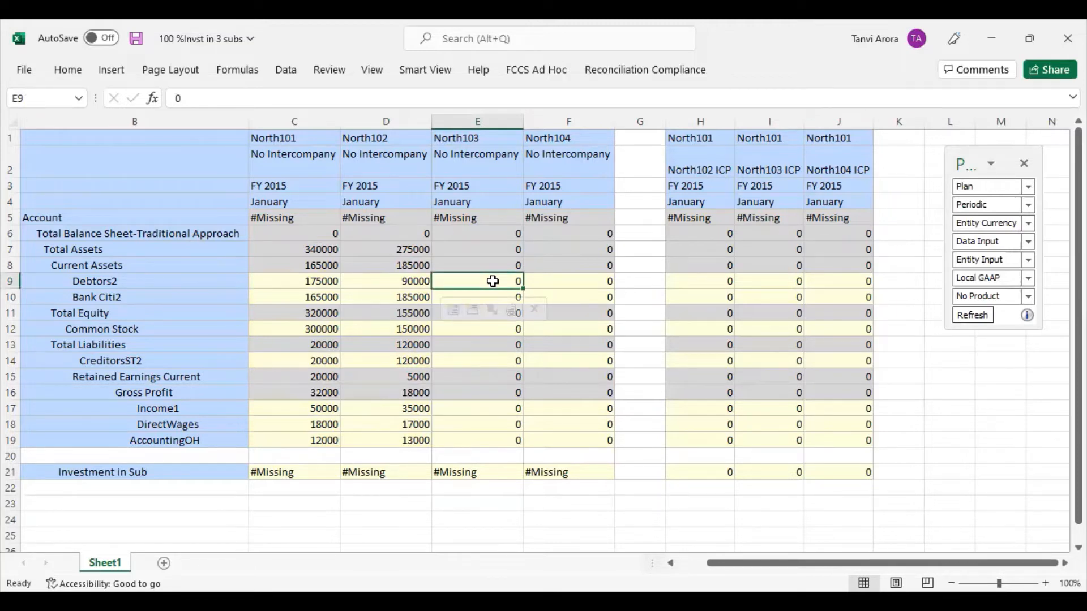
type("150000")
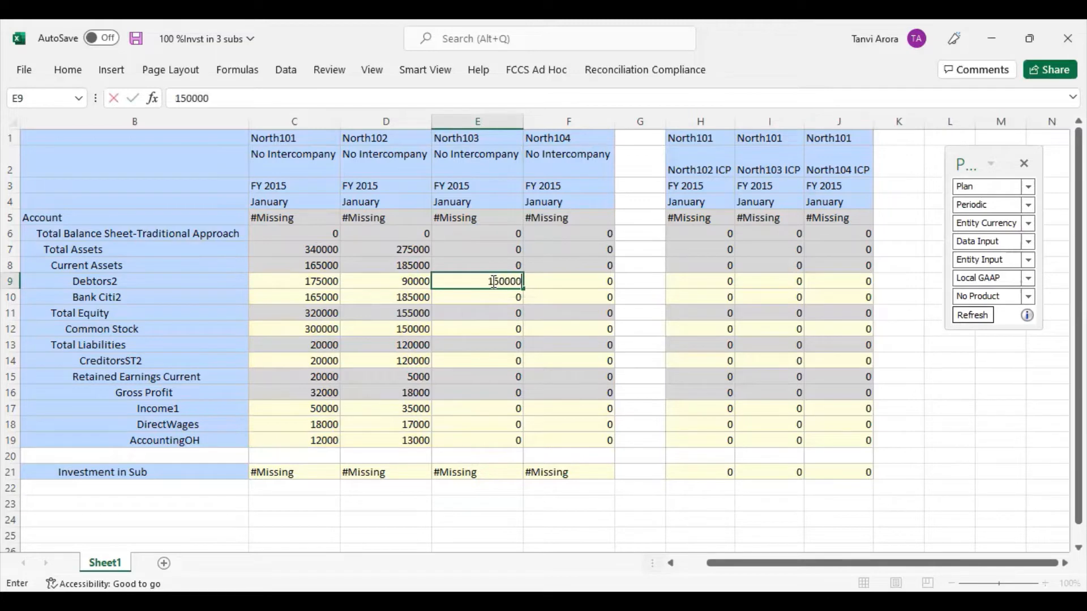
left_click(478, 298)
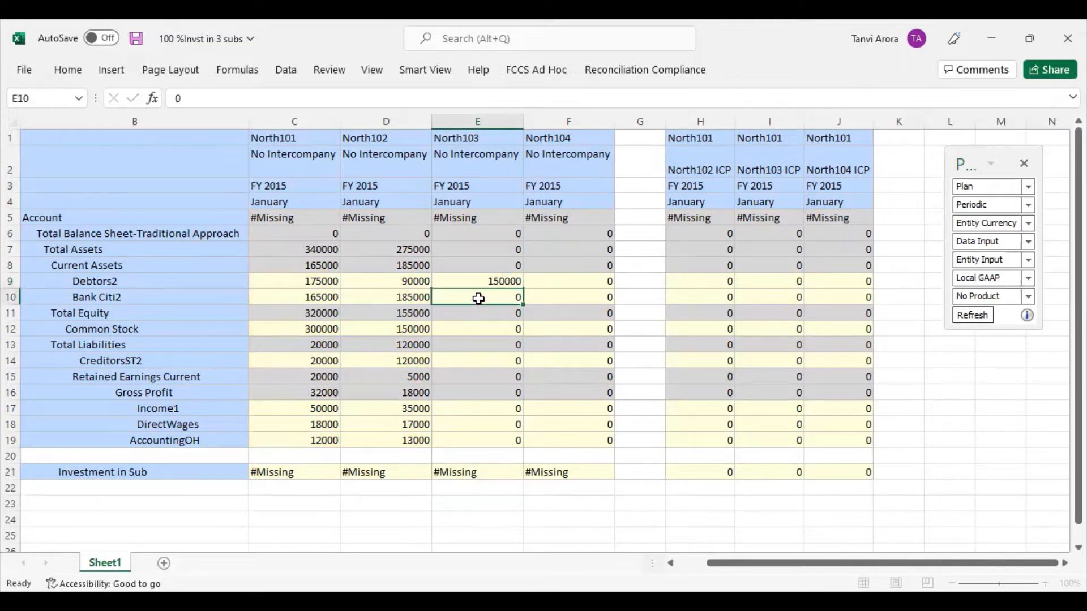
type("100000")
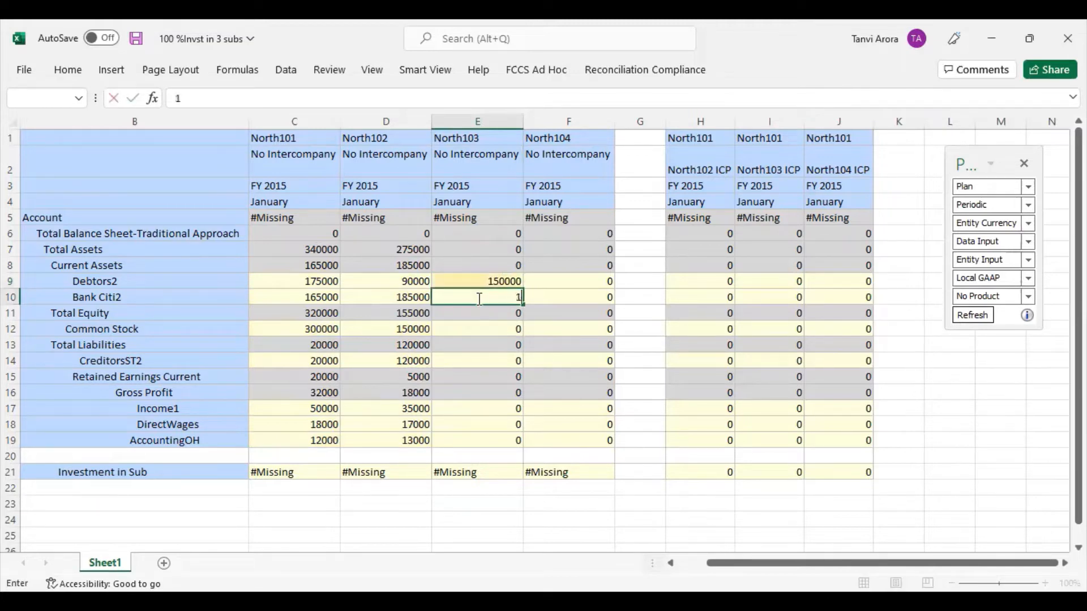
left_click(490, 328)
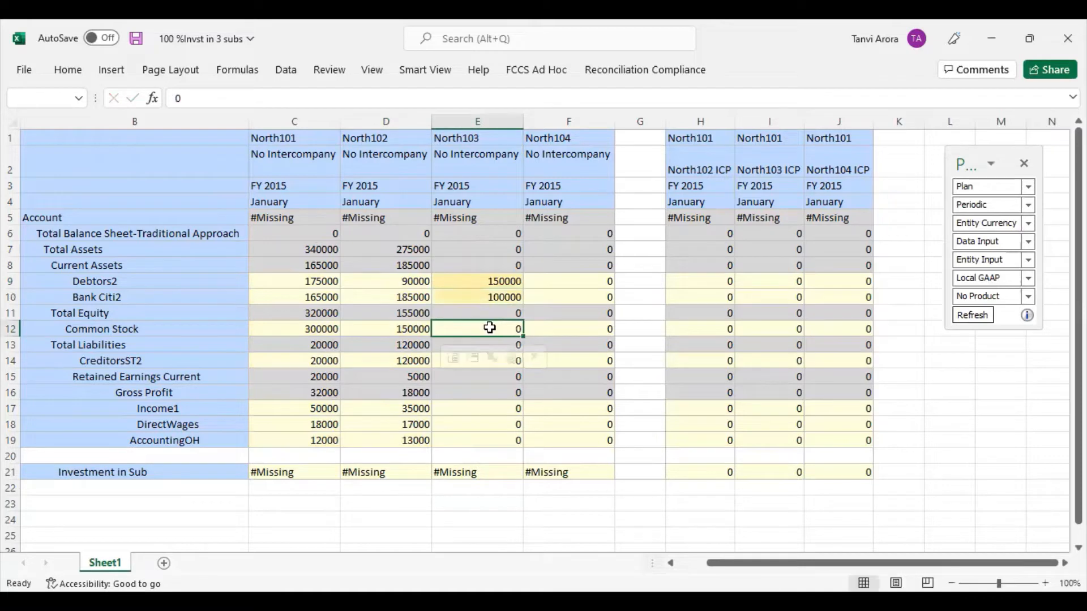
type("1550000")
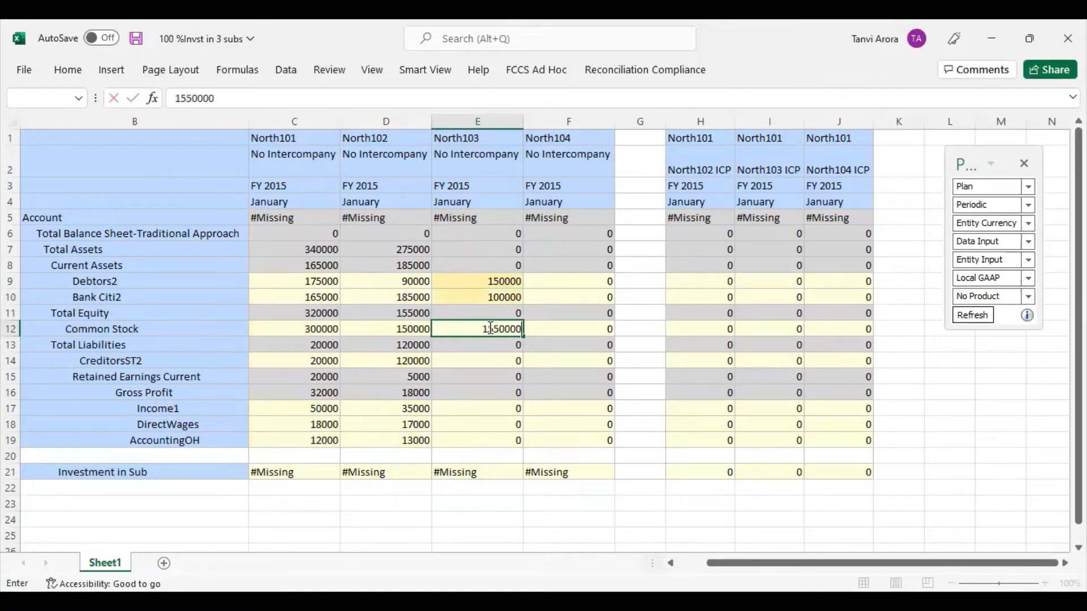
key("BackSpace")
left_click(497, 361)
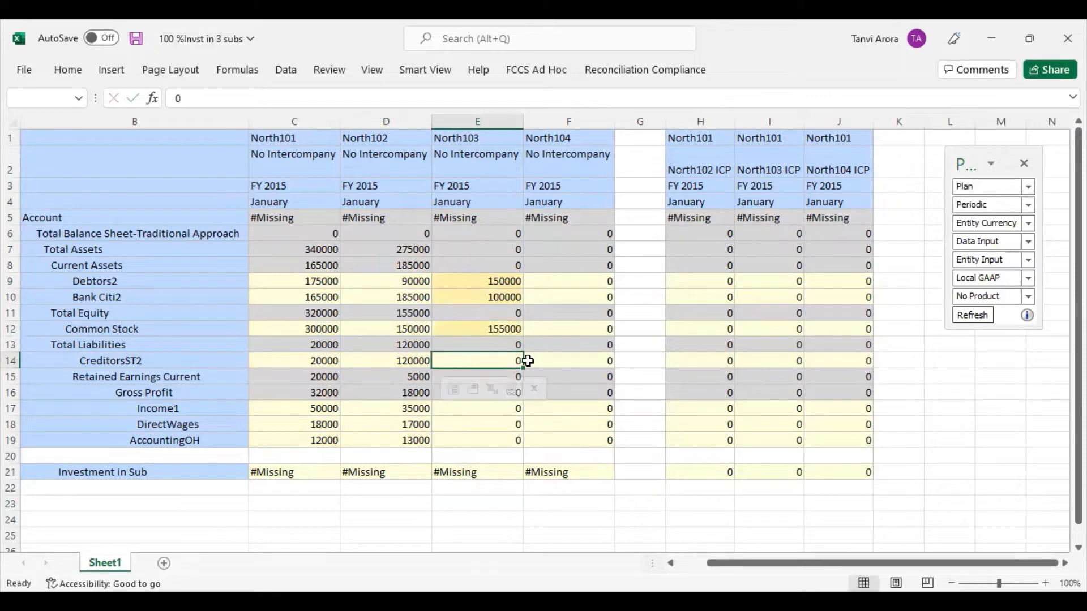
type("50000")
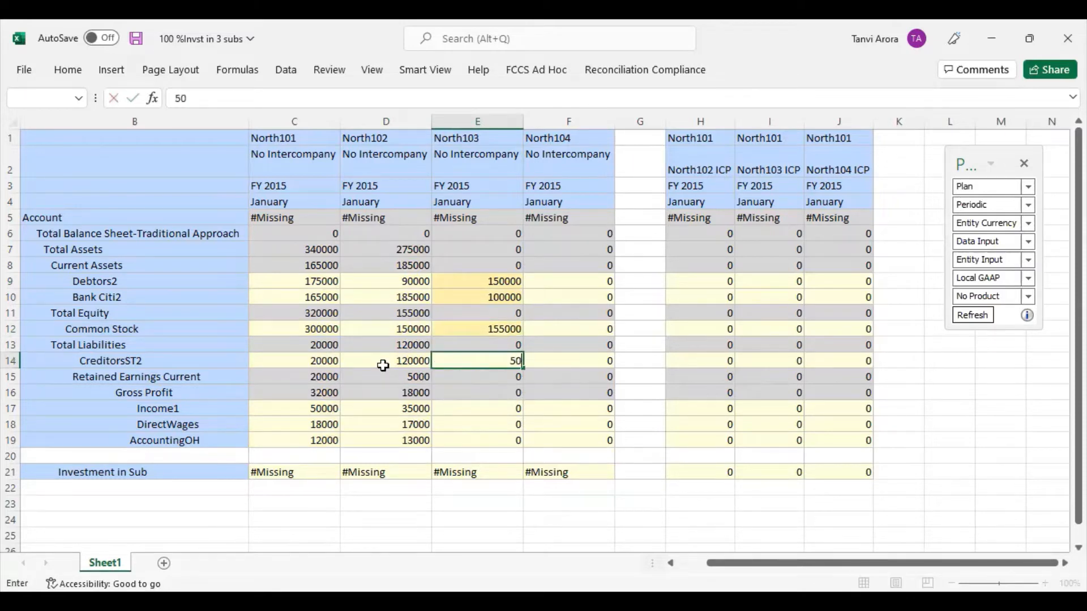
Step: Enter North103's profit values in column E: Income1 80000, DirectWages 25000 and AccountingOH 13000
left_click(488, 406)
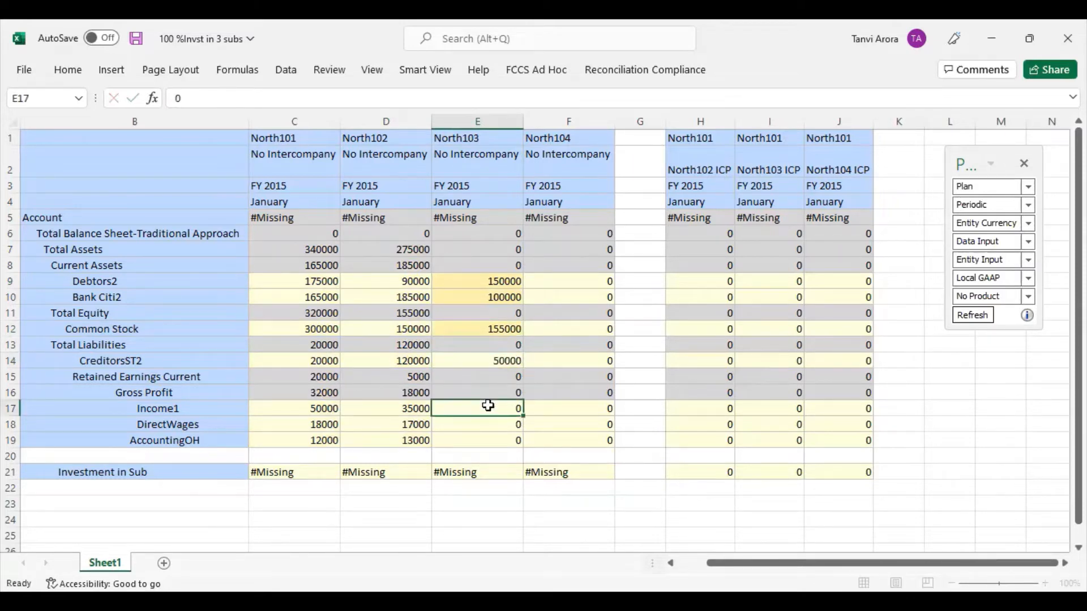
type("80000")
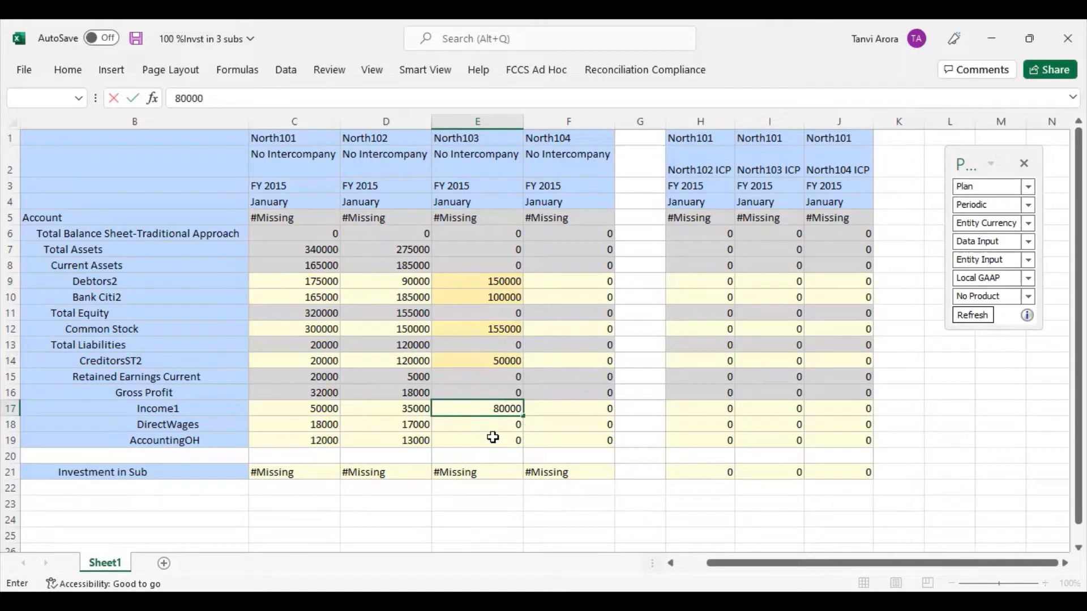
left_click(496, 426)
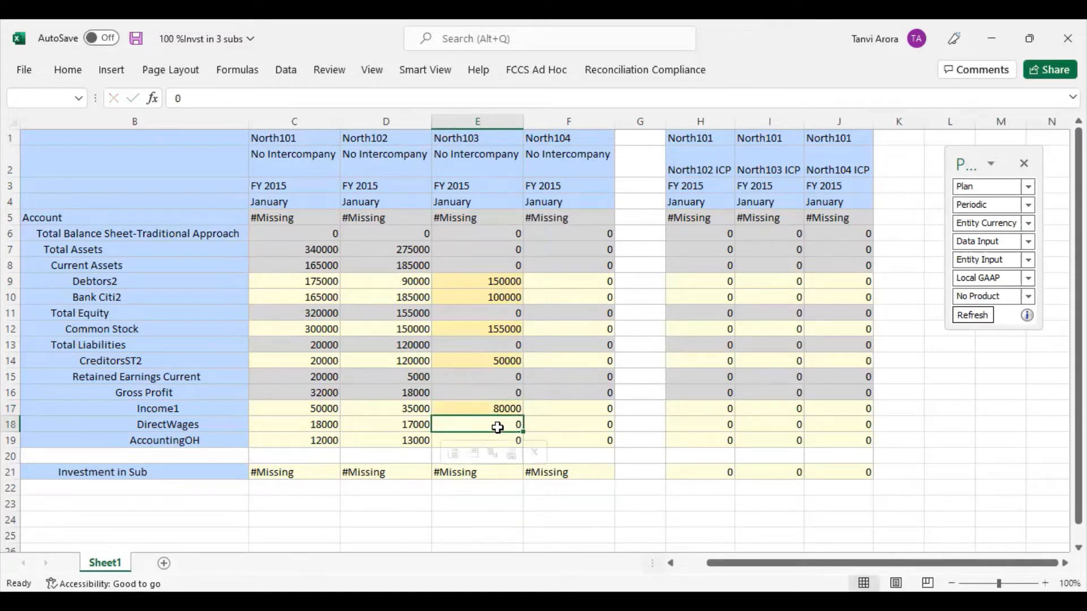
type("250000")
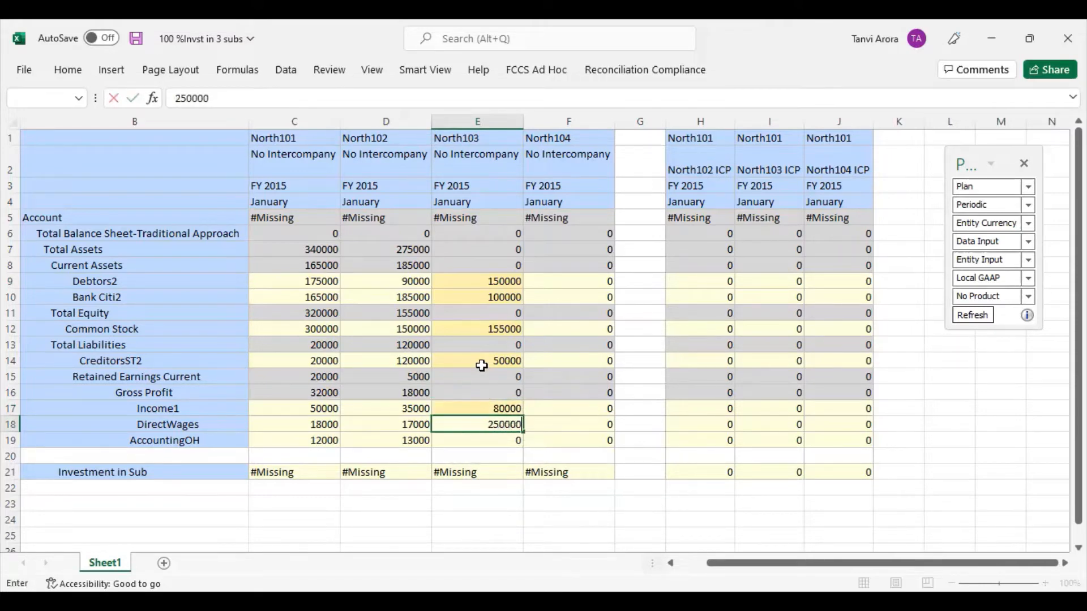
key("BackSpace")
left_click(488, 441)
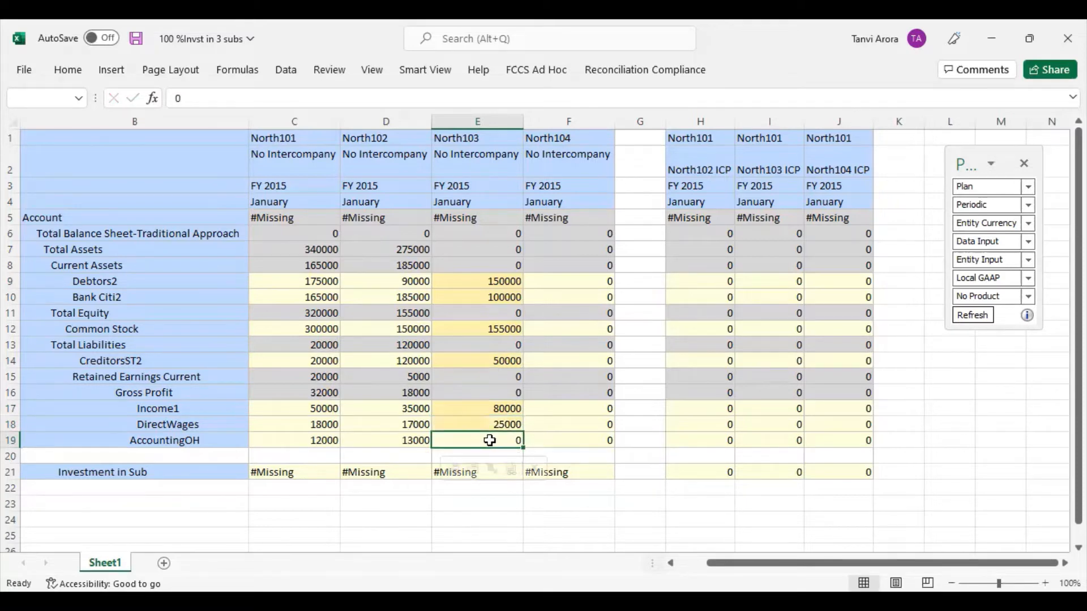
type("13000")
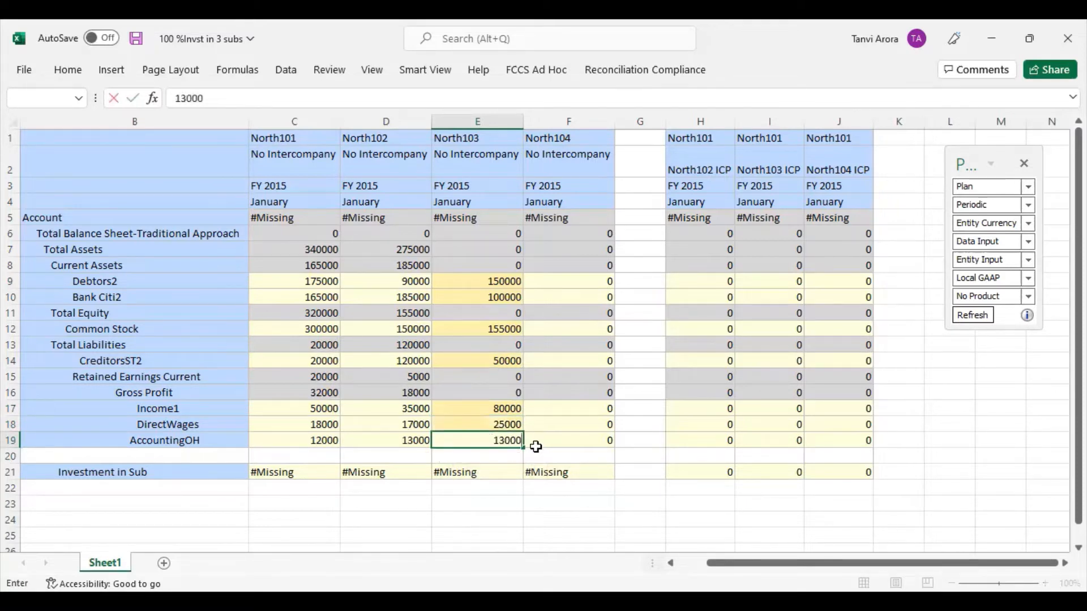
Step: Submit the North103 data to the cube through Smart View
left_click(533, 503)
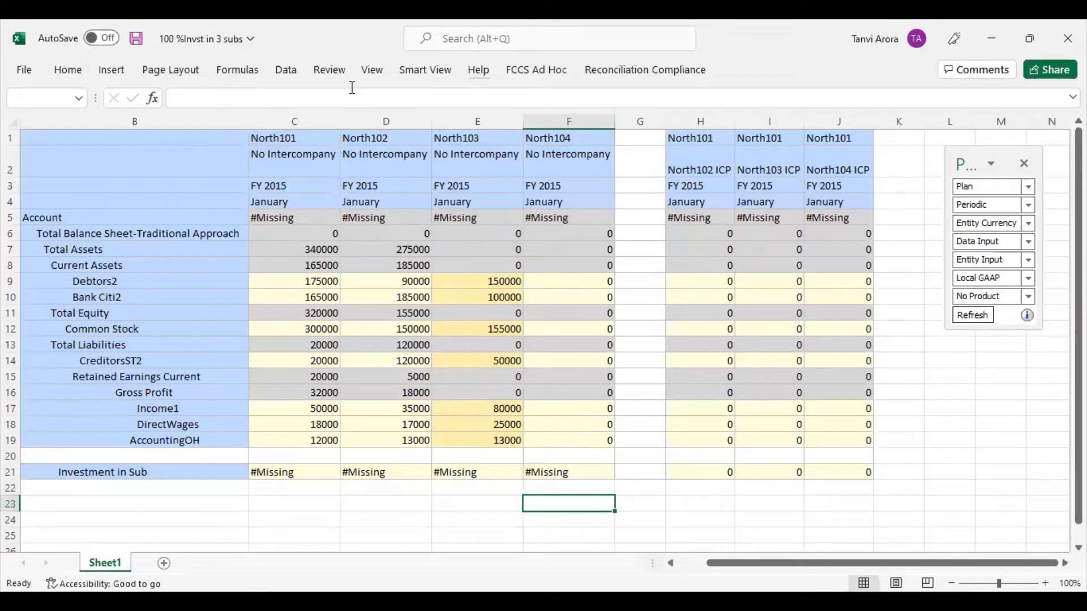
left_click(433, 69)
left_click(334, 102)
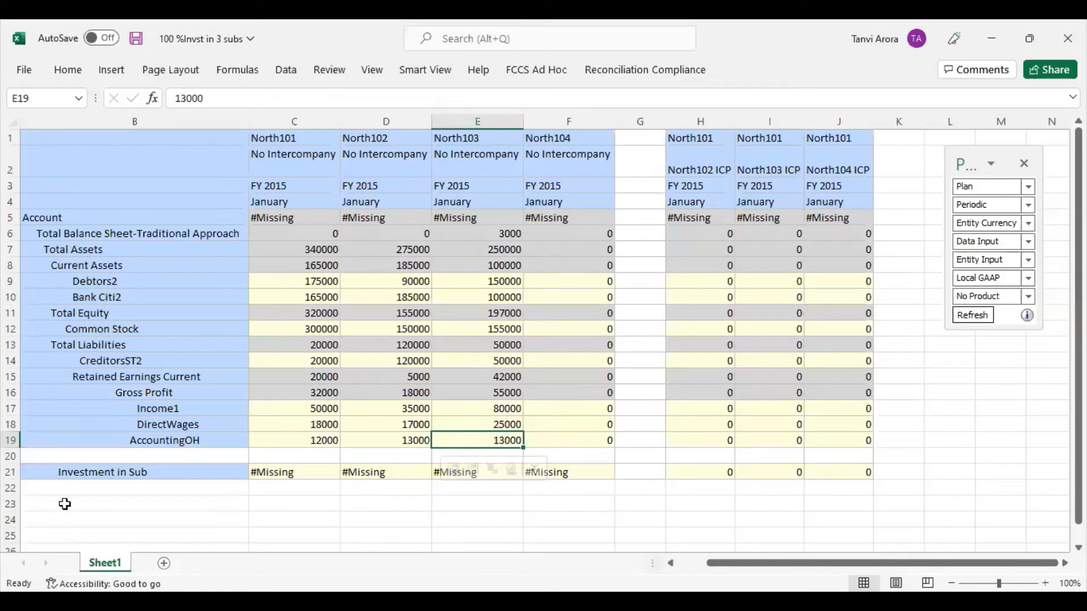
Step: Change North103's AccountingOH value in E19 to 10000
type("10000")
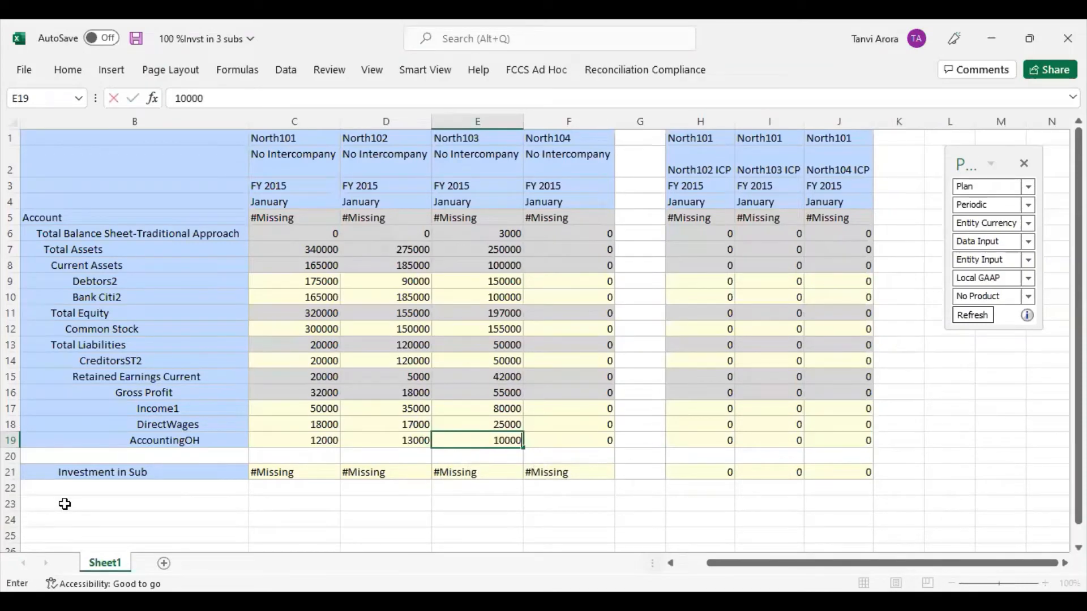
left_click(343, 538)
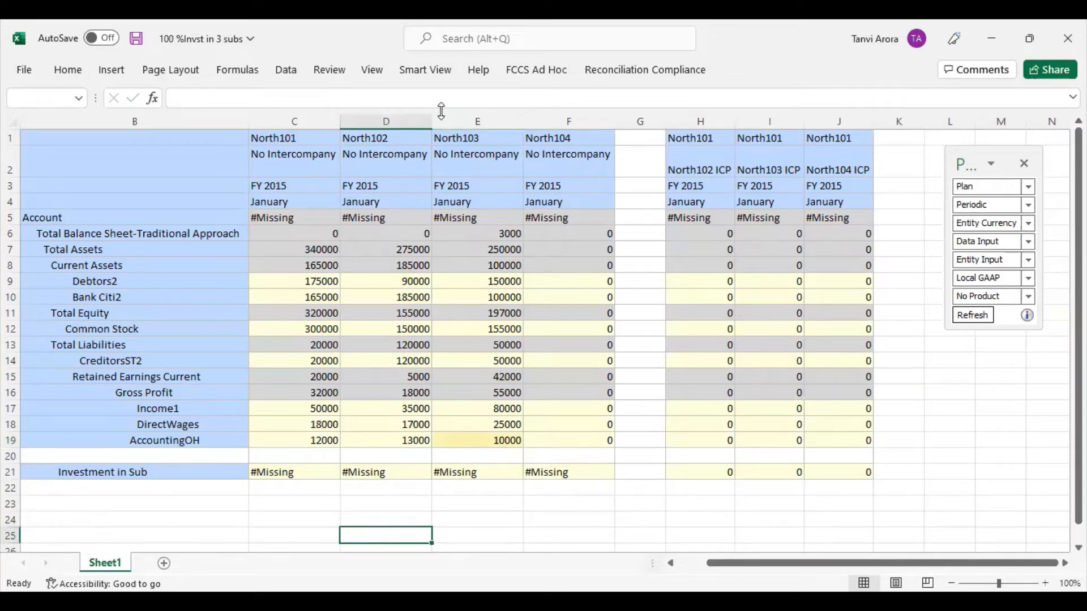
Step: Submit the corrected North103 data to the cube through Smart View
left_click(425, 69)
left_click(342, 104)
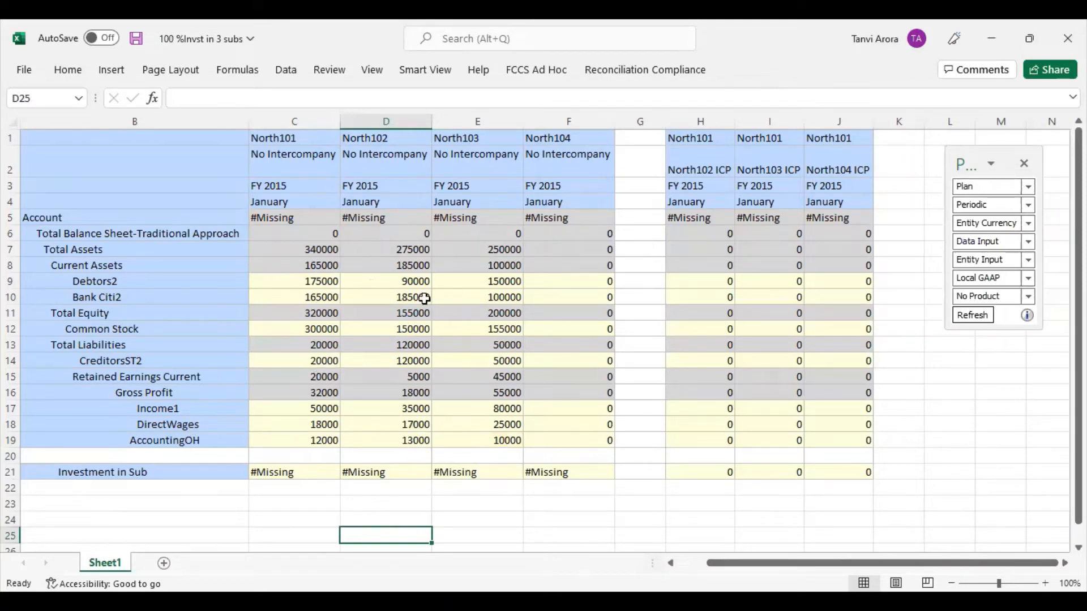
Step: Enter North104's balance sheet values in column F: Debtors2 200000, Bank Citi2 135000, Common Stock 250000 and CreditorsST2 80000
left_click(574, 284)
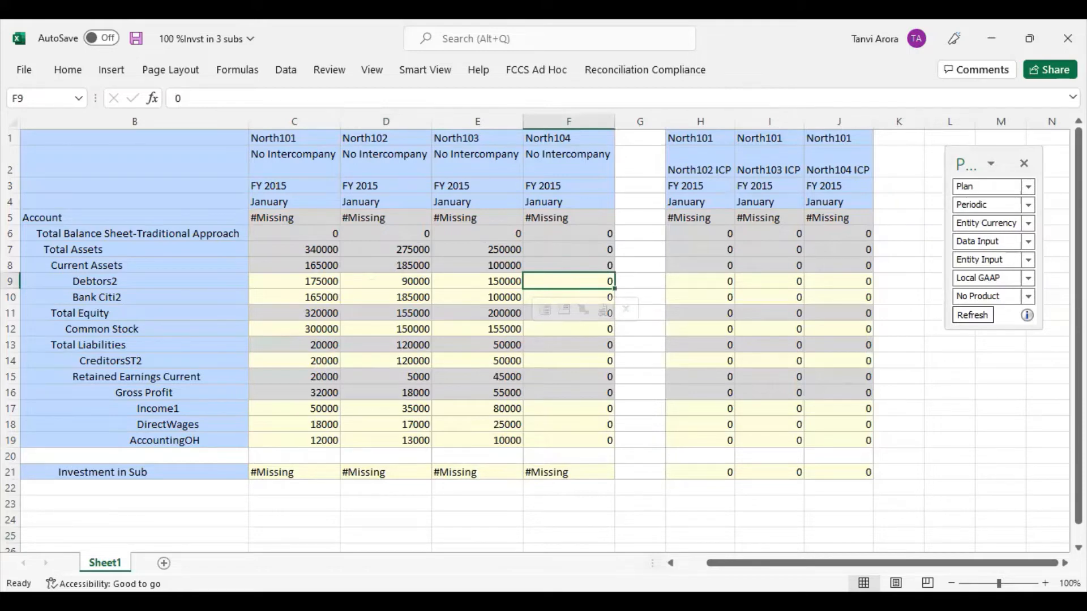
type("200000")
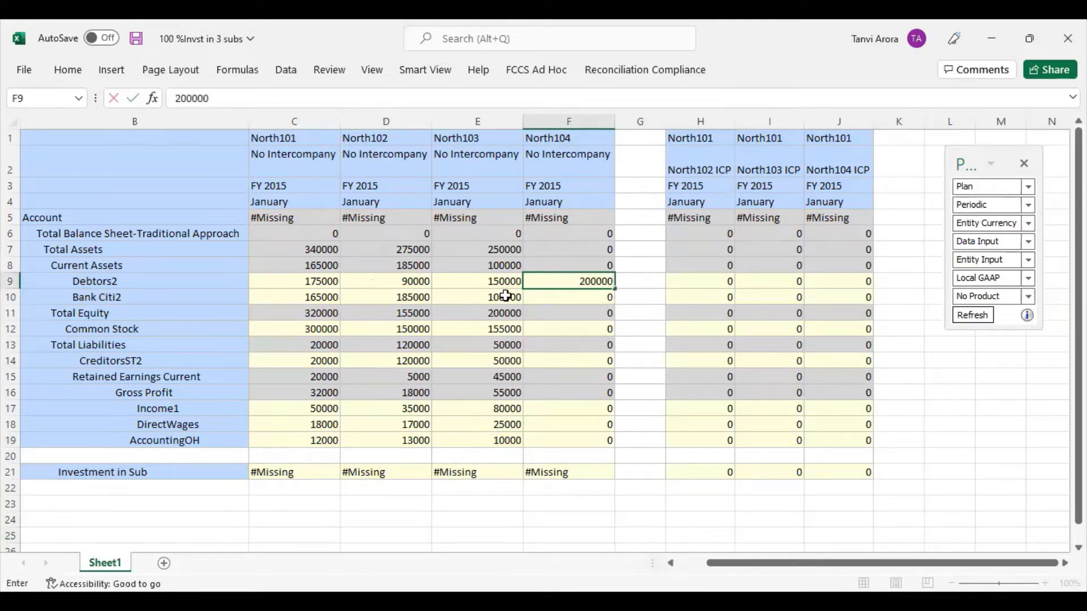
left_click(527, 301)
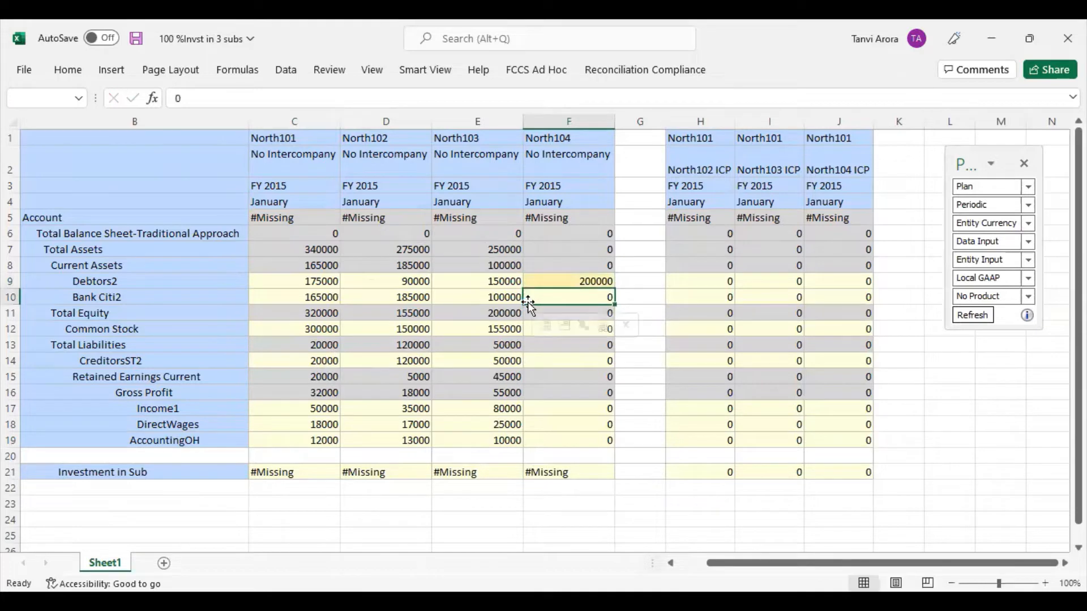
type("1")
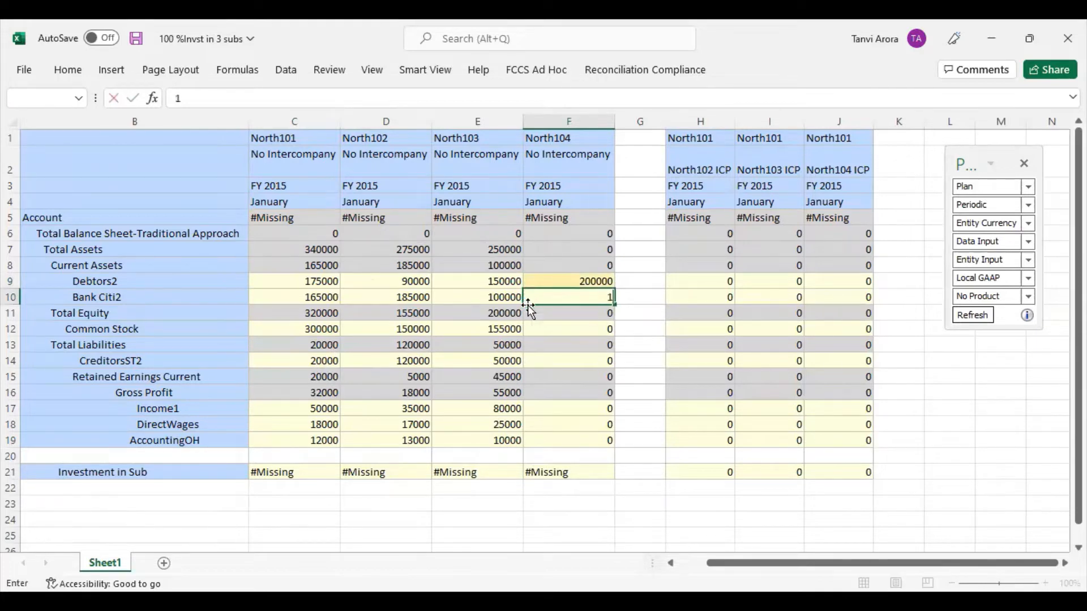
type("35000")
left_click(544, 328)
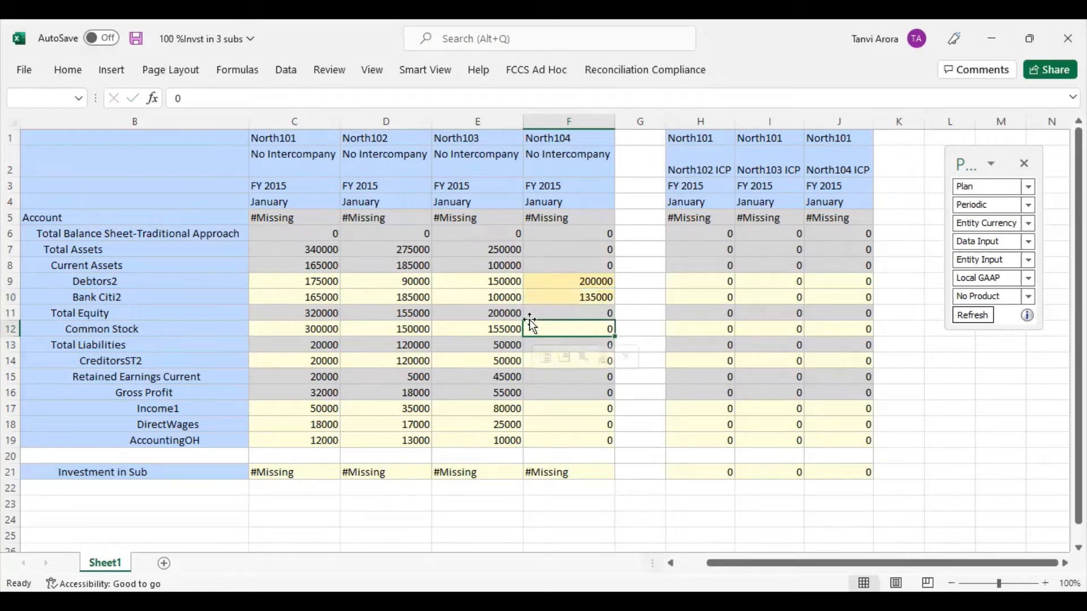
type("250000")
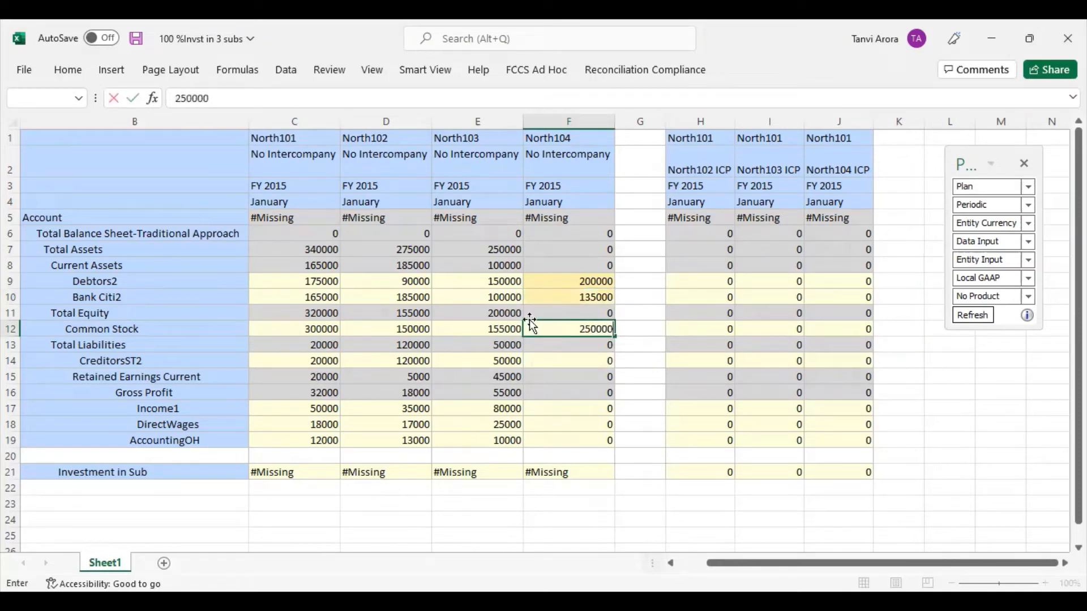
left_click(588, 362)
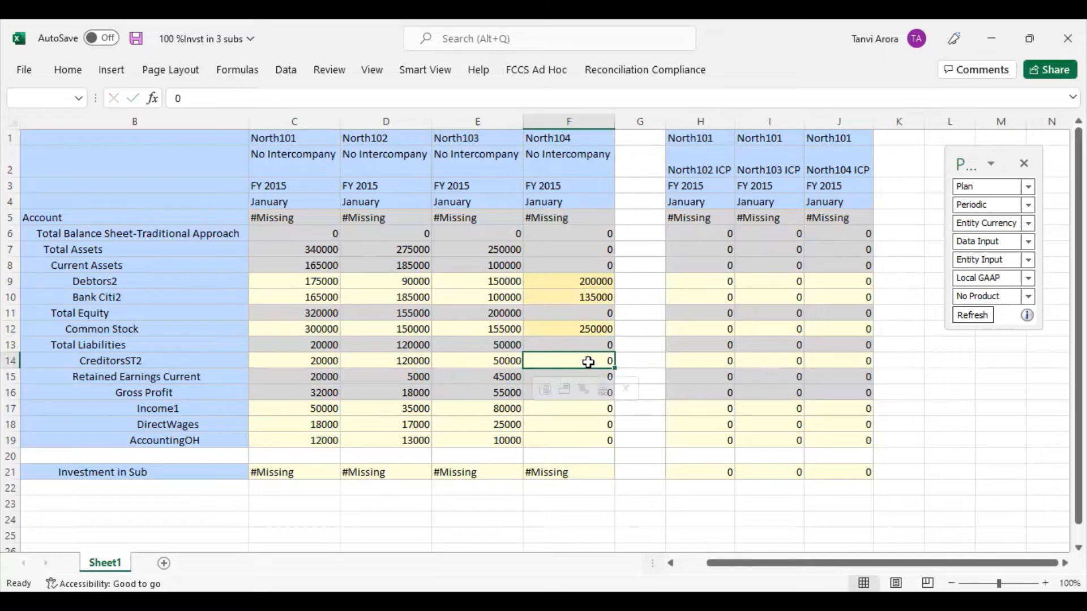
type("80000")
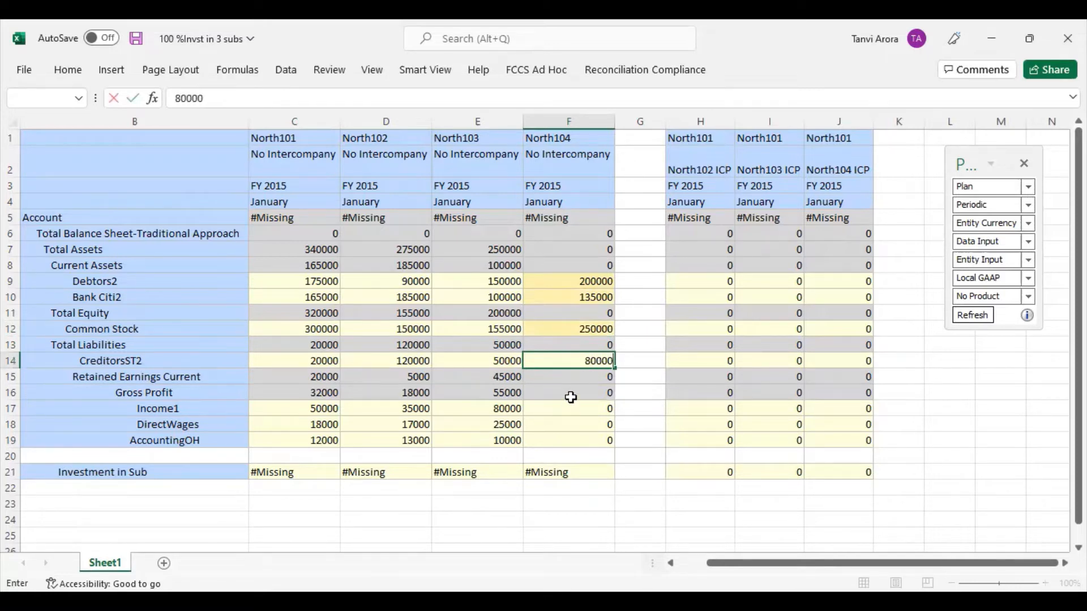
Step: Enter North104's profit values in column F: Income1 60000, DirectWages 20000 and AccountingOH 35000
left_click(582, 412)
type("60000")
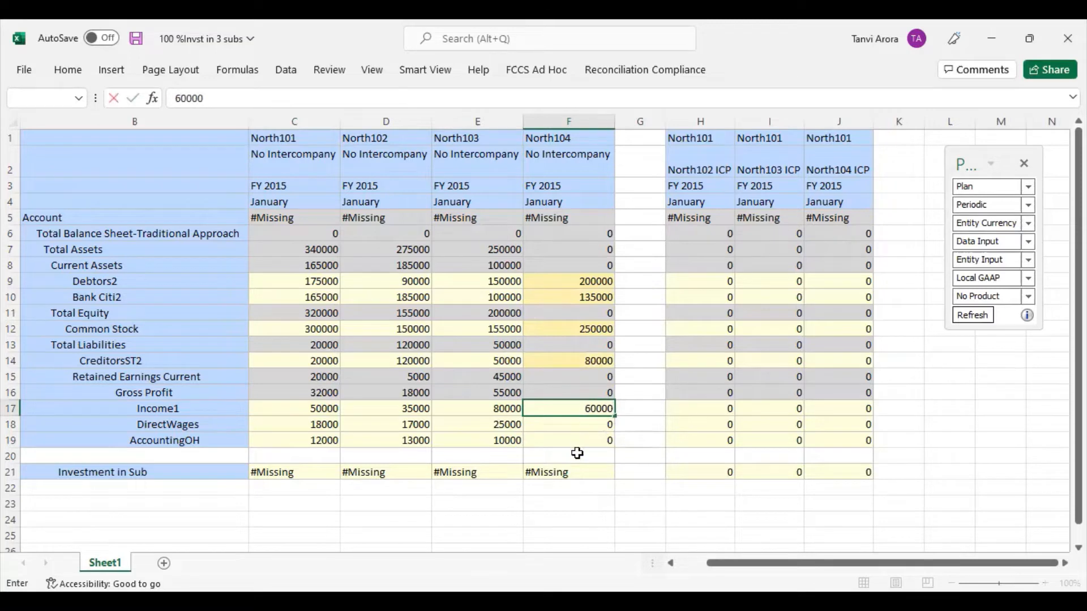
left_click(577, 424)
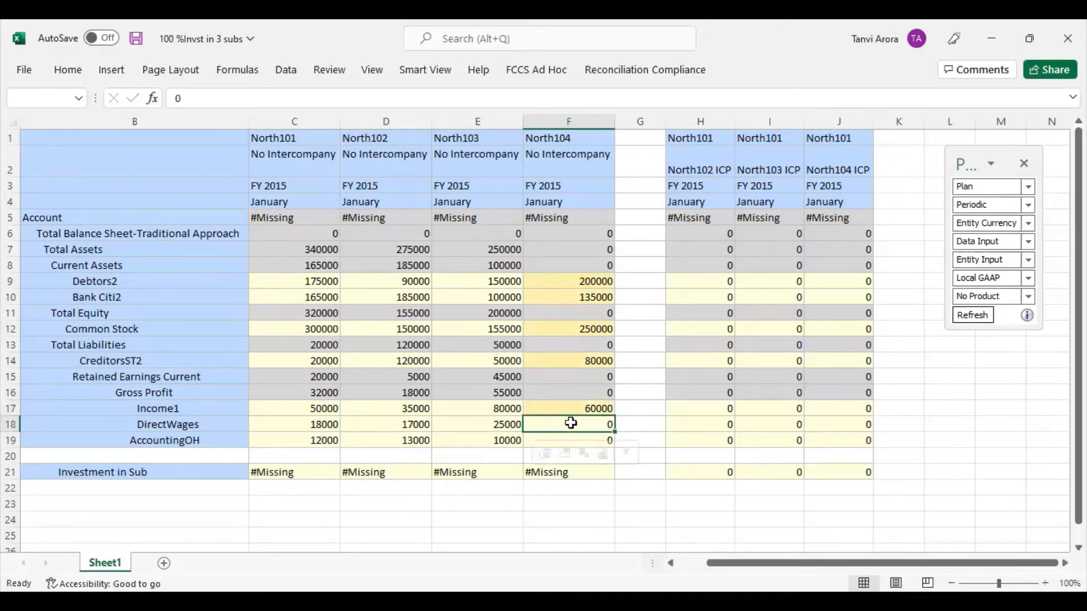
type("20000")
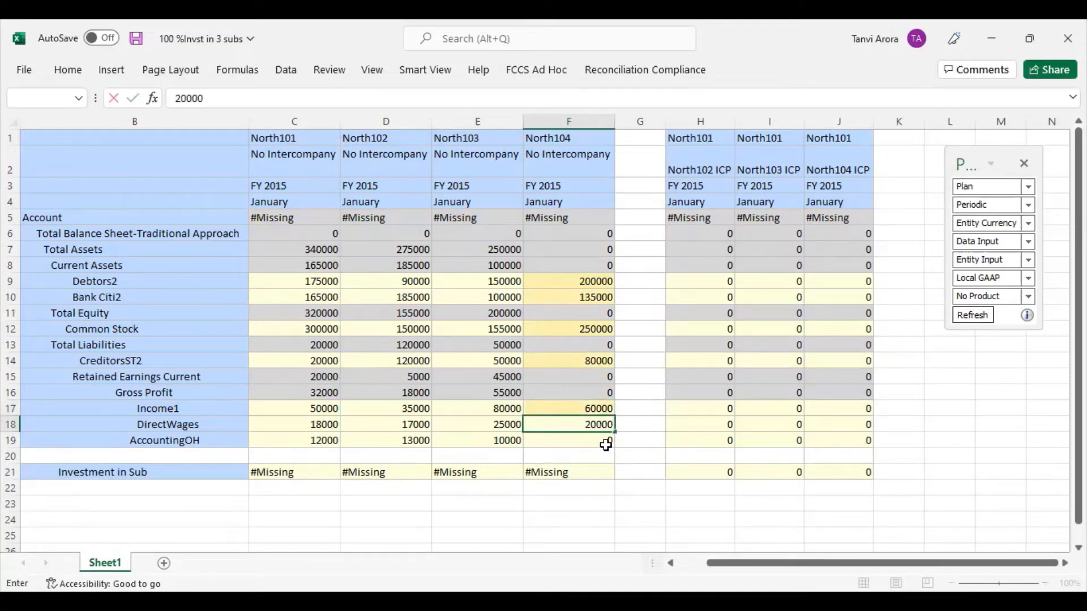
left_click(601, 444)
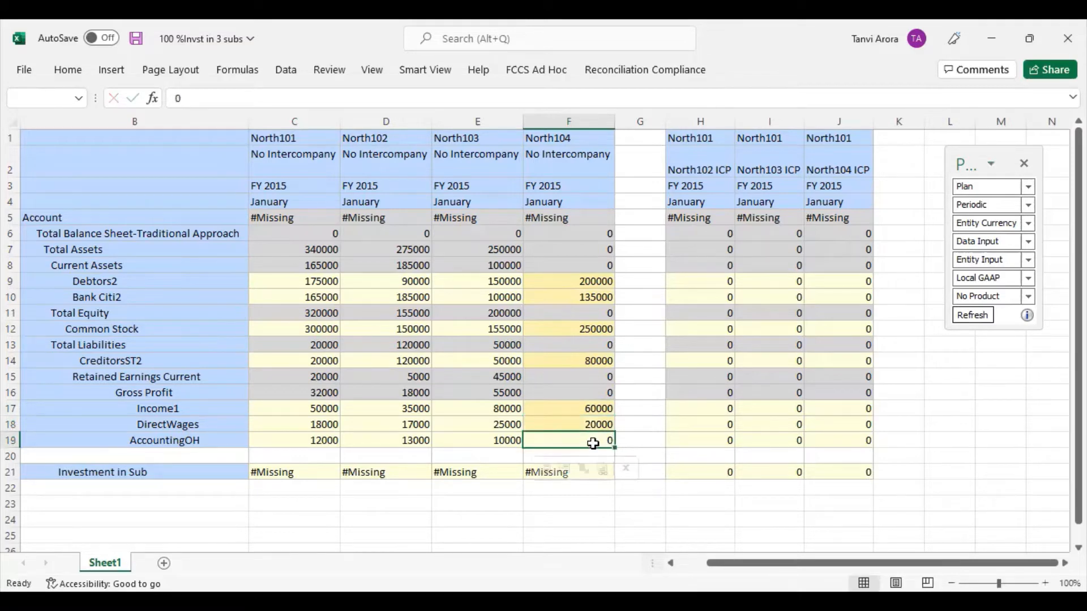
type("35000")
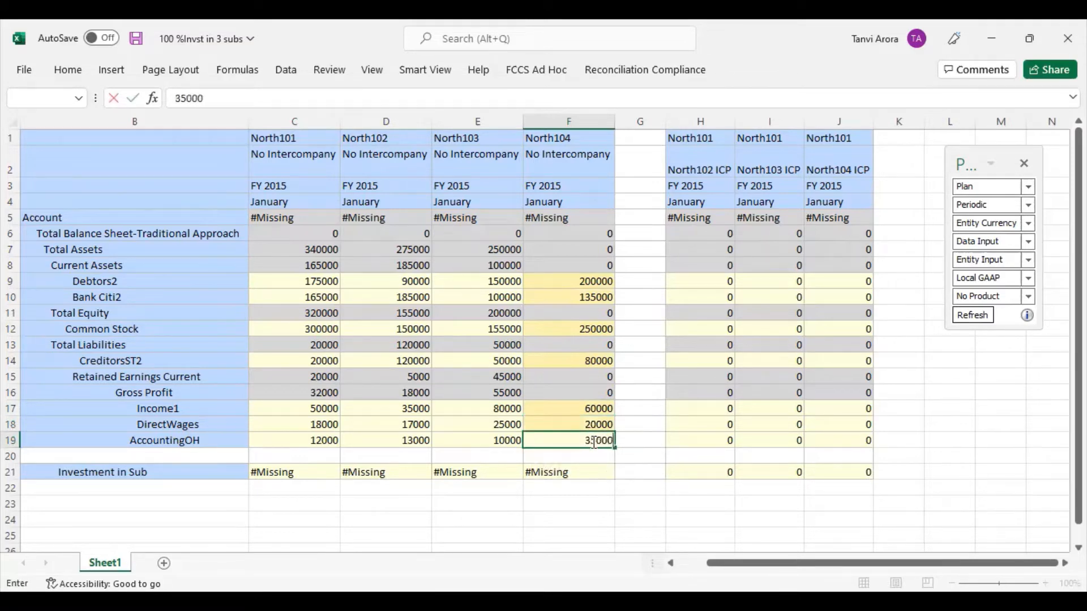
left_click(578, 502)
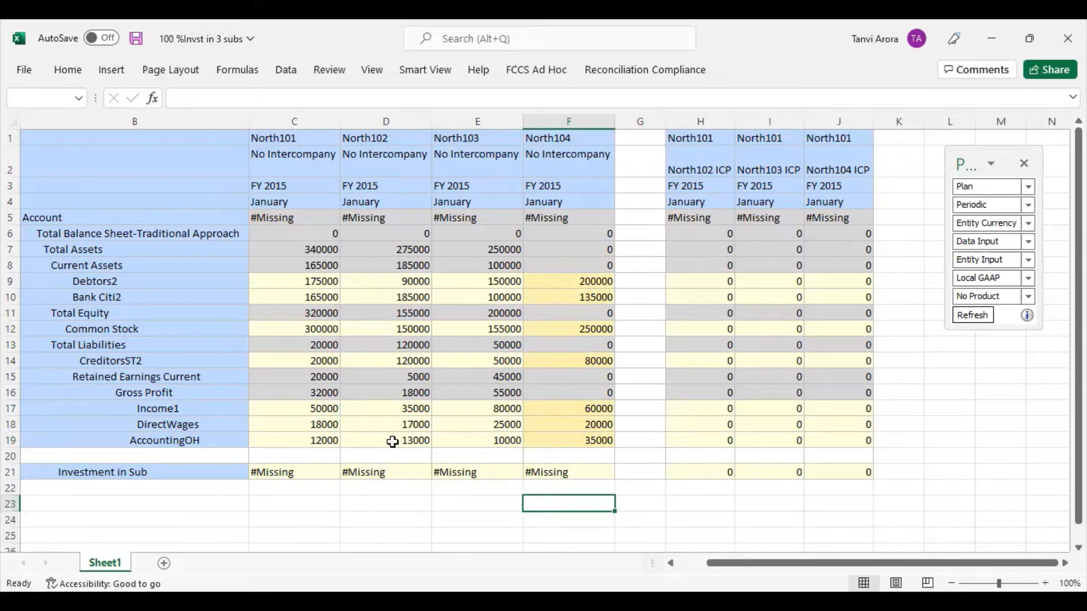
Step: Submit the North104 data to the cube through Smart View
left_click(427, 70)
left_click(338, 102)
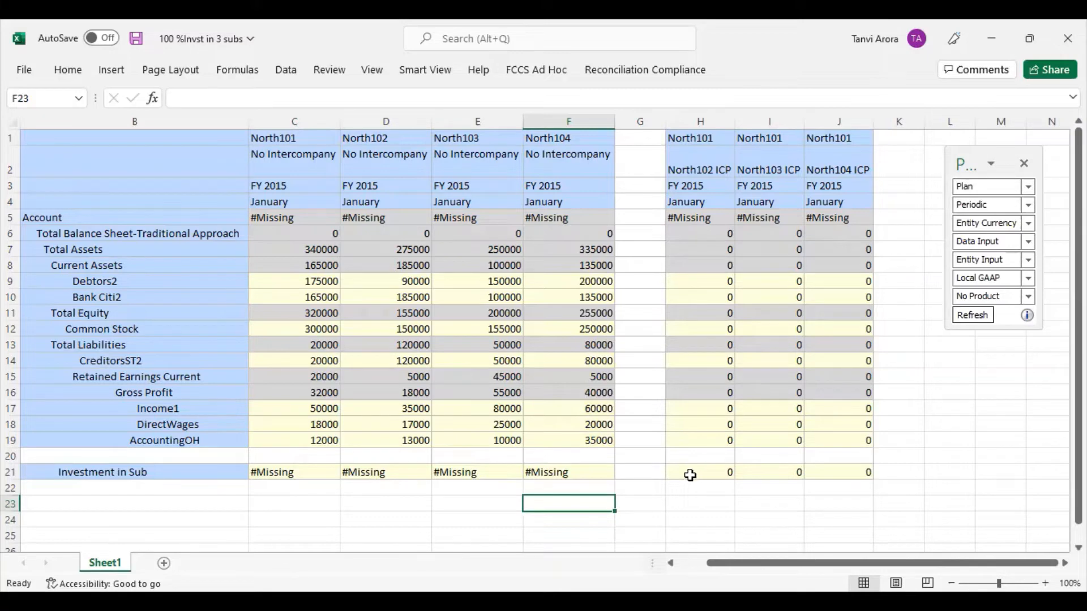
Step: Enter North101's Investment in Sub values in row 21: 100000 for North102 ICP, 300000 for North103 ICP and 400000 for North104 ICP
left_click(711, 474)
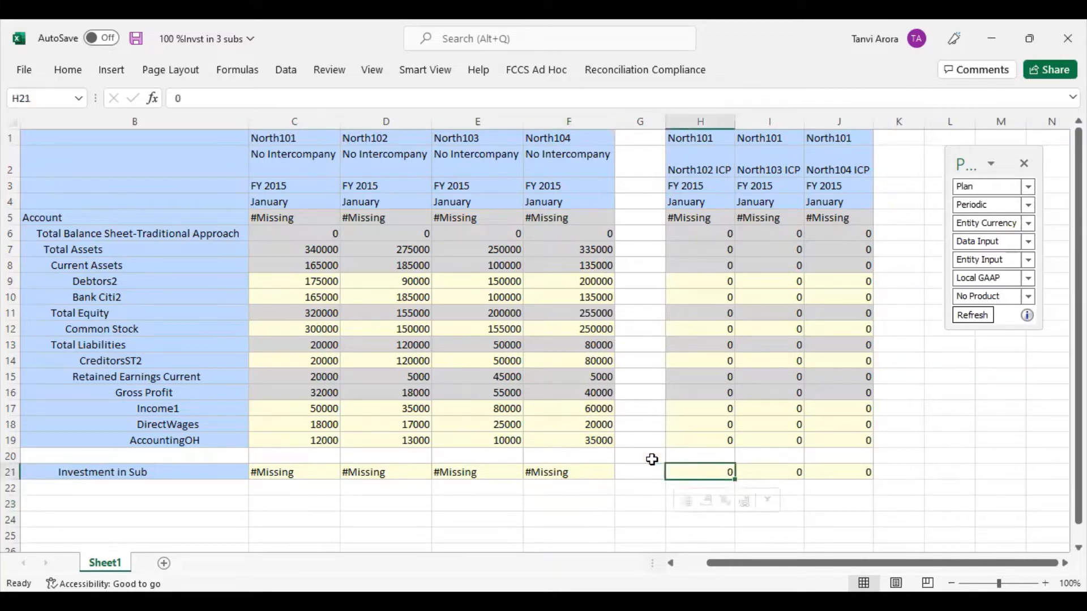
type("10000")
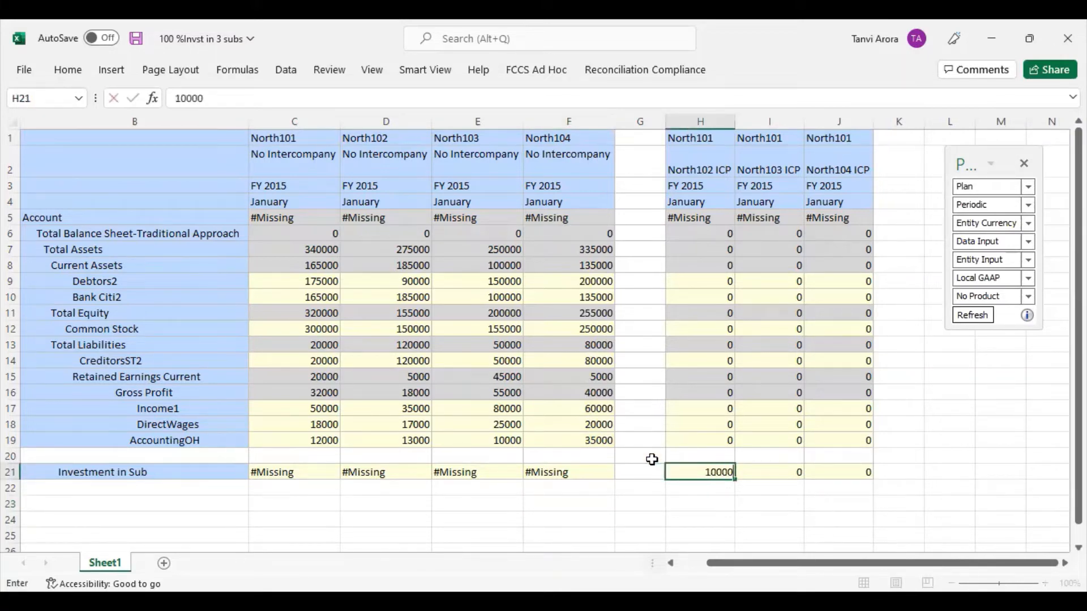
type("0")
left_click(778, 467)
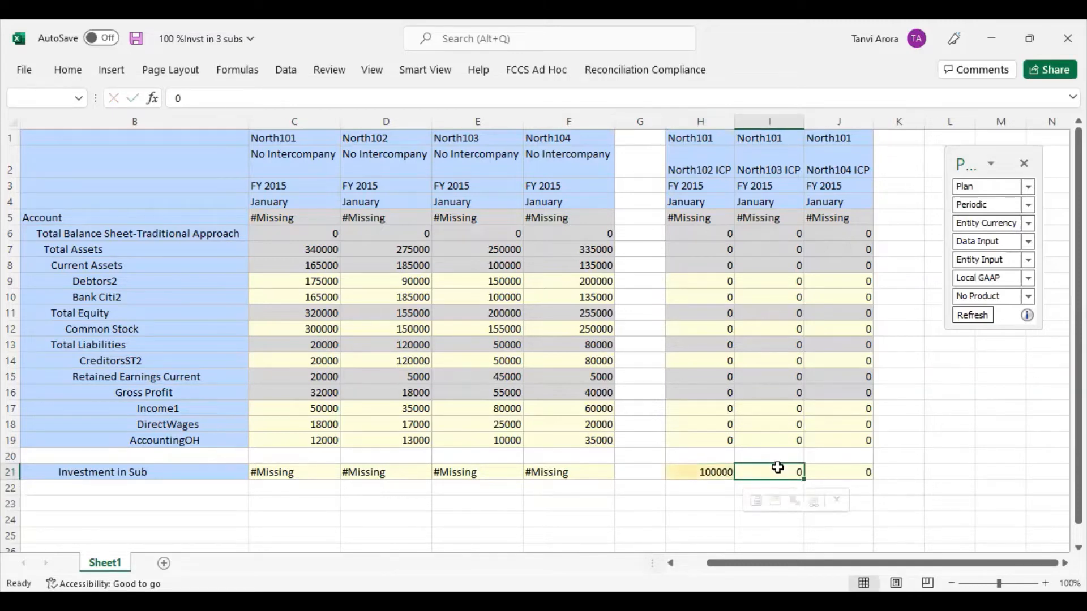
type("30000")
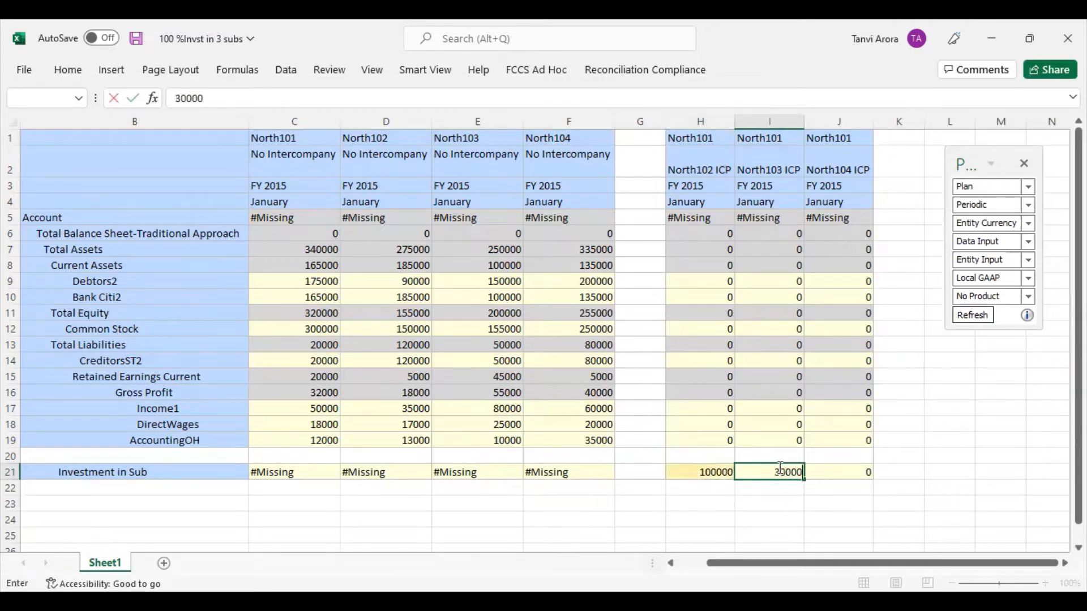
type("0")
left_click(866, 474)
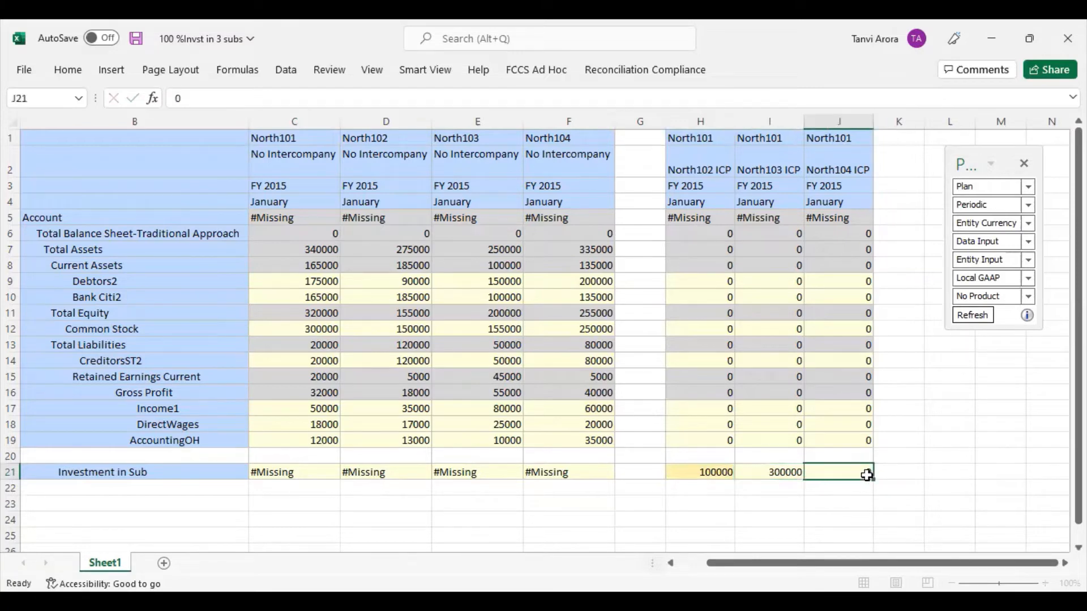
type("4")
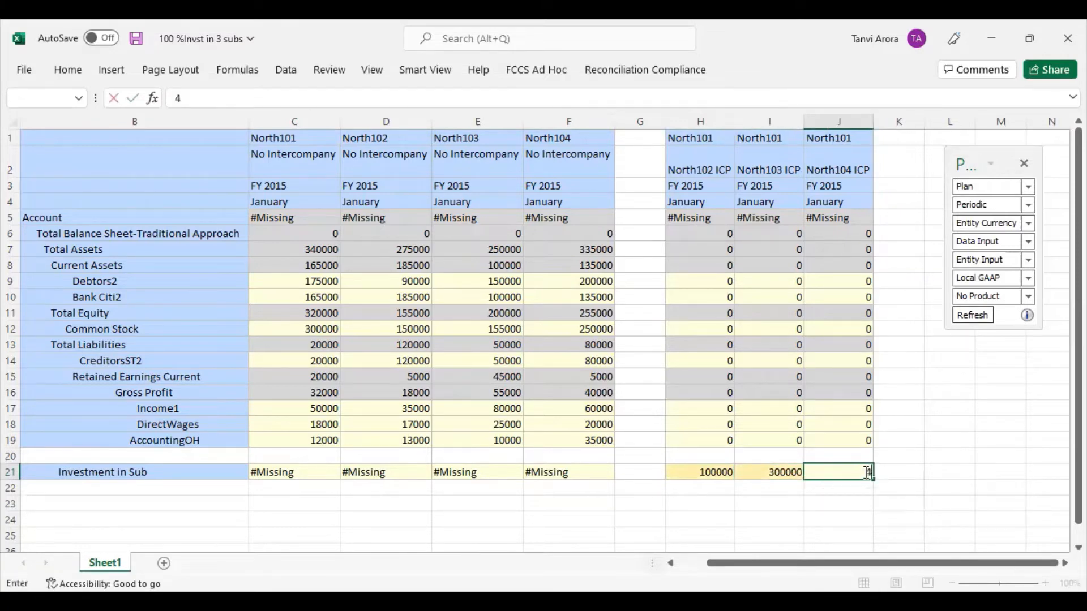
type("00000")
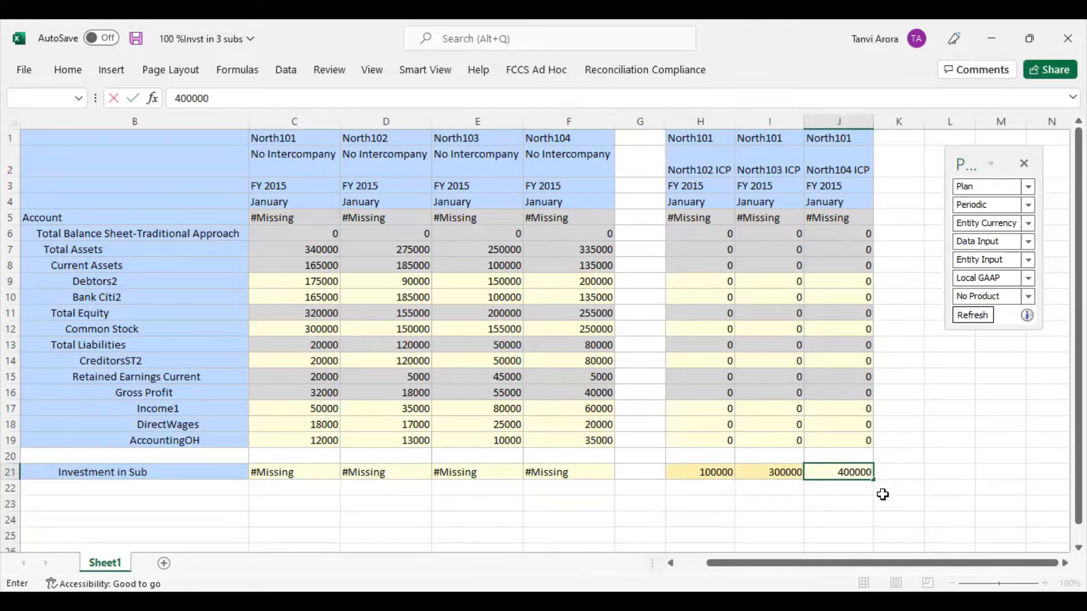
left_click(941, 477)
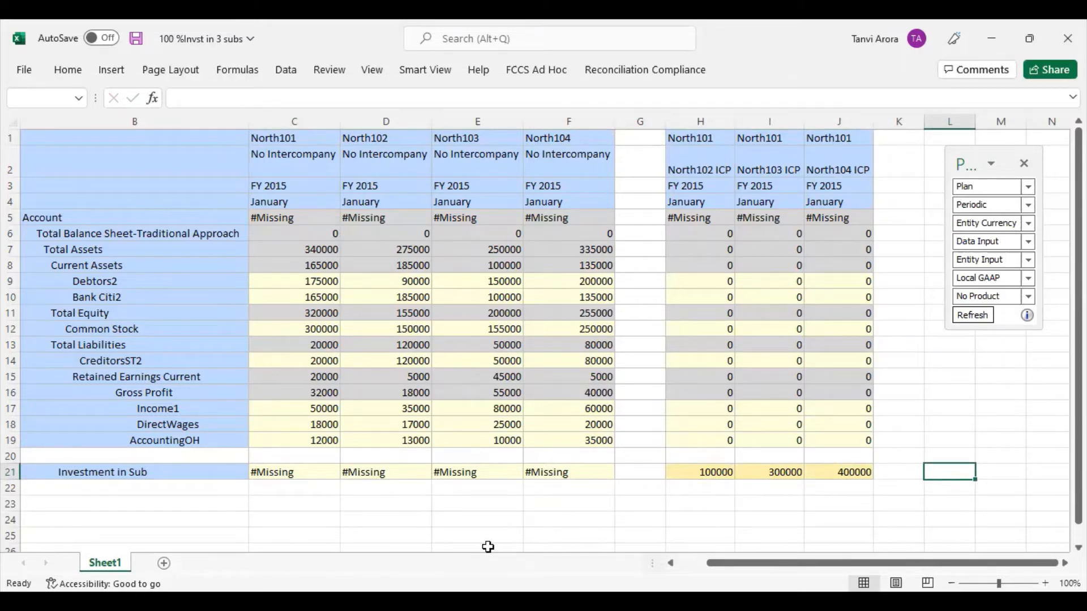
Step: Submit North101's intercompany investment values to the cube through Smart View and save the workbook
left_click(477, 503)
left_click(136, 38)
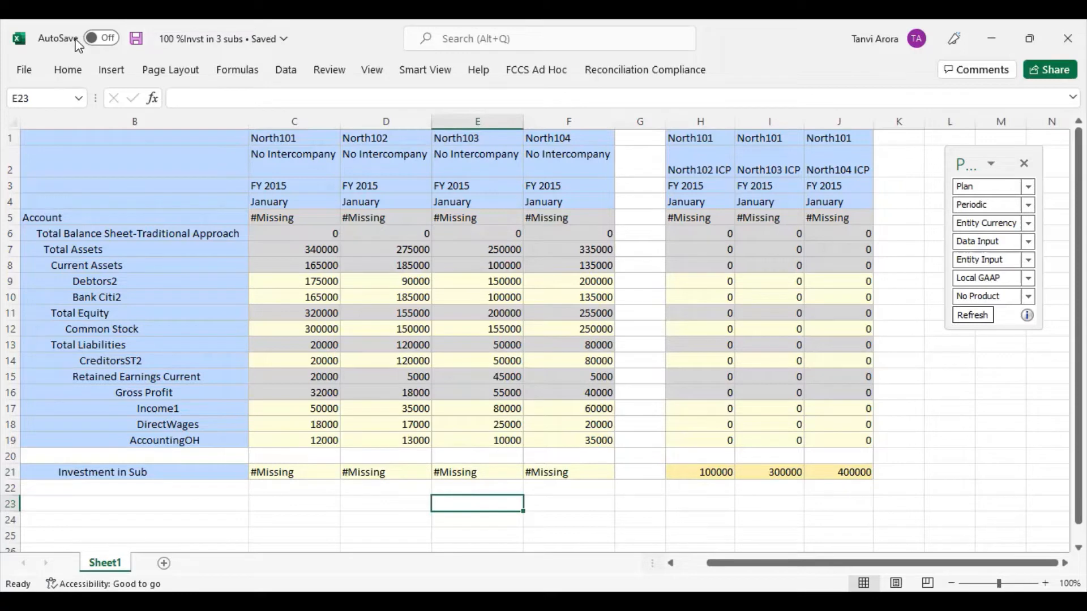
left_click(413, 73)
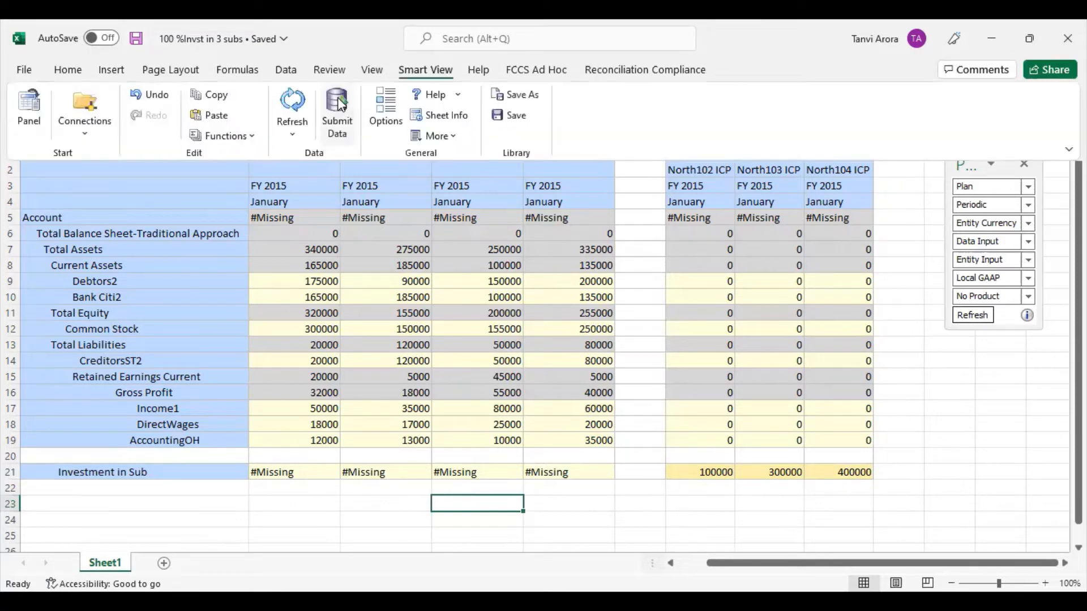
left_click(338, 104)
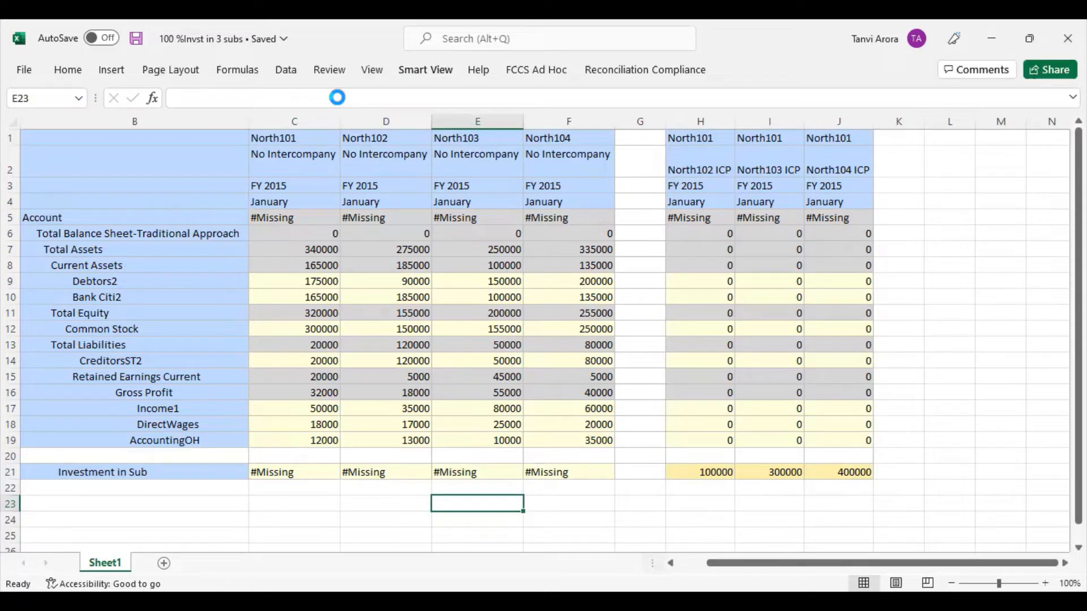
left_click(949, 465)
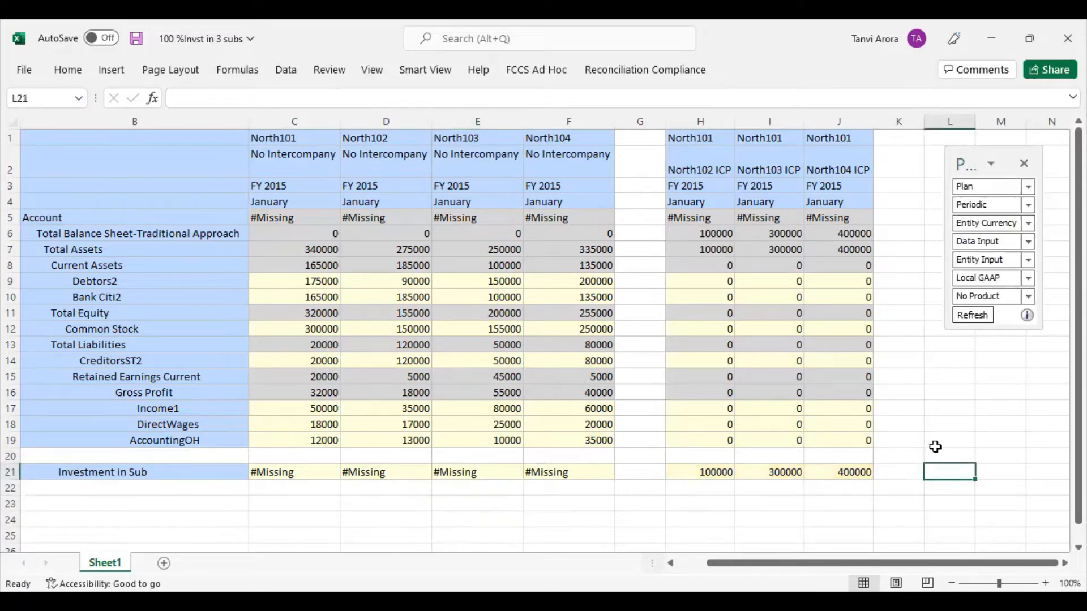
left_click(130, 43)
Step: Switch to Oracle Financial Consolidation and Close in the browser and open the application's Consolidation page for managing ownership
key("alt+Tab")
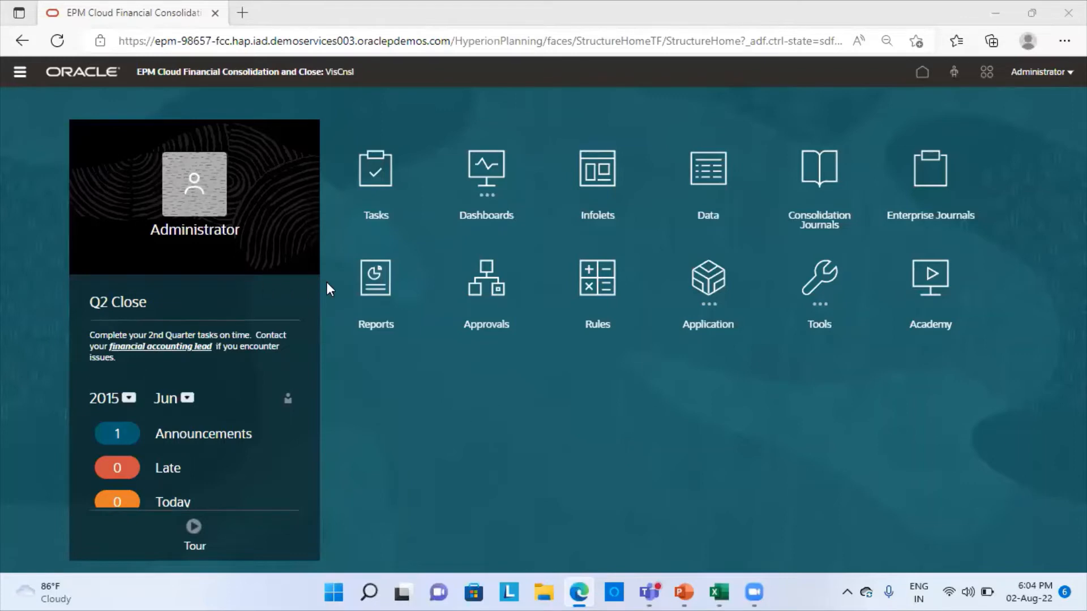
left_click(707, 303)
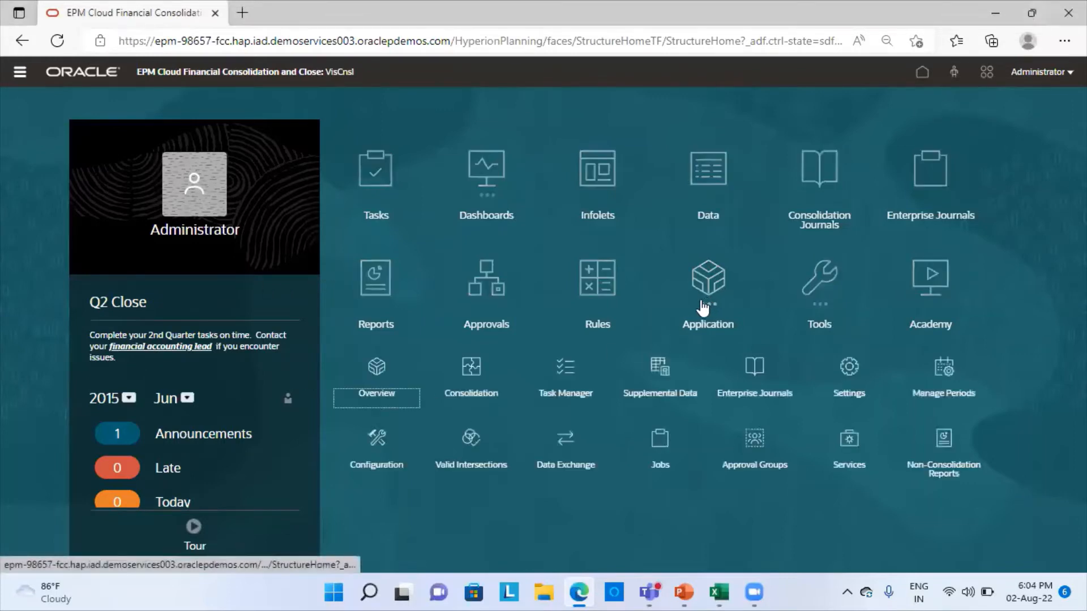
left_click(463, 380)
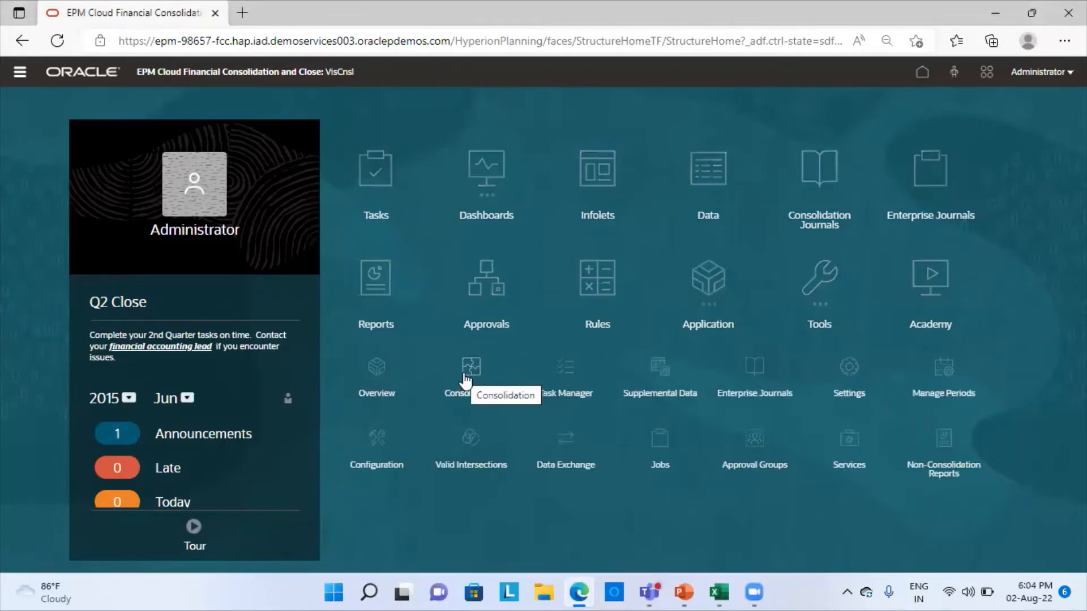
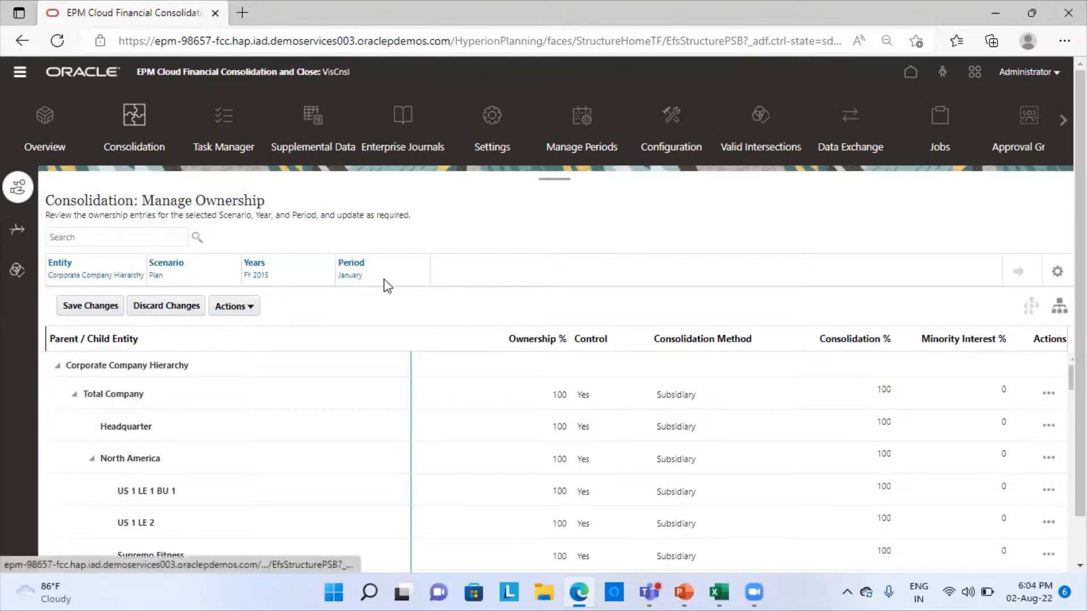
Step: Find North101 under TotalN100 in the ownership grid and select Holding as its consolidation method
scroll(257, 426, "down", 5)
scroll(256, 426, "down", 15)
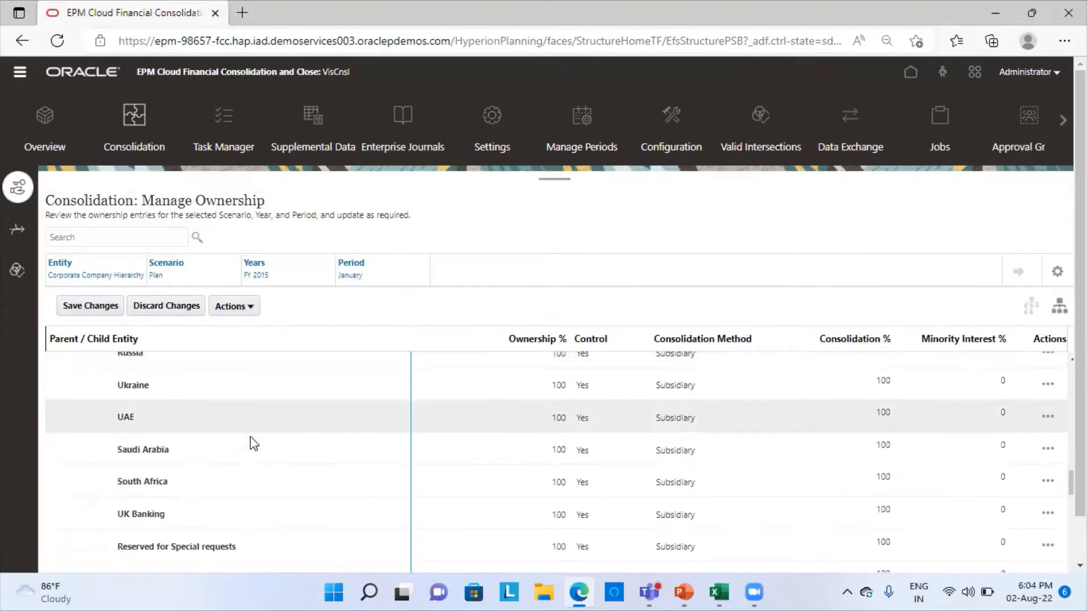
scroll(259, 452, "down", 3)
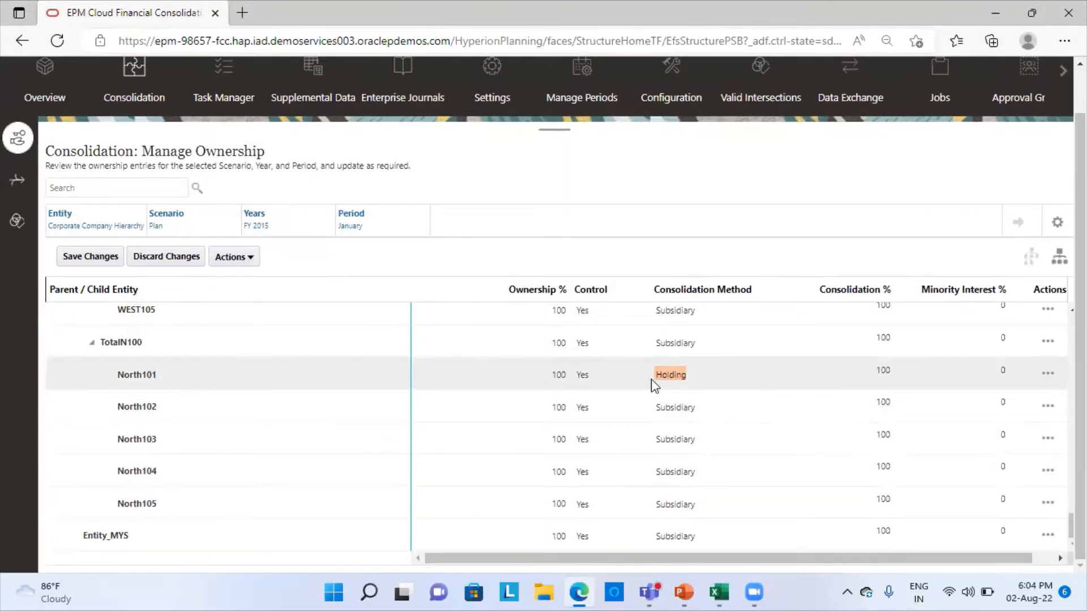
left_click(712, 380)
left_click(770, 378)
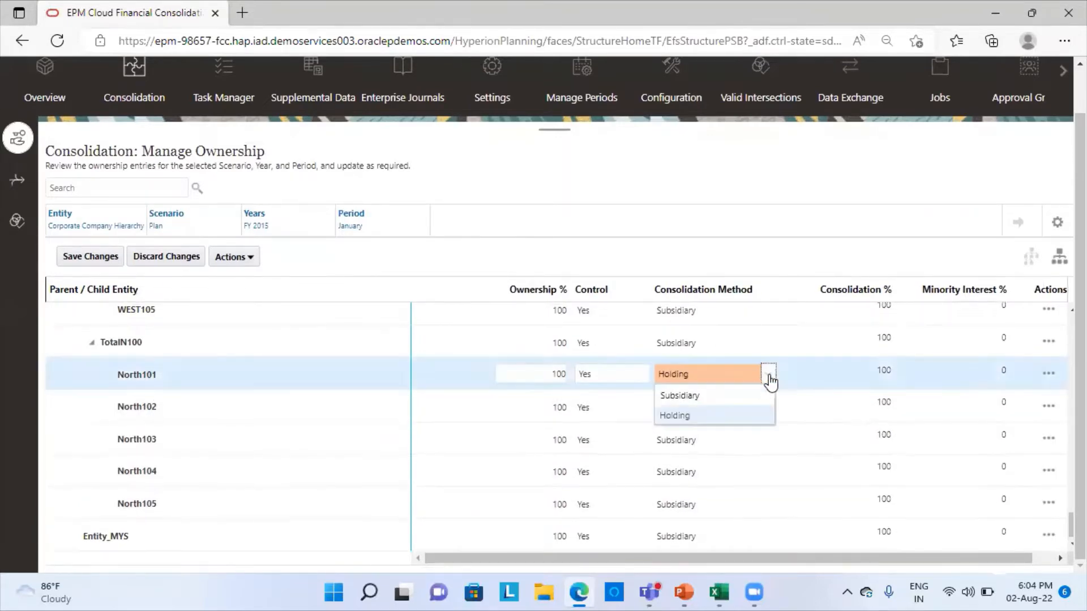
left_click(701, 418)
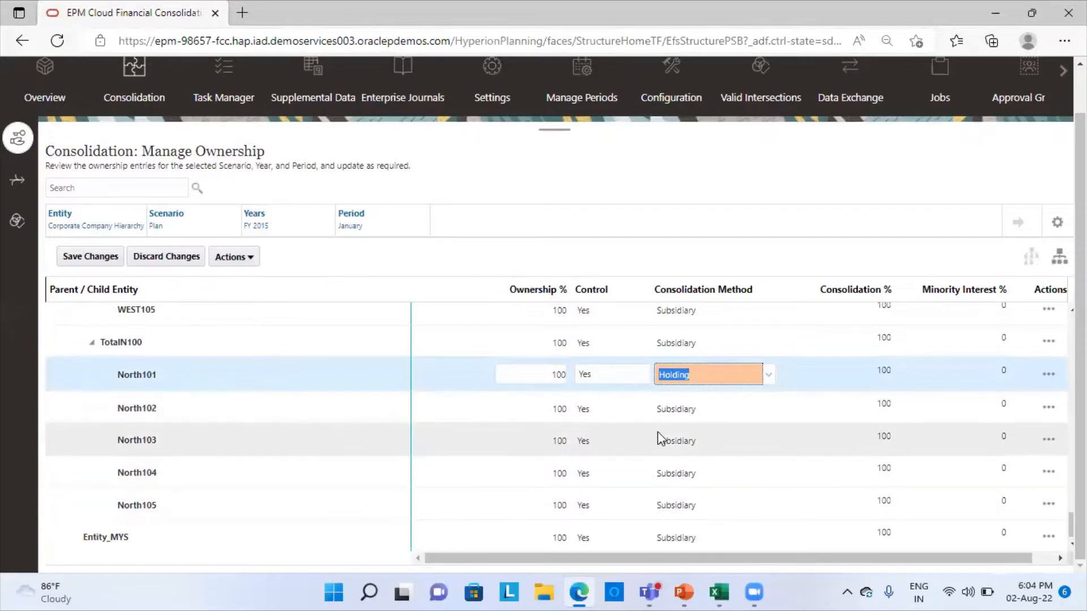
Step: Select Subsidiary as the consolidation method for North102, North103 and North104
left_click(679, 413)
left_click(766, 415)
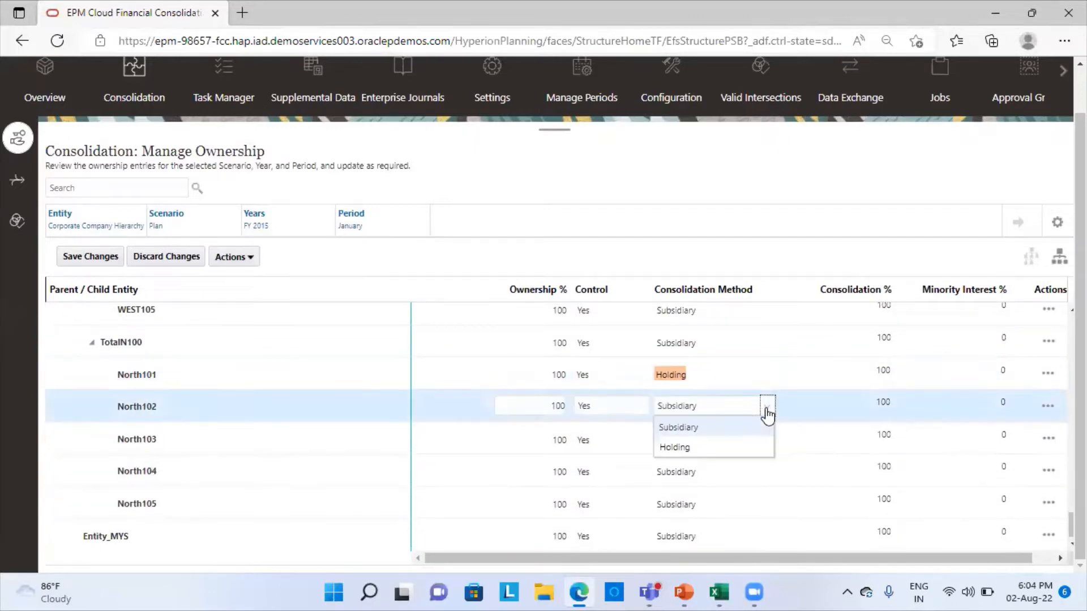
left_click(688, 429)
left_click(700, 440)
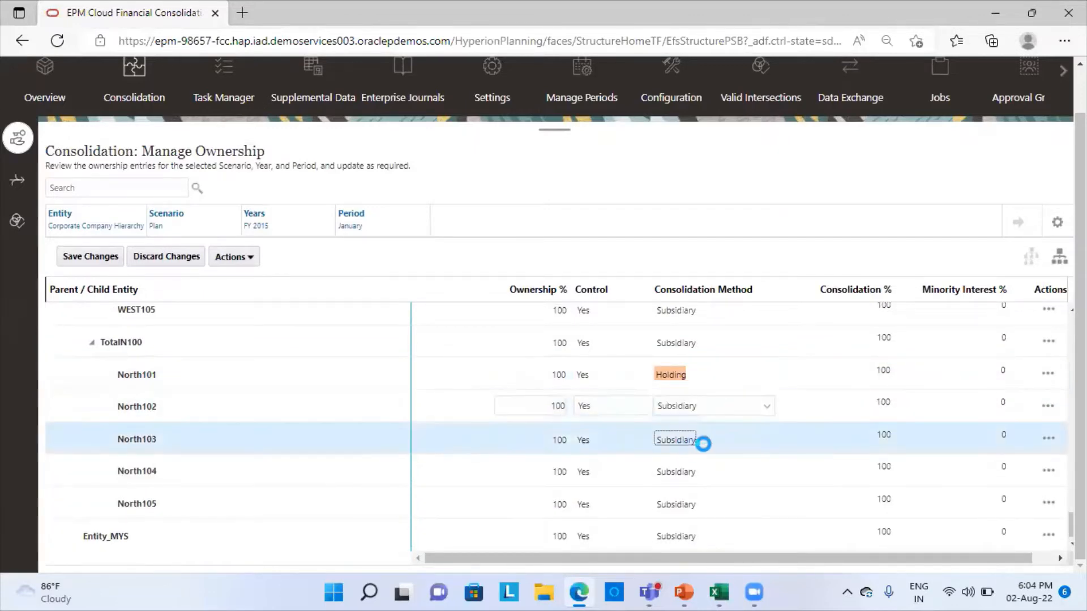
left_click(768, 445)
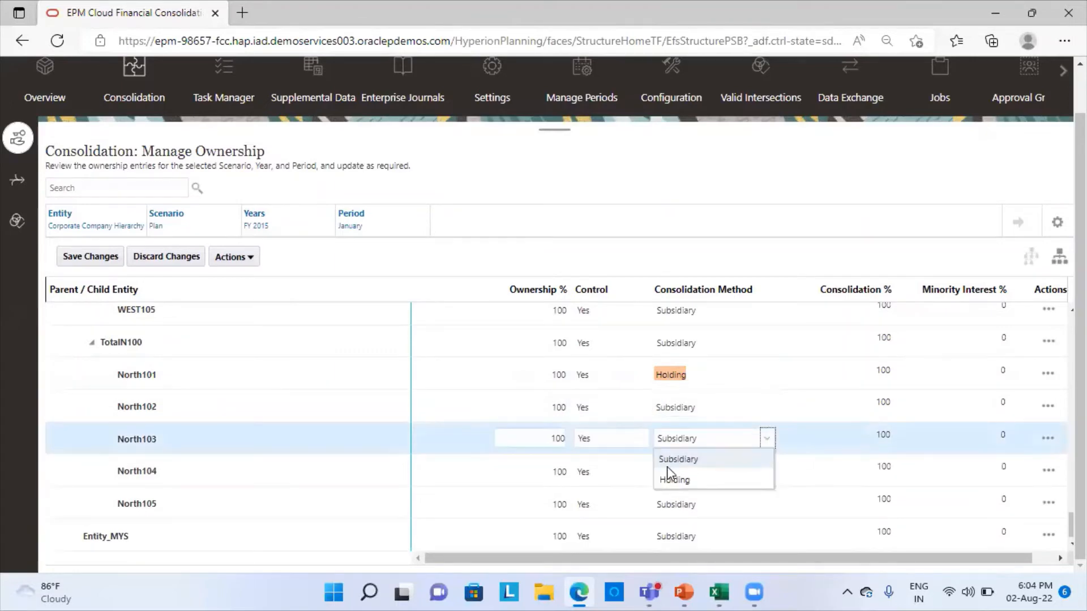
left_click(682, 464)
left_click(722, 476)
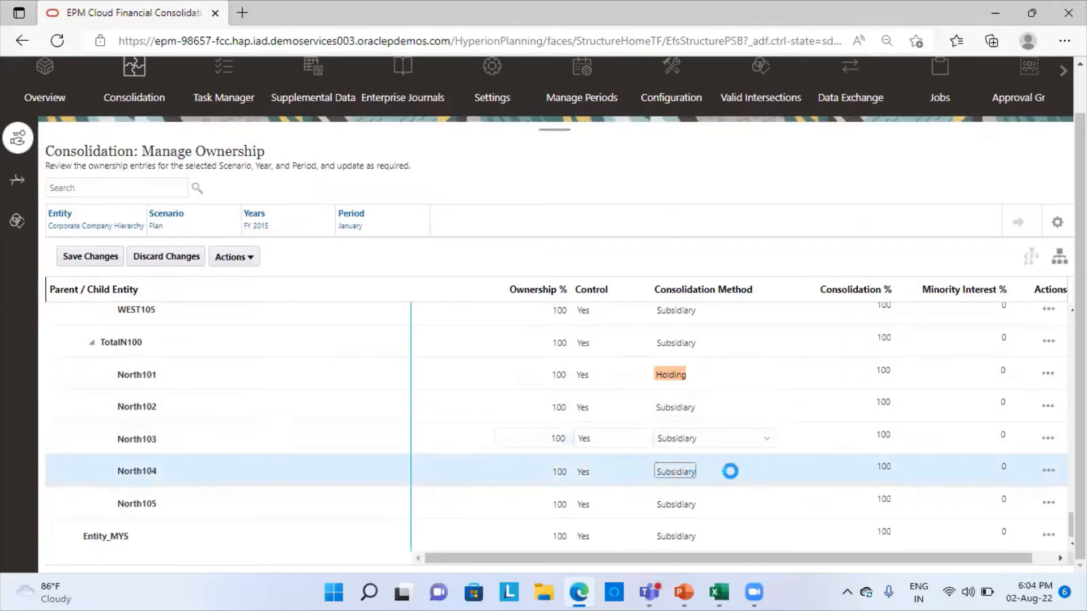
left_click(768, 471)
left_click(700, 494)
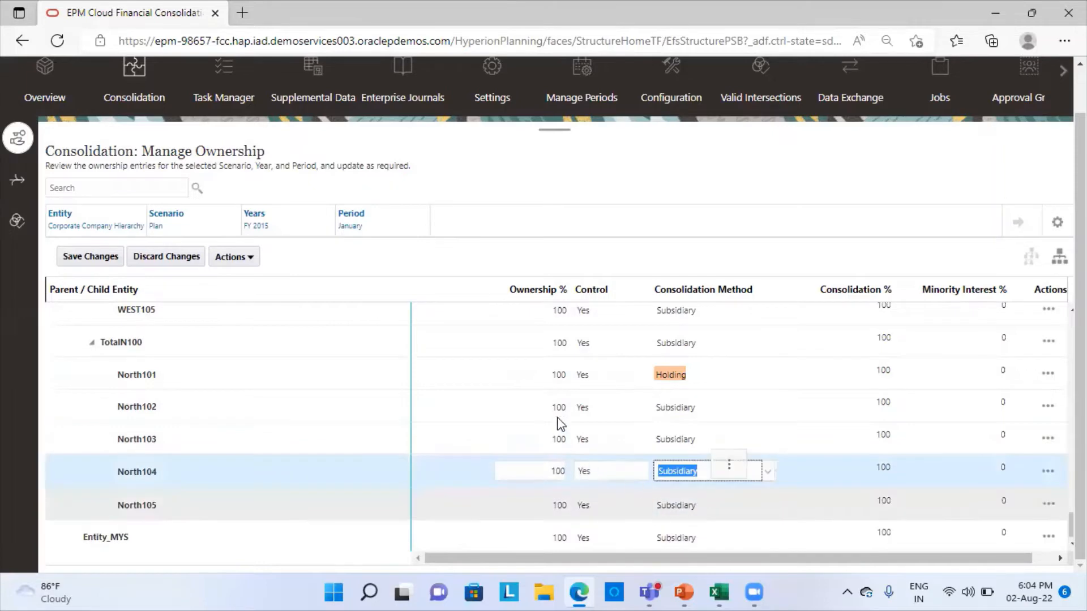
Step: Check North102's ownership percentage and save the ownership data
left_click(556, 406)
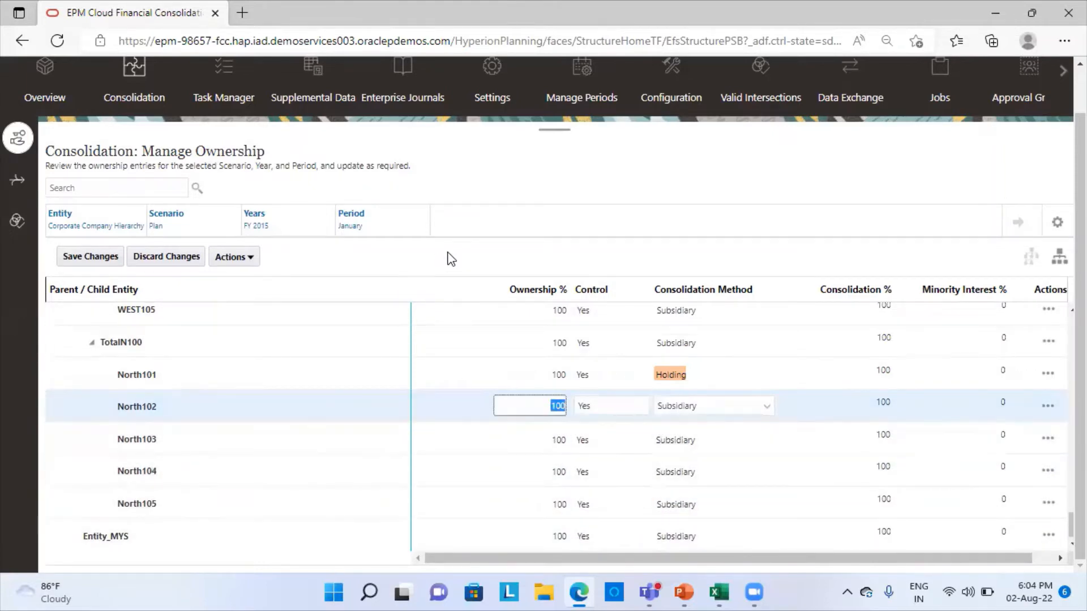
left_click(567, 166)
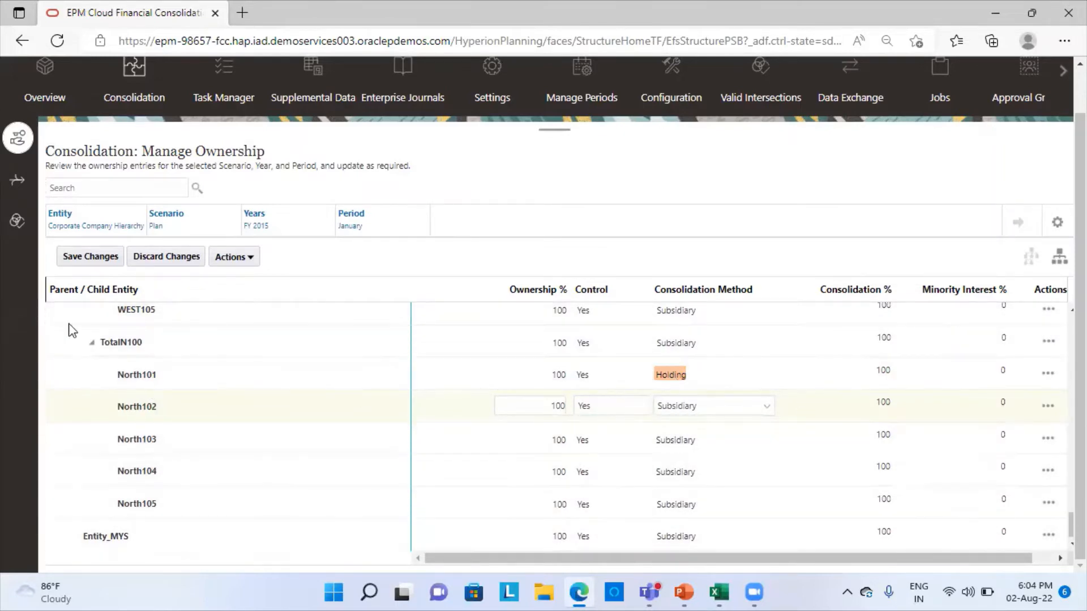
left_click(88, 257)
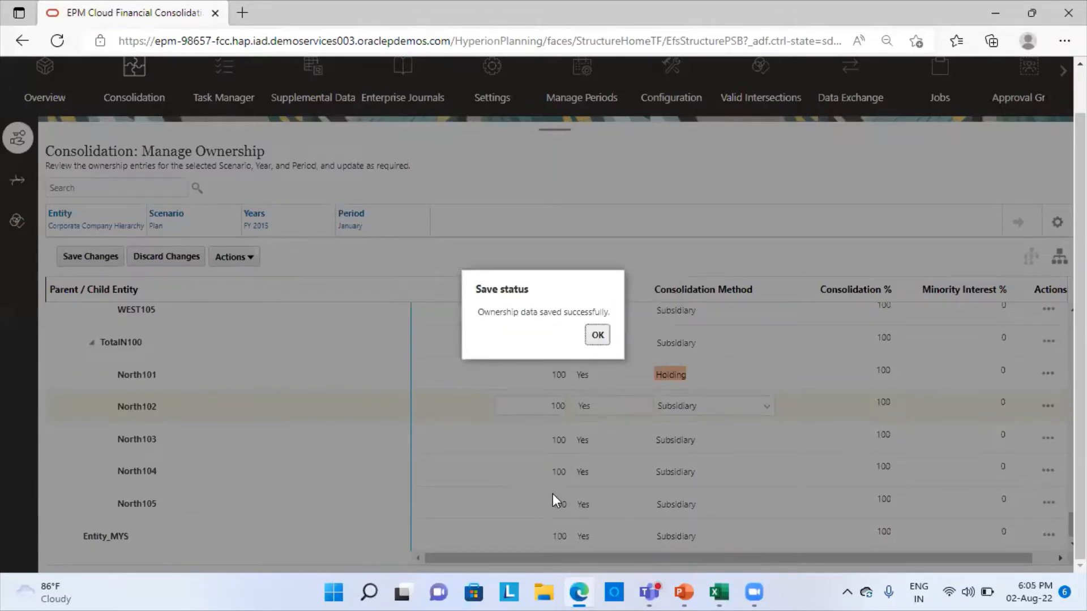
left_click(597, 336)
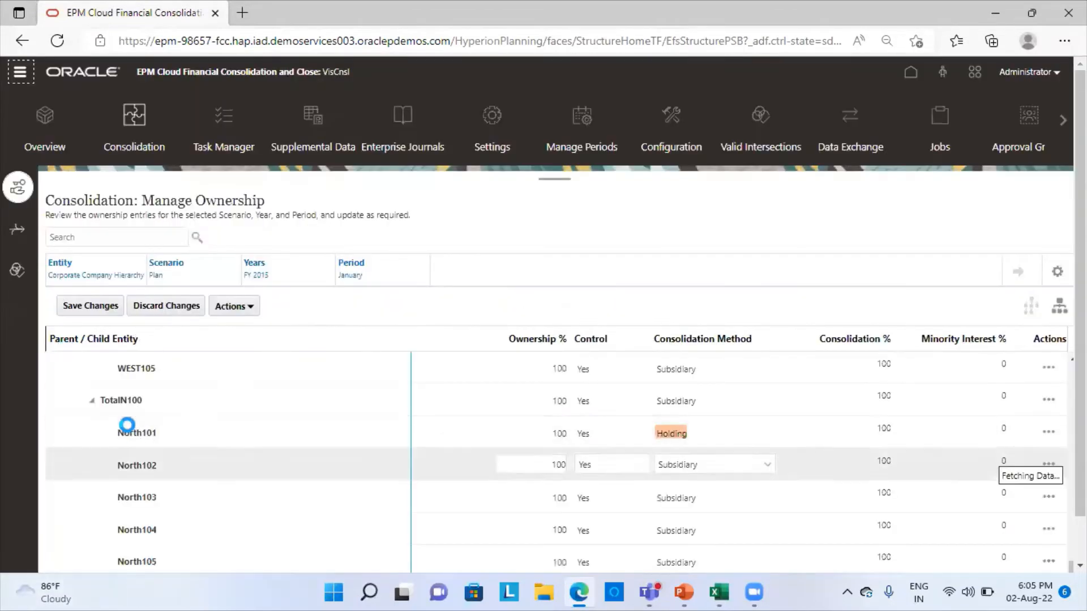
Step: Recompute the ownership data for scenario Plan, year FY 2015, starting from January
left_click(249, 309)
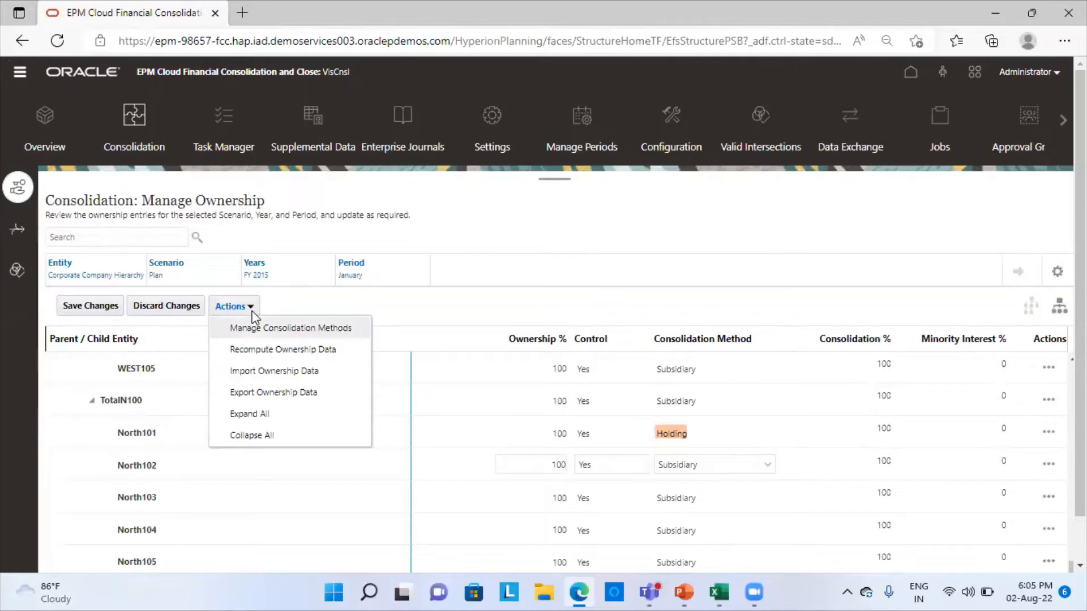
left_click(274, 350)
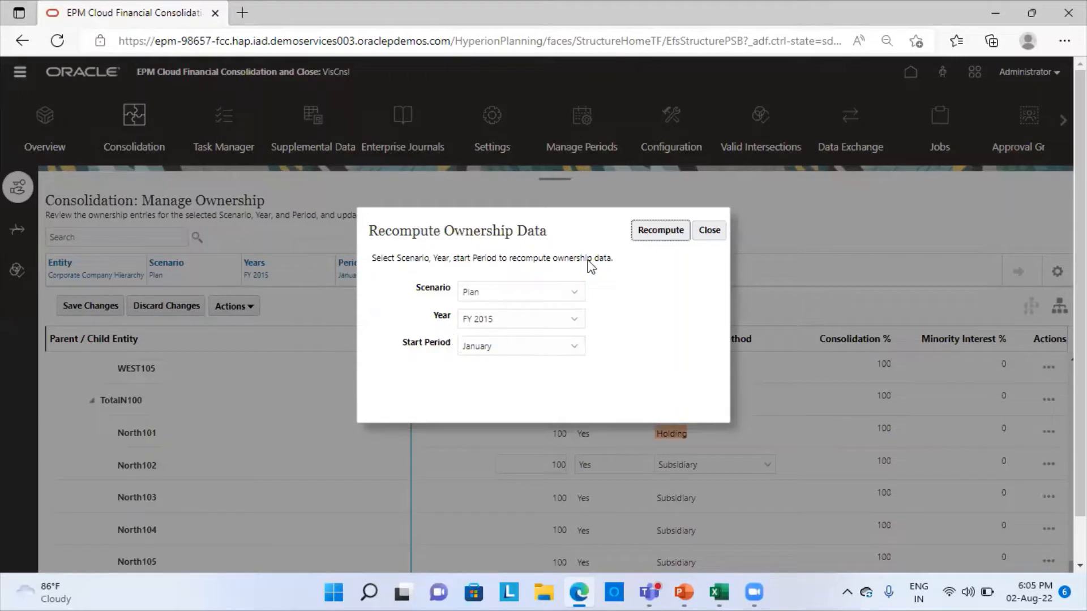
left_click(660, 230)
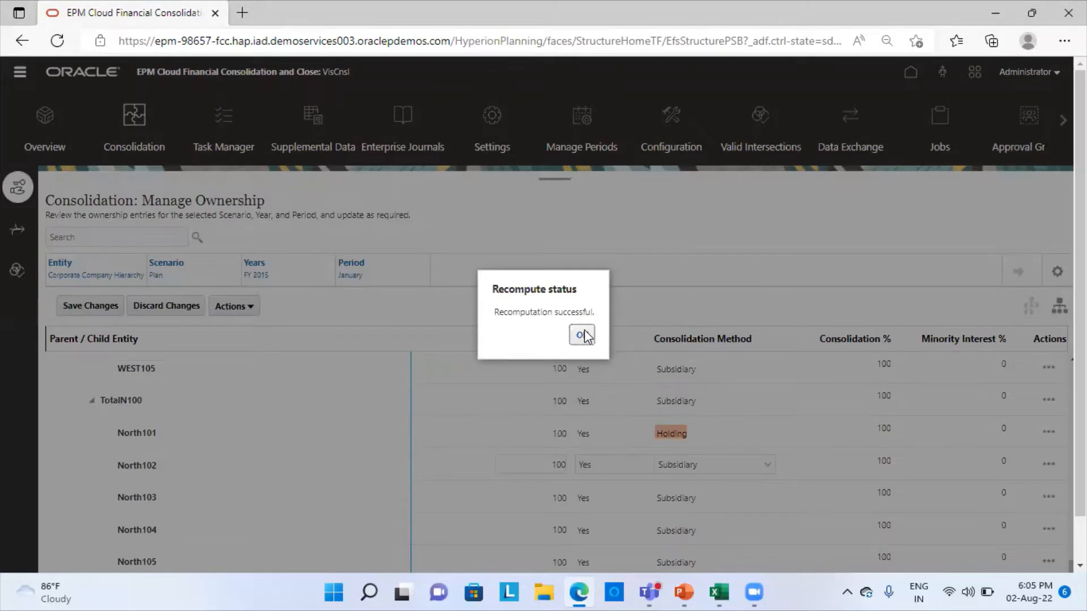
left_click(582, 334)
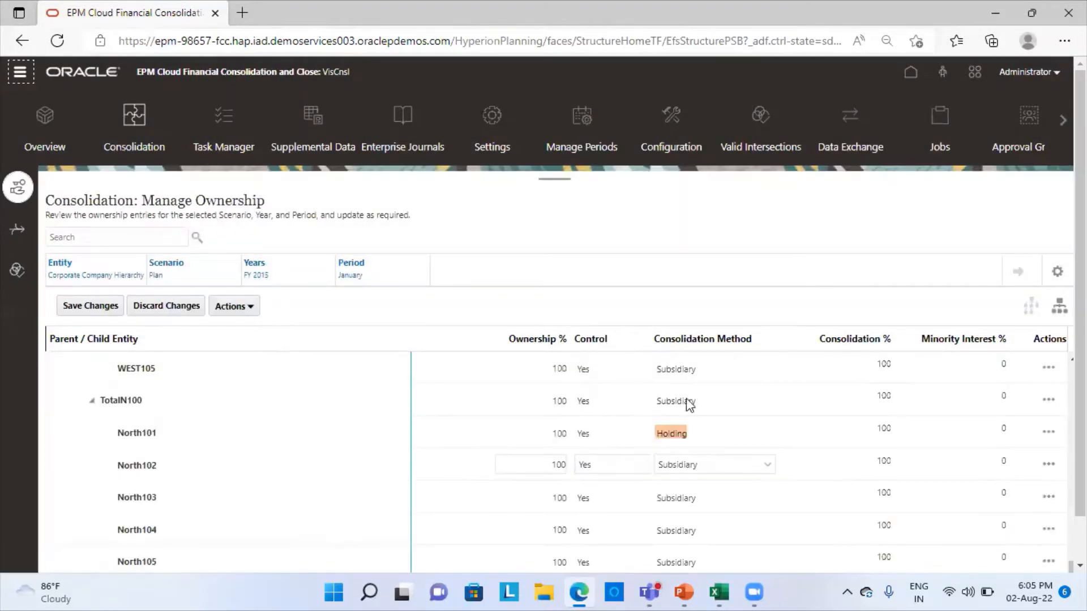
Step: Review the consolidation methods of the EAST, WEST and North entities in the ownership grid
scroll(432, 482, "up", 3)
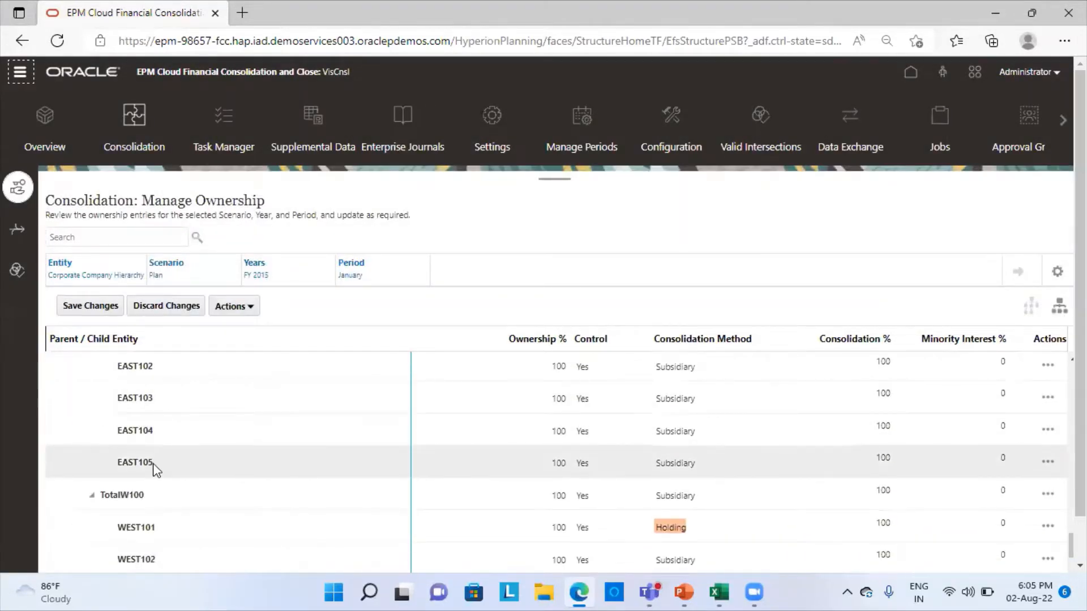
scroll(164, 441, "down", 3)
scroll(313, 459, "down", 2)
scroll(313, 456, "up", 5)
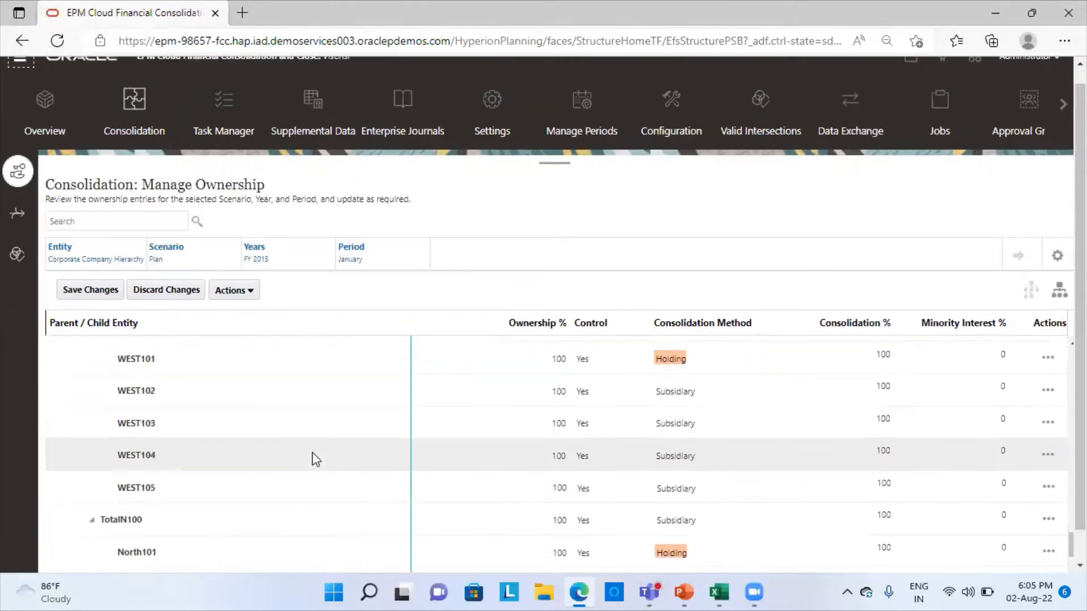
scroll(164, 445, "down", 5)
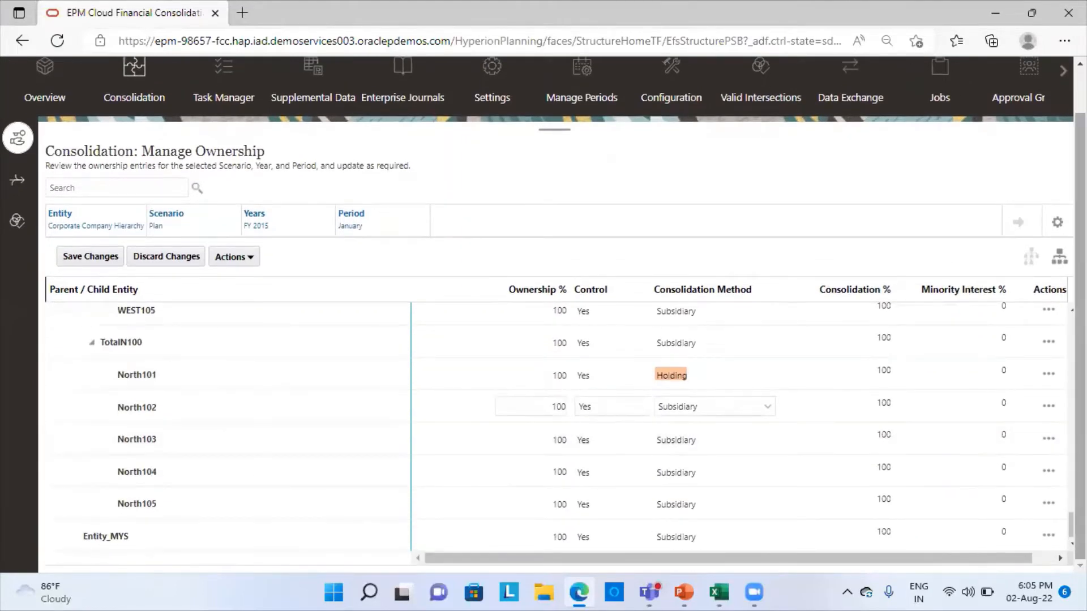
scroll(938, 198, "up", 2)
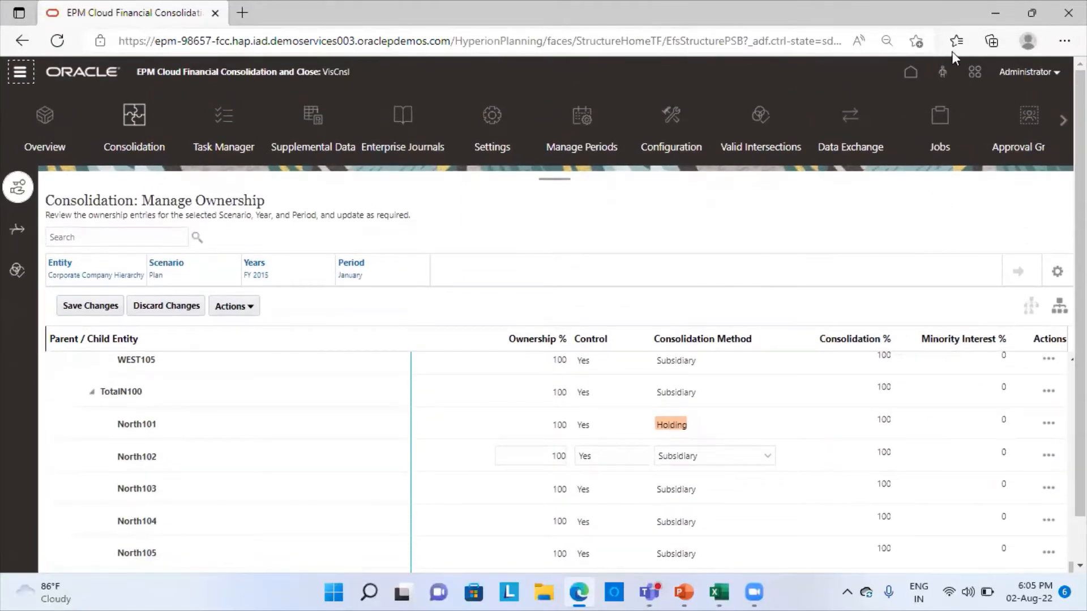
Step: Open the Data Status form and examine the January calculation status of North101 to North105 and TotalN100
left_click(19, 72)
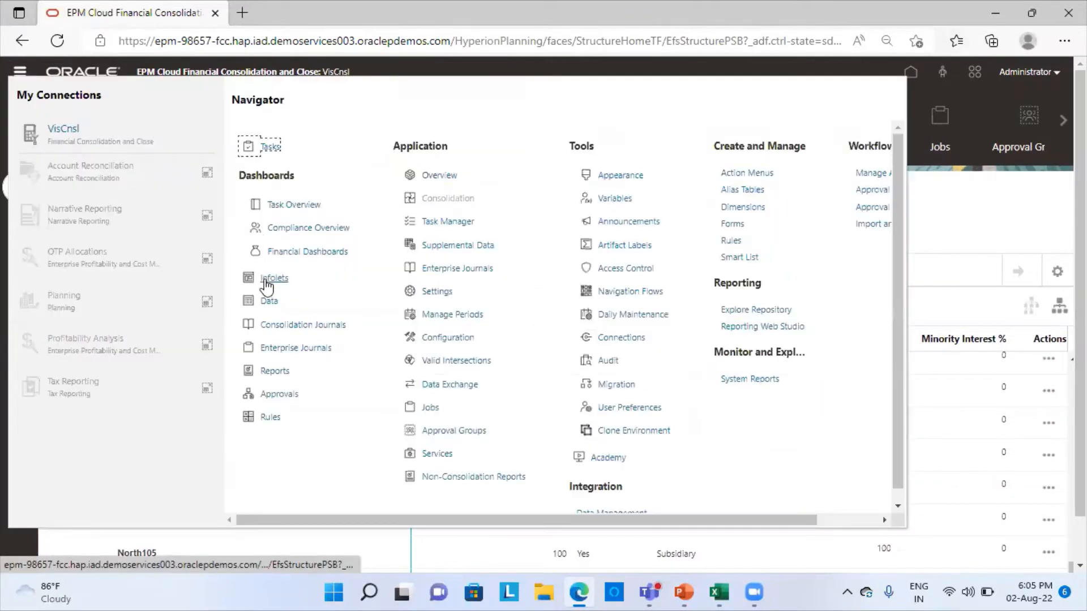
left_click(270, 302)
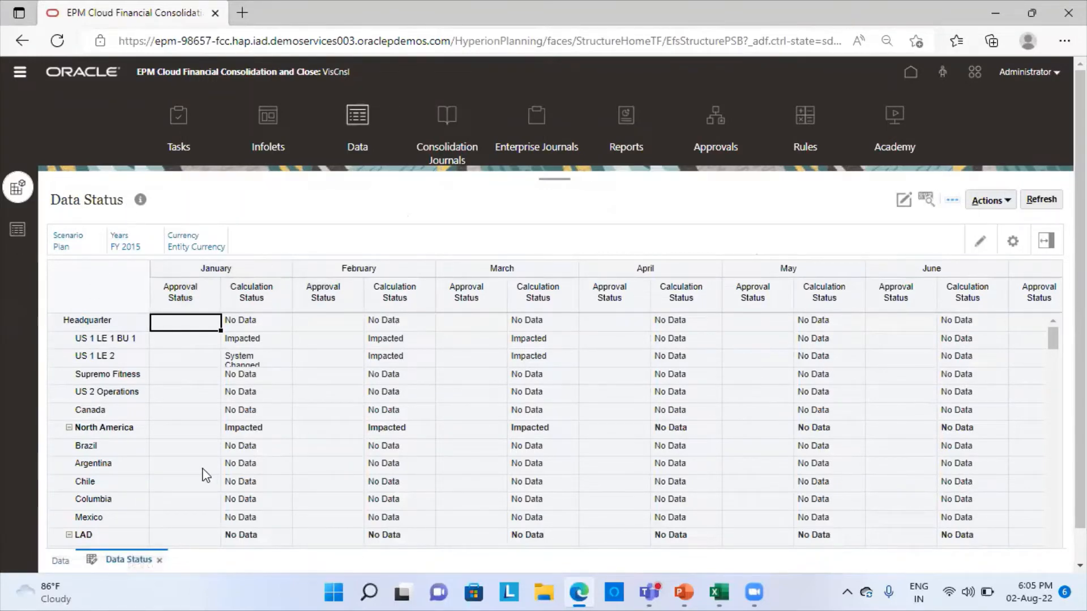
scroll(216, 462, "down", 12)
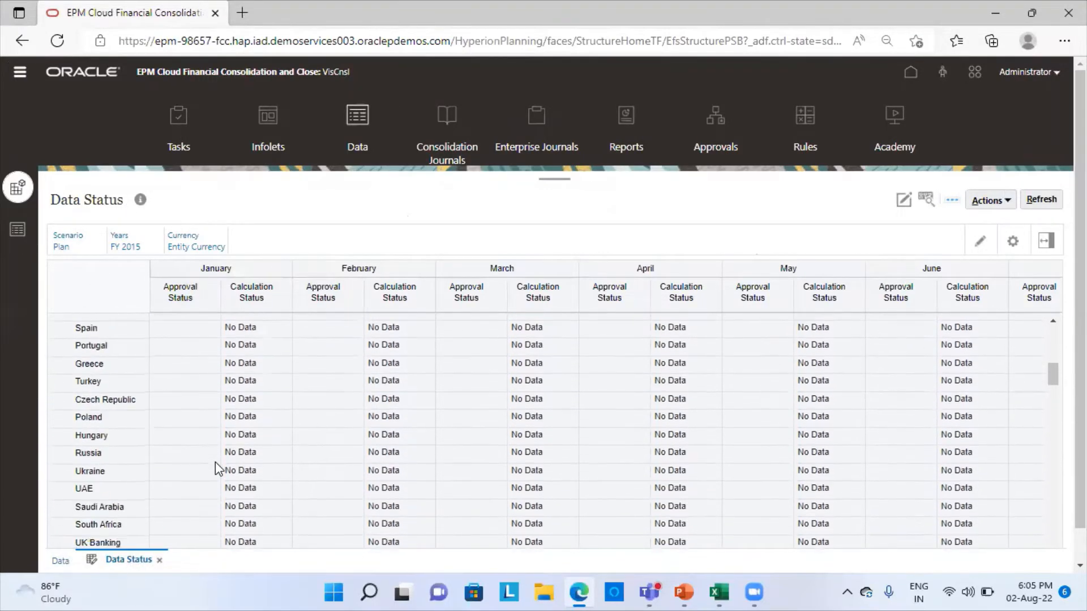
scroll(215, 462, "down", 10)
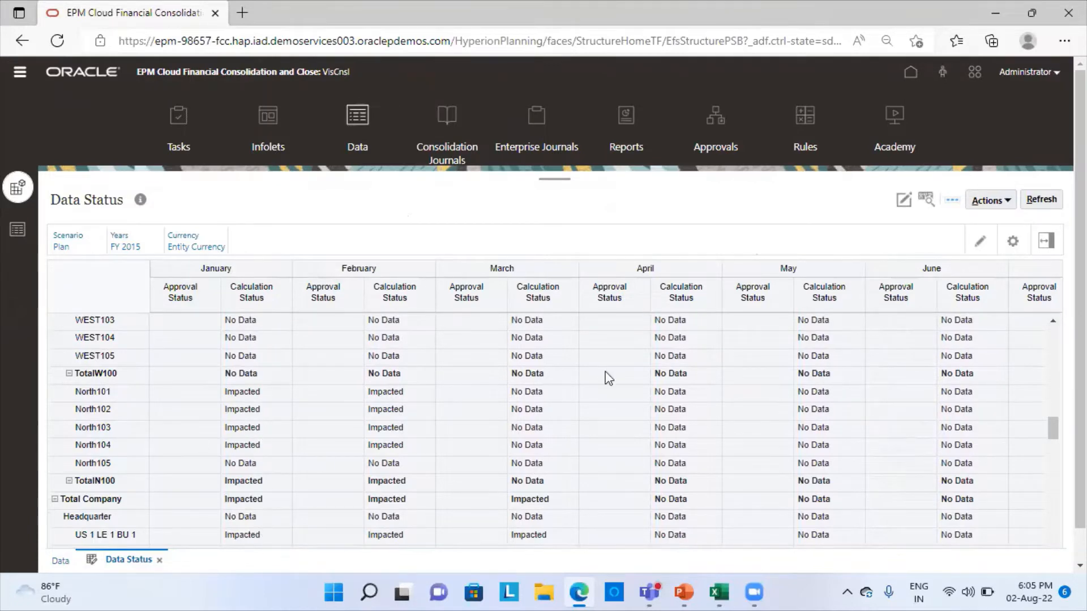
Step: Run the Consolidate business rule for entity N_100, period Jan, scenario Plan and year FY15, and check the North entities' calculation status
left_click(1008, 201)
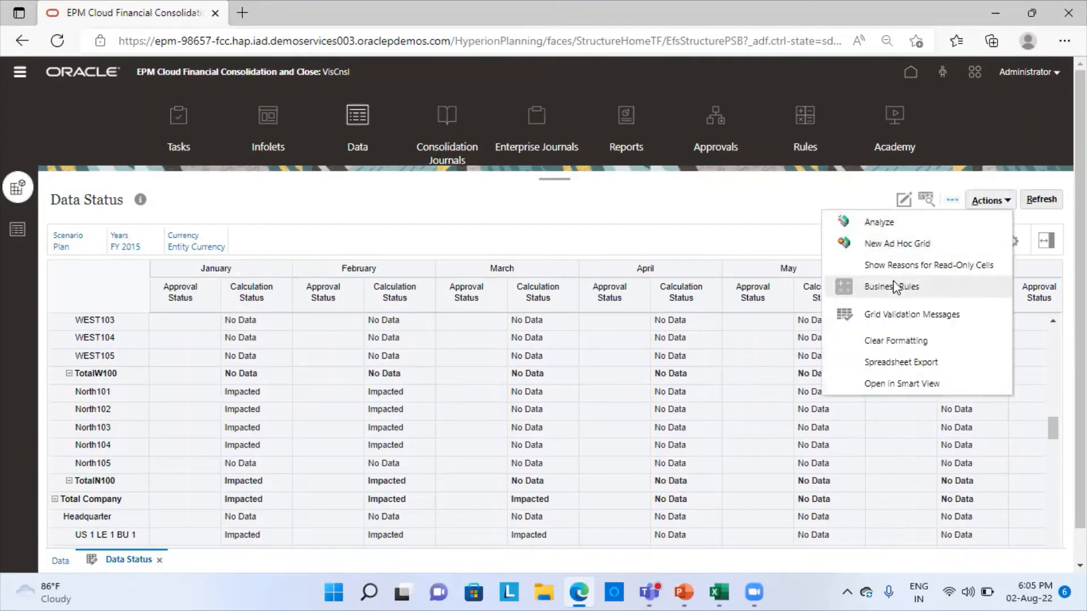
left_click(886, 280)
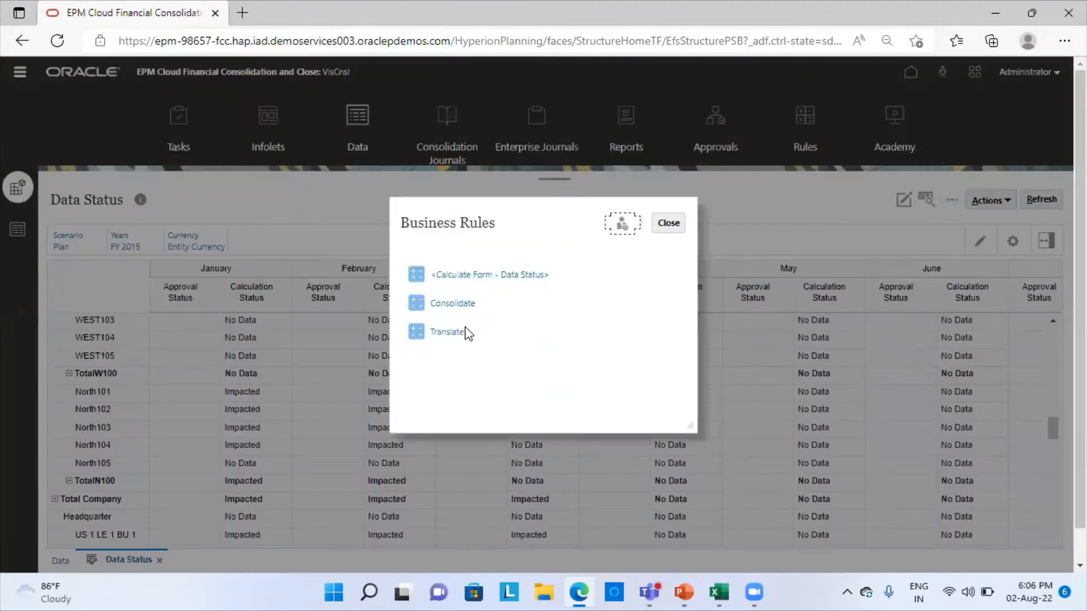
left_click(464, 305)
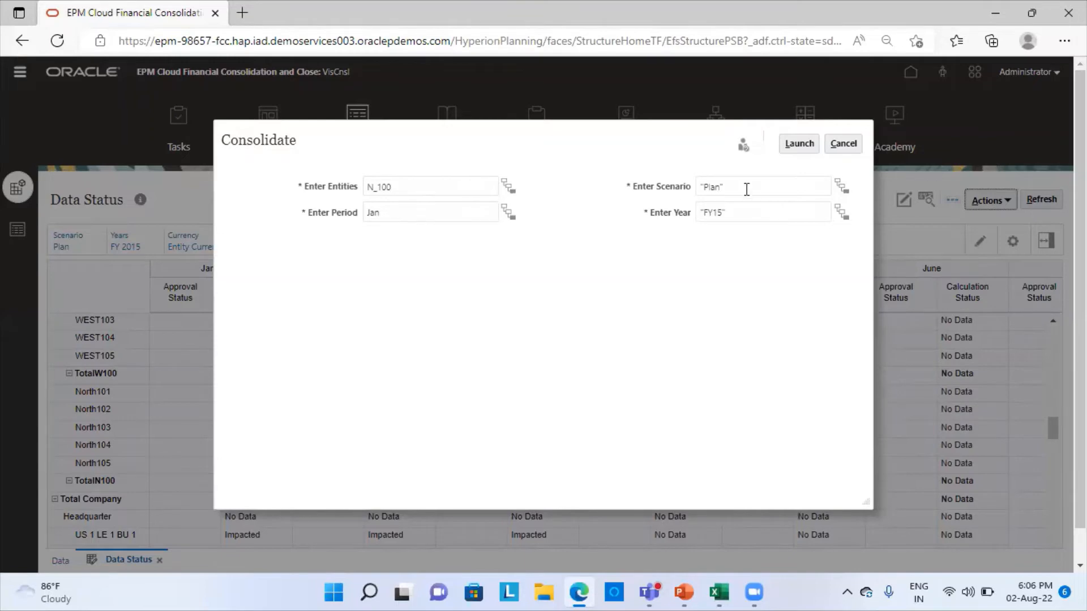
left_click(800, 149)
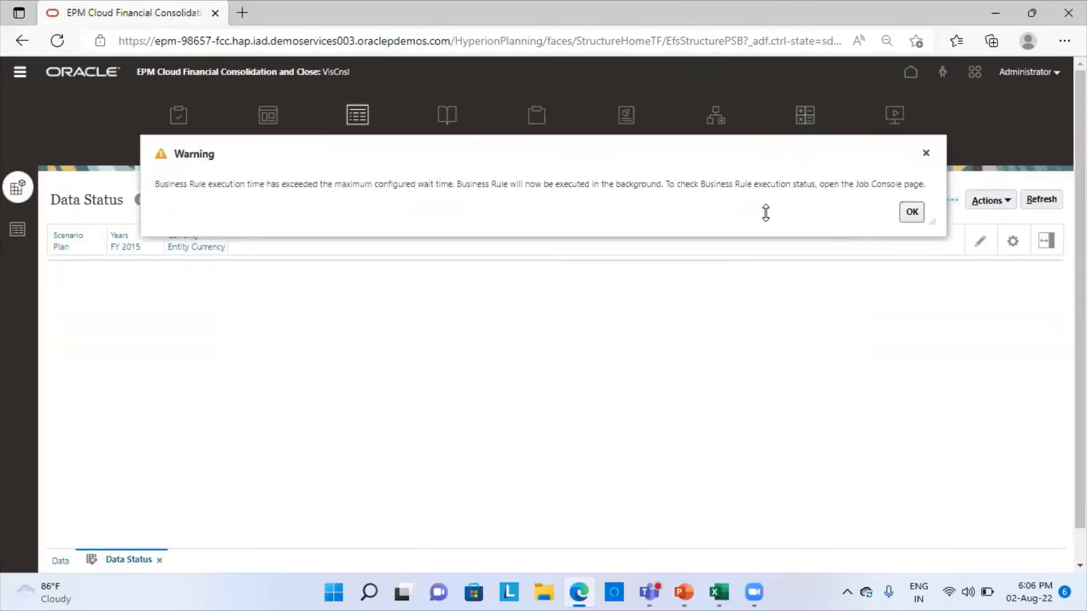
left_click(911, 214)
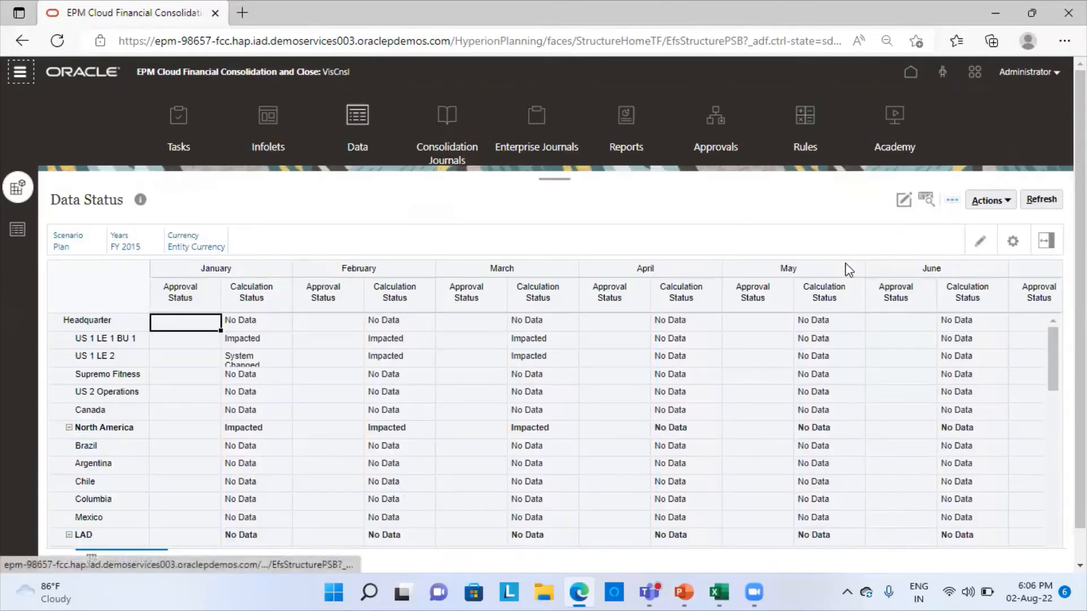
scroll(229, 461, "down", 3)
scroll(230, 462, "down", 10)
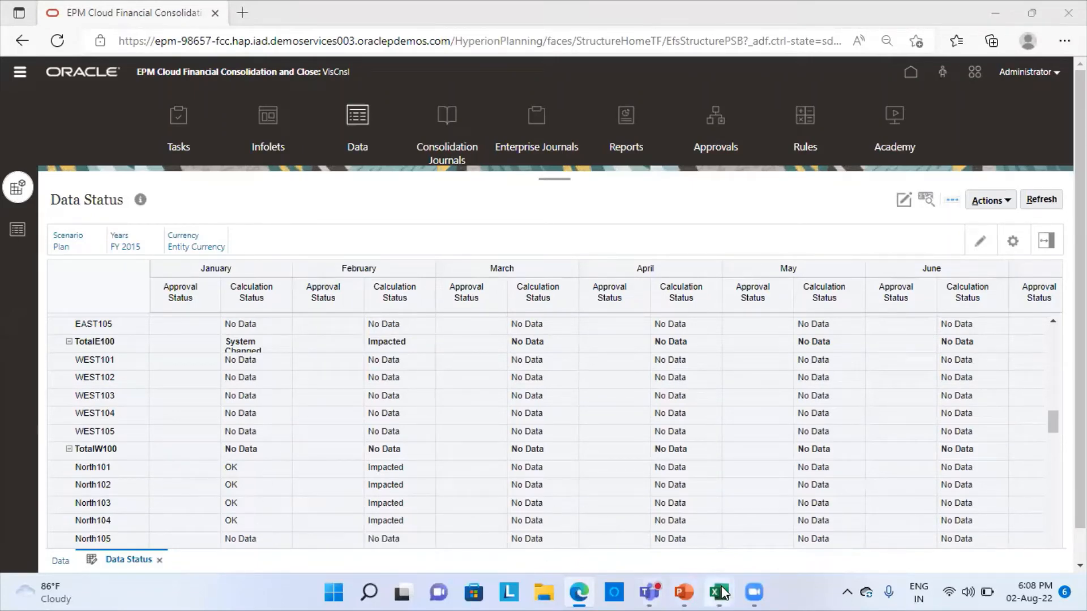
Step: Switch to the Excel workbook "100 %Invst in 3 subs" and rename its data sheet as Input
mouse_move(722, 591)
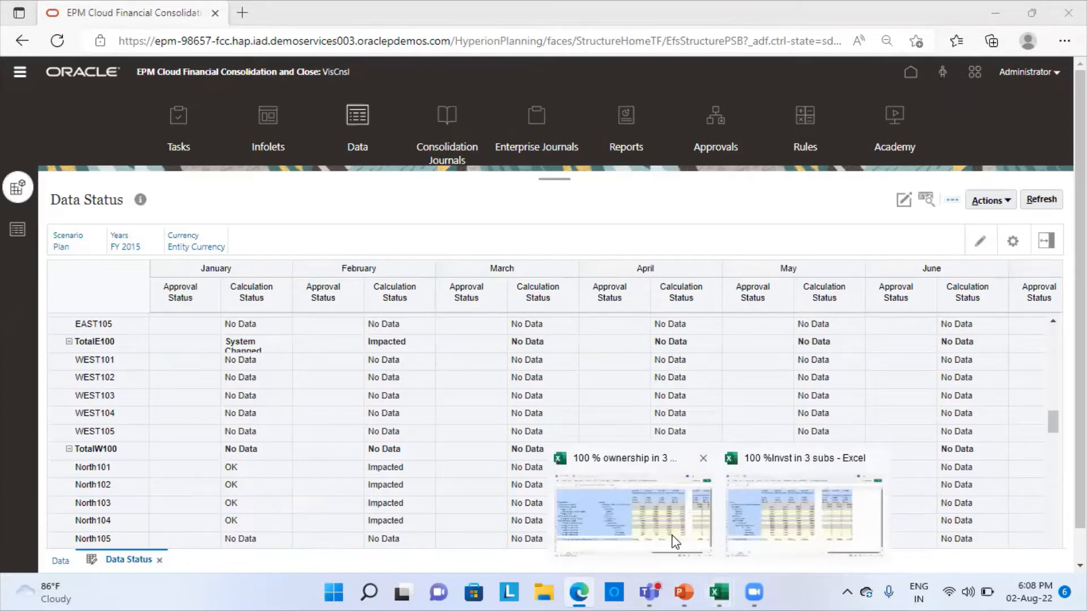
left_click(769, 502)
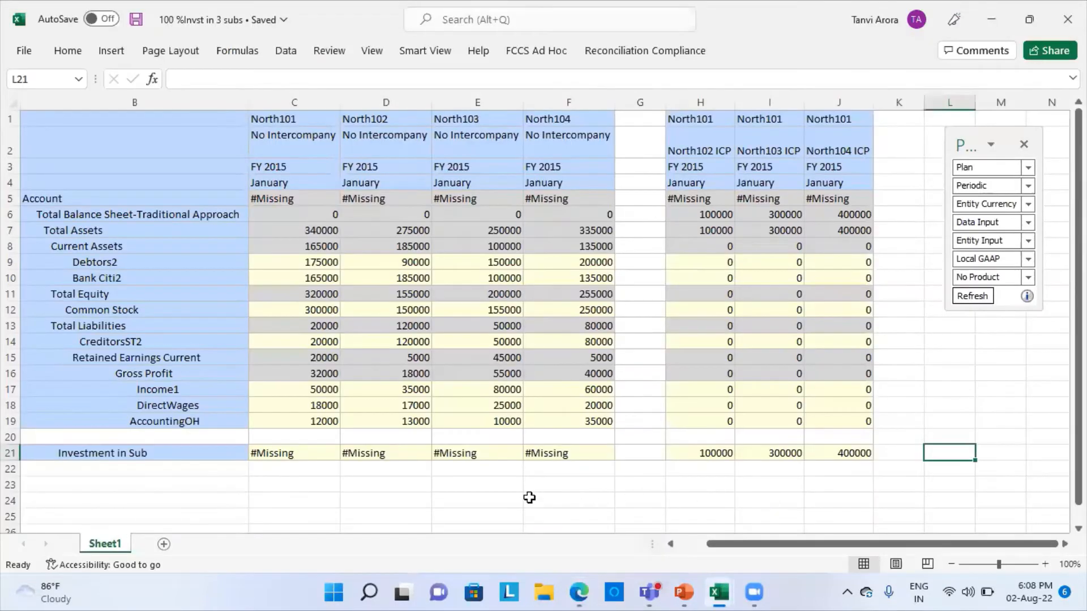
left_click(394, 501)
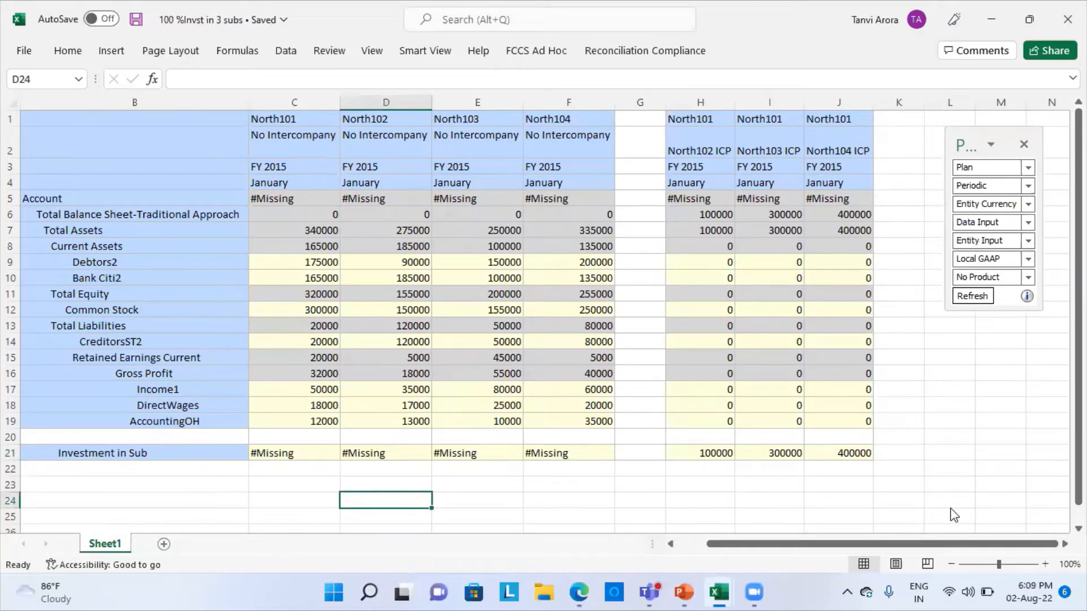
right_click(104, 544)
left_click(157, 370)
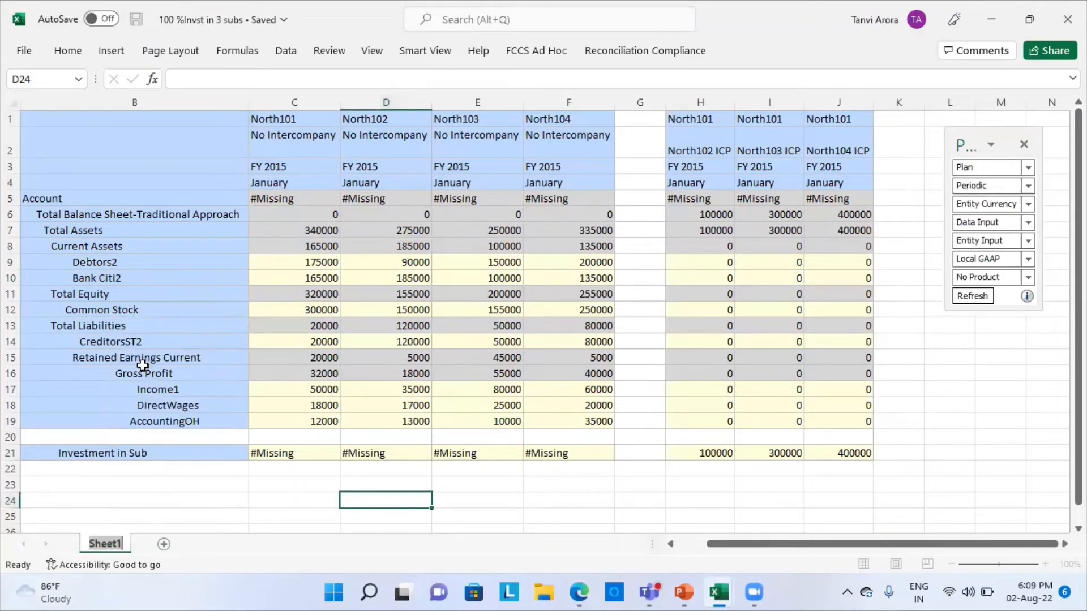
type("I")
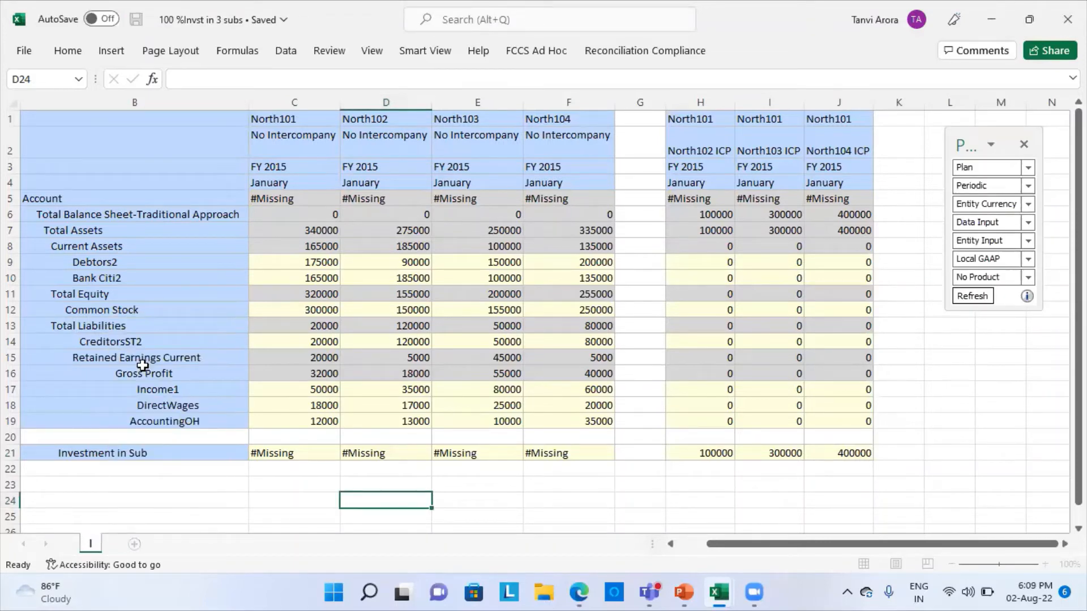
type("nput")
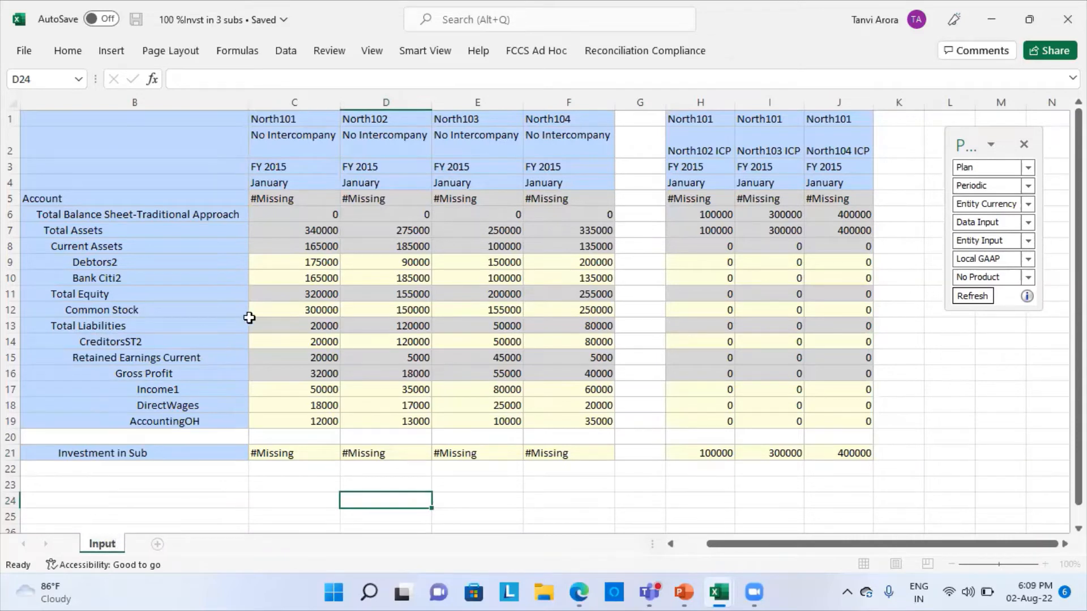
left_click(100, 497)
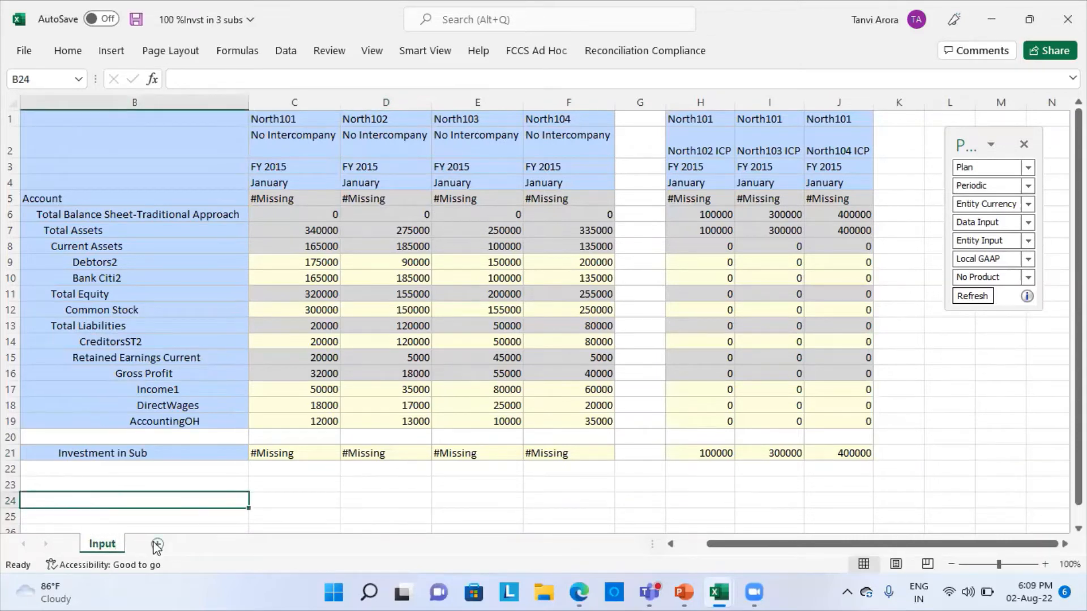
Step: Add a new worksheet after the Input sheet and name it Output
left_click(157, 544)
right_click(156, 544)
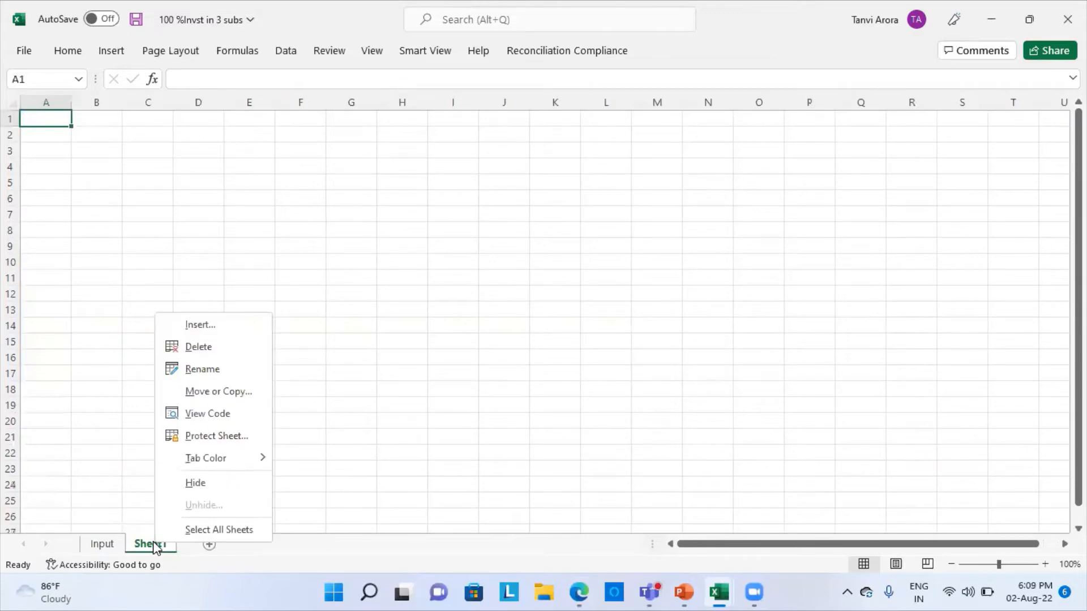
left_click(221, 365)
key("BackSpace")
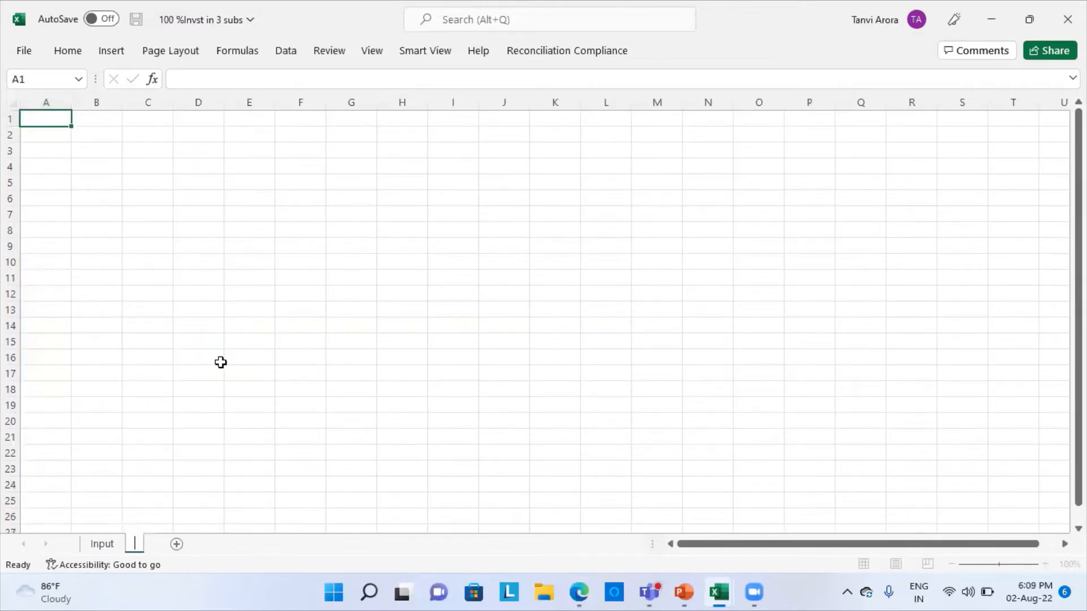
type("Output")
key("Return")
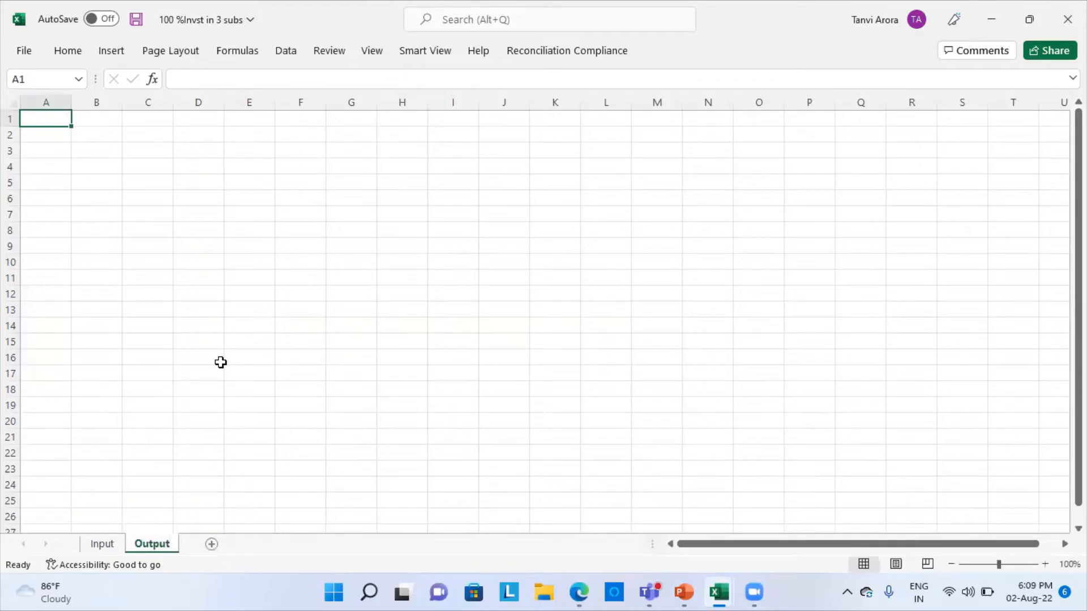
Step: Start an ad hoc analysis on the Output sheet with the Consol plan type and move the POV toolbar clear of the grid
left_click(244, 439)
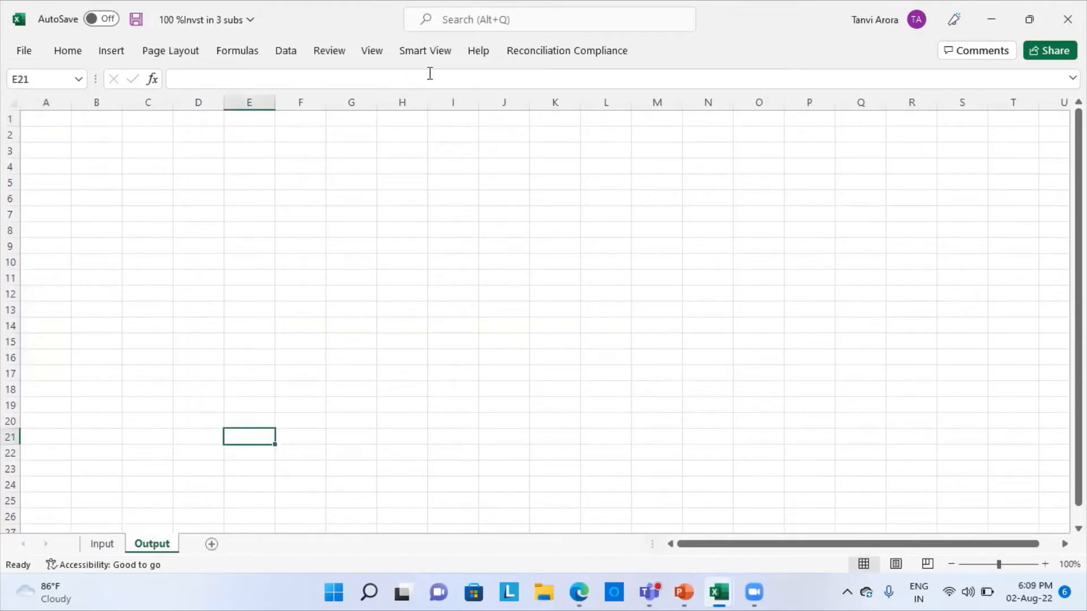
left_click(425, 50)
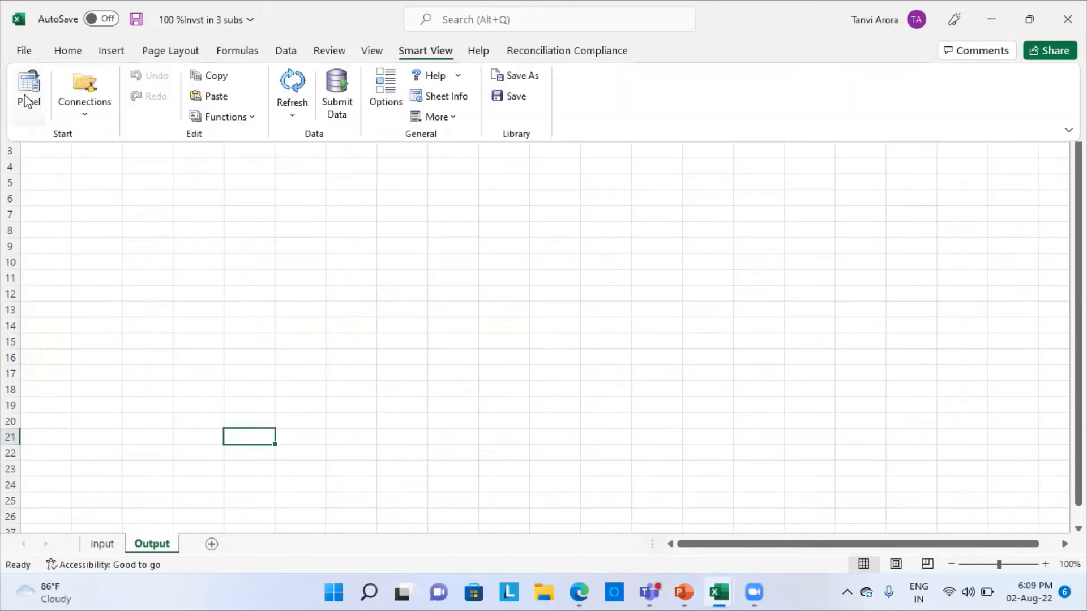
left_click(28, 91)
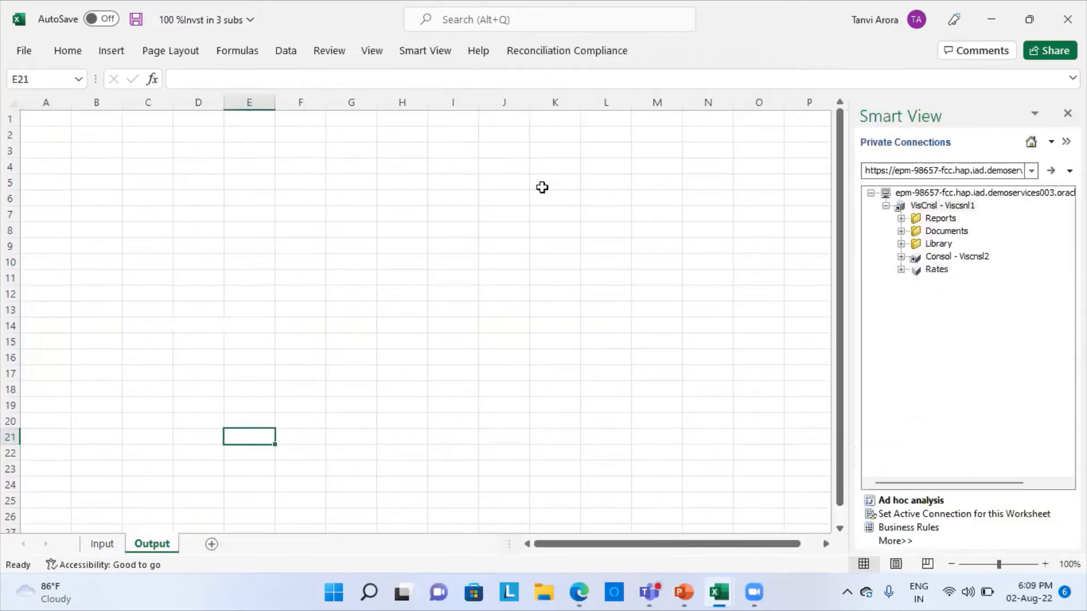
left_click(927, 500)
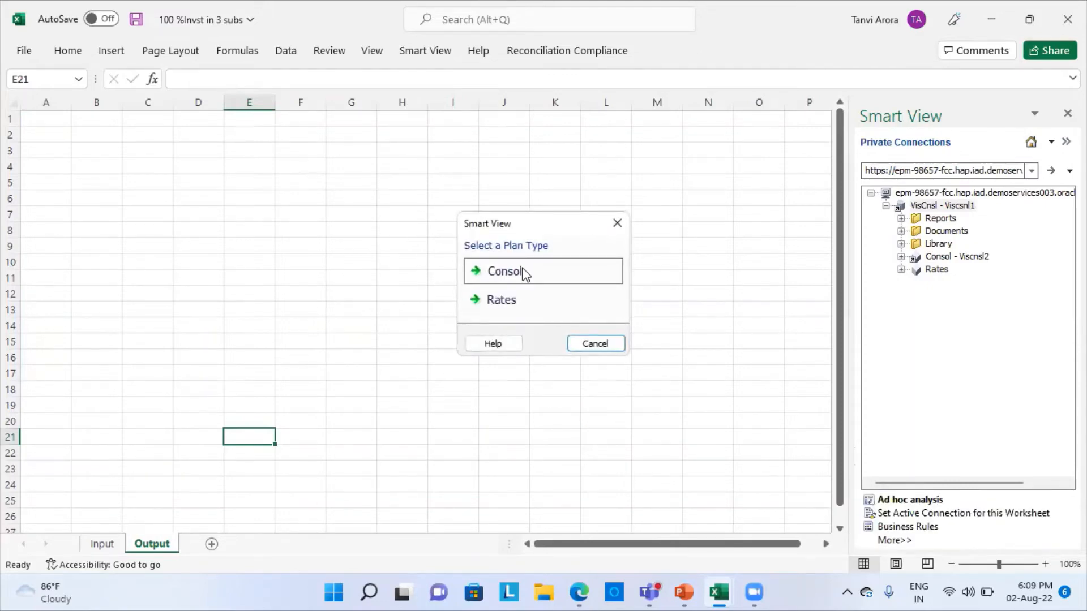
left_click(523, 274)
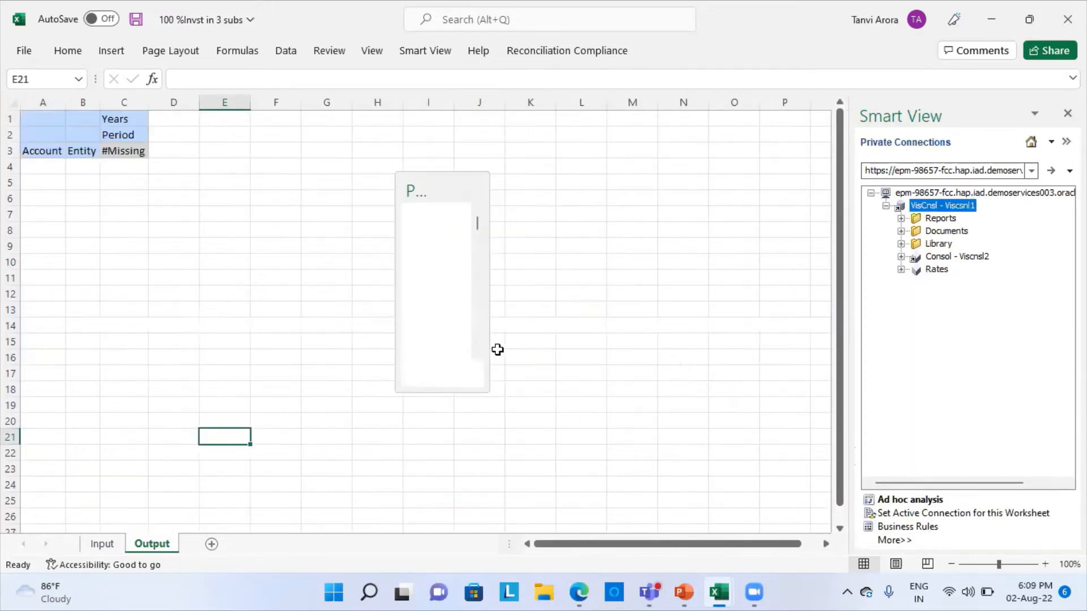
left_click(587, 312)
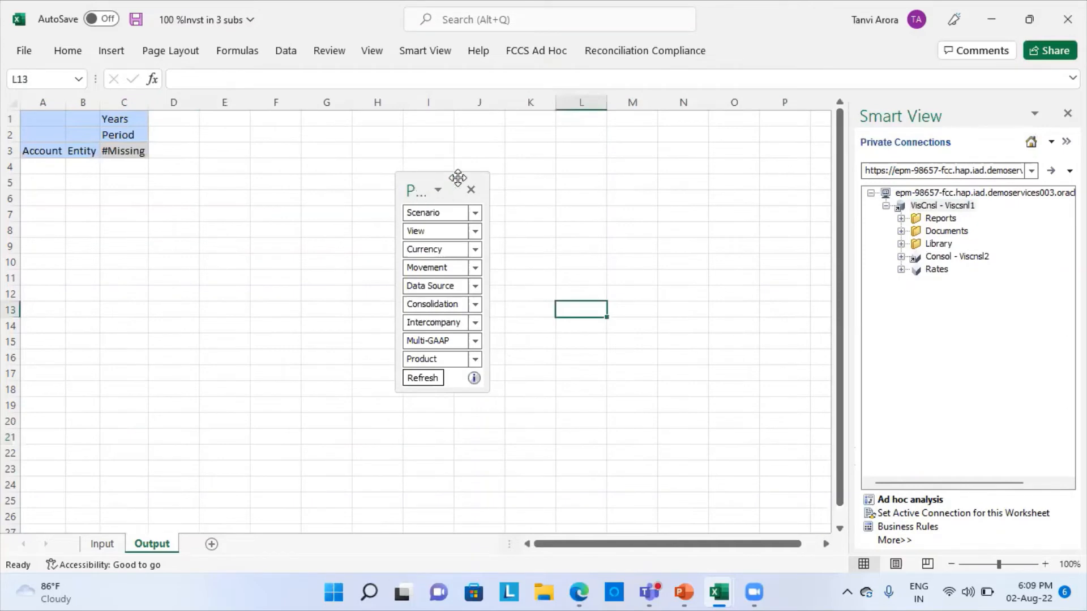
left_click_drag(457, 177, 752, 127)
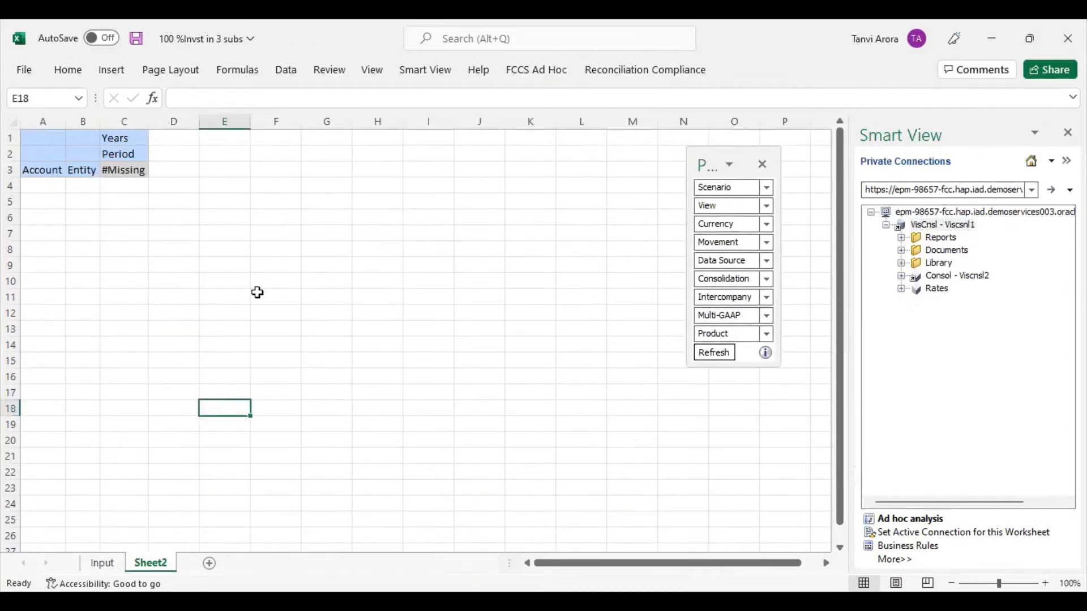
Step: Change the alias table used by the ad hoc grid
left_click(258, 292)
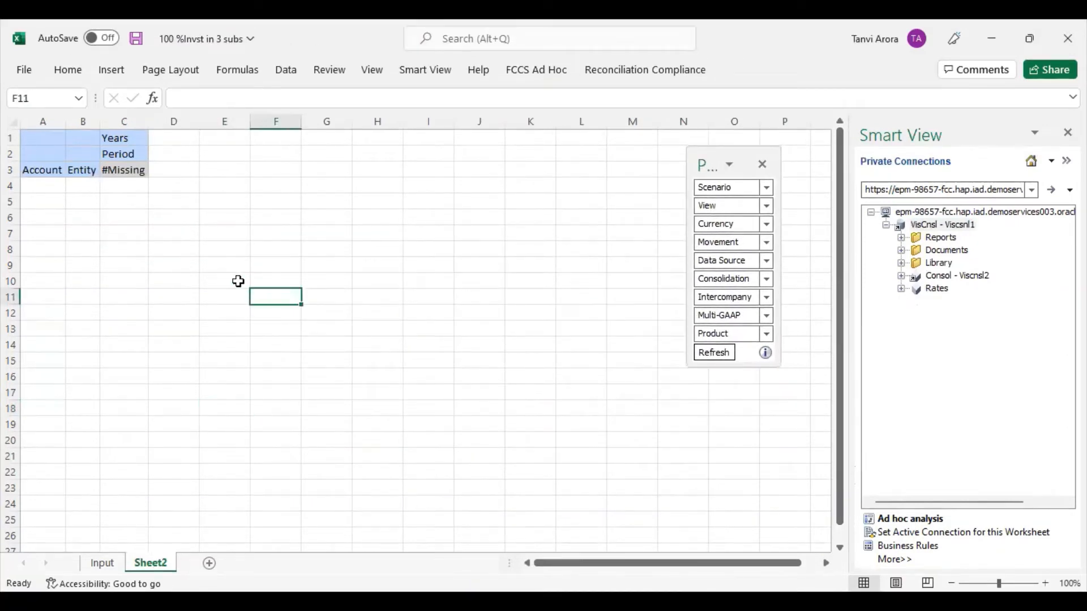
left_click(150, 238)
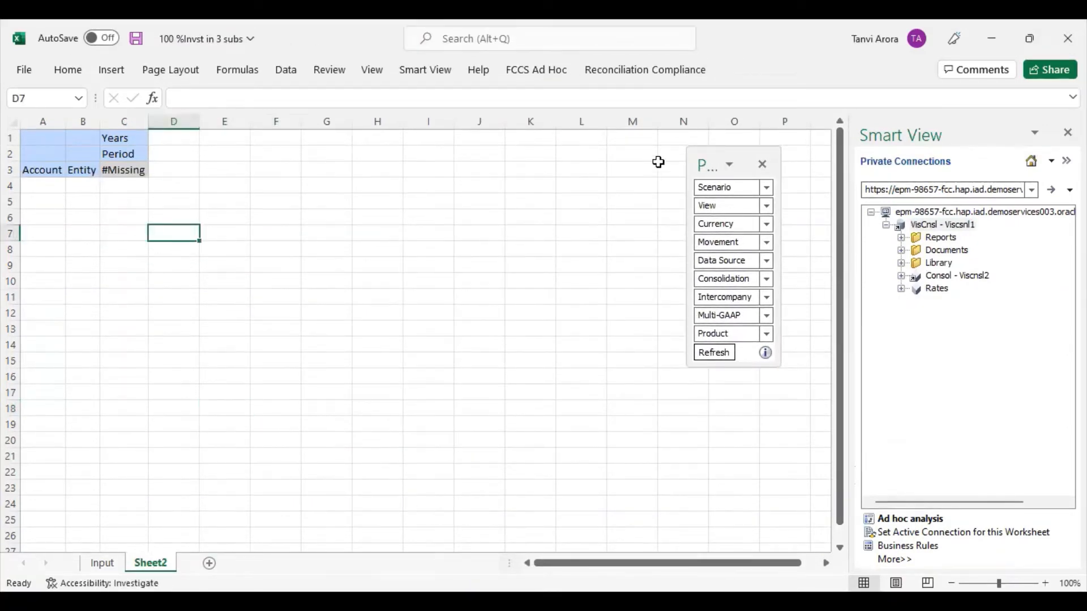
left_click(536, 70)
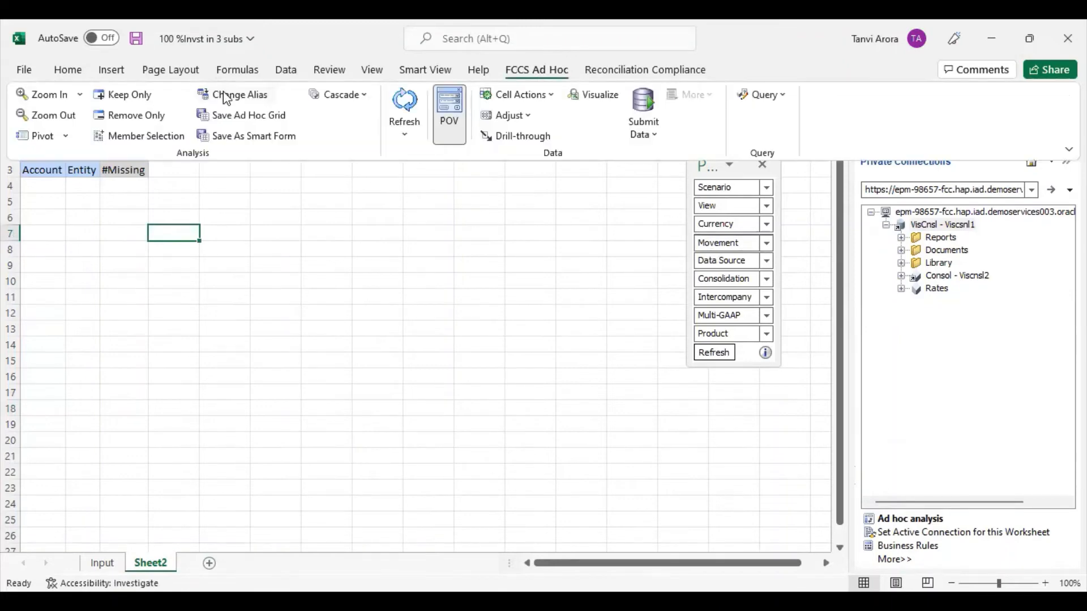
left_click(229, 93)
left_click(446, 314)
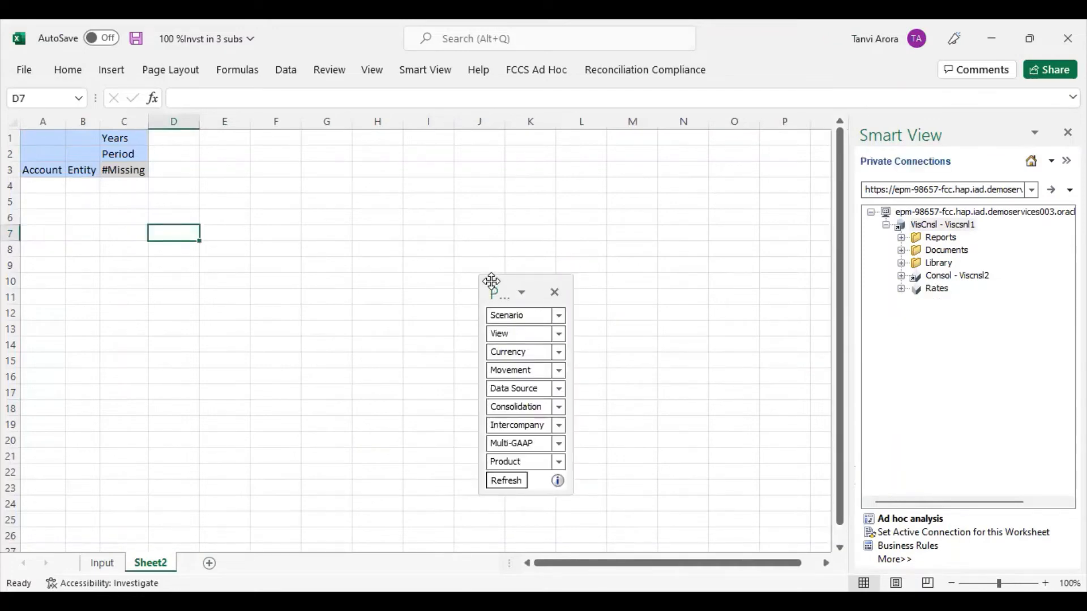
Step: Set the POV's Scenario to Plan, View to Periodic and Currency to Parent Currency
left_click(743, 193)
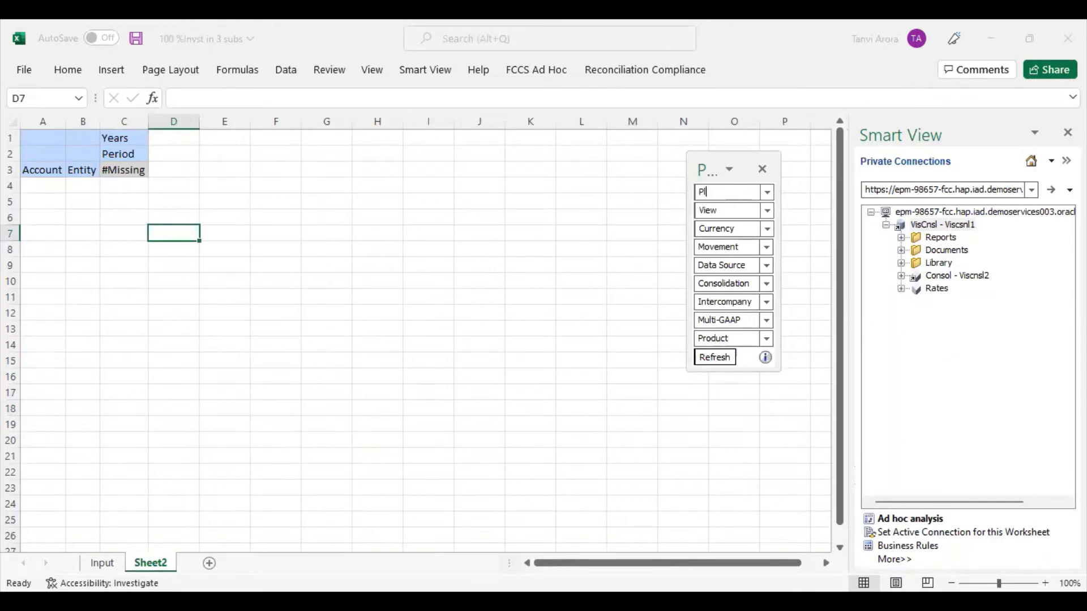
left_click(729, 207)
key("BackSpace")
left_click(743, 229)
type("Paren")
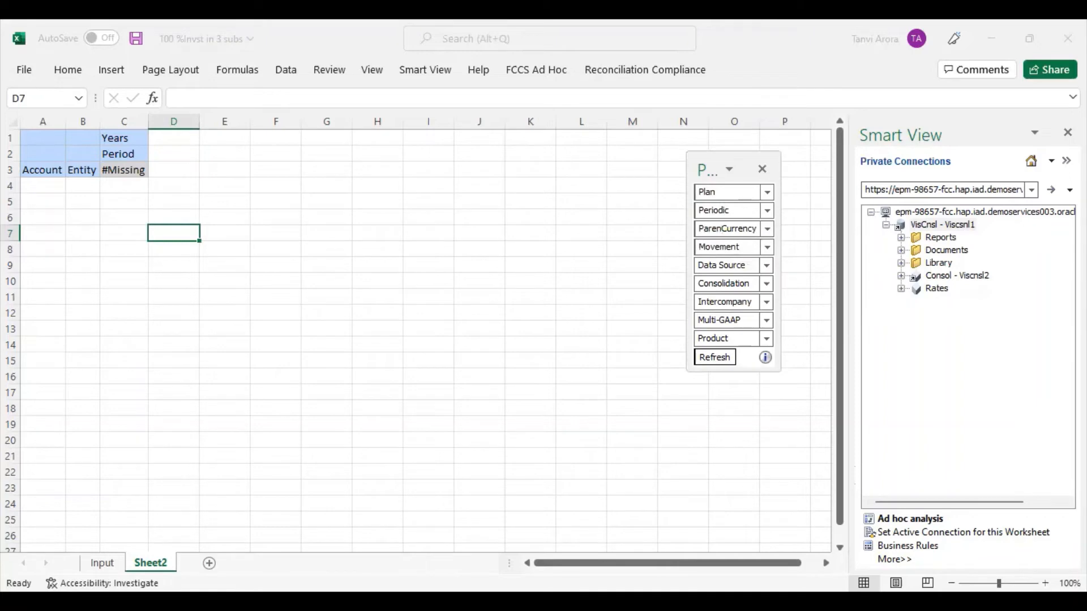
type("t")
Step: Leave Movement at its top member and set the POV's Data Source to Total Data Source
double_click(744, 246)
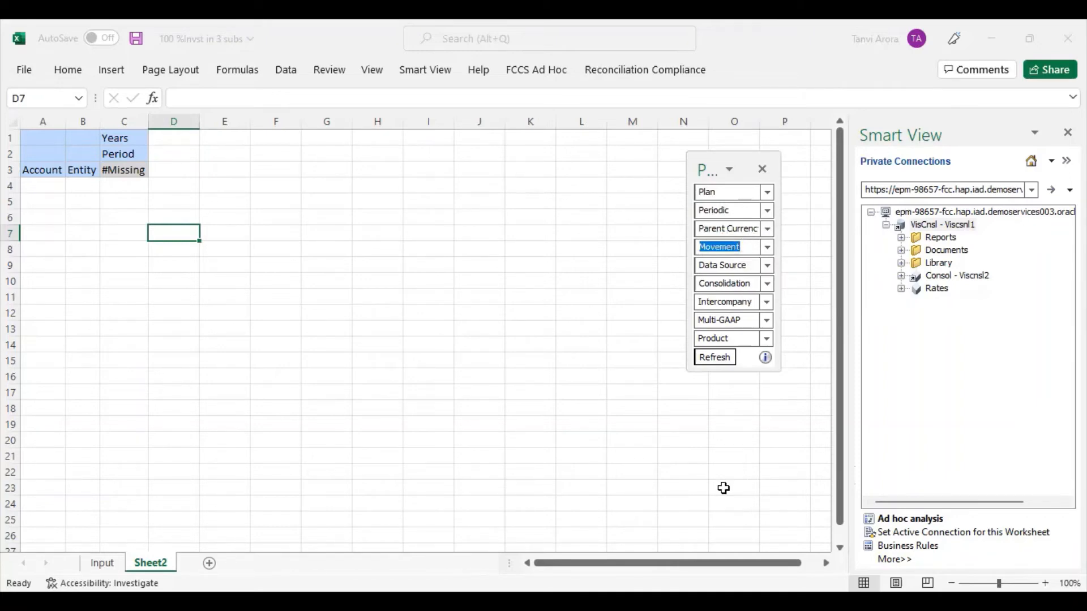
left_click(602, 421)
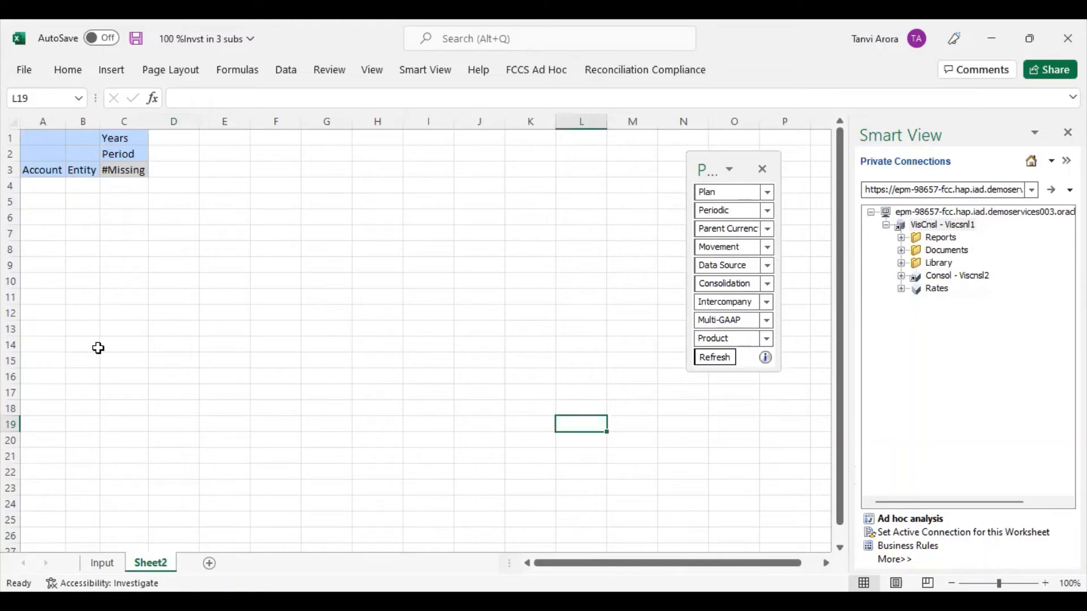
left_click(748, 266)
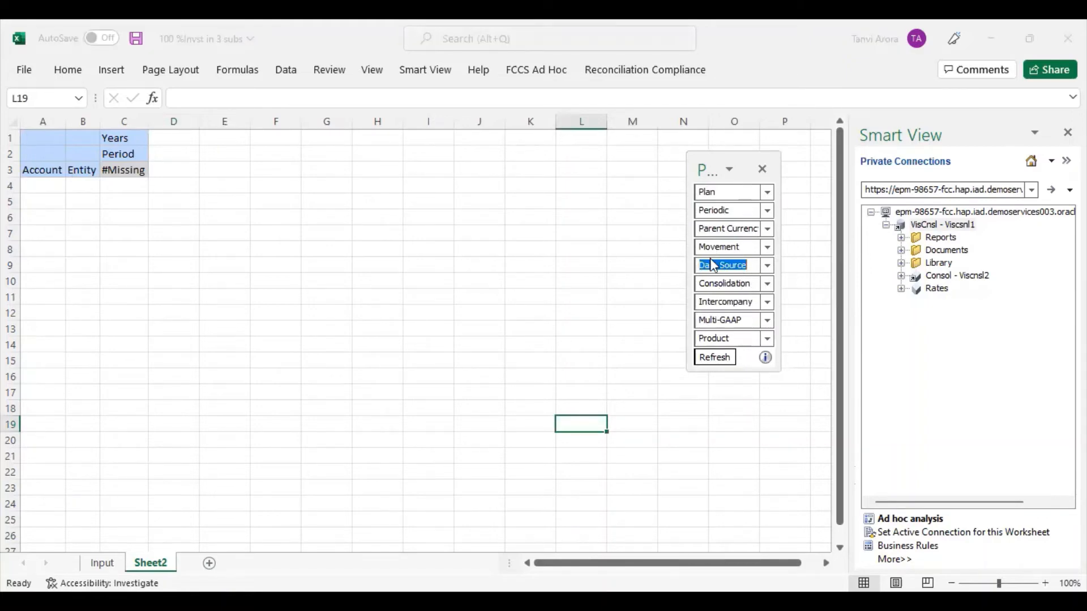
left_click(703, 264)
type("Total")
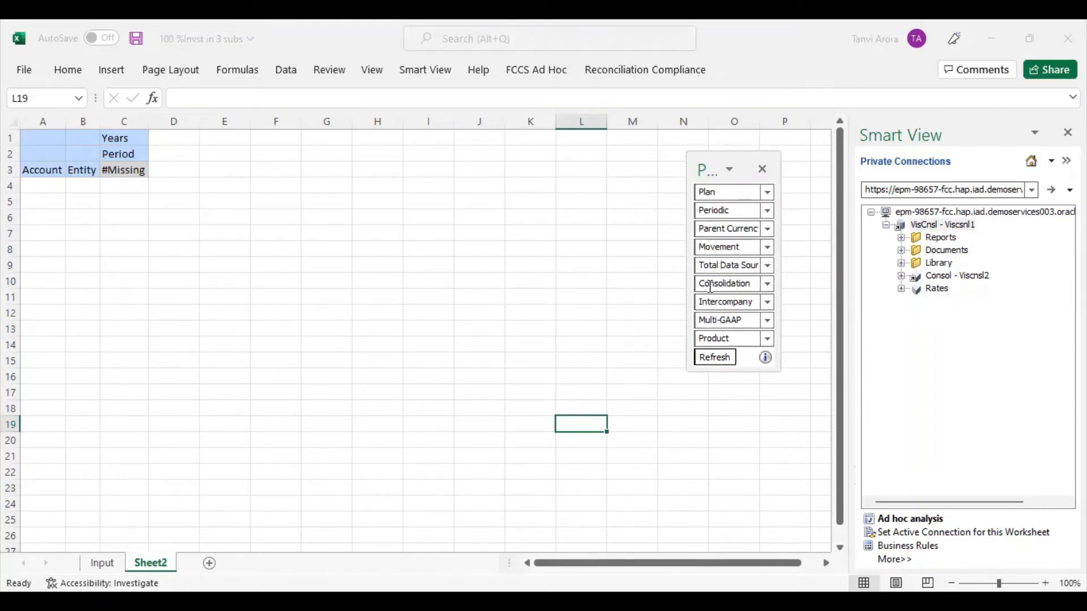
Step: Set the POV's Consolidation member to Entity Total
double_click(710, 284)
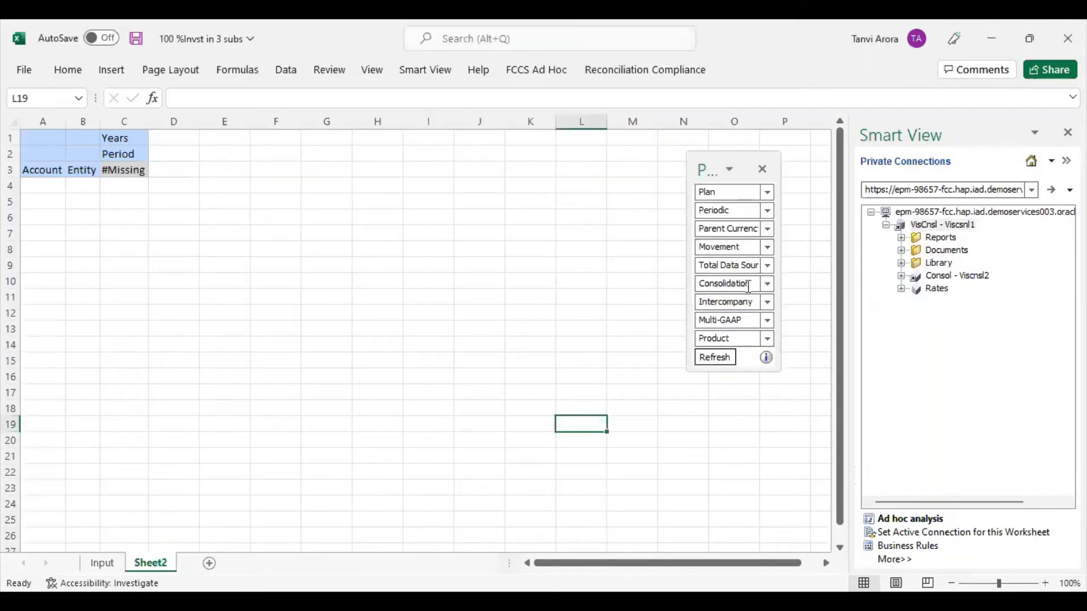
left_click(752, 283)
key("BackSpace")
type("E")
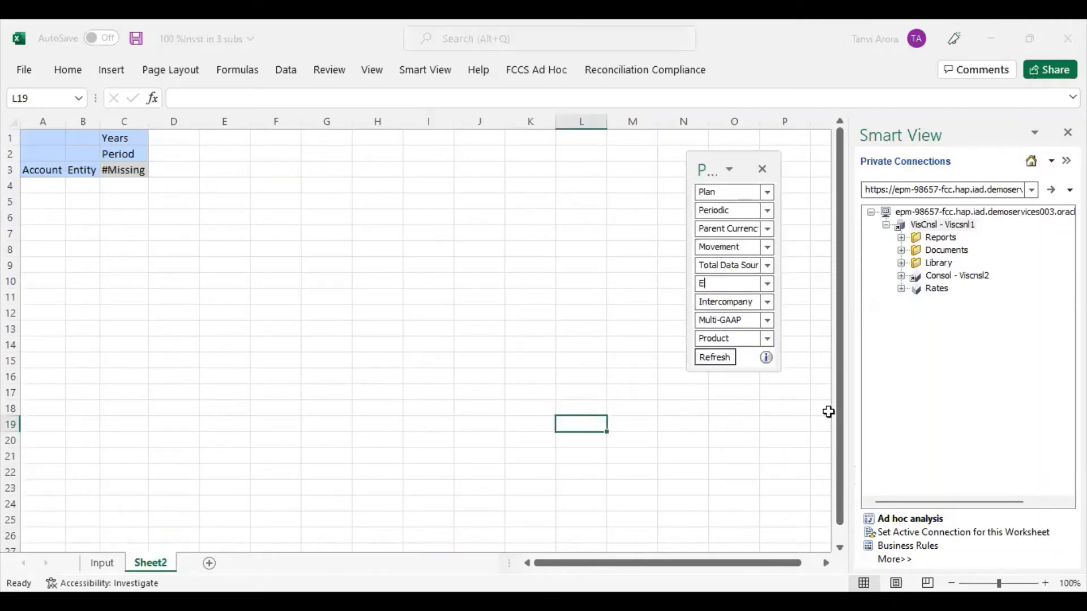
type("ntity Total")
Step: Set the POV's Intercompany member to Intercompany Top and refresh the ad hoc grid
left_click(753, 299)
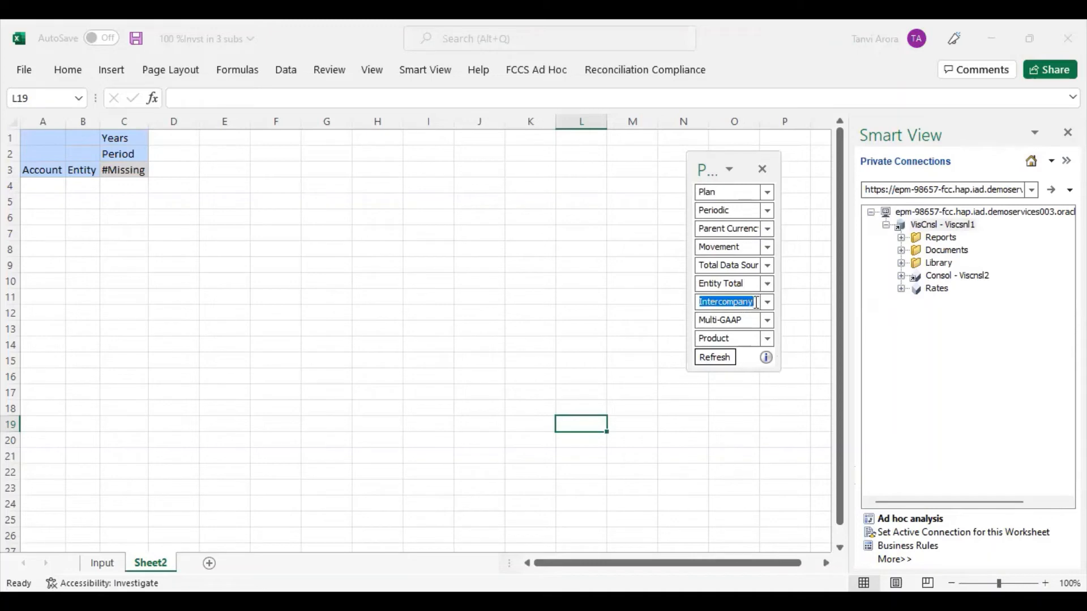
left_click(757, 301)
type("Top")
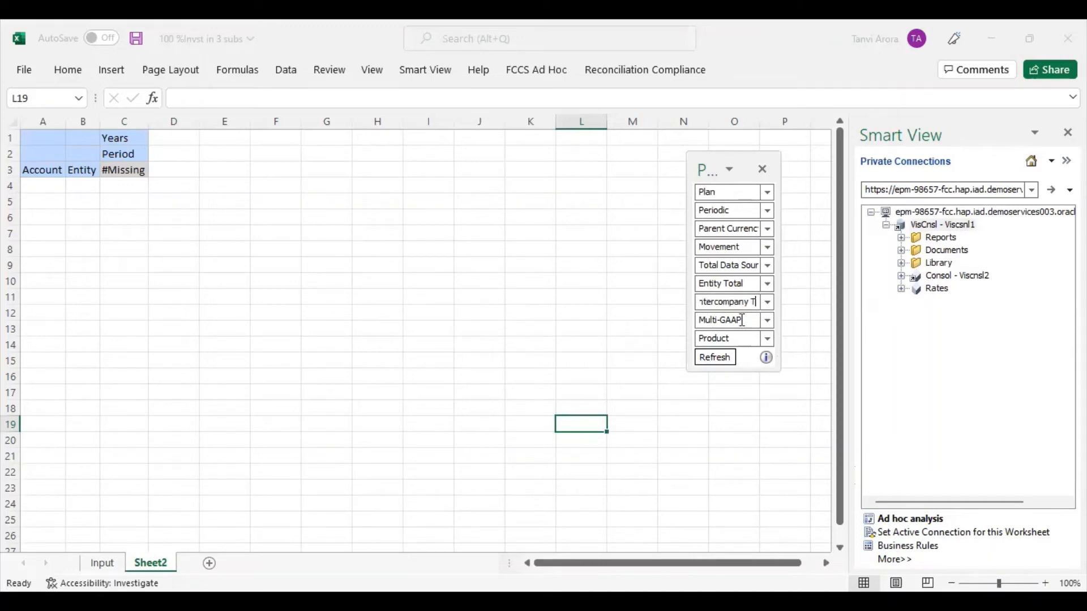
left_click(499, 248)
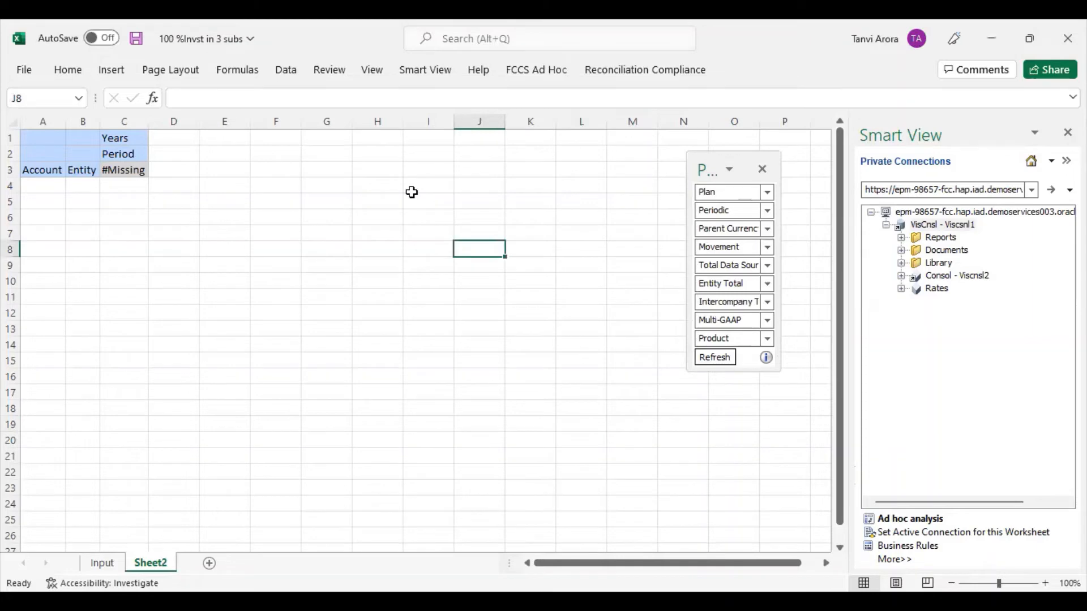
left_click(425, 70)
left_click(291, 103)
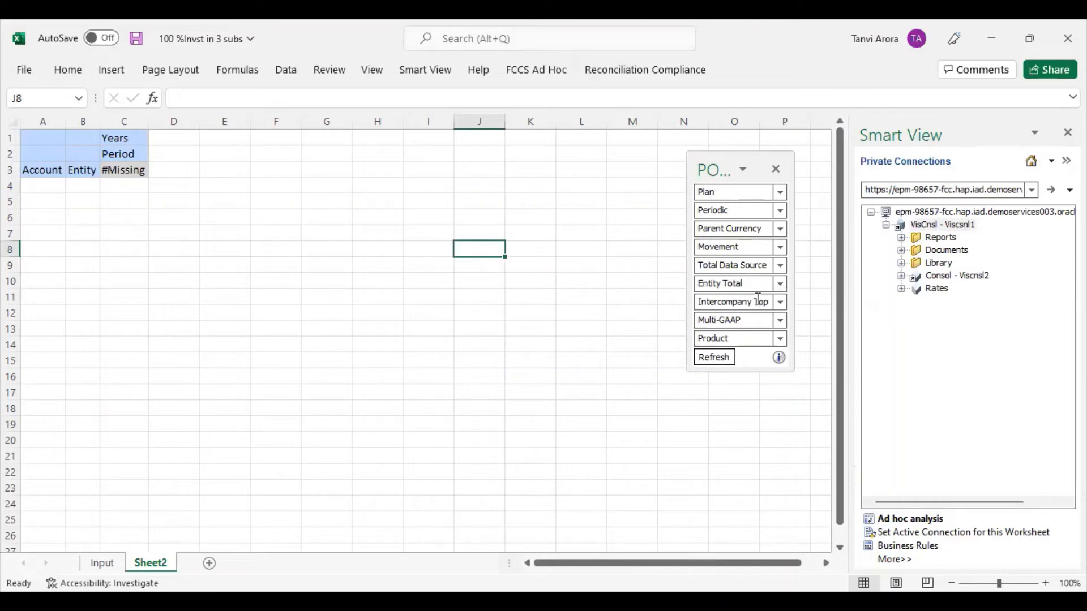
Step: Set the POV's Multi-GAAP member to Local GAAP
left_click(745, 320)
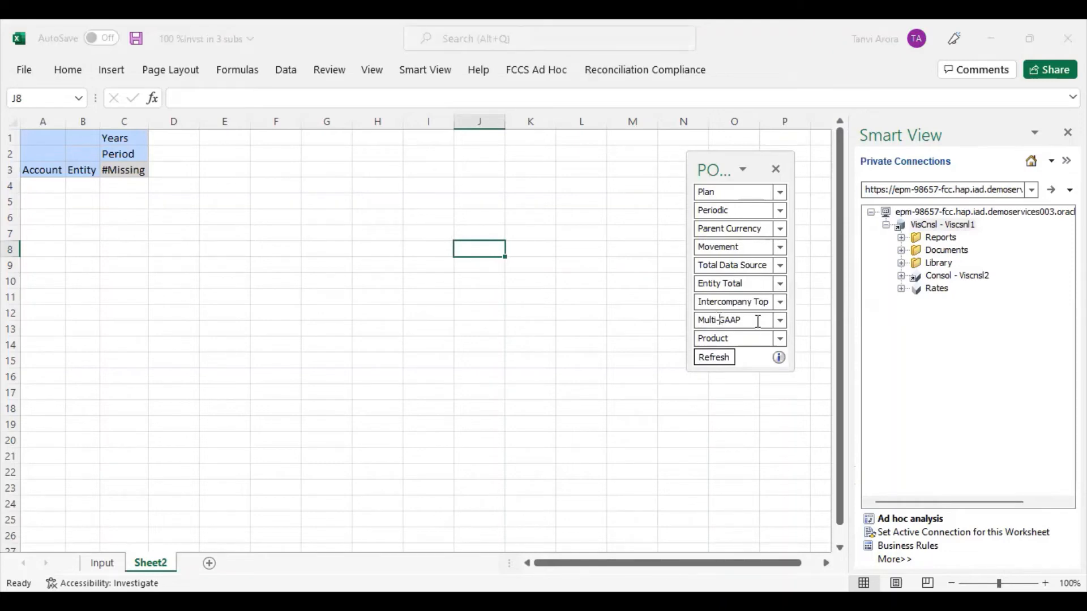
key("BackSpace")
key("BackSpace")
key("BackSpace")
key("BackSpace")
key("BackSpace")
key("BackSpace")
type("Local")
Step: Set the POV's Product member to No Product and refresh the POV selections
left_click(698, 338)
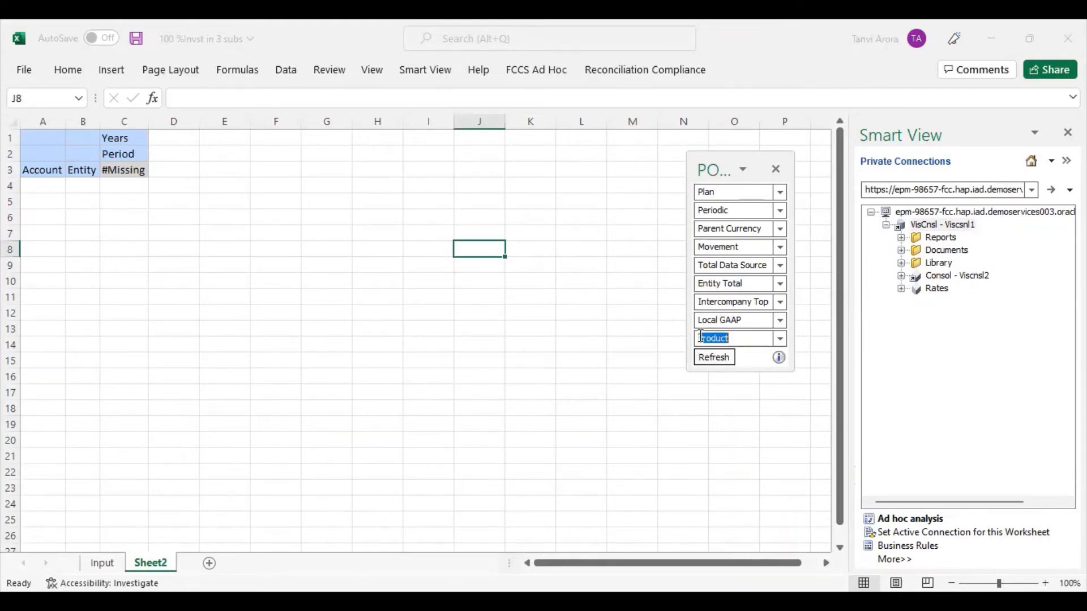
type("No")
left_click(634, 337)
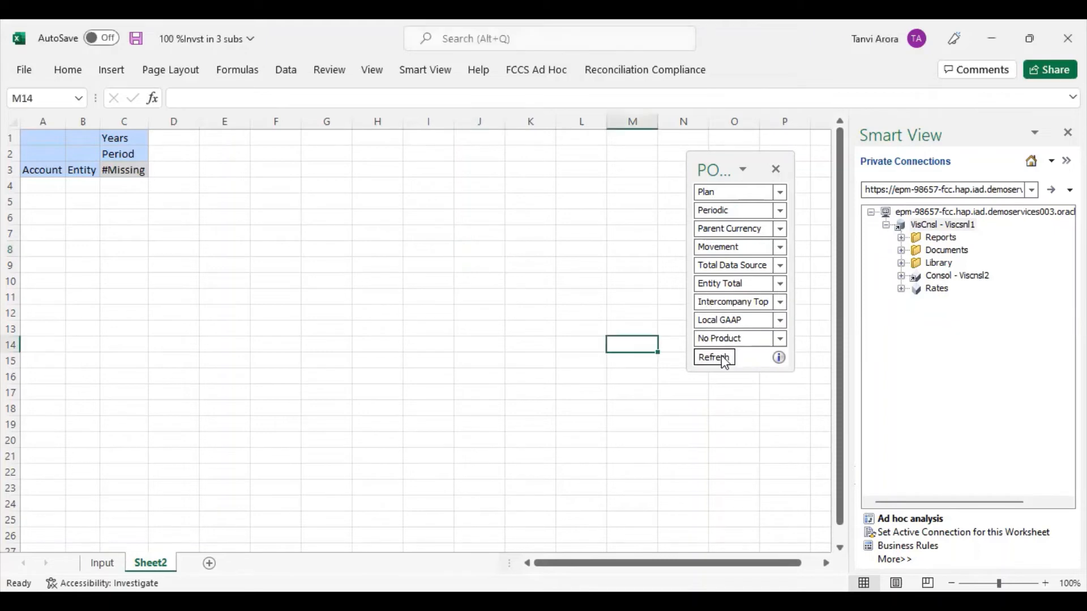
left_click(714, 357)
Step: Bring the View and Scenario dimensions from the POV onto the grid columns and delete all member columns except the Periodic, Plan one
left_click_drag(780, 192, 198, 134)
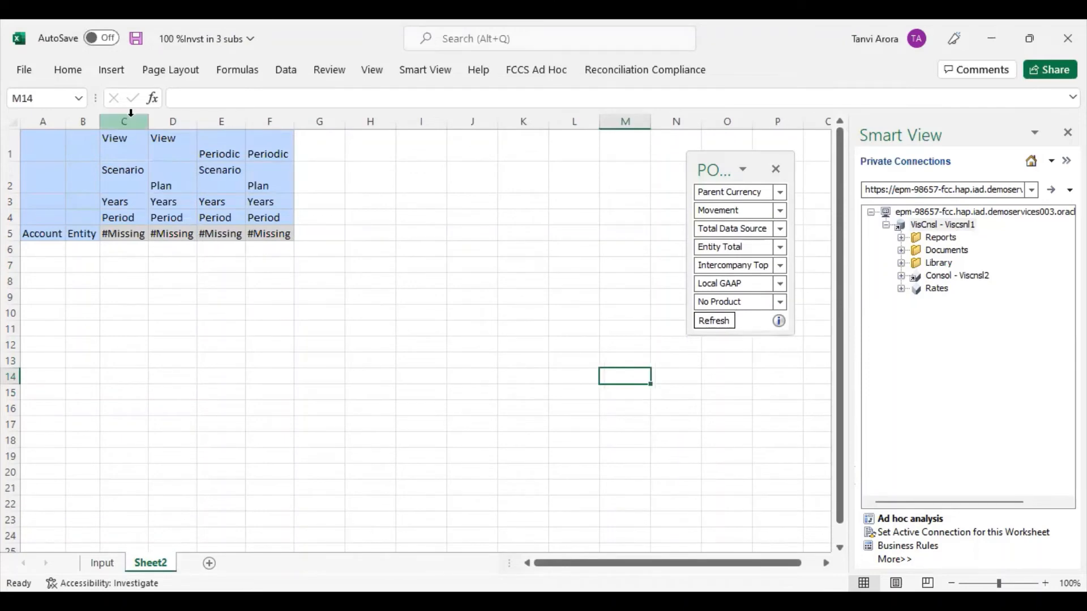
right_click(130, 113)
left_click(171, 308)
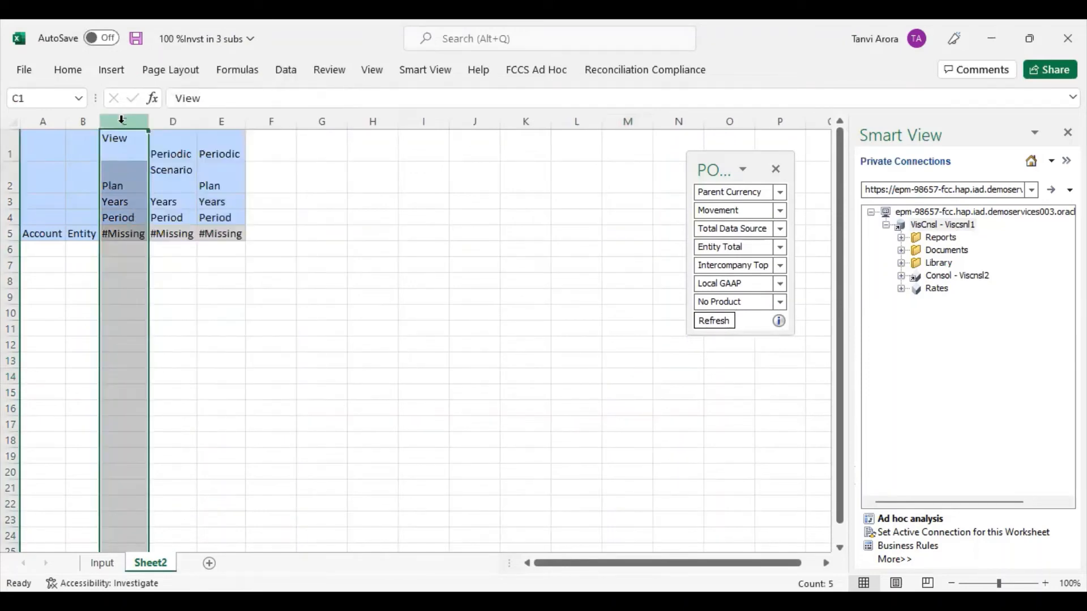
right_click(122, 119)
left_click(157, 310)
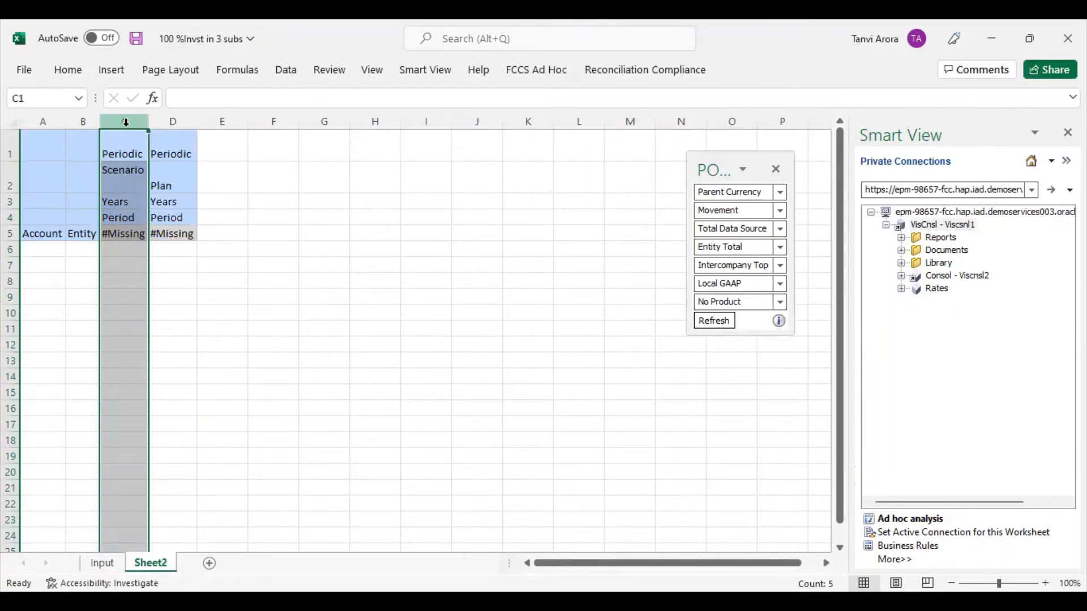
right_click(125, 121)
left_click(150, 306)
left_click(270, 263)
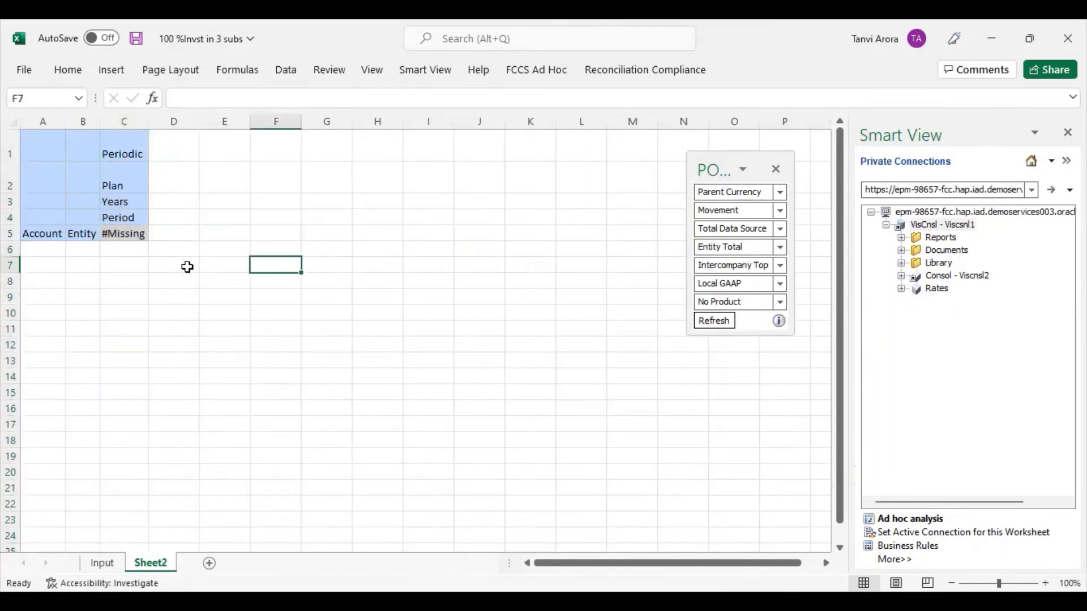
Step: Dismiss the manually edited grid error and refresh the Smart View grid
left_click(777, 171)
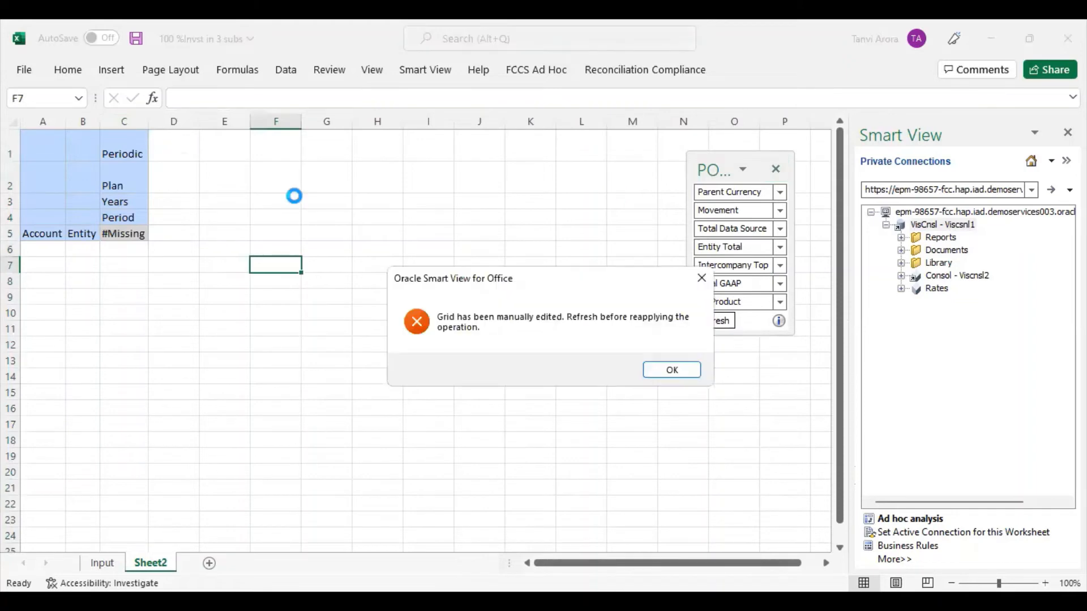
left_click(671, 372)
left_click(426, 71)
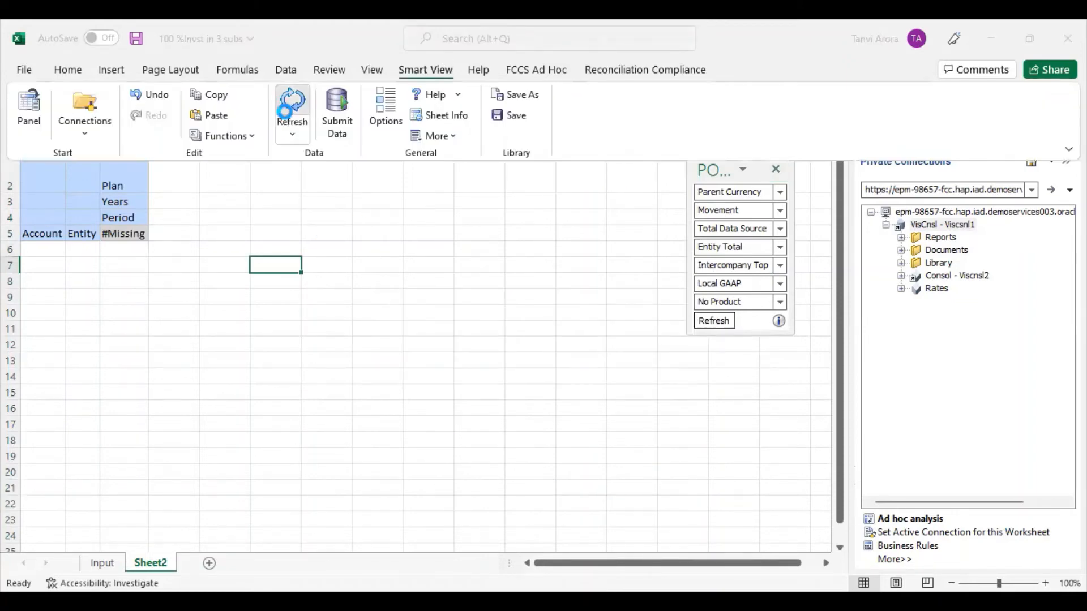
left_click(289, 107)
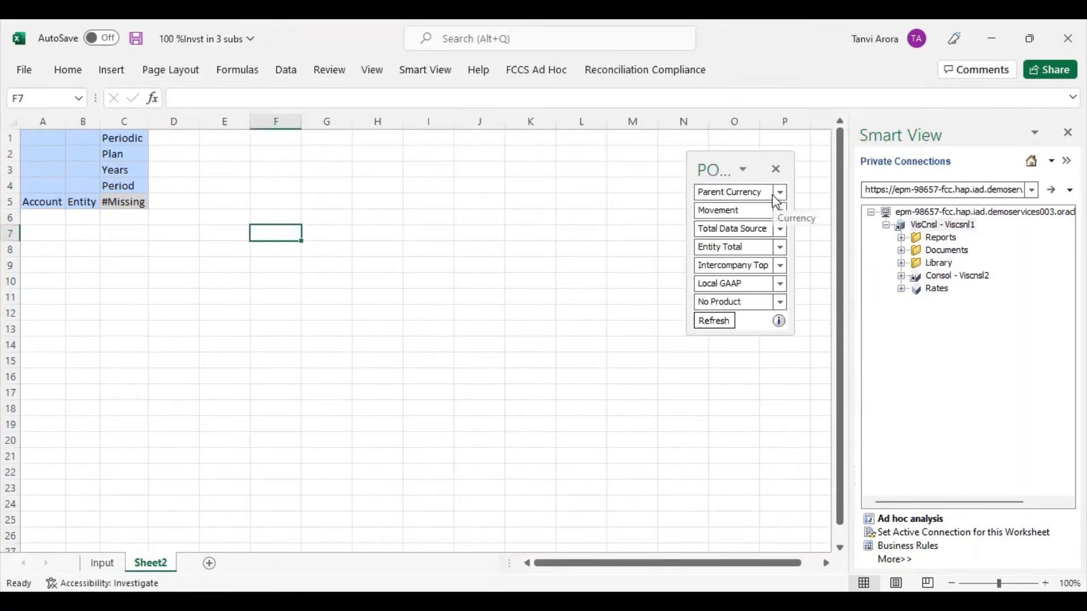
Step: Bring the Currency dimension from the POV onto the grid columns, keep only the Parent Currency column, and refresh the grid
left_click_drag(776, 201, 175, 143)
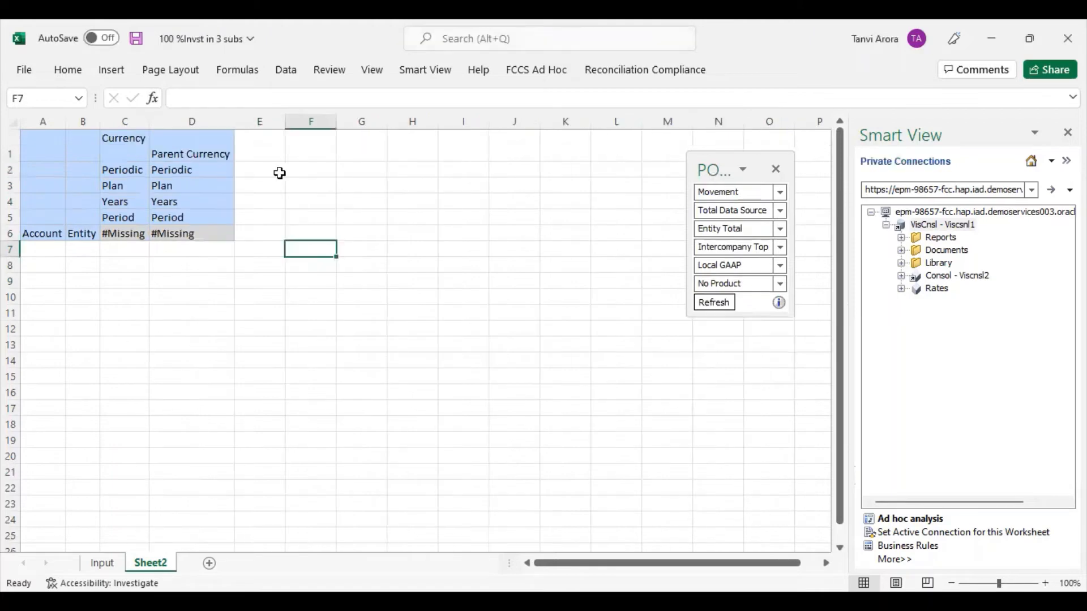
right_click(133, 118)
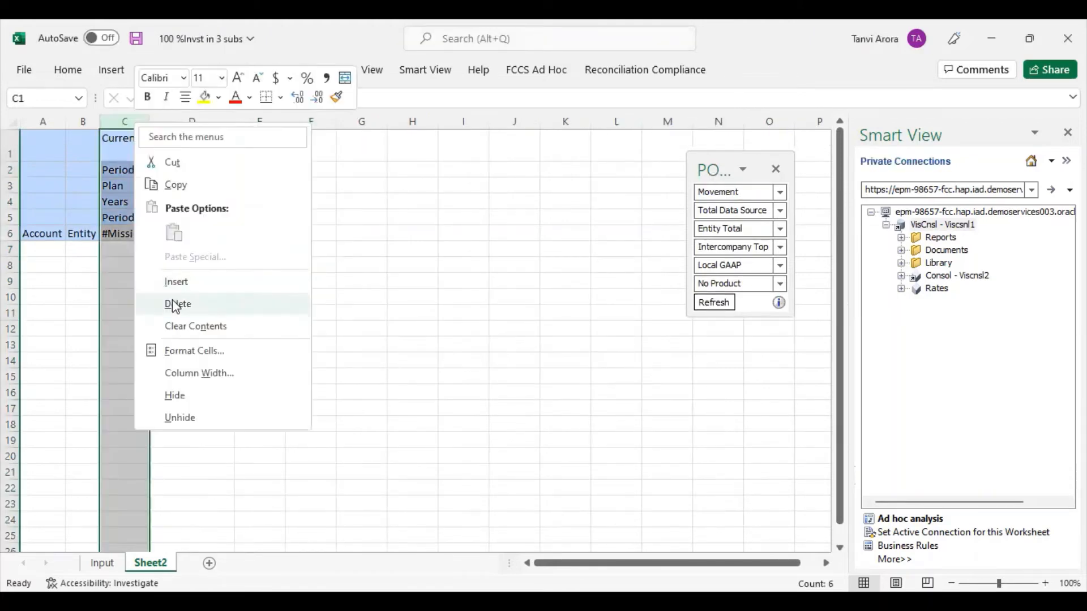
left_click(172, 299)
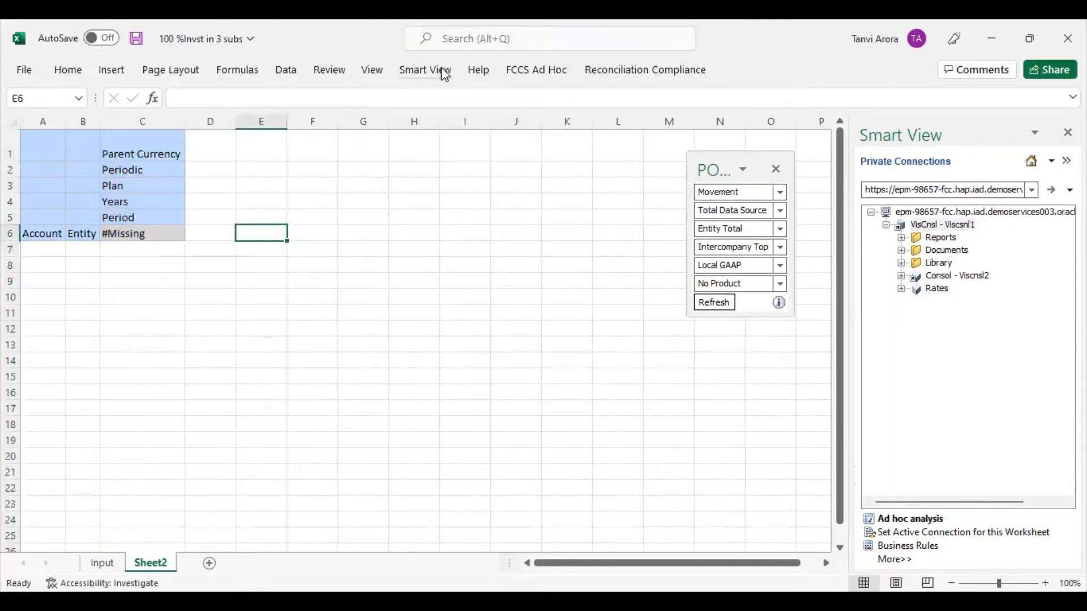
left_click(433, 72)
left_click(293, 108)
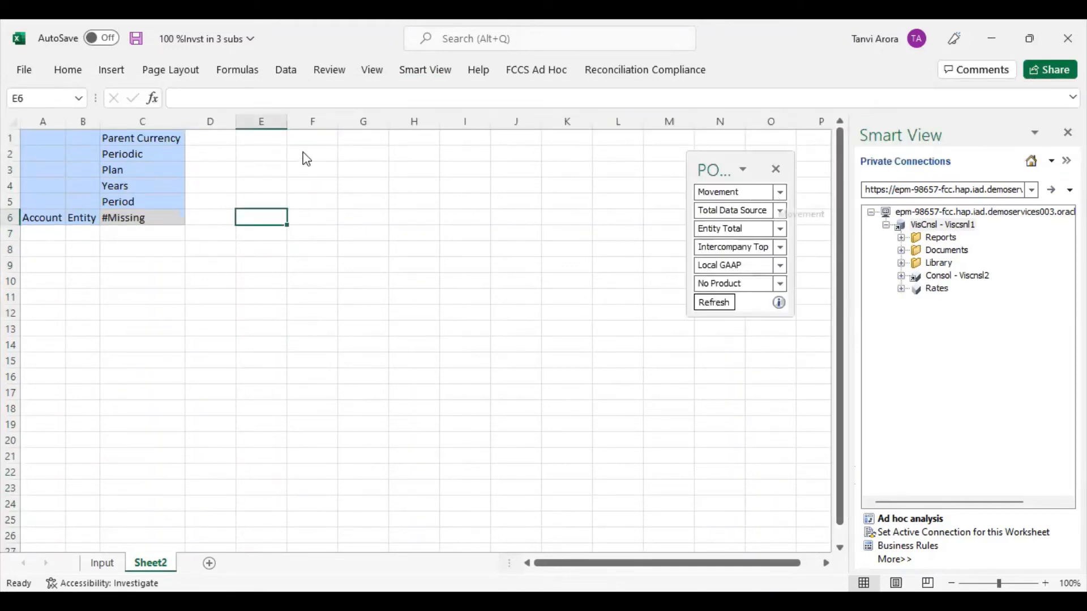
Step: Bring the Movement dimension from the POV onto the grid columns and refresh the grid
left_click_drag(306, 159, 187, 151)
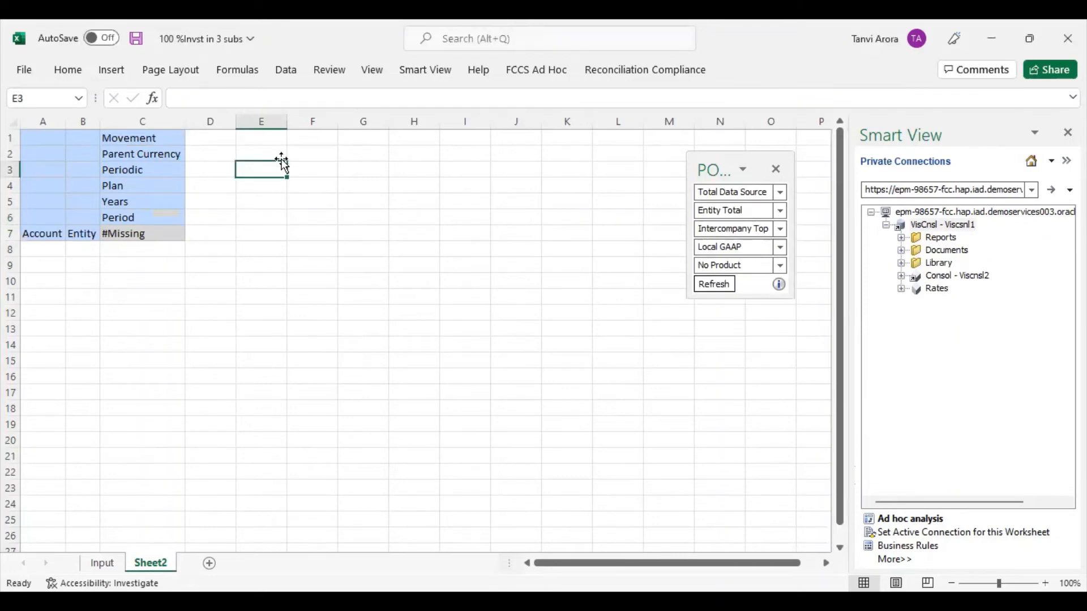
left_click(434, 70)
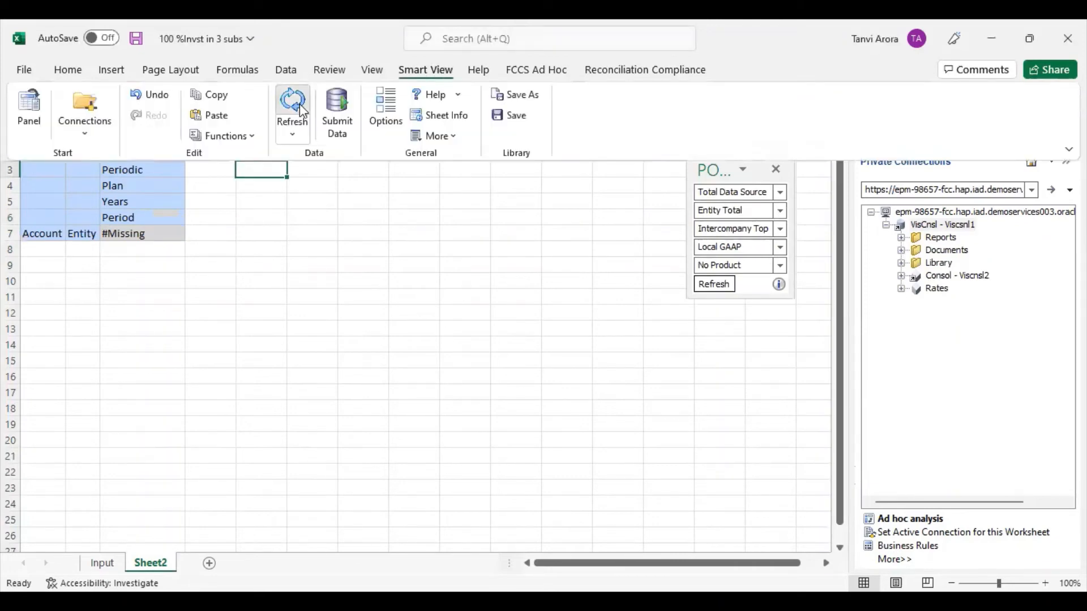
left_click(301, 104)
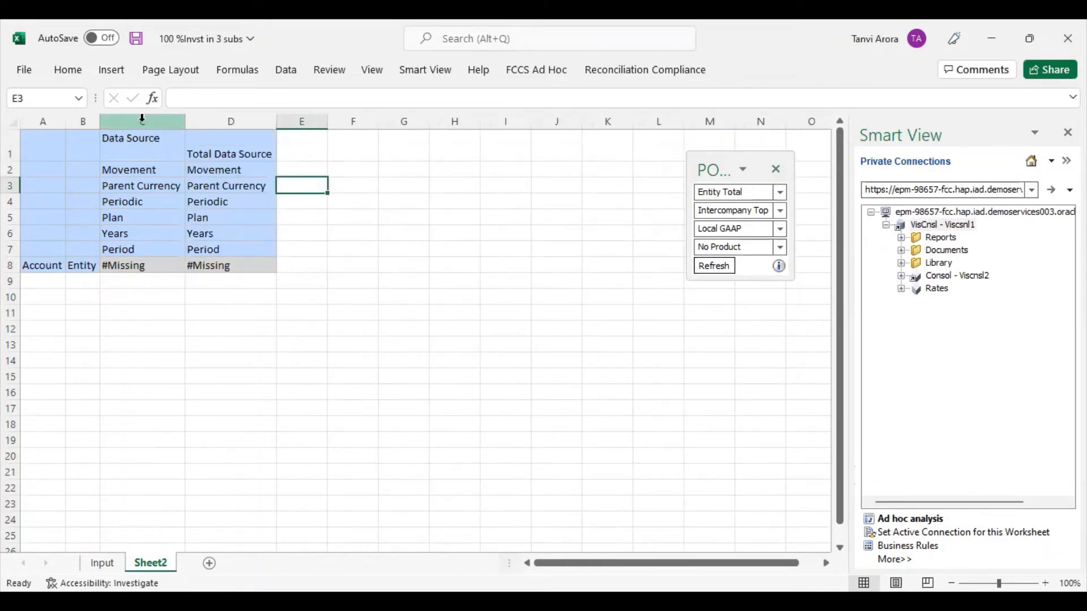
Step: Bring Data Source onto the grid columns, delete the column headed Data Source to keep Total Data Source, and refresh the grid
right_click(142, 121)
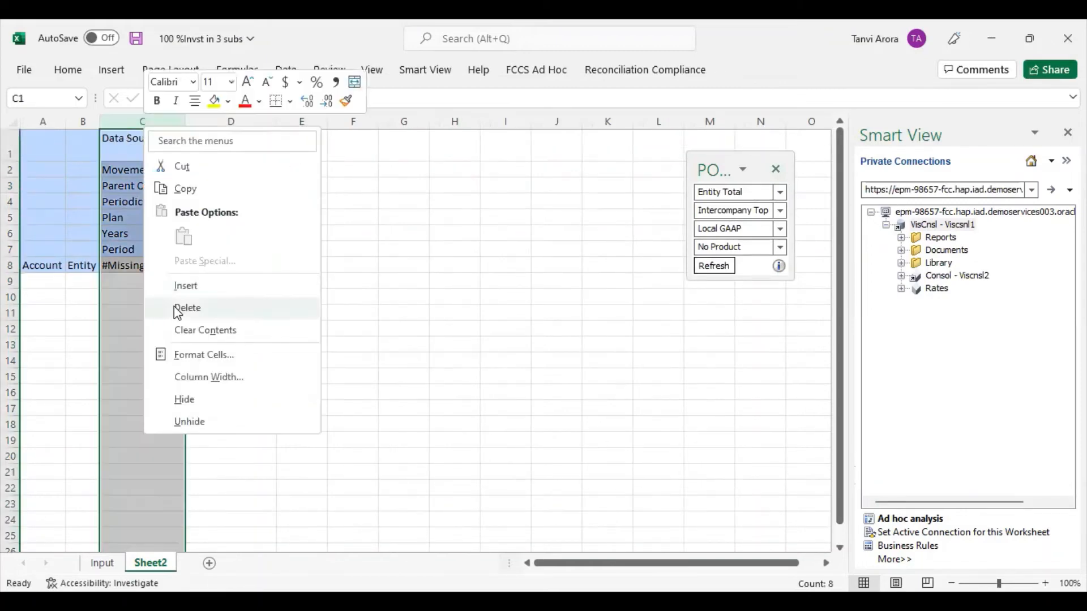
left_click(177, 309)
left_click(330, 231)
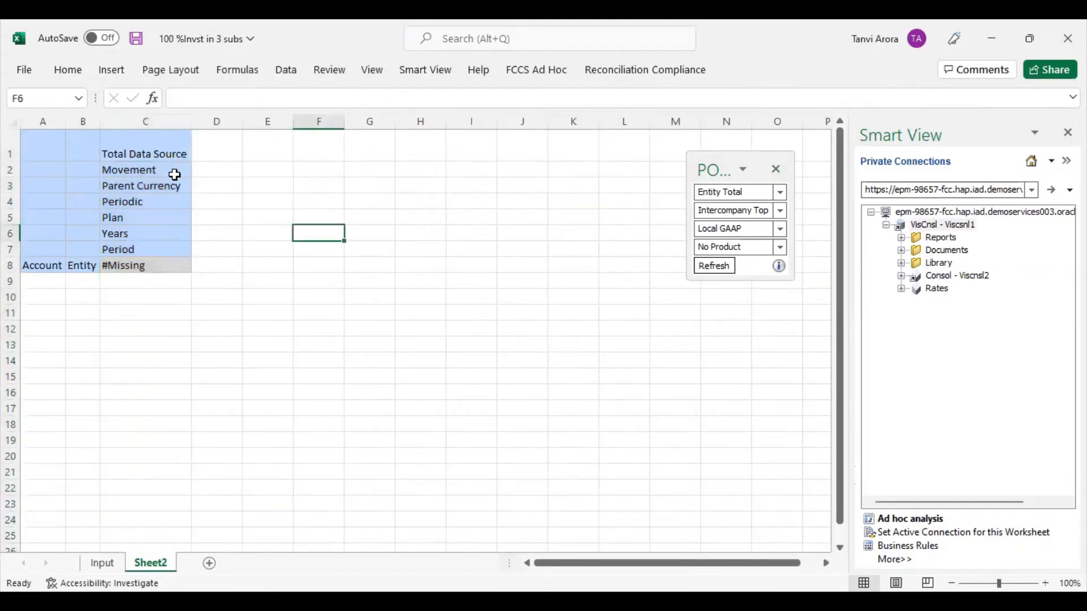
left_click(436, 71)
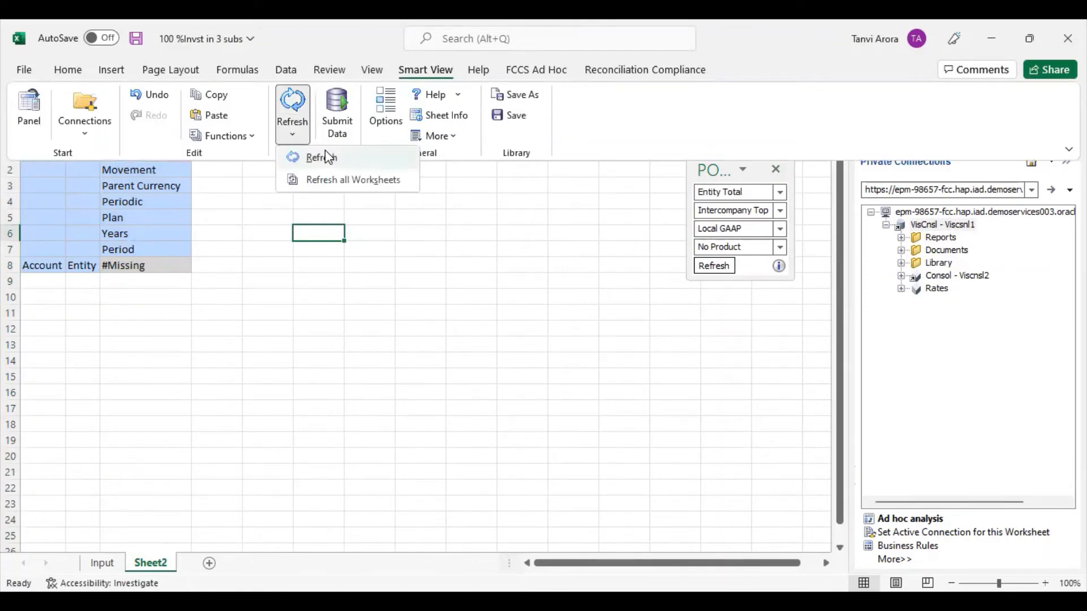
left_click(327, 157)
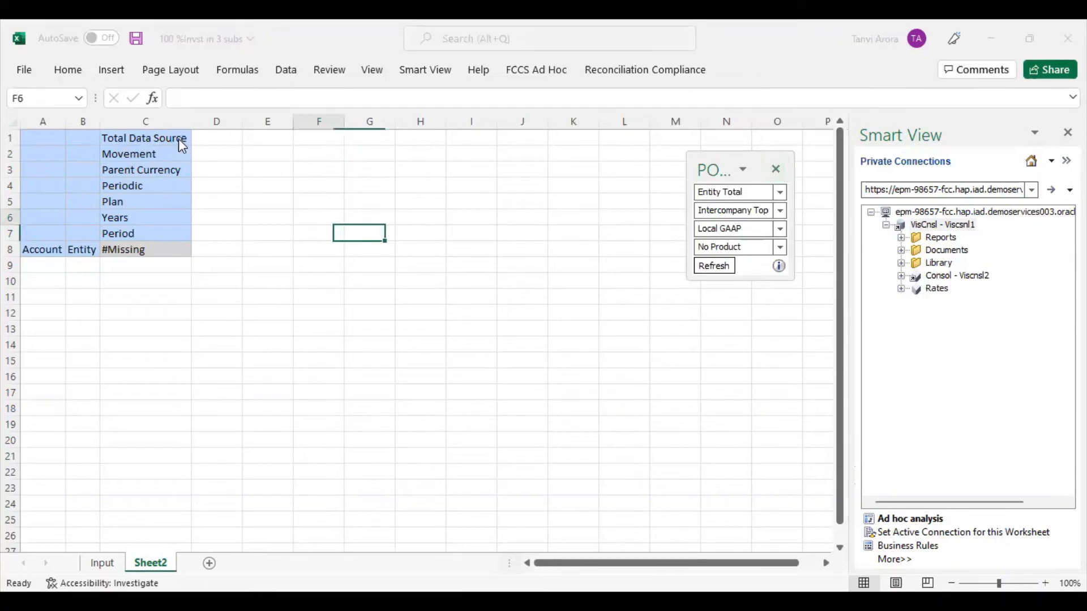
Step: Bring Consolidation onto the grid columns, delete the column headed Consolidation to keep Entity Total, and refresh the grid
right_click(160, 122)
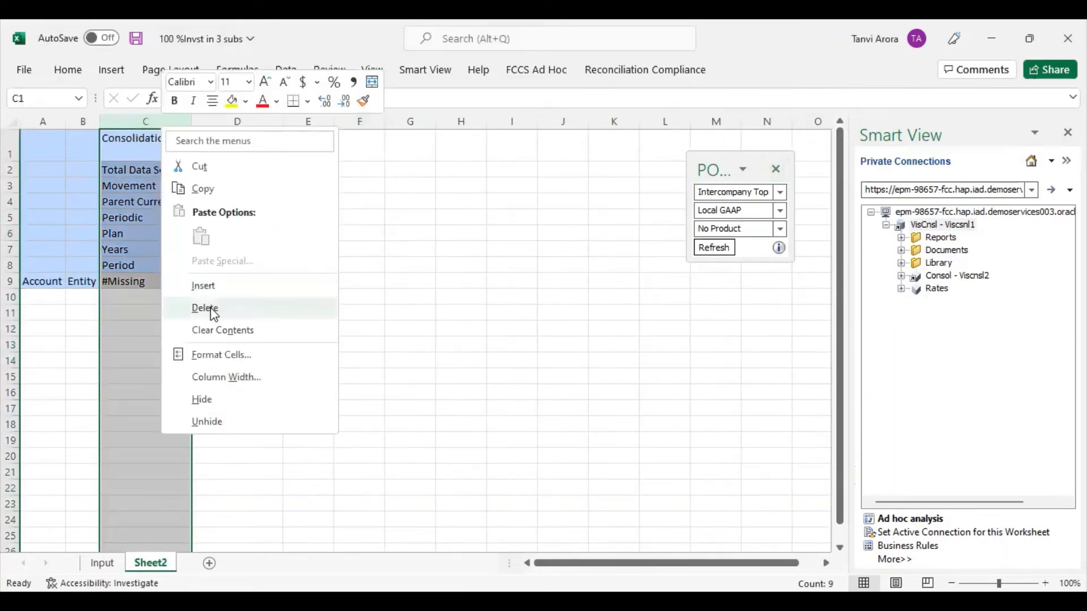
left_click(205, 308)
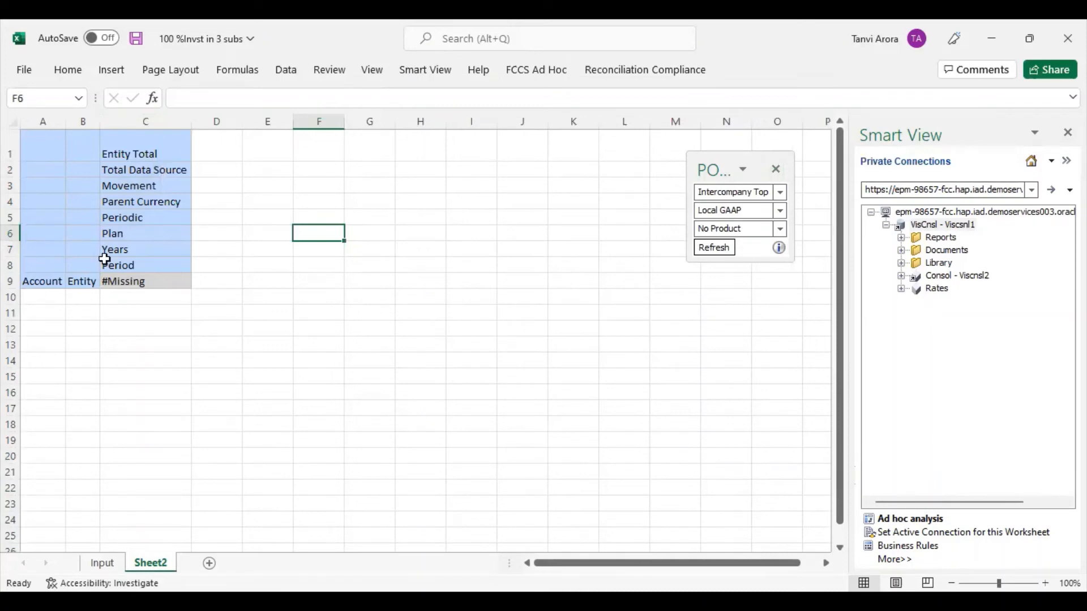
left_click(423, 73)
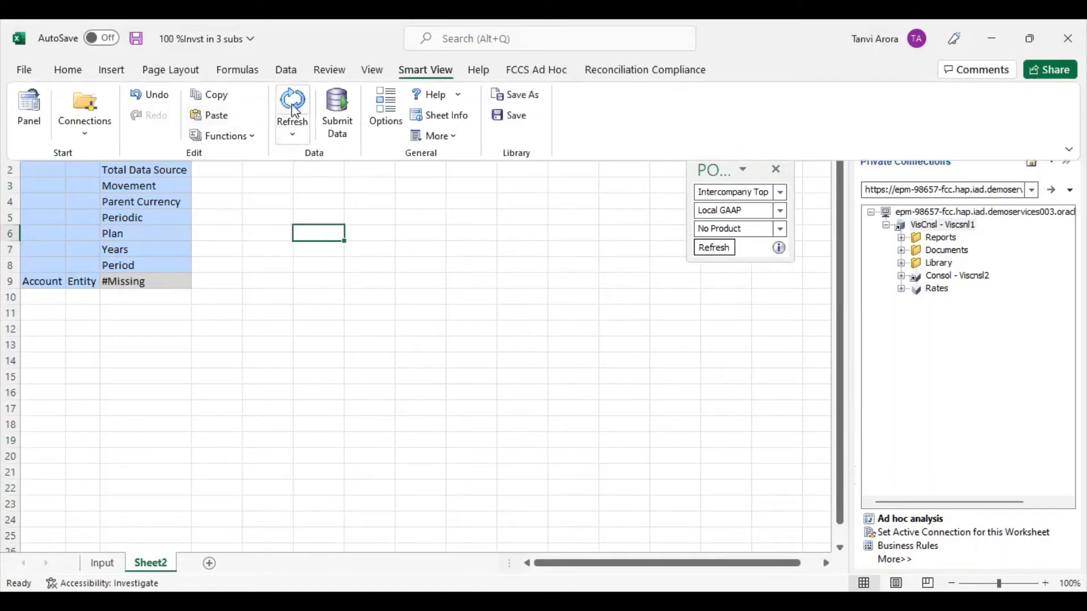
left_click(293, 109)
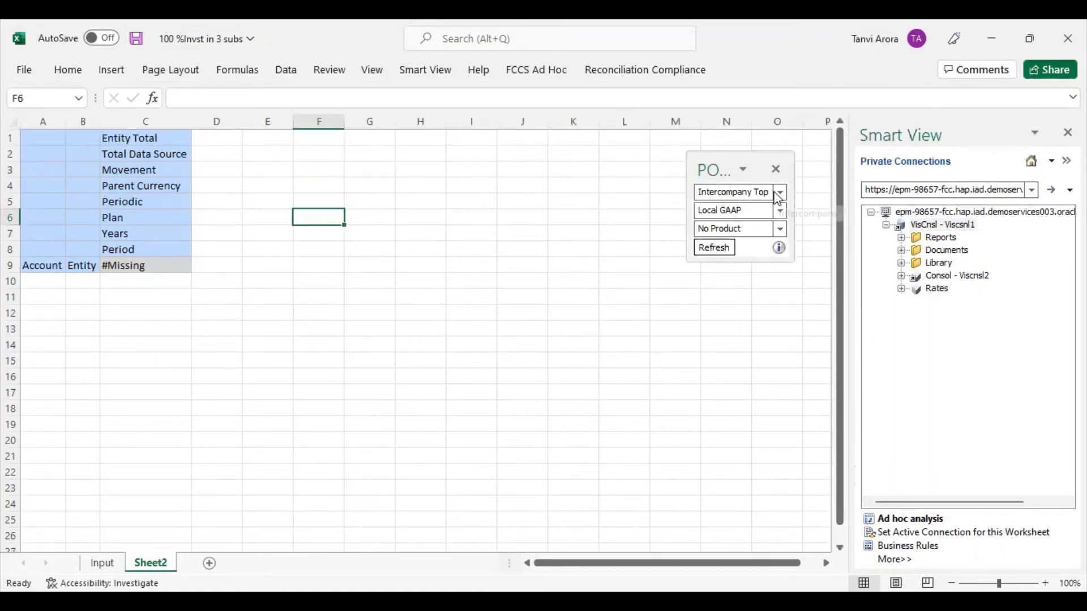
Step: Bring the Intercompany dimension from the POV onto the grid columns and delete its extra column, keeping only Intercompany Top
left_click_drag(774, 193, 188, 133)
right_click(129, 124)
left_click(172, 310)
left_click(323, 248)
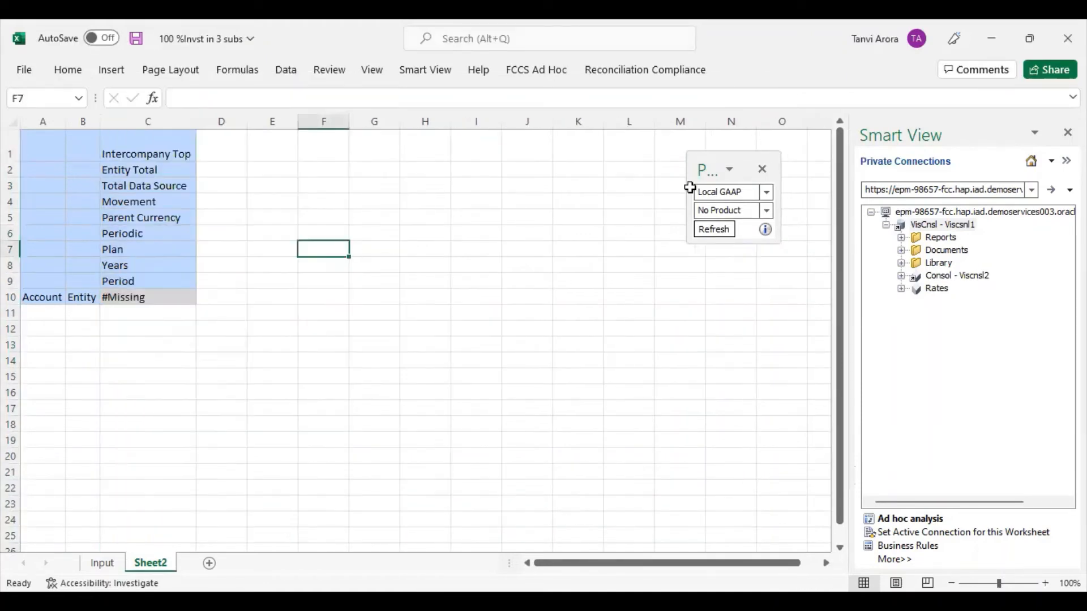
Step: Try to bring the next POV dimension onto the grid, close the manually edited grid error, and refresh the grid
left_click_drag(688, 207, 90, 138)
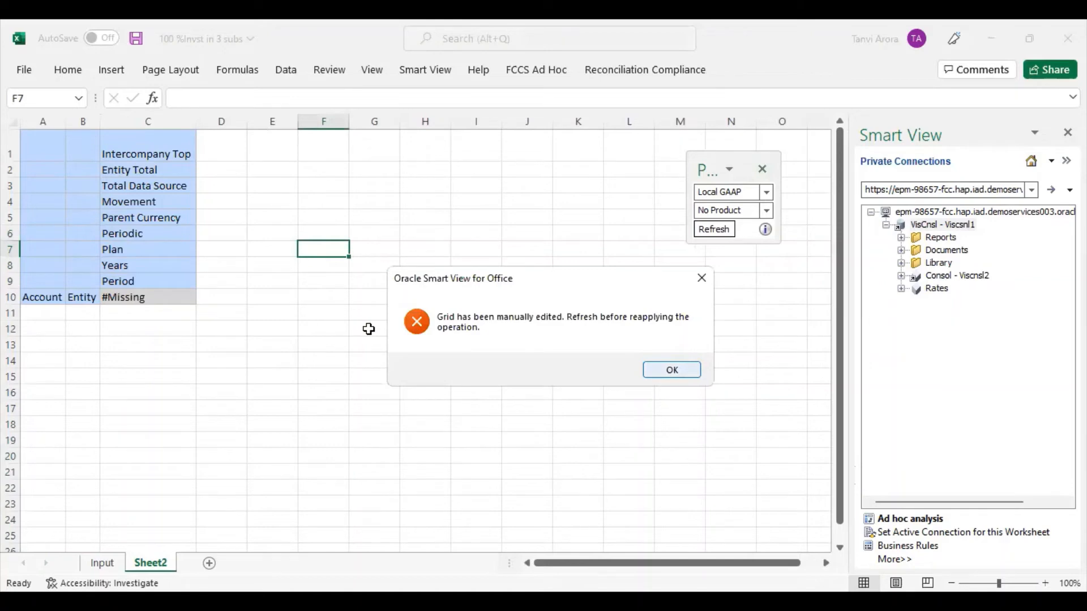
left_click(369, 329)
left_click(425, 70)
left_click(284, 102)
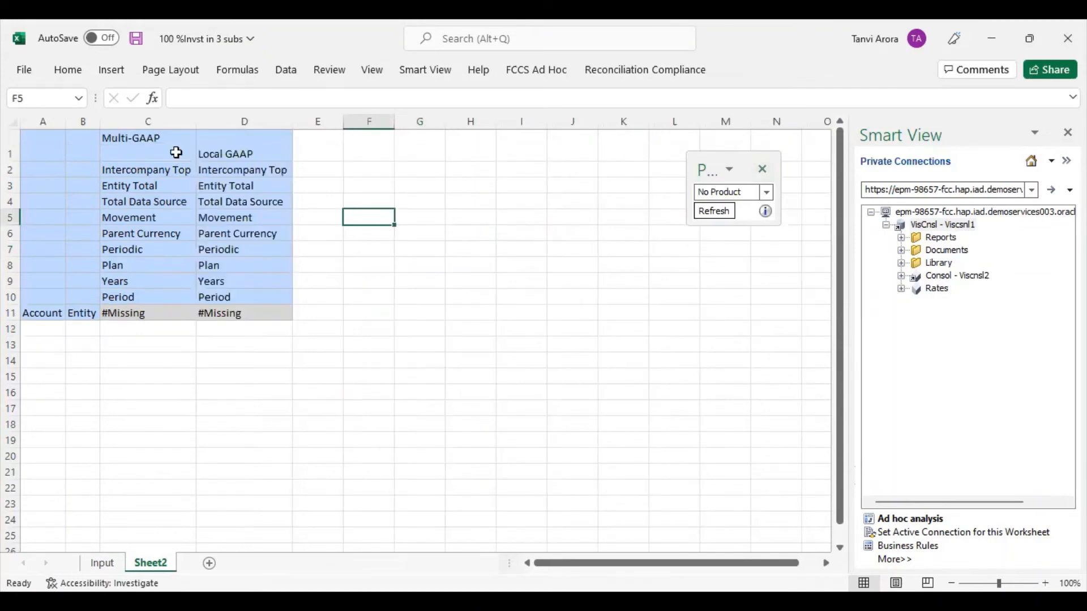
Step: Bring Multi-GAAP onto the grid columns, delete the column headed Multi-GAAP to keep Local GAAP, and refresh the grid
right_click(150, 122)
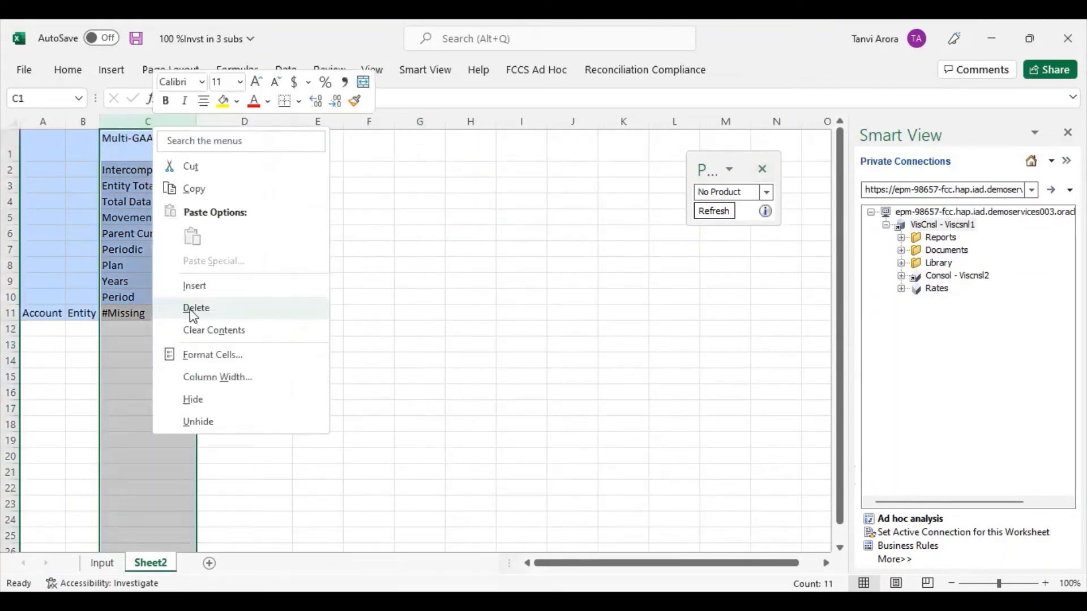
left_click(194, 309)
left_click(425, 201)
left_click(440, 79)
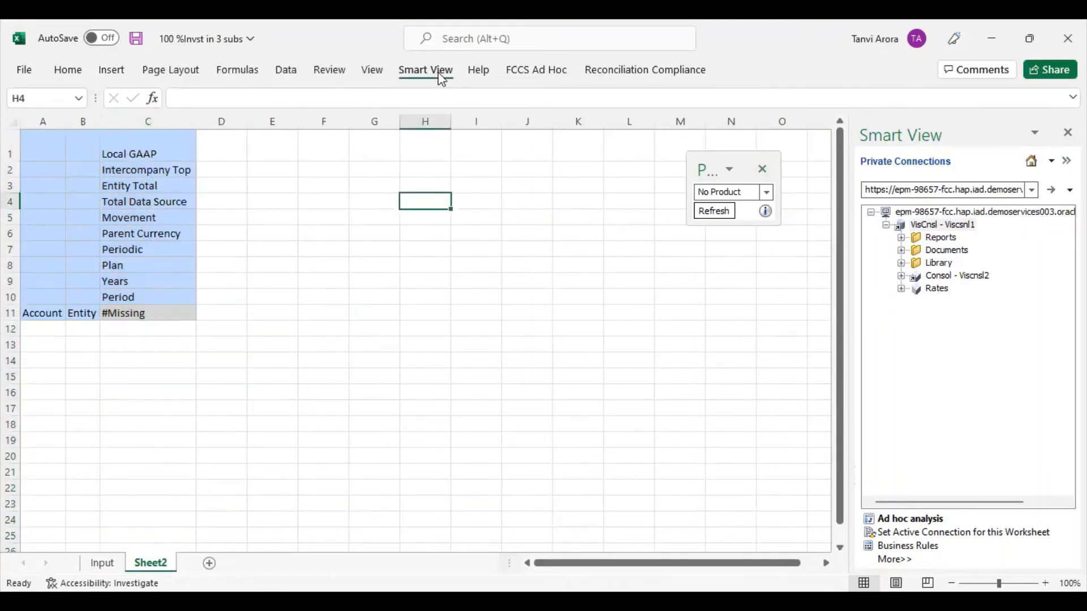
left_click(292, 109)
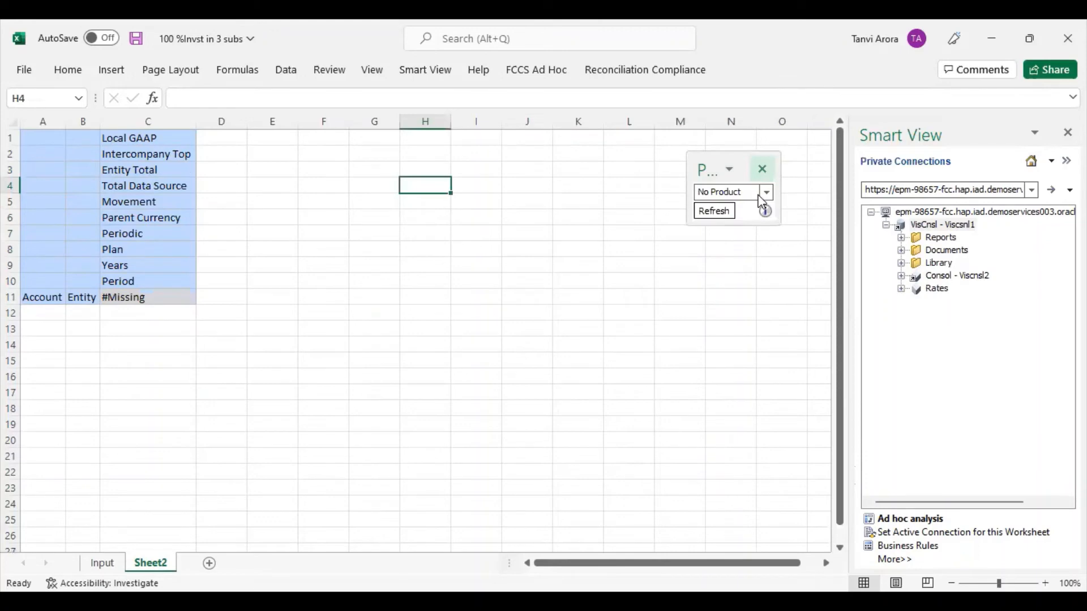
Step: Bring the Product dimension from the POV onto the grid columns, keep only the No Product column, and refresh the grid
left_click_drag(182, 134, 182, 134)
left_click(150, 122)
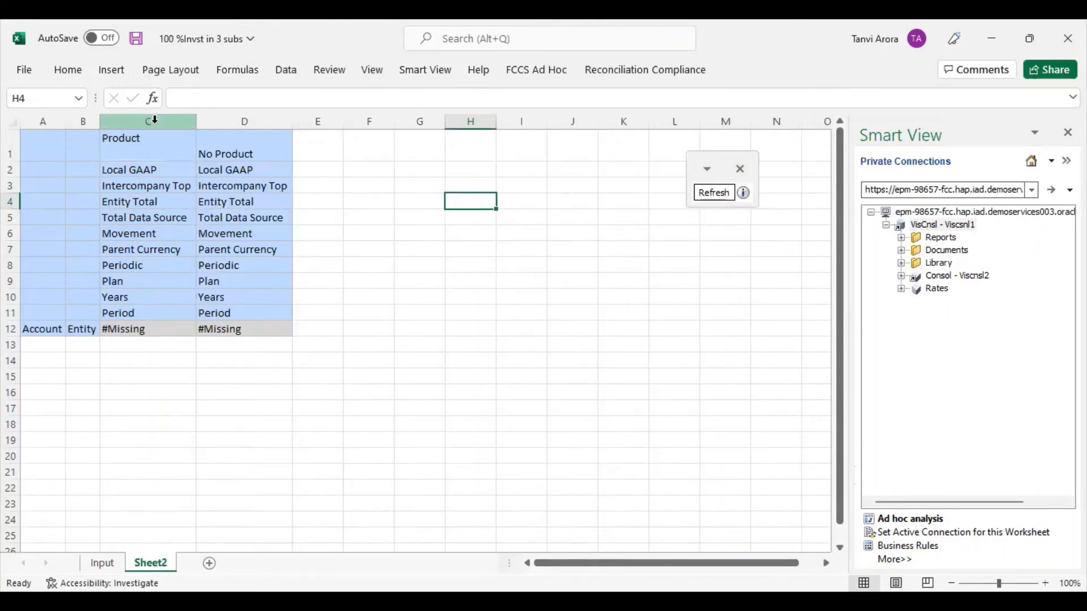
right_click(152, 125)
left_click(428, 69)
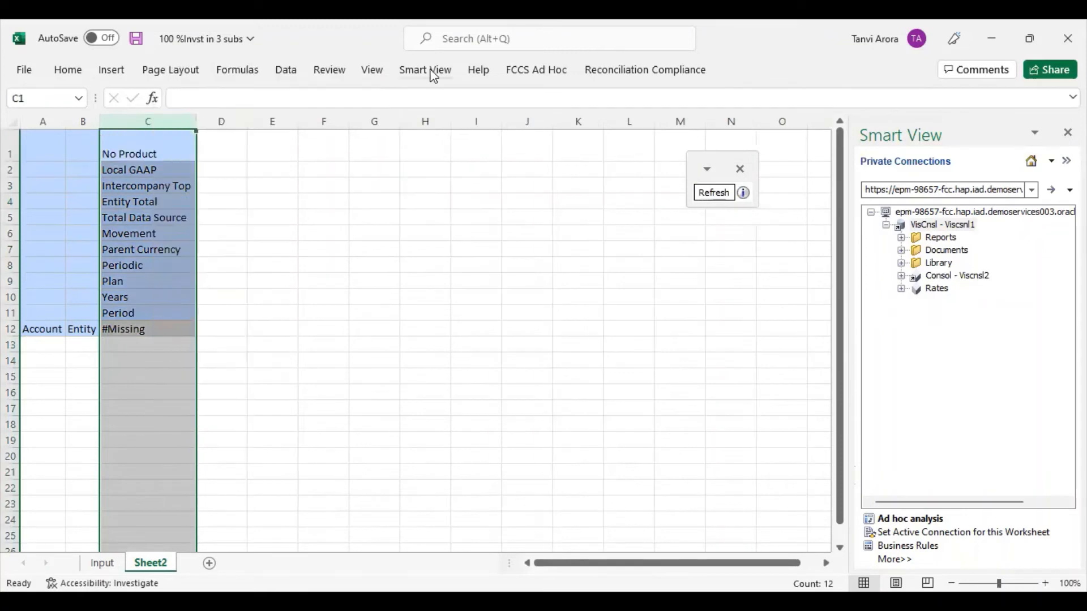
left_click(428, 70)
left_click(291, 101)
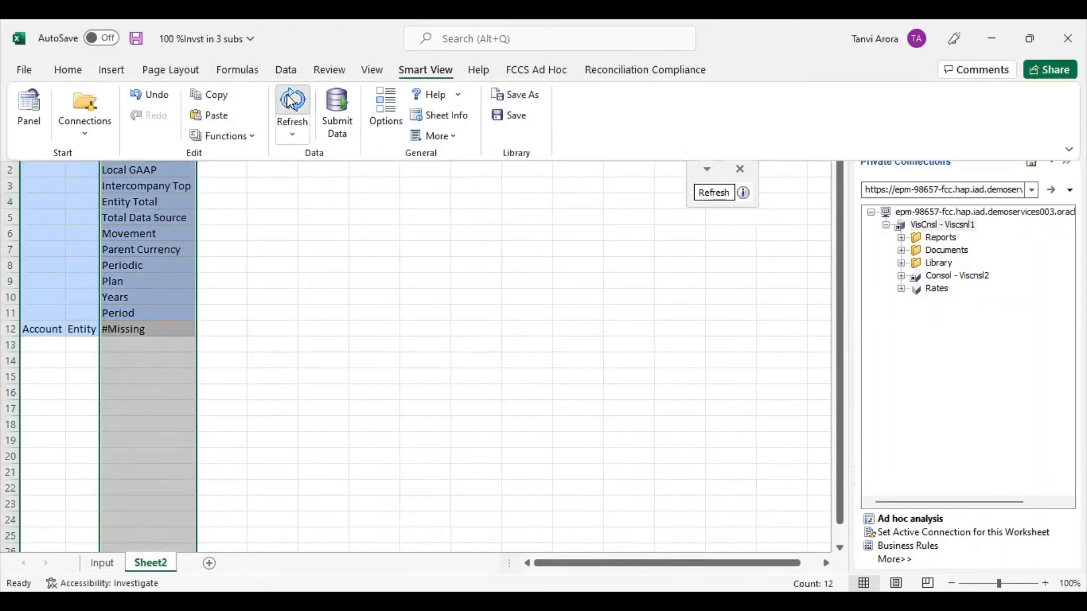
left_click(272, 186)
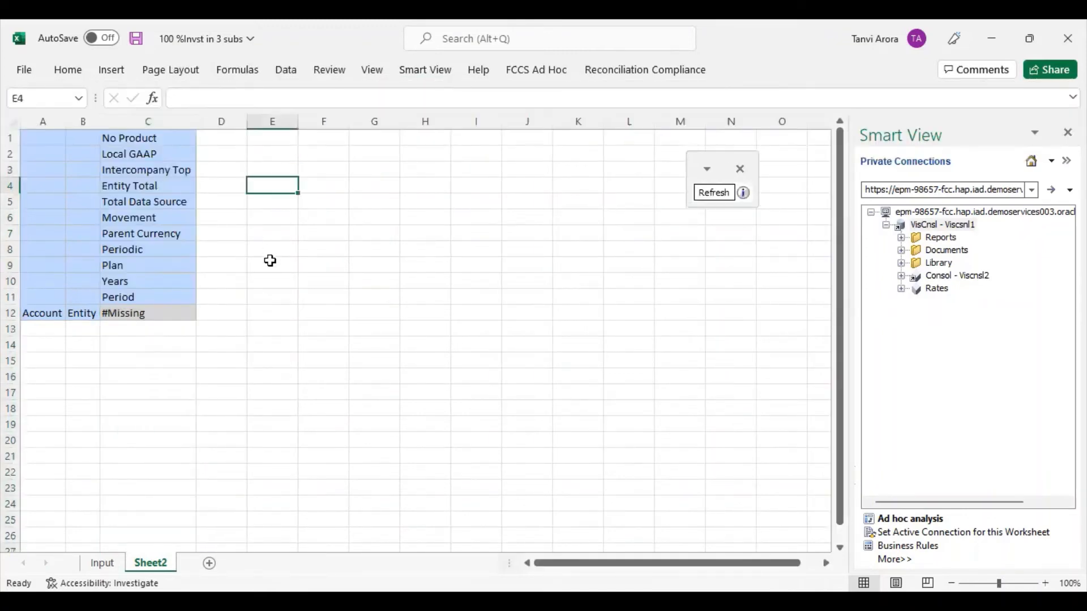
left_click(270, 260)
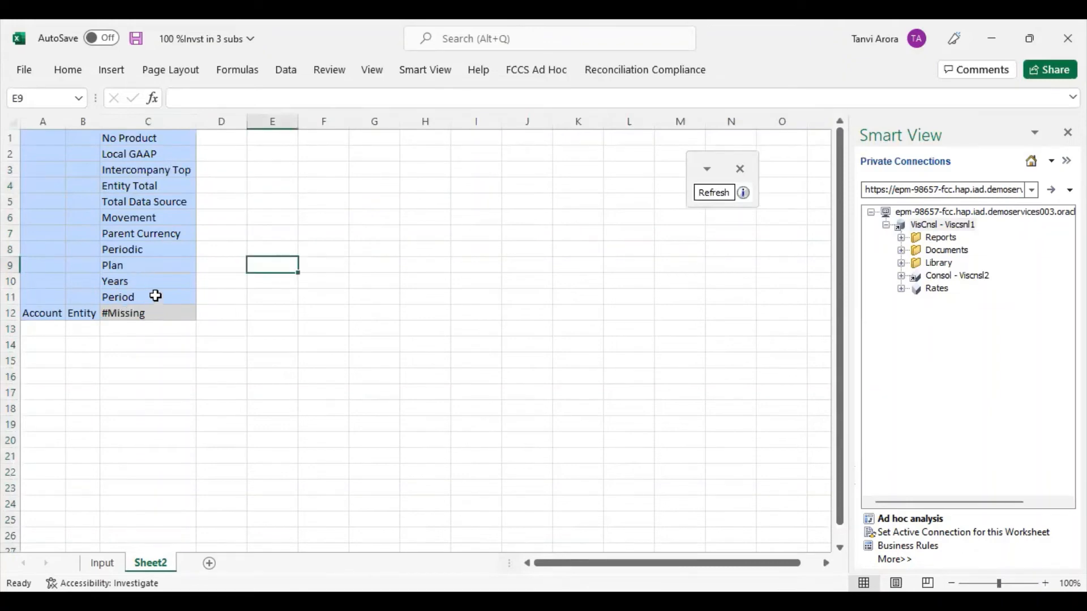
Step: Pivot the Entity dimension from the grid rows to the columns
left_click(91, 312)
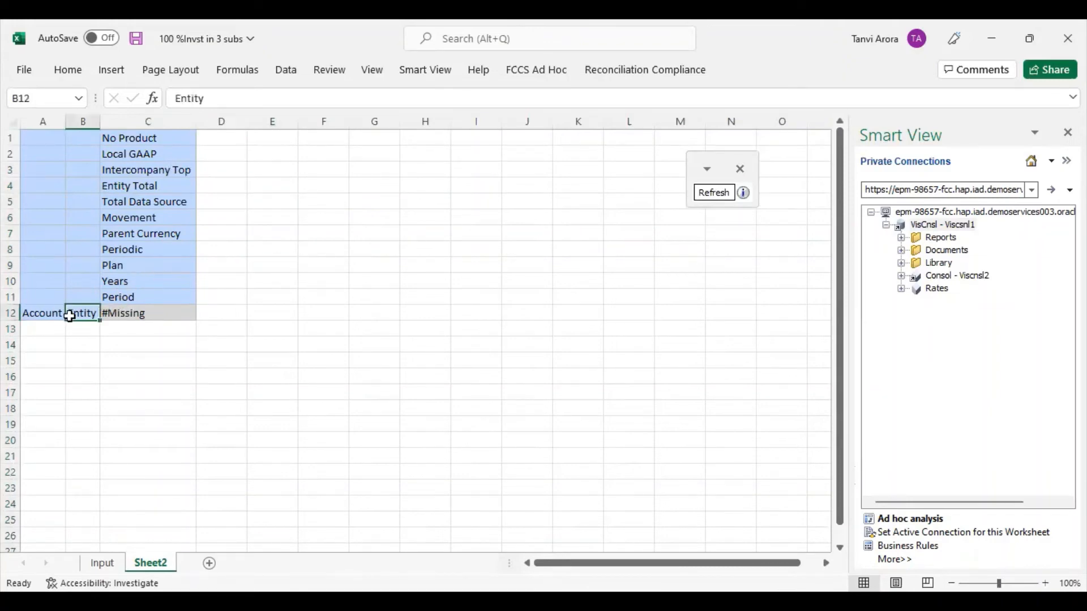
left_click(548, 80)
left_click(45, 132)
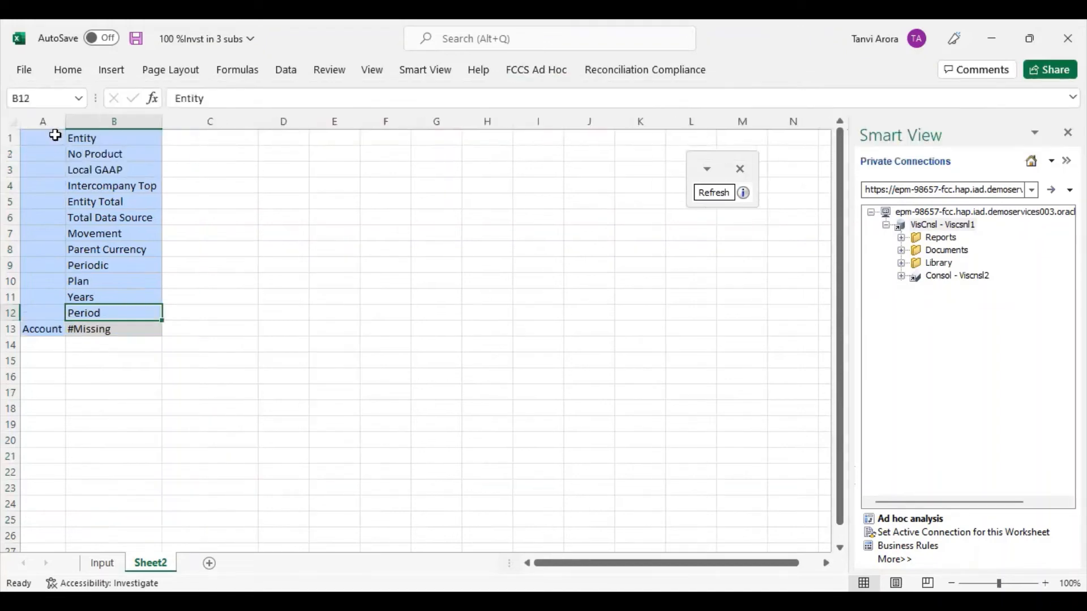
Step: Pivot the Movement dimension from the grid columns to the rows, beside Account
left_click(113, 235)
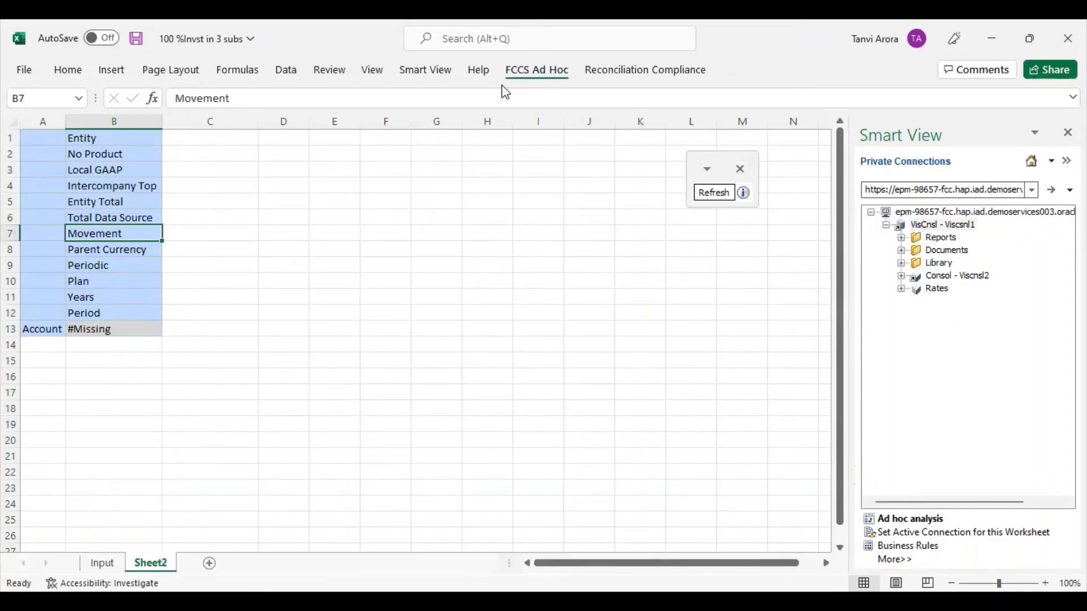
left_click(532, 71)
left_click(44, 135)
left_click(323, 214)
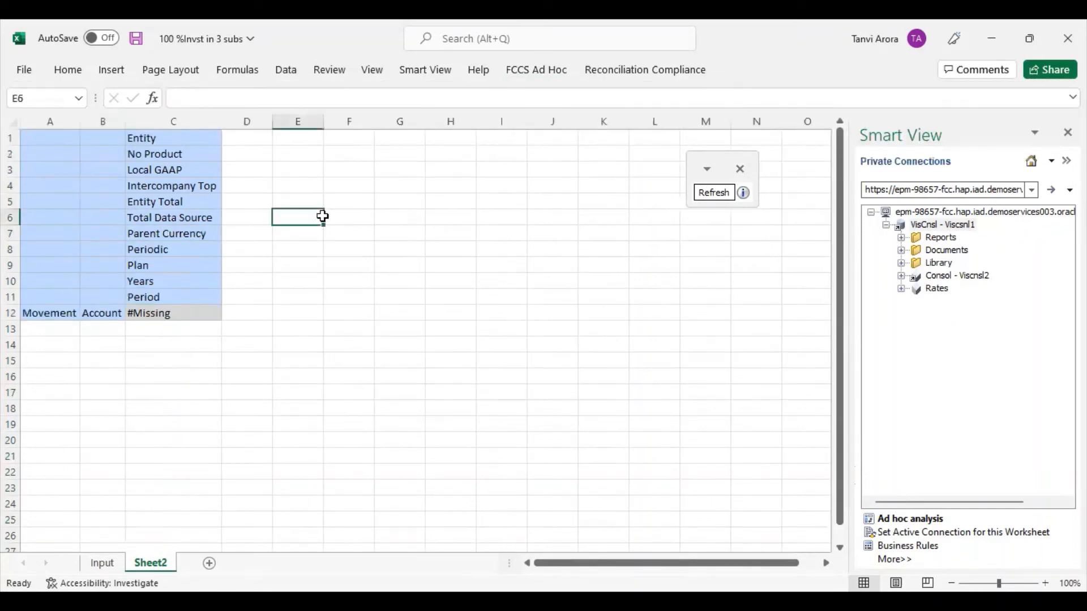
Step: Replace the Entity member in cell C1 with N_100 and refresh the Smart View grid
left_click(217, 143)
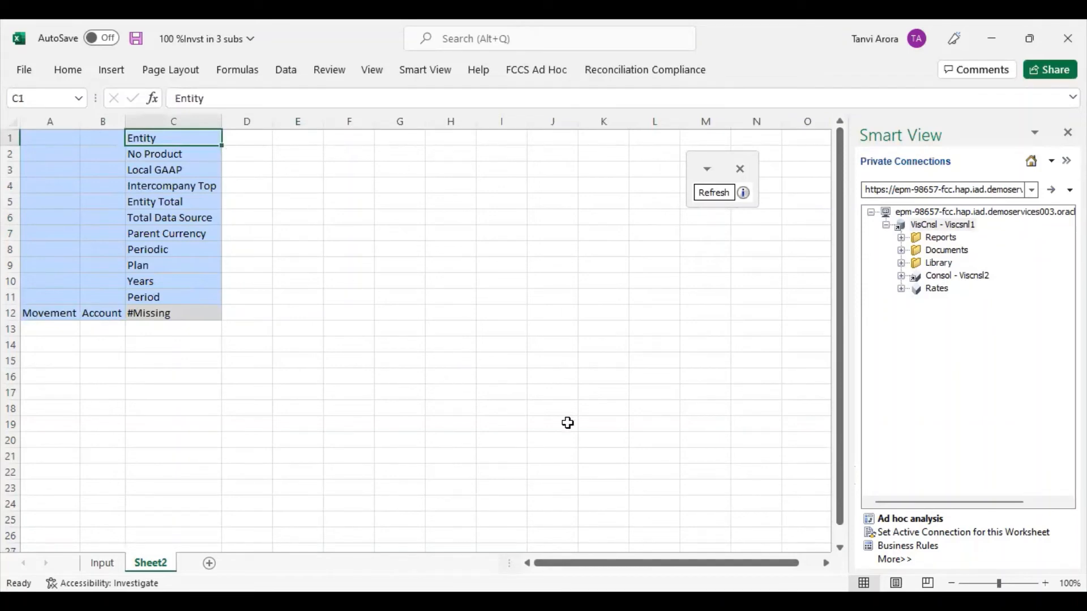
type("N_")
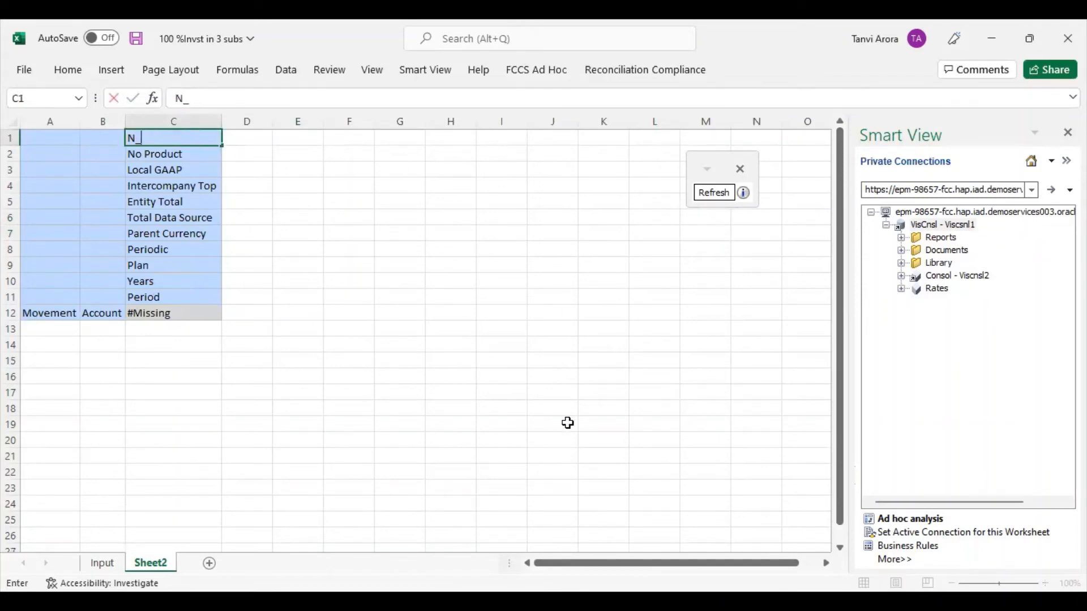
type("100")
left_click(441, 223)
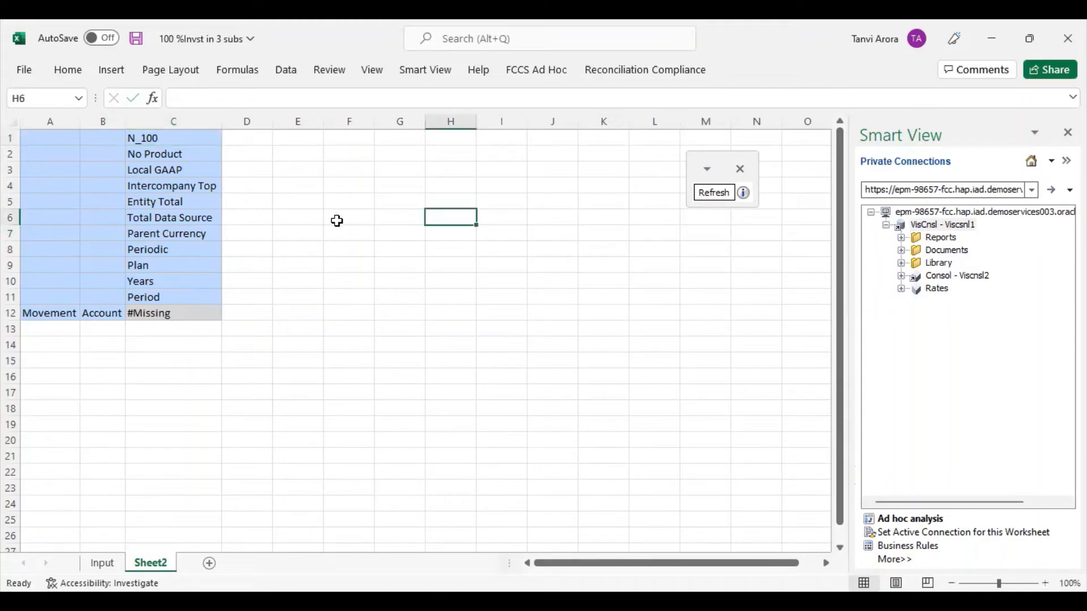
left_click(107, 314)
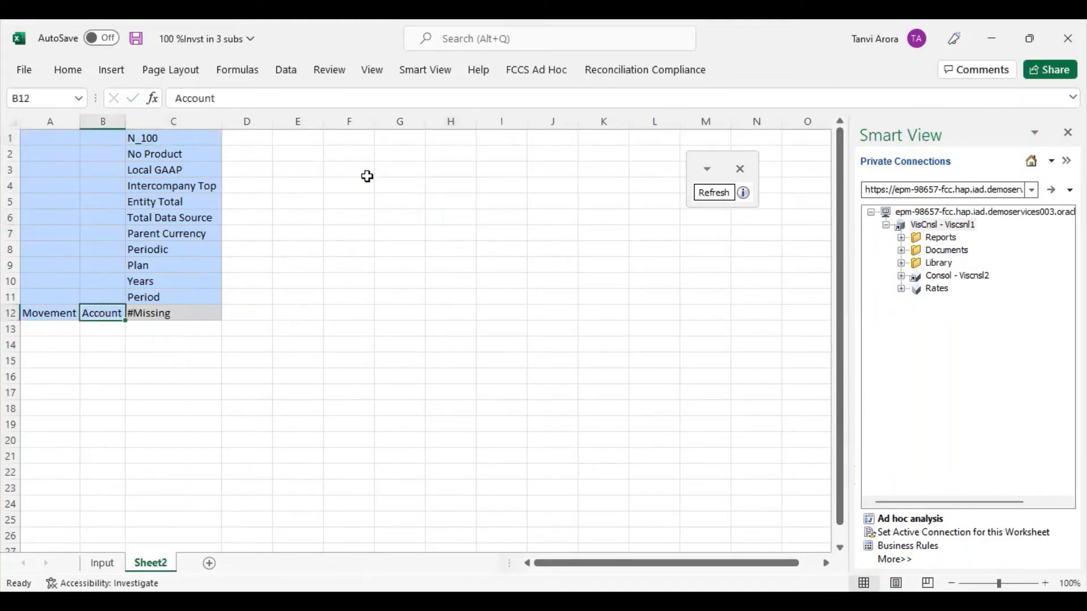
left_click(407, 69)
left_click(288, 95)
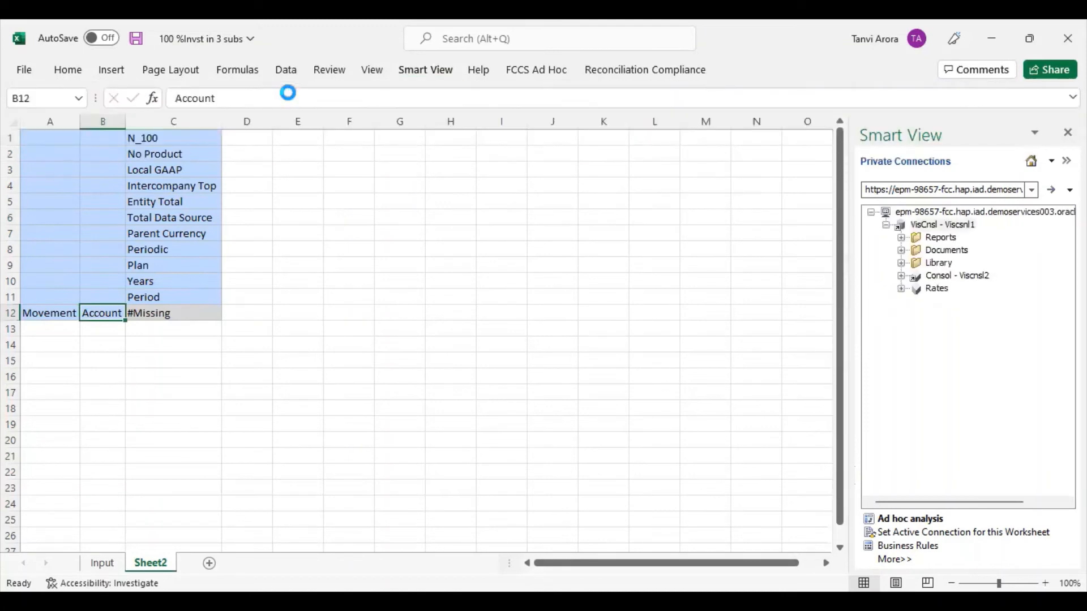
Step: Set the Years member in C10 to FY15 and the Period member in C11 to Jan
left_click(177, 281)
type("F")
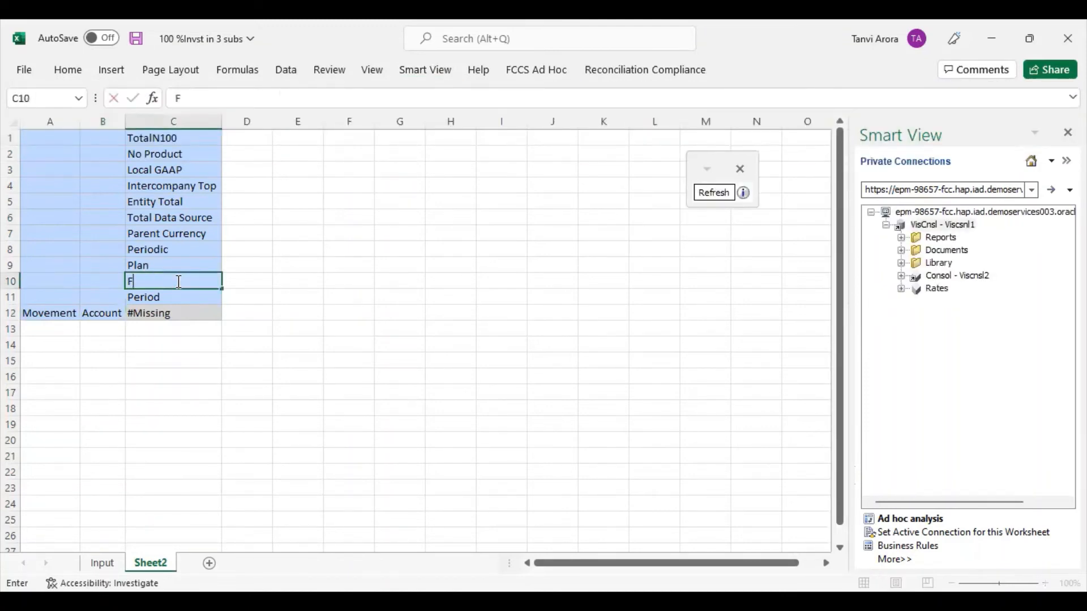
type("Y15")
left_click(156, 297)
type("Jan")
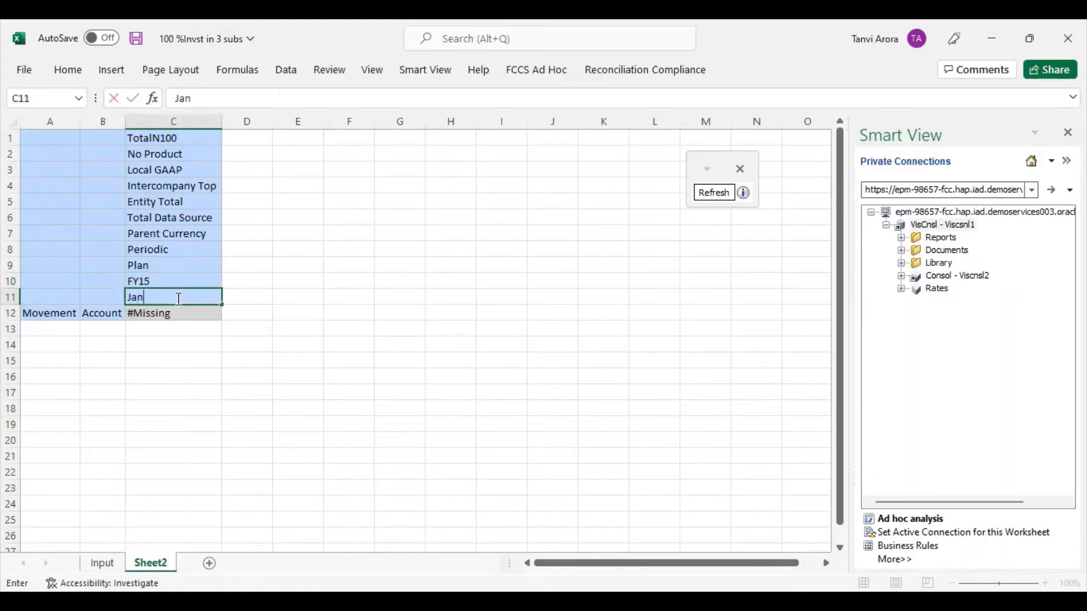
left_click(369, 301)
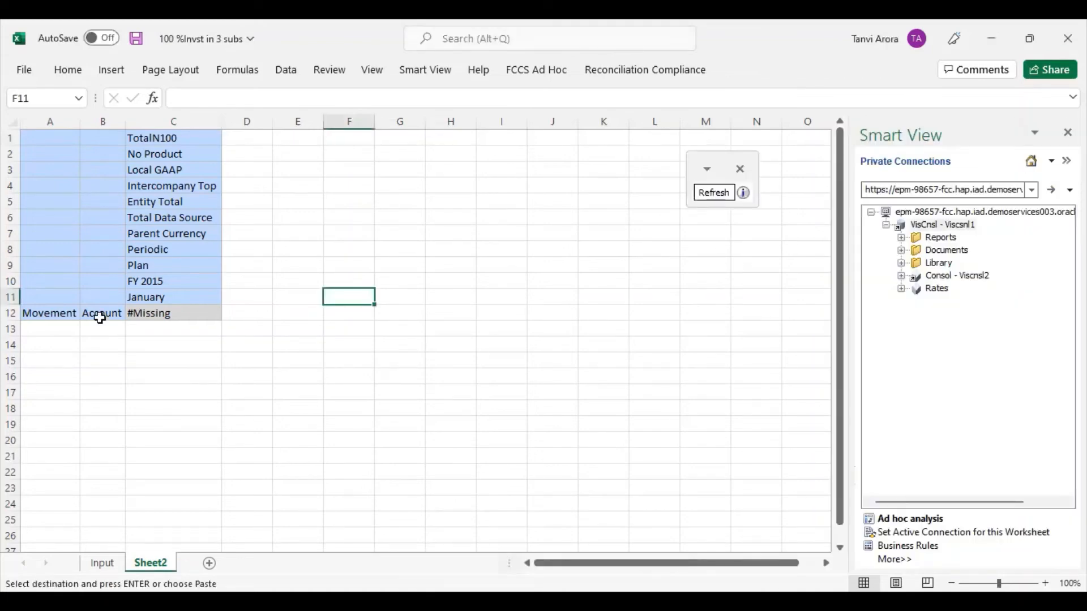
Step: Paste the copied account list into column B starting at B12 and auto-fit the column width
left_click(99, 313)
key("ctrl+v")
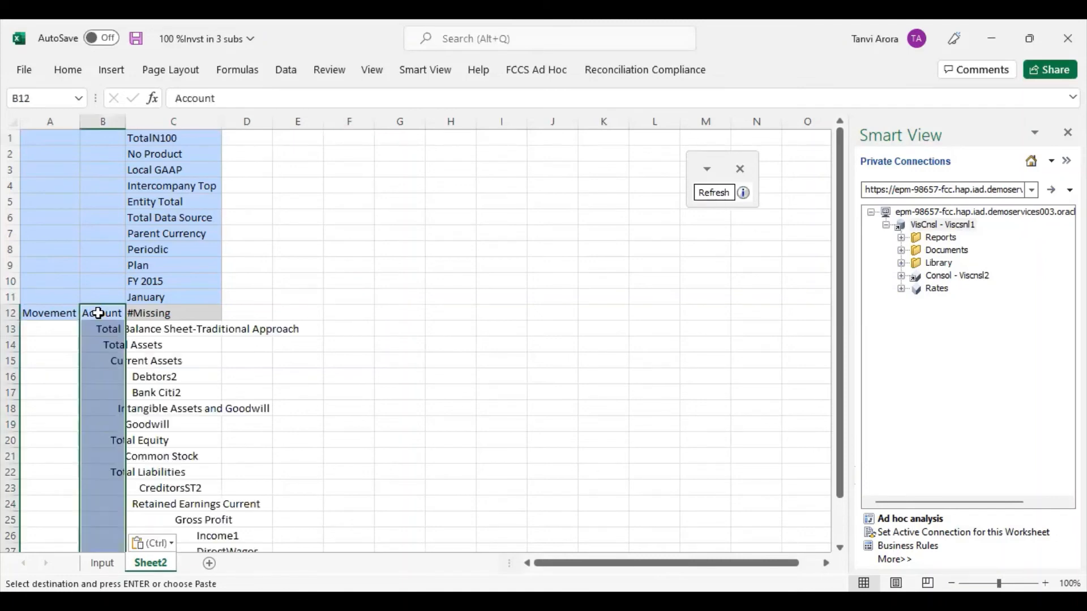
double_click(126, 122)
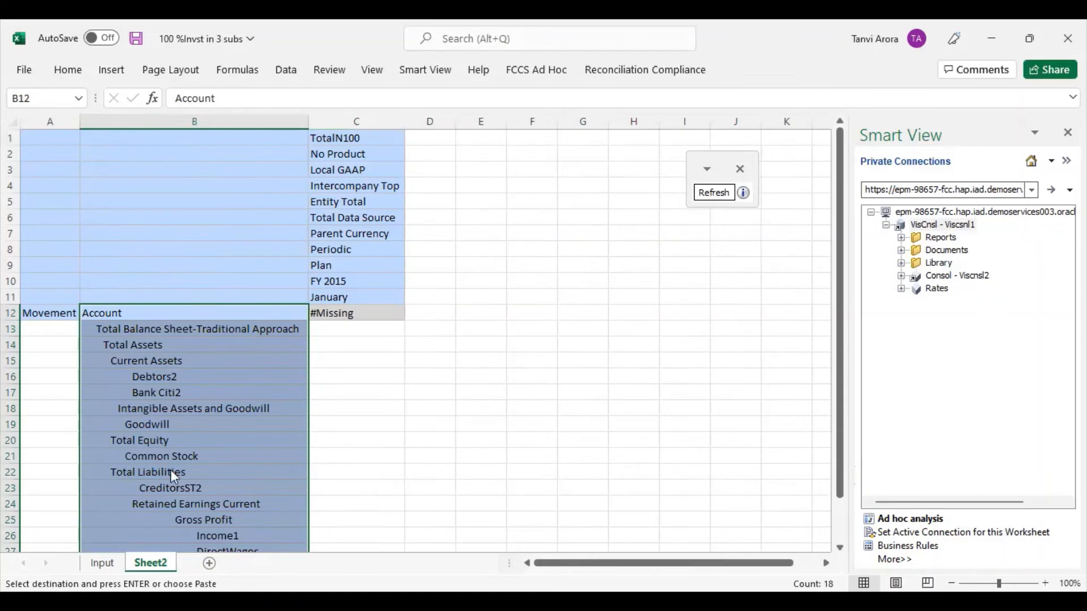
left_click(582, 297)
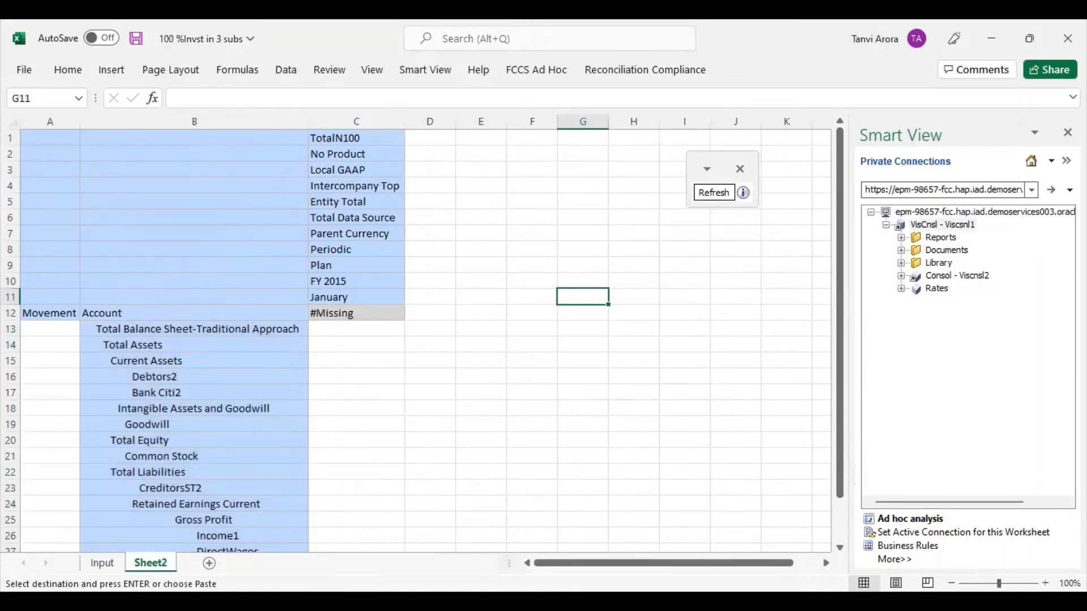
Step: Paste the Closing Balance member into A12:A29 beside the accounts and widen column A to fit it
key("alt+Tab")
left_click(783, 563)
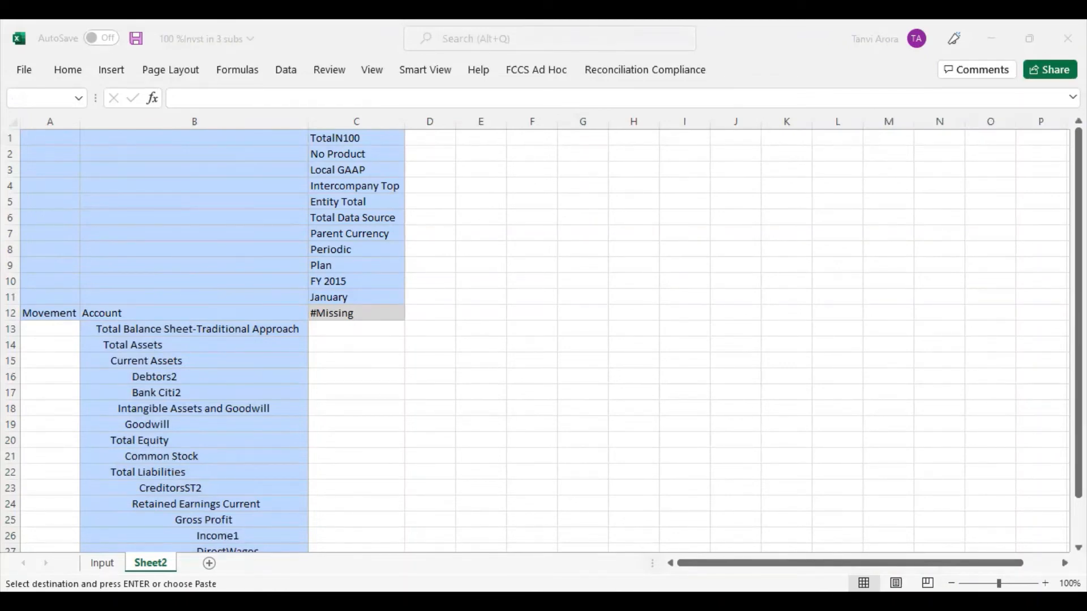
left_click(31, 315)
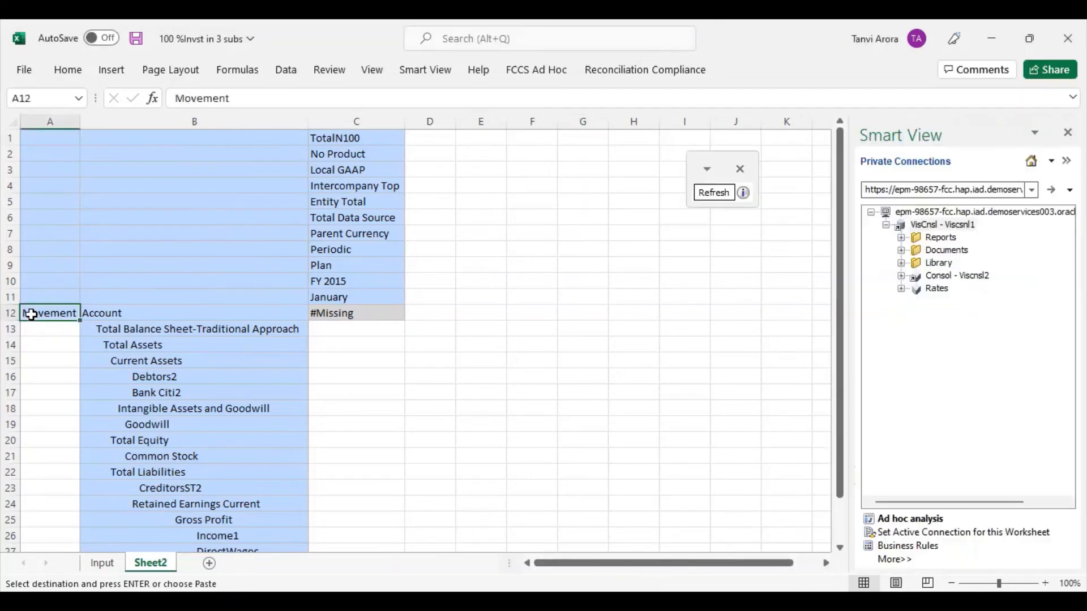
key("ctrl+v")
left_click(583, 456)
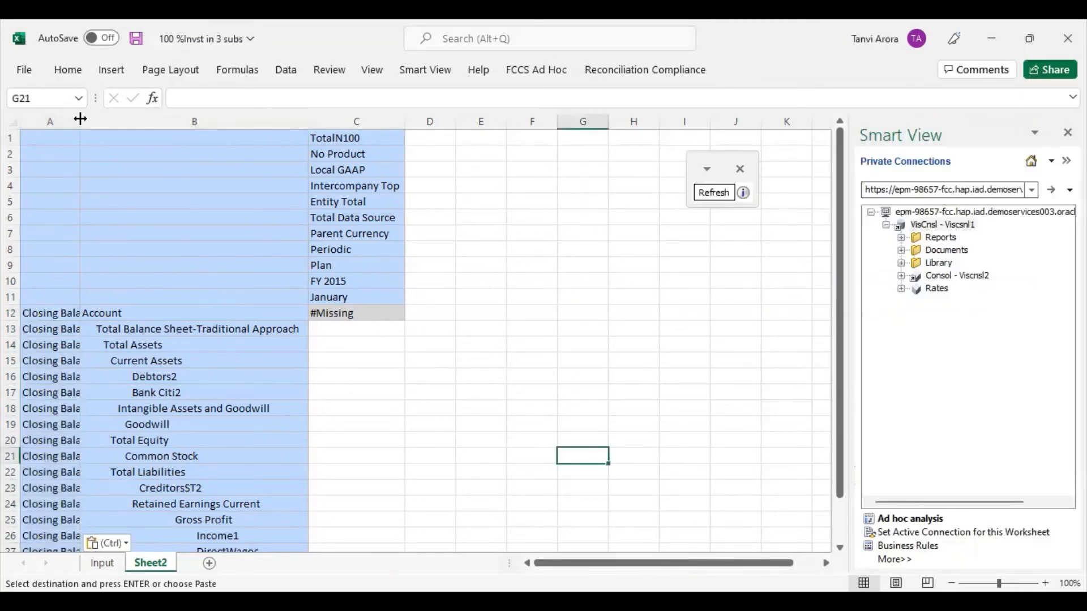
left_click(583, 359)
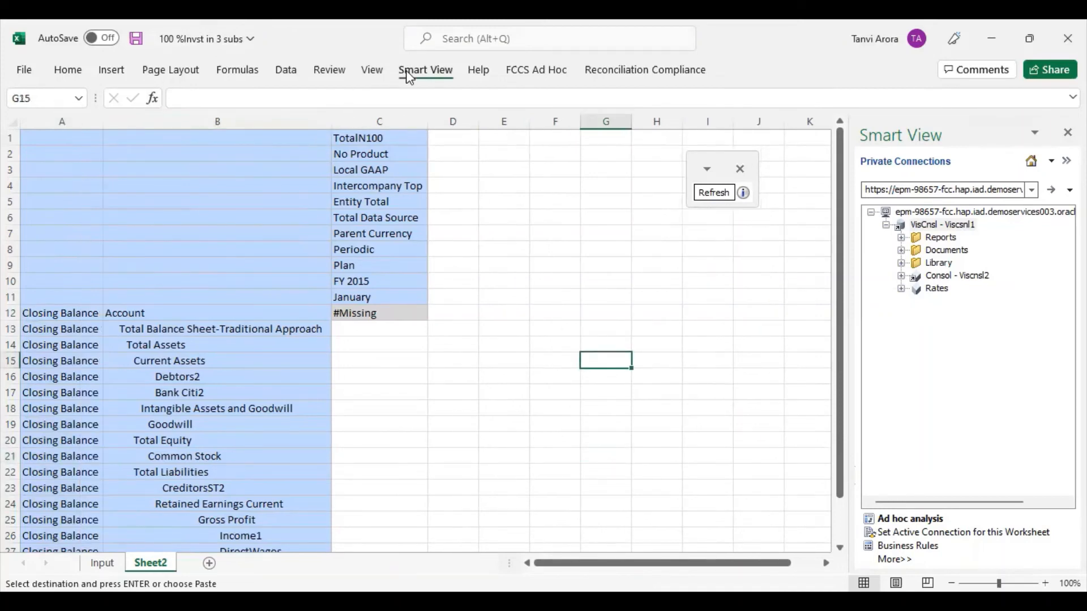
Step: Refresh the Smart View grid and examine the closing balances retrieved for the accounts, including Goodwill and Retained Earnings Current
left_click(425, 69)
left_click(293, 102)
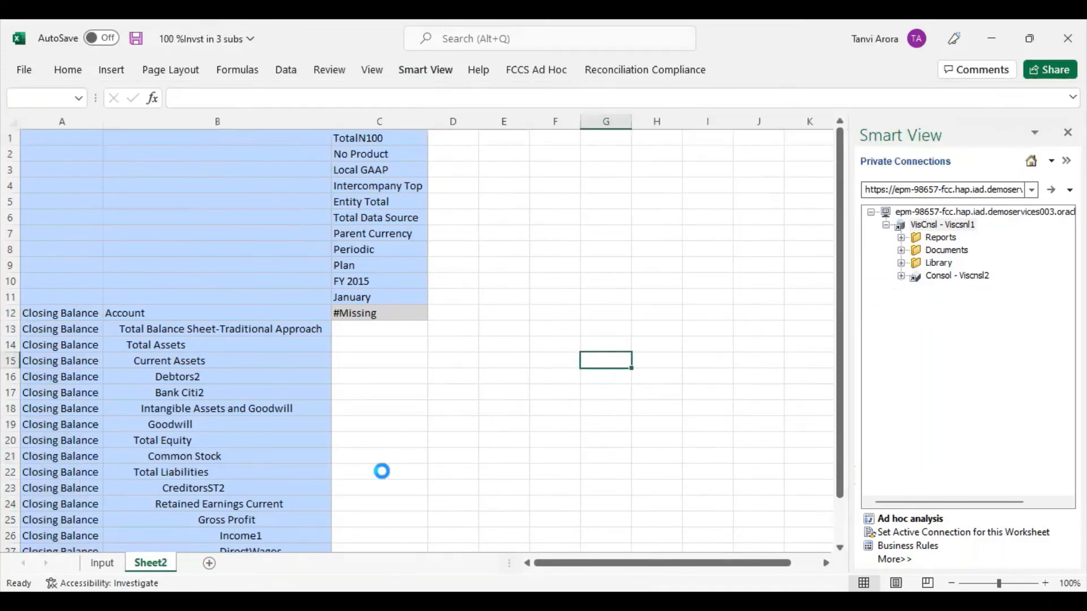
scroll(523, 432, "down", 1)
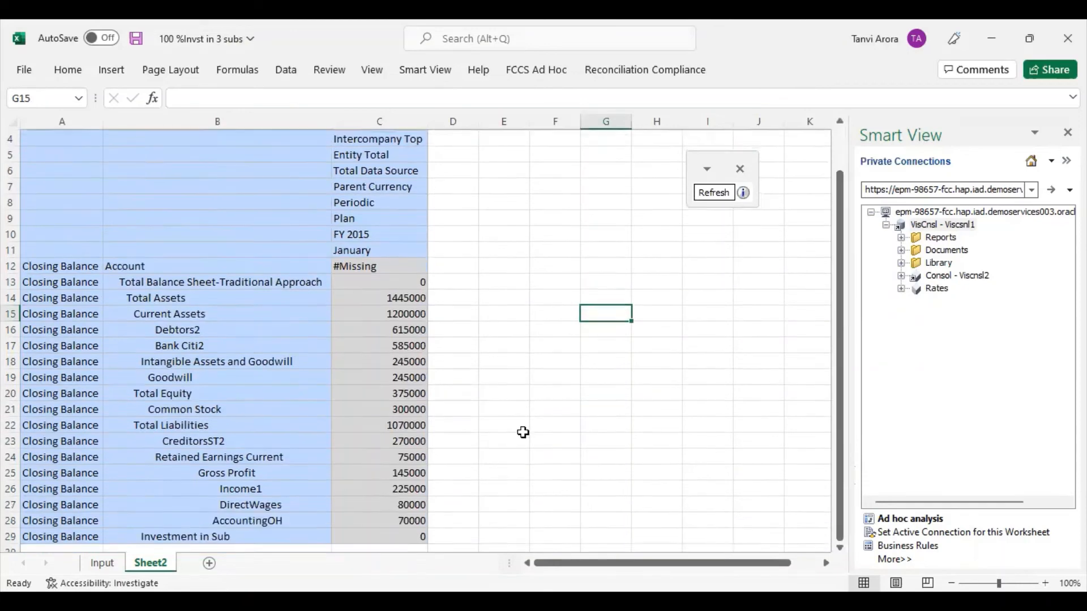
left_click_drag(400, 266, 399, 538)
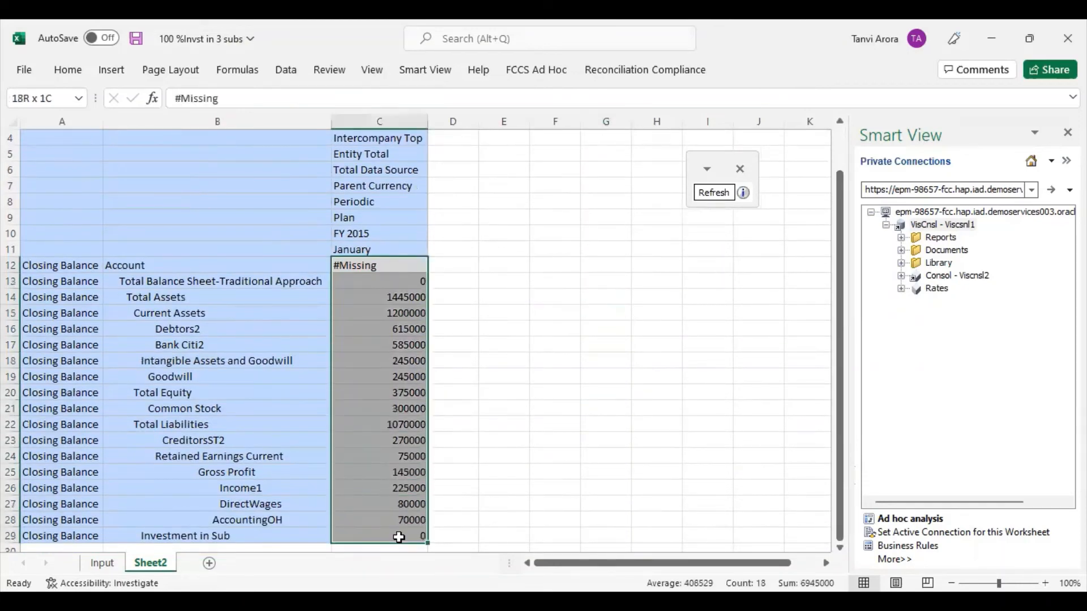
left_click(543, 422)
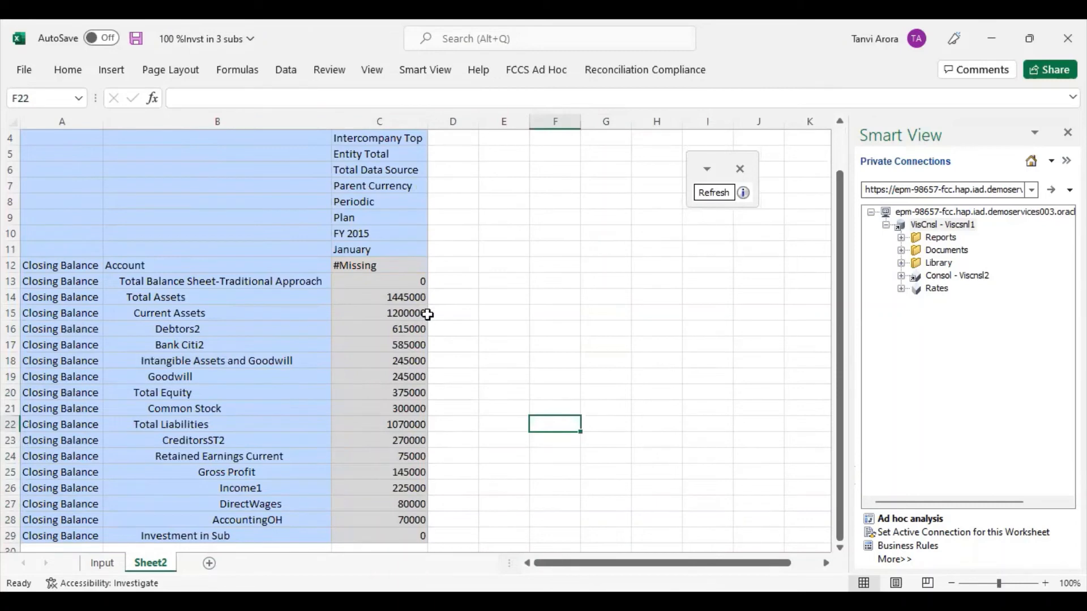
left_click(233, 378)
left_click(417, 374)
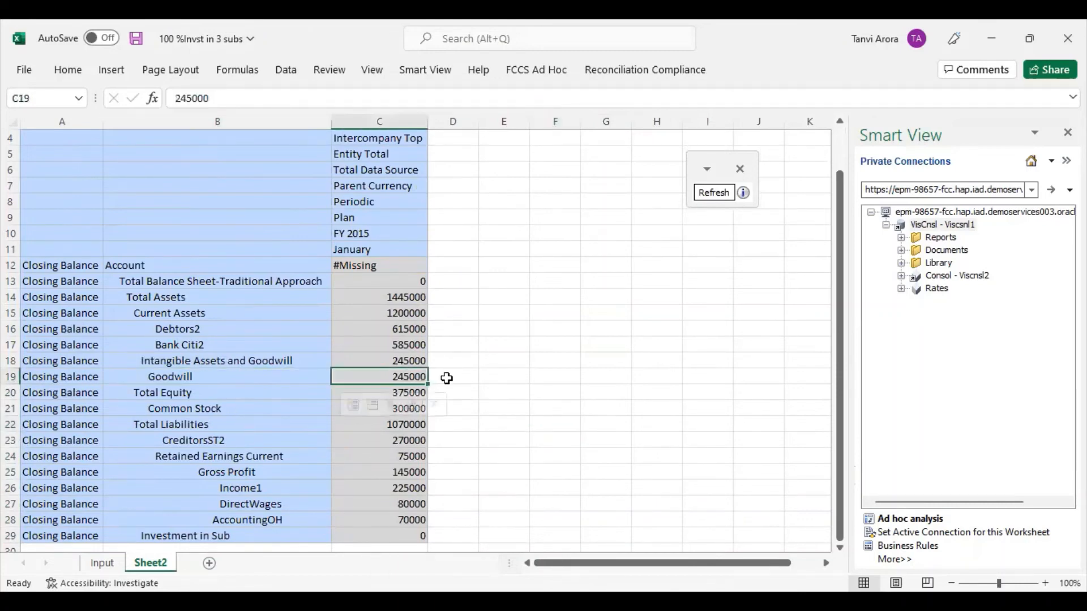
scroll(447, 379, "down", 2)
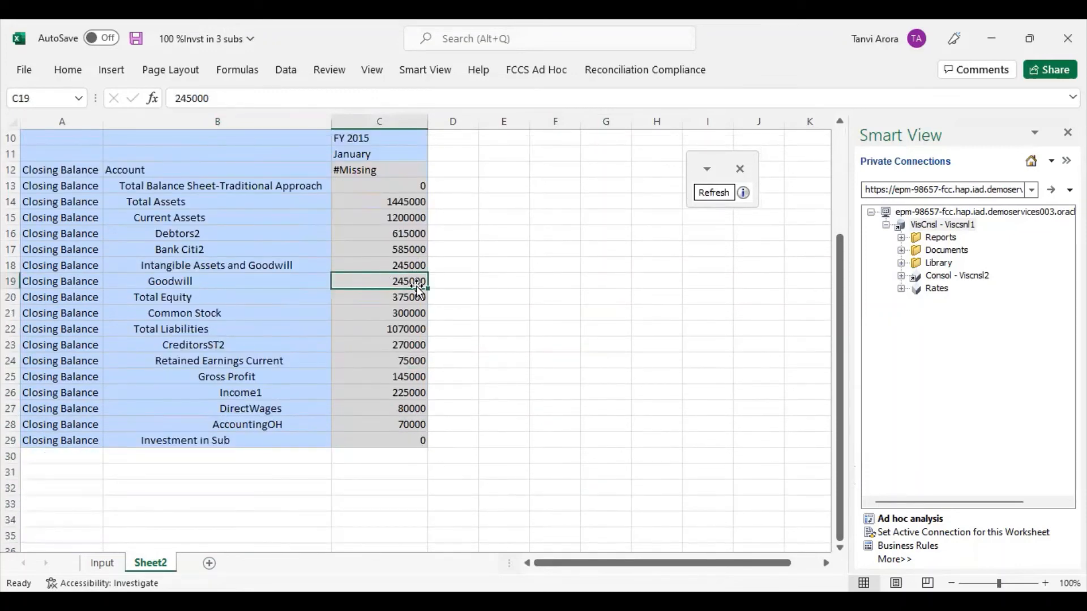
left_click(387, 360)
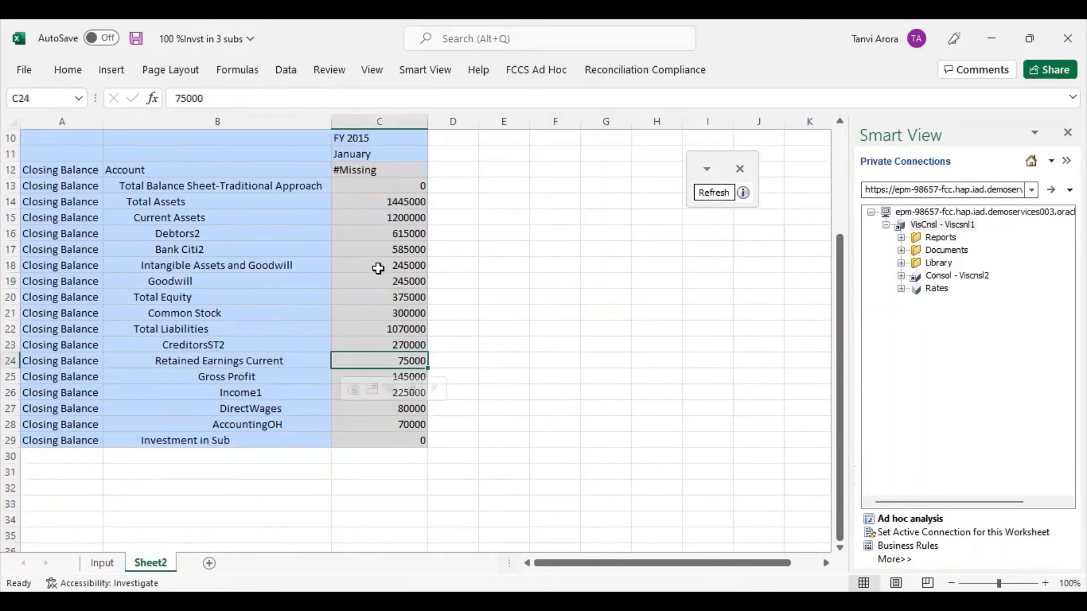
Step: Copy the whole TotalN100 column, C1:C29, including its member headings and account values
scroll(568, 374, "up", 3)
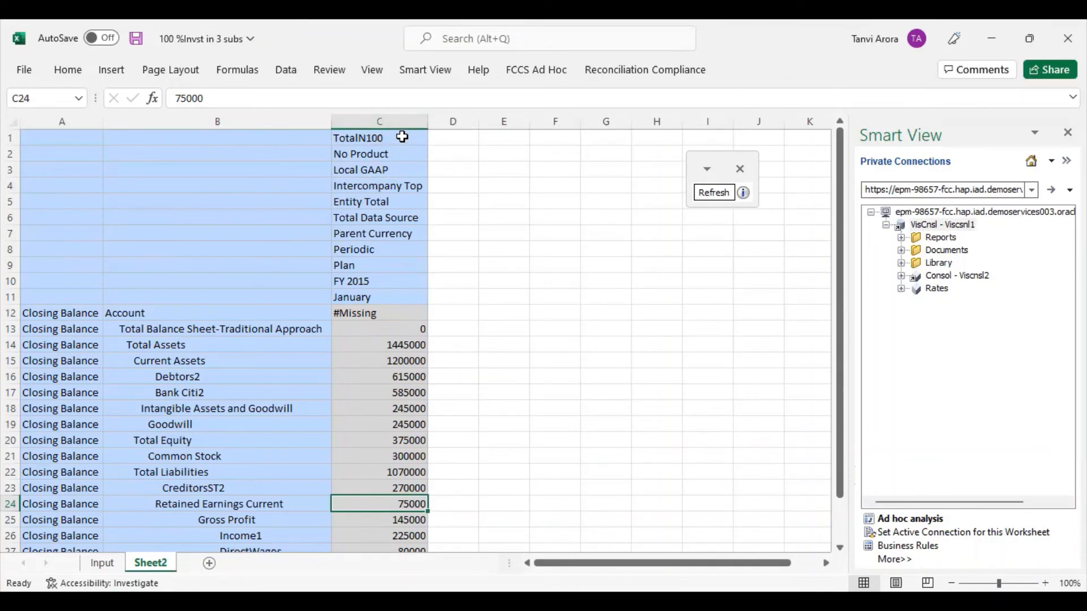
left_click_drag(402, 137, 407, 521)
key("ctrl+c")
Step: Try to paste the copied column into columns E to H starting at row 5, and close the Smart View pane
left_click_drag(497, 138, 604, 134)
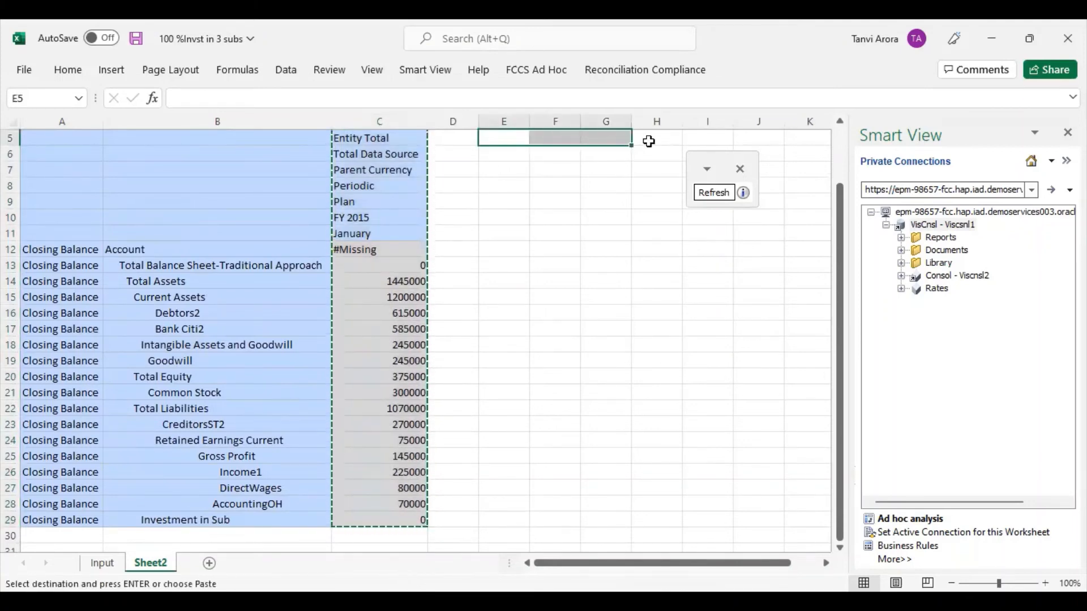
left_click_drag(493, 137, 646, 141)
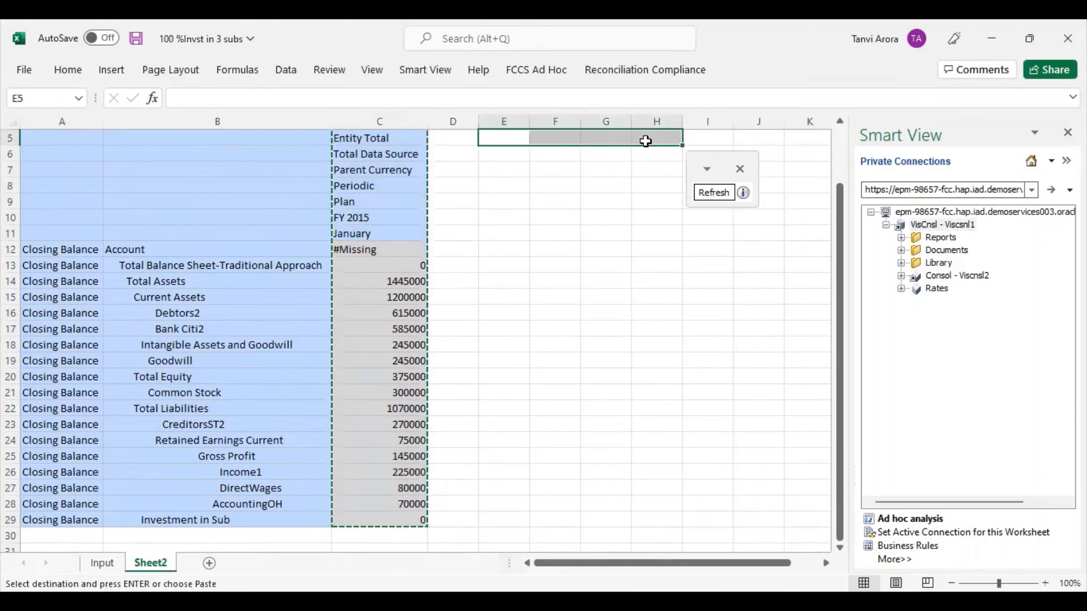
key("Return")
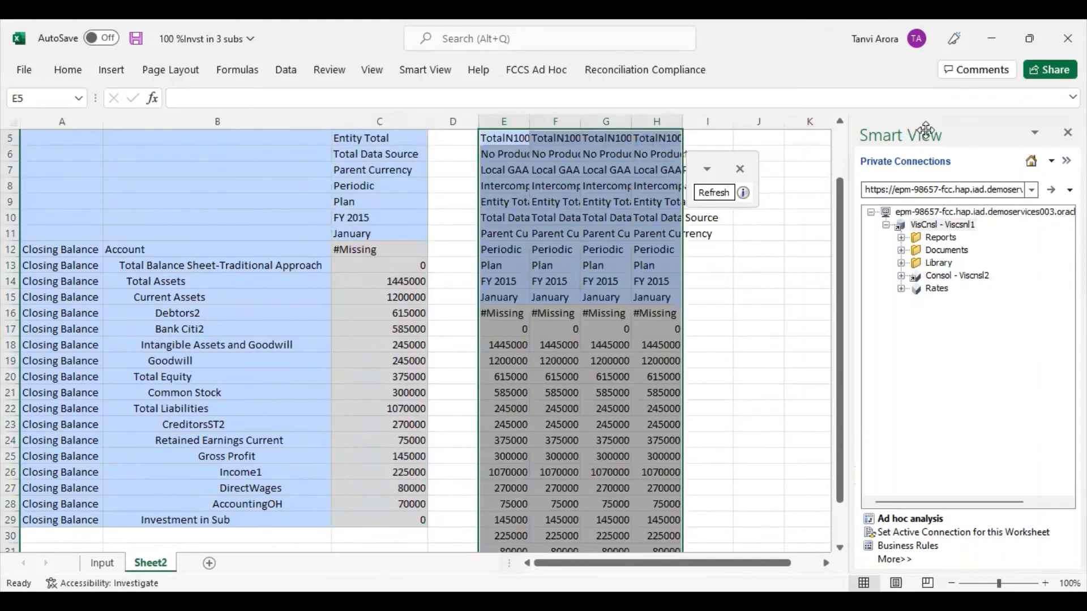
left_click(1067, 132)
left_click(891, 314)
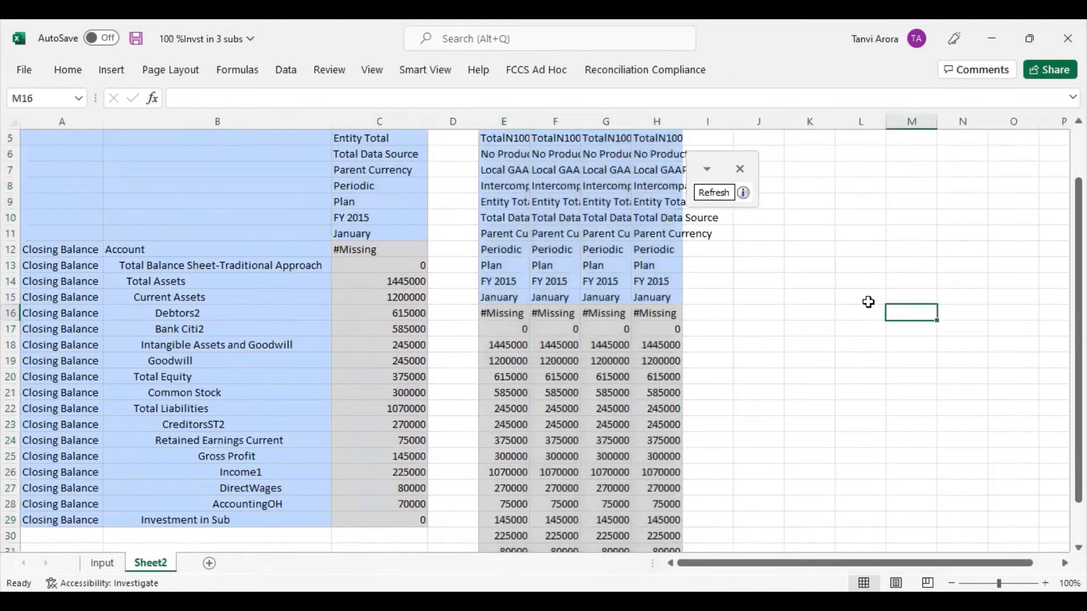
scroll(657, 322, "up", 2)
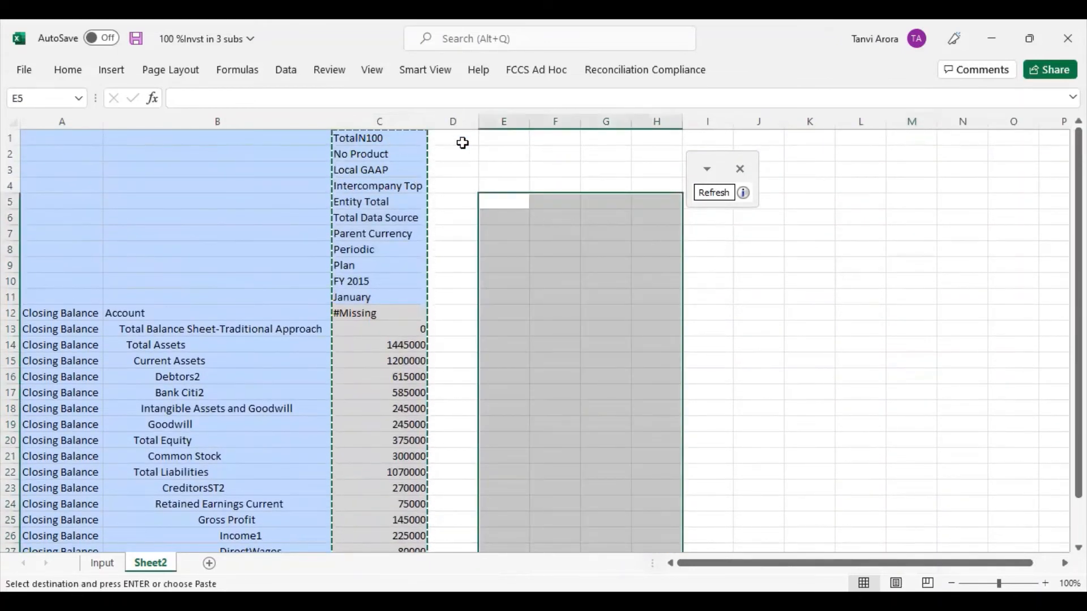
Step: Paste the copied column into columns E to H starting at row 1 and widen those columns to fit their headings
left_click_drag(486, 138, 656, 141)
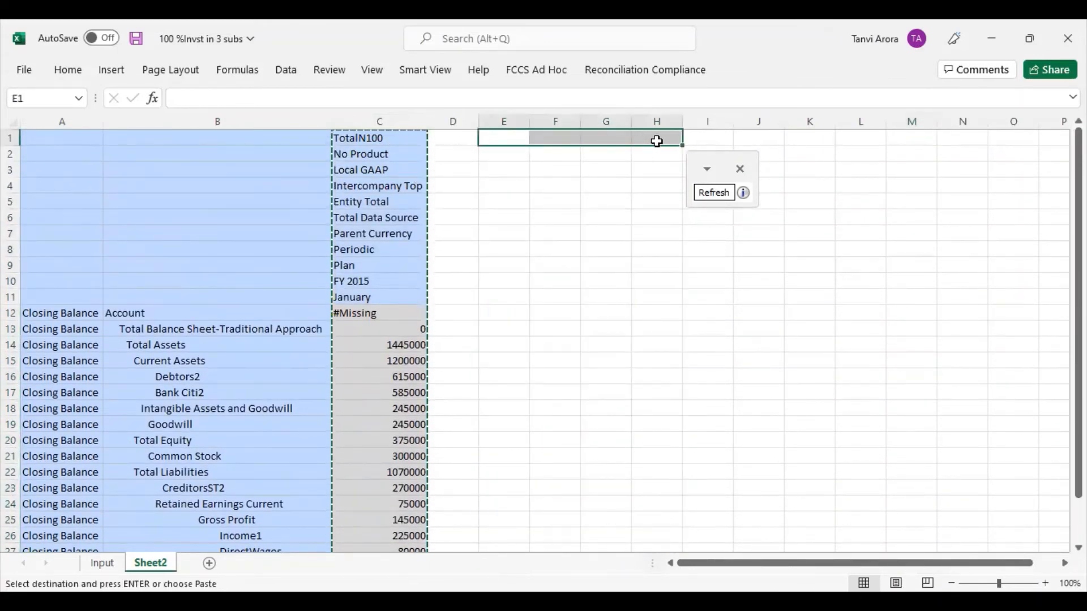
key("ctrl+v")
left_click(893, 343)
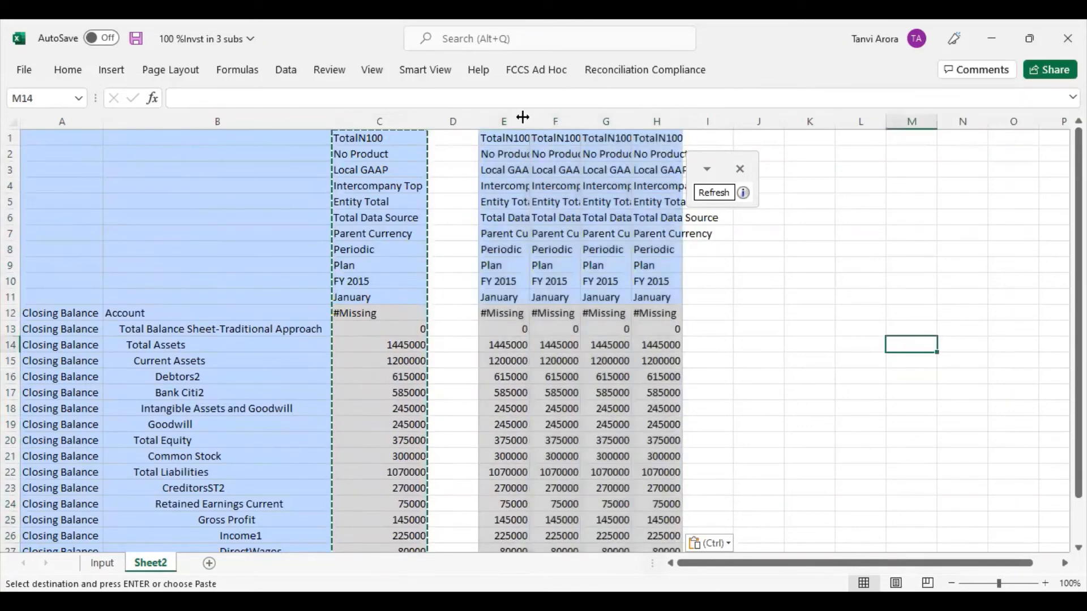
left_click_drag(530, 118, 864, 119)
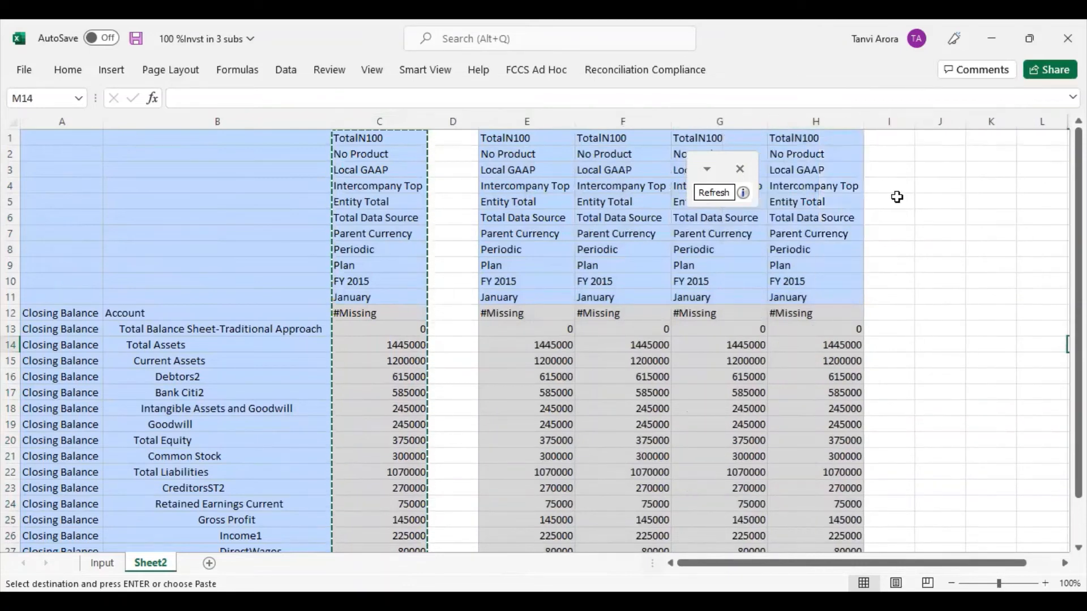
left_click(895, 199)
key("Escape")
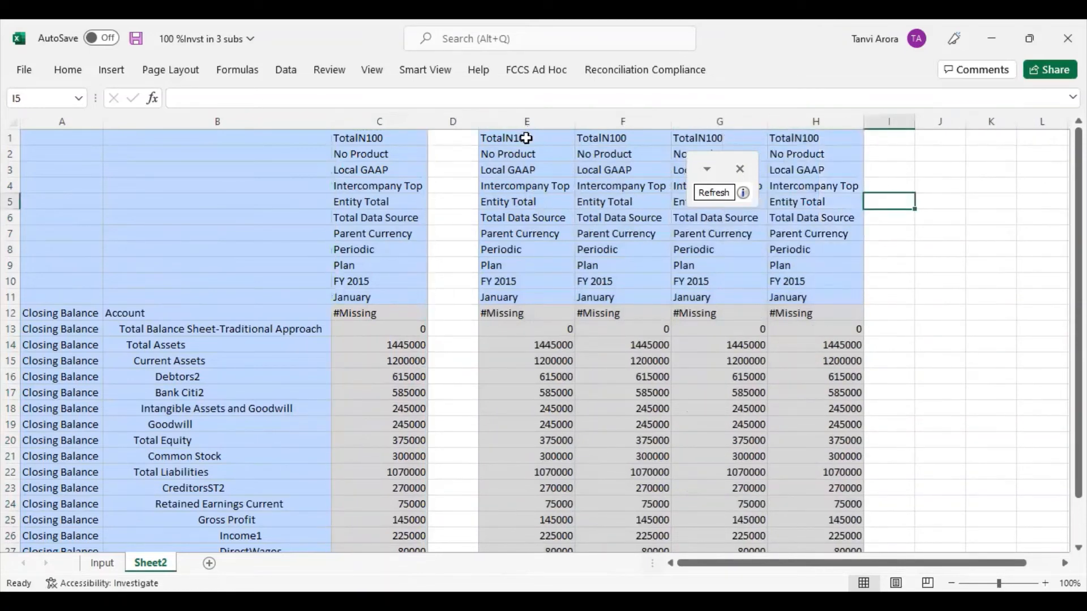
Step: Set the Entity member in E1 to N_101
left_click(528, 138)
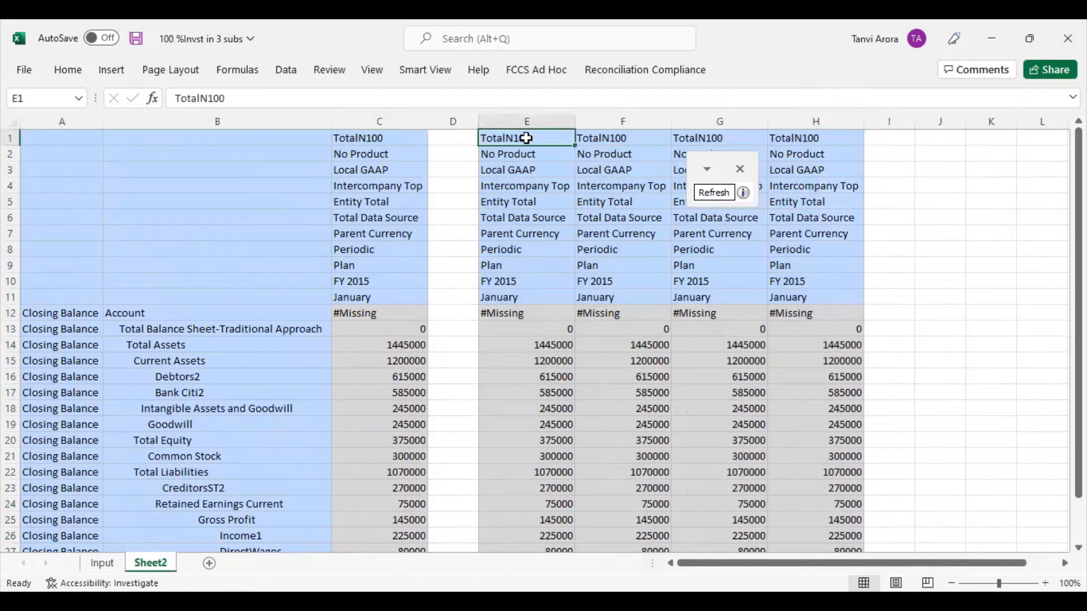
type("No Product")
key("BackSpace")
key("BackSpace")
key("BackSpace")
key("BackSpace")
key("BackSpace")
key("BackSpace")
key("BackSpace")
key("BackSpace")
key("BackSpace")
type("_")
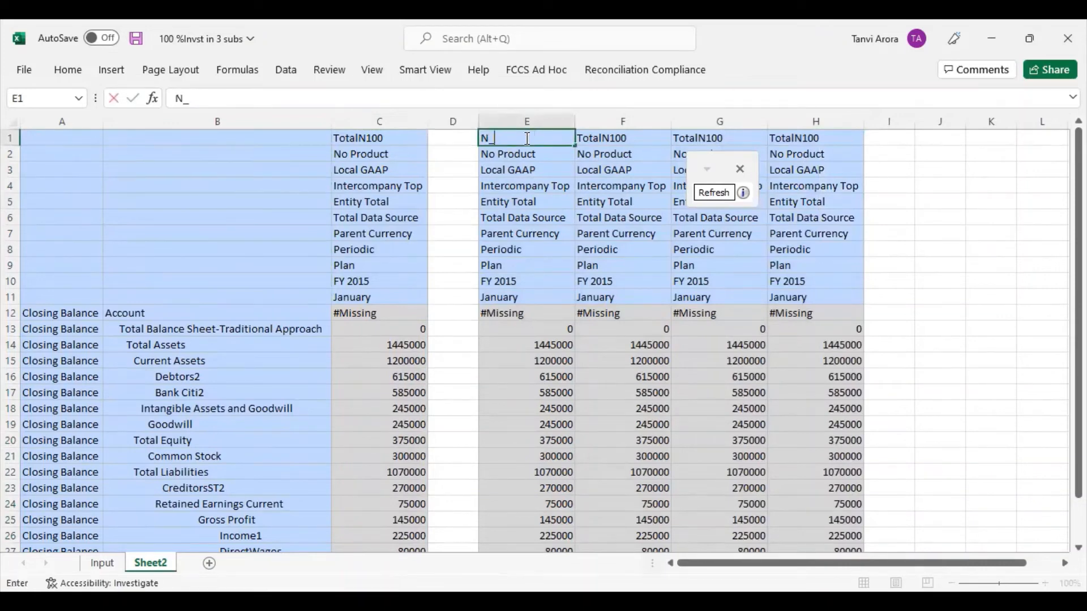
type("104")
left_click(609, 138)
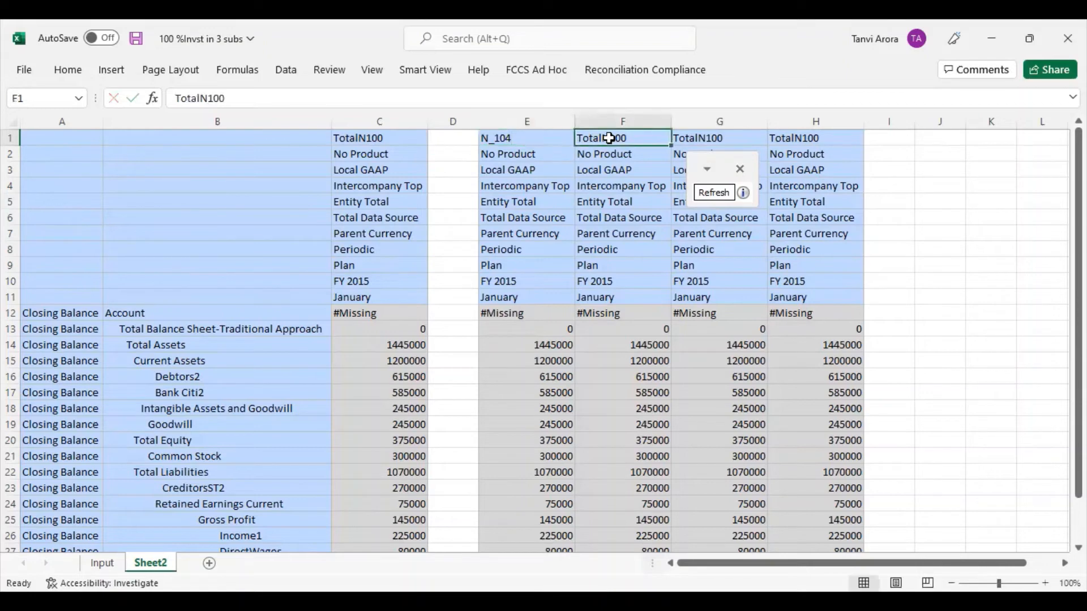
left_click(545, 140)
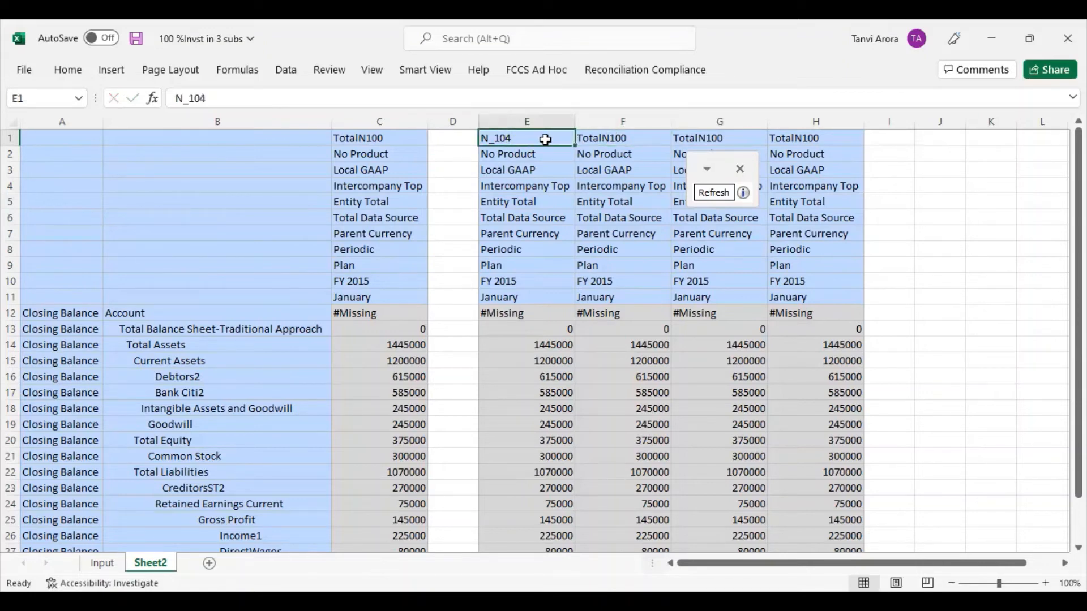
double_click(546, 139)
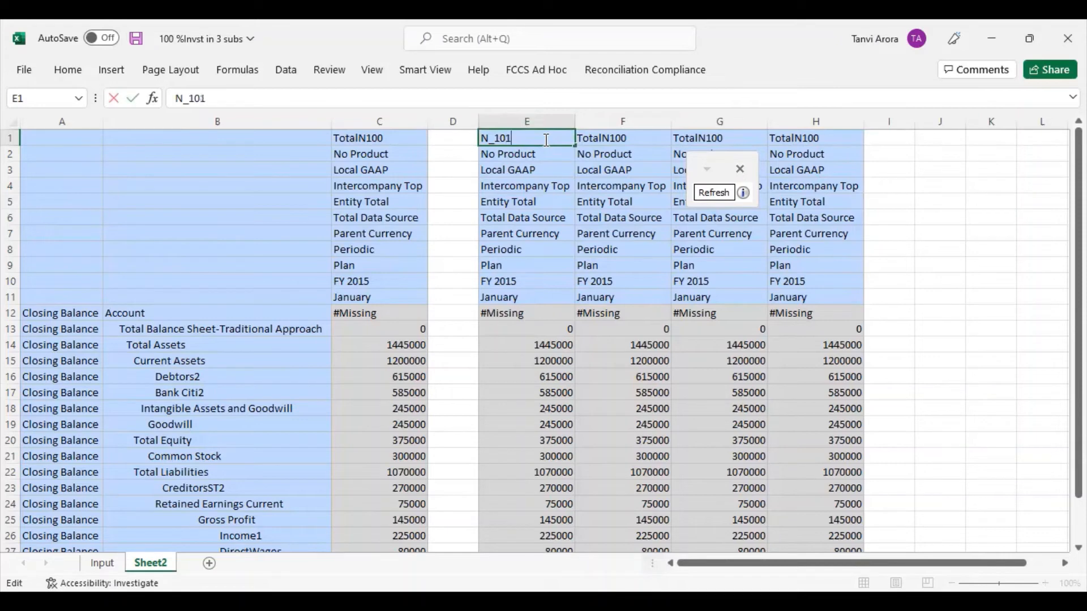
Step: Set the Entity members in F1, G1 and H1 to N_102, N_103 and N_104
left_click(625, 143)
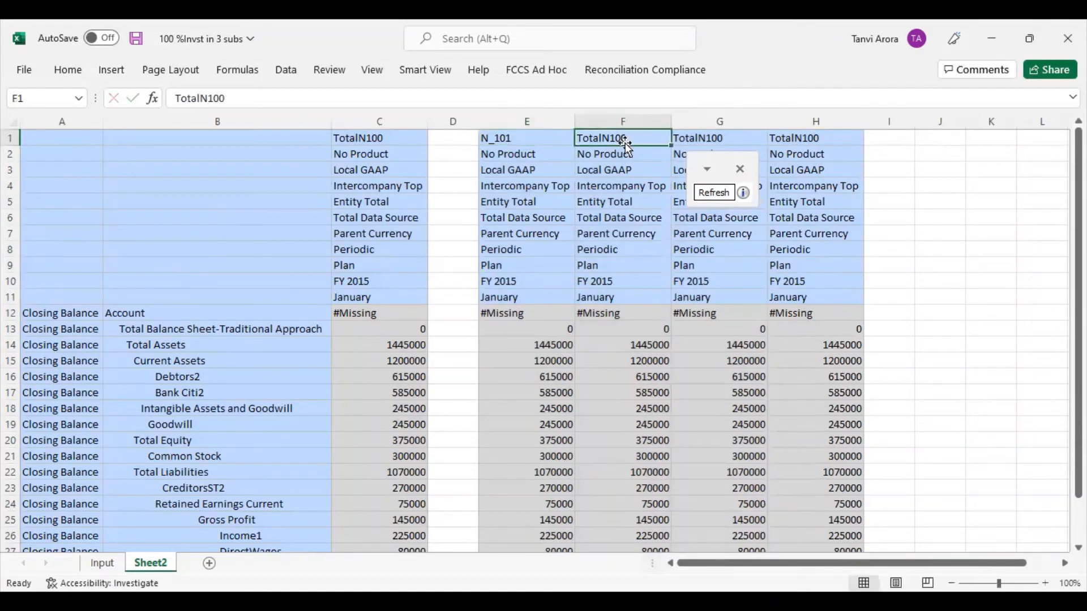
type("N_")
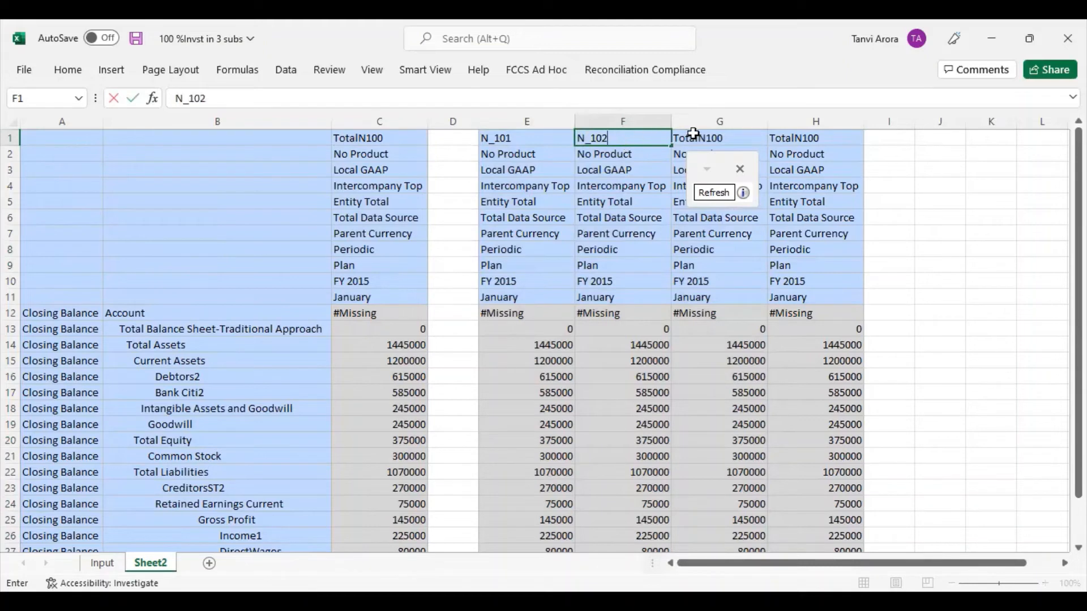
type("102")
left_click(693, 140)
type("N")
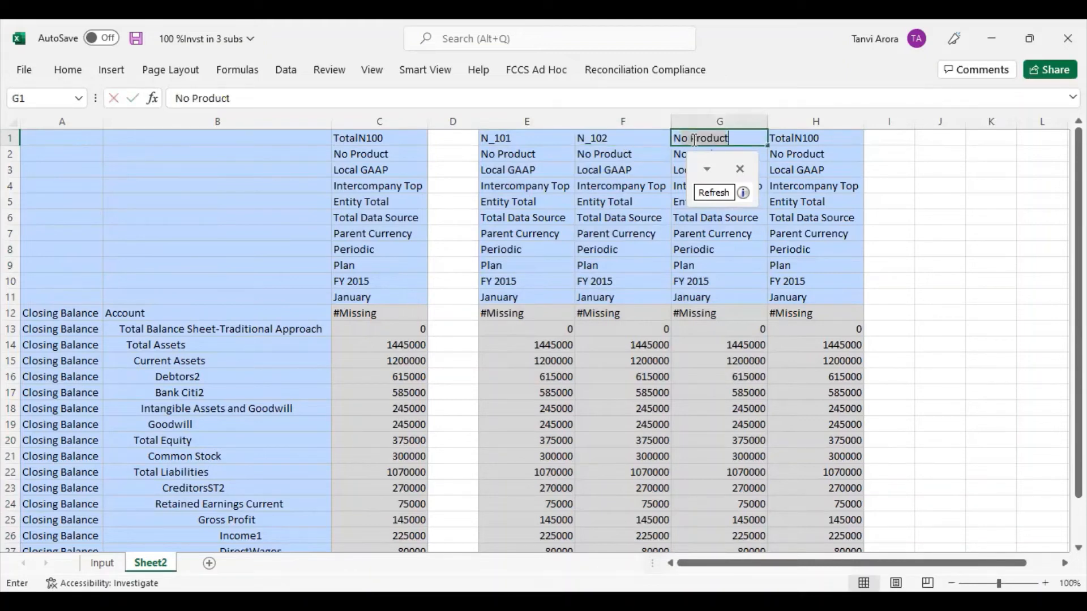
type("_")
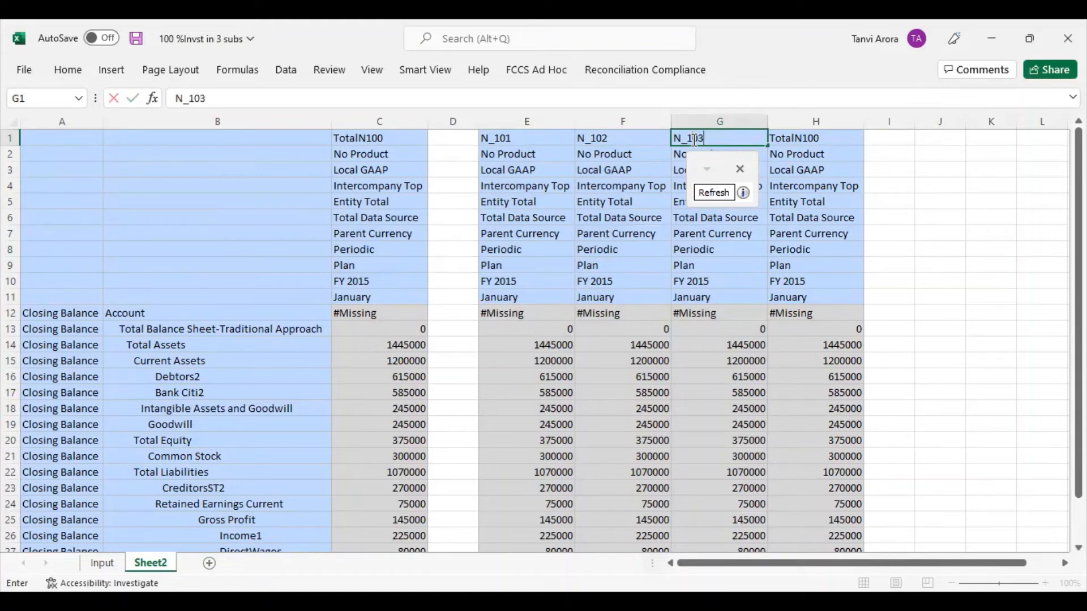
type("103")
left_click(771, 139)
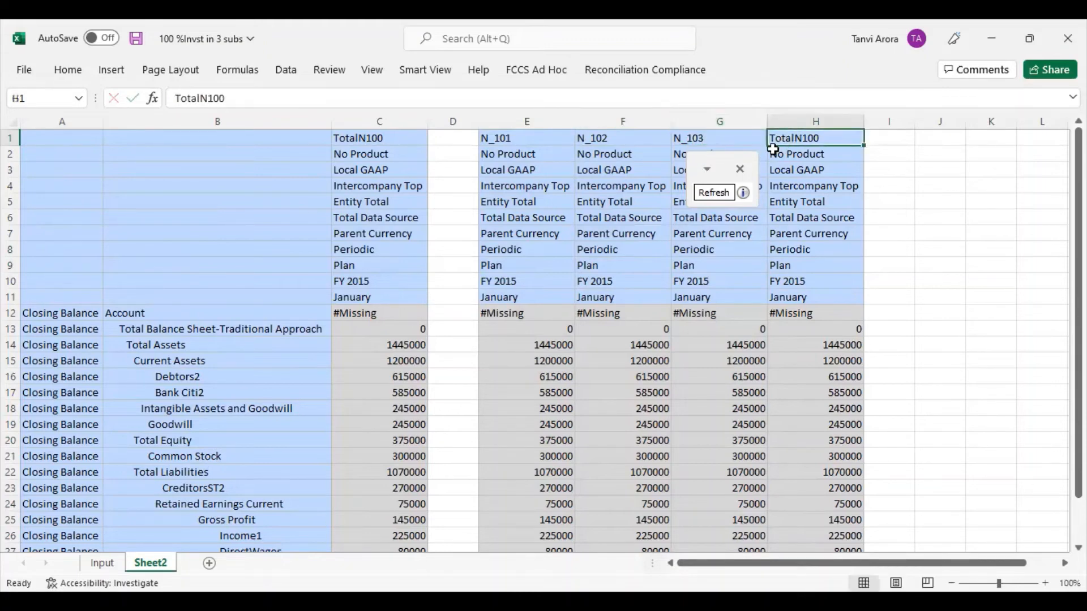
type("N_104")
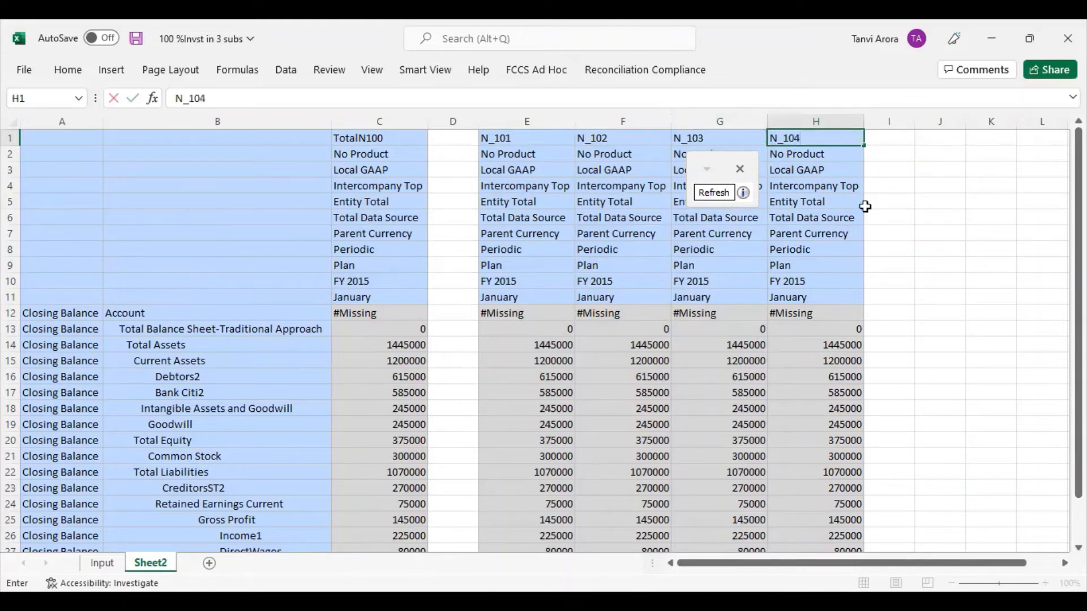
left_click(906, 234)
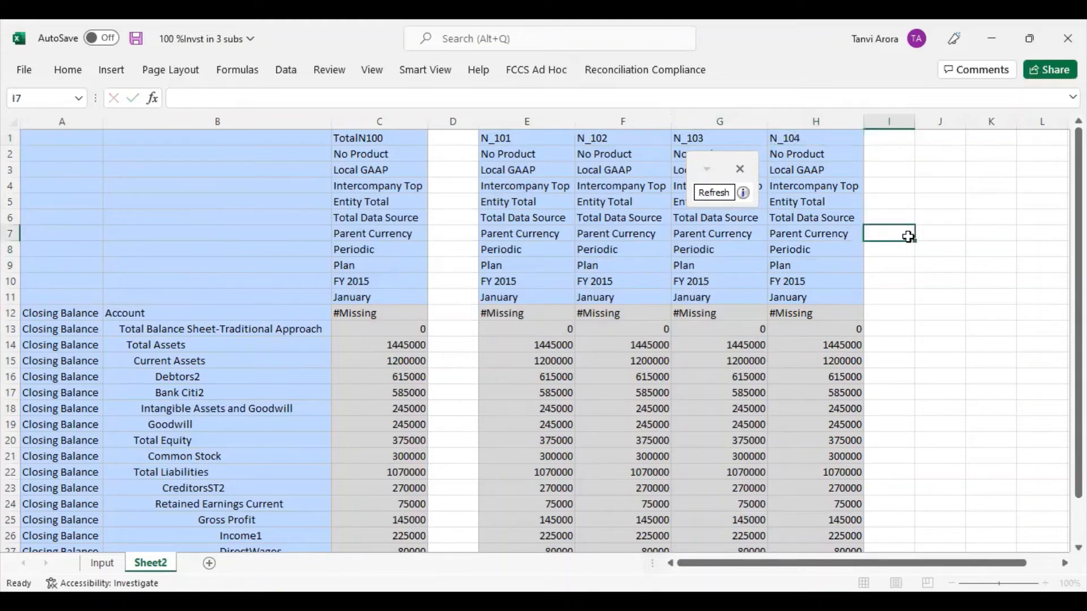
Step: Refresh the ad hoc grid to retrieve the balances of the four individual entities
left_click(927, 462)
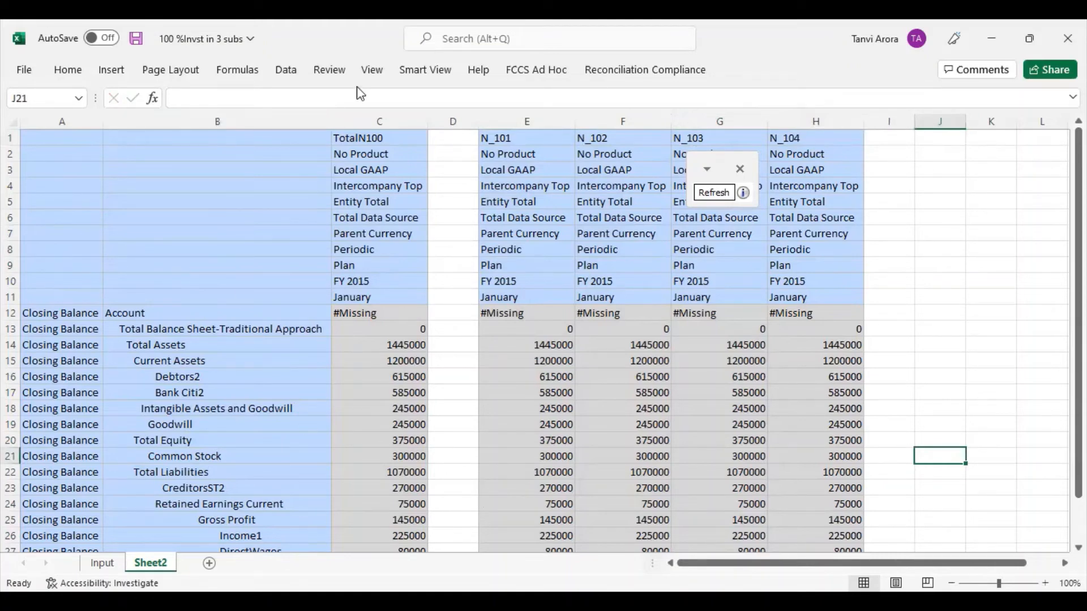
left_click(425, 69)
left_click(306, 99)
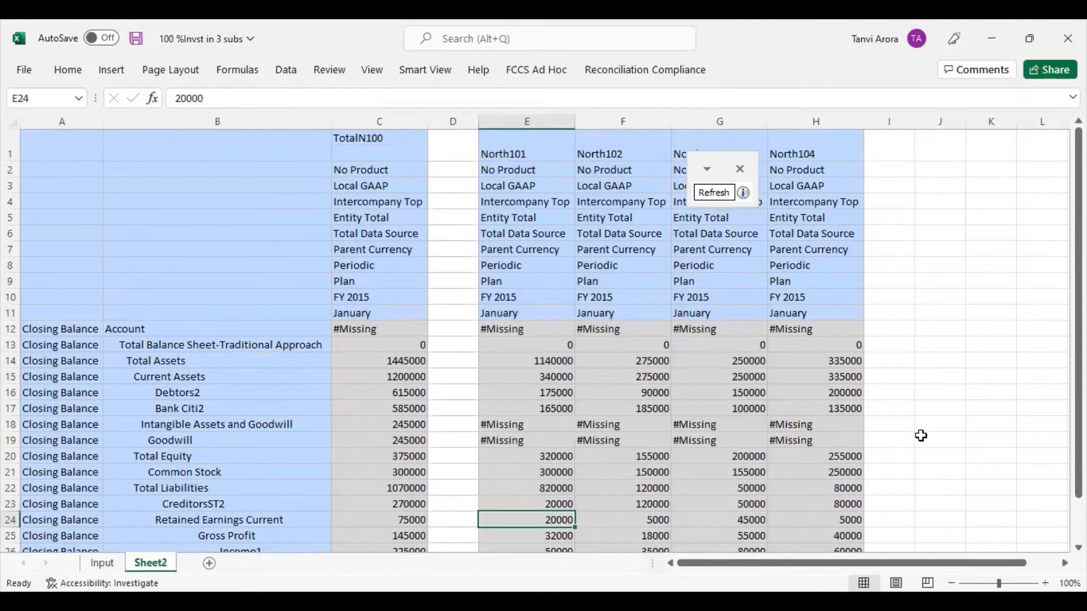
left_click(944, 441)
Step: Compare the combined entity balances for Current Assets, Debtors2 and Bank Citi2 with the TotalN100 column
scroll(906, 449, "down", 2)
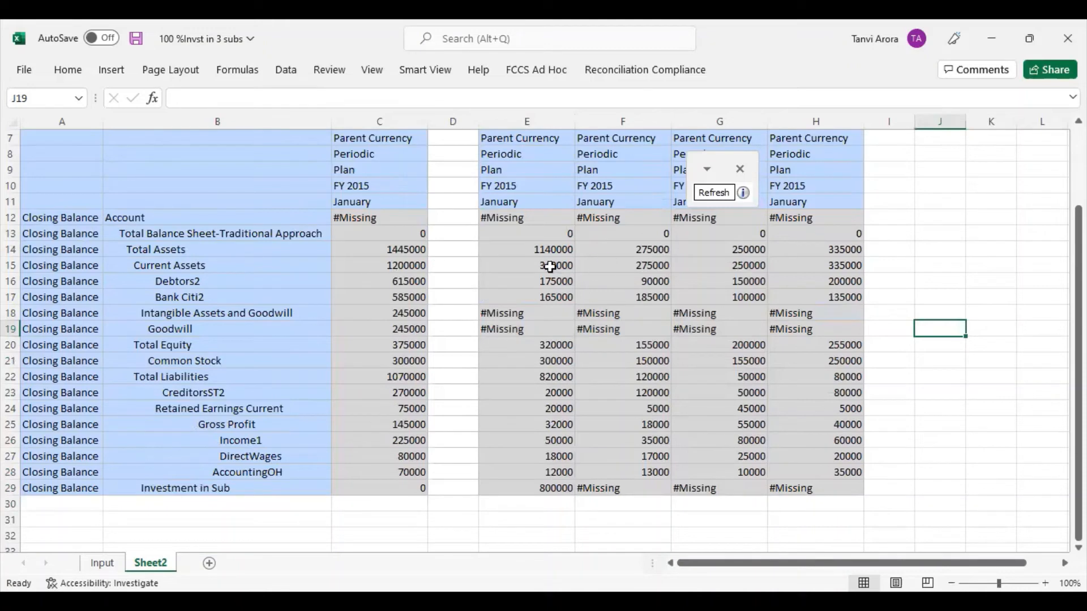
left_click_drag(550, 267, 789, 265)
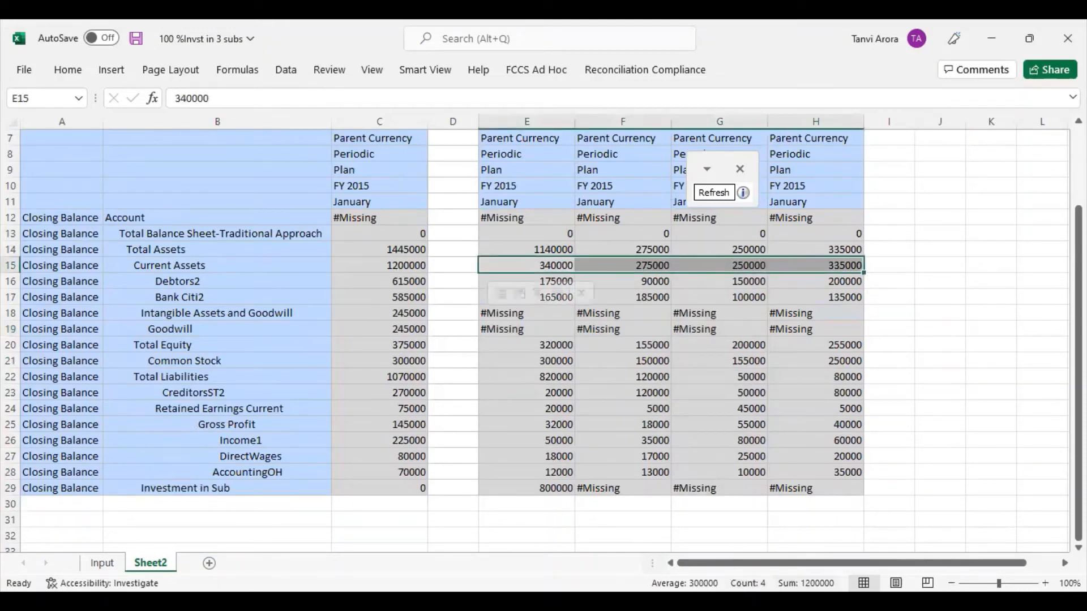
left_click(389, 263)
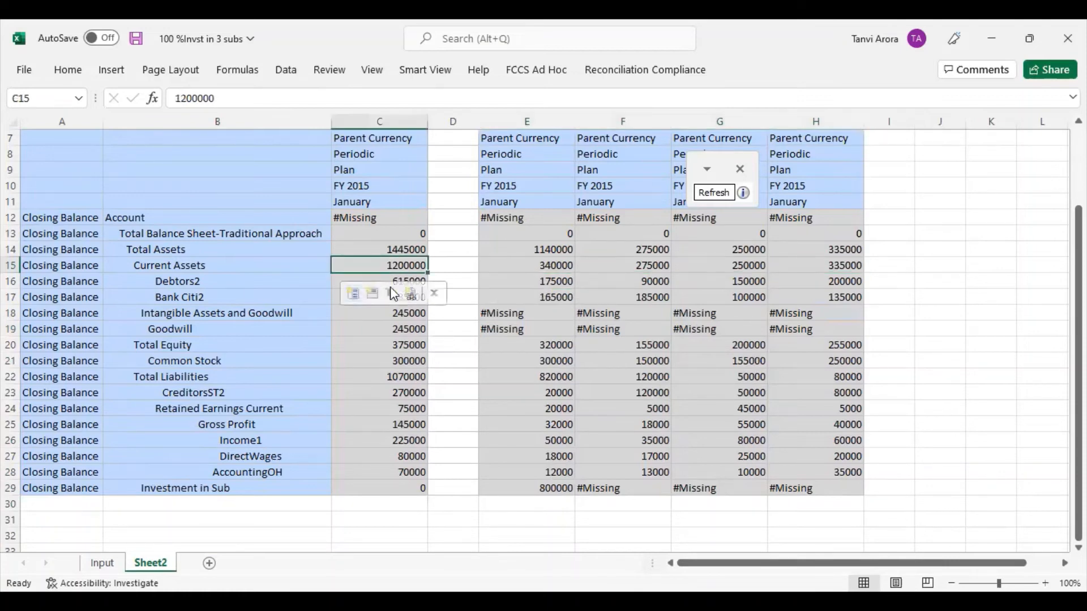
left_click_drag(546, 277, 812, 283)
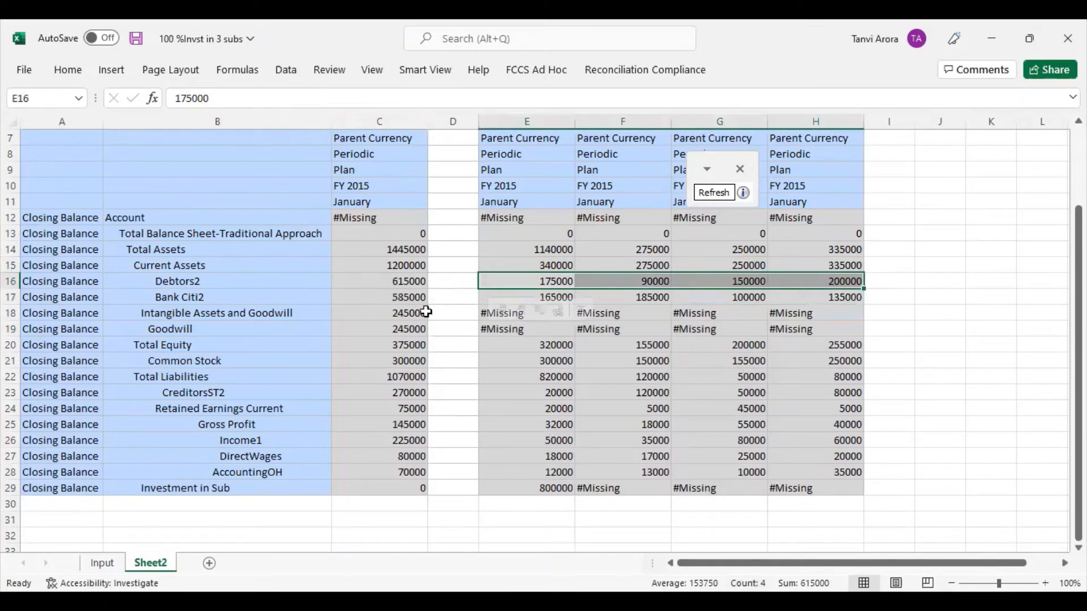
left_click(387, 285)
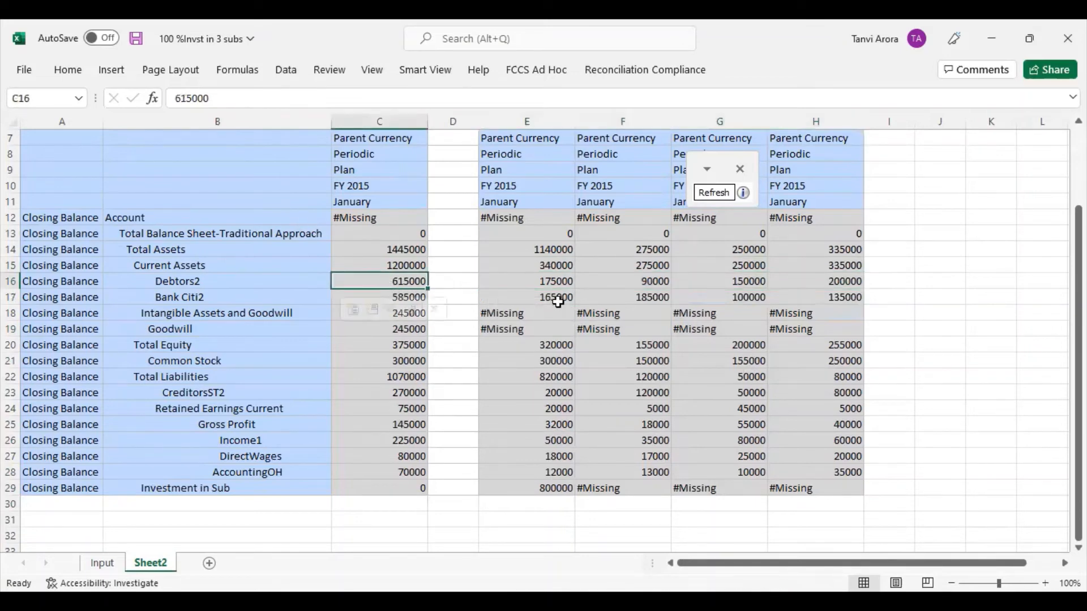
left_click_drag(553, 295, 789, 302)
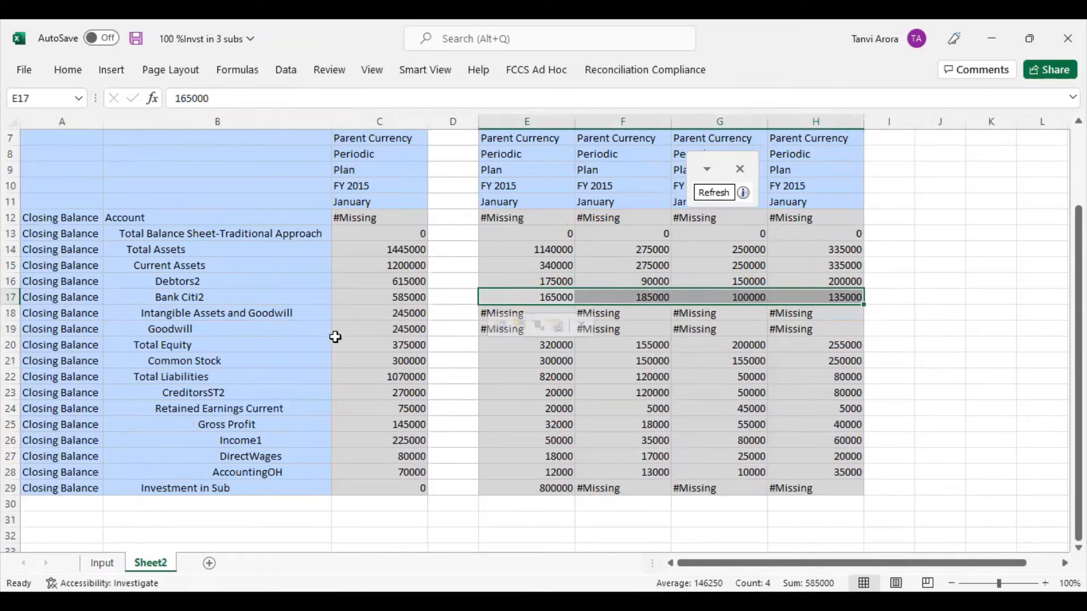
Step: Examine the Goodwill balance of TotalN100 against the entity columns and their member headings
left_click(384, 332)
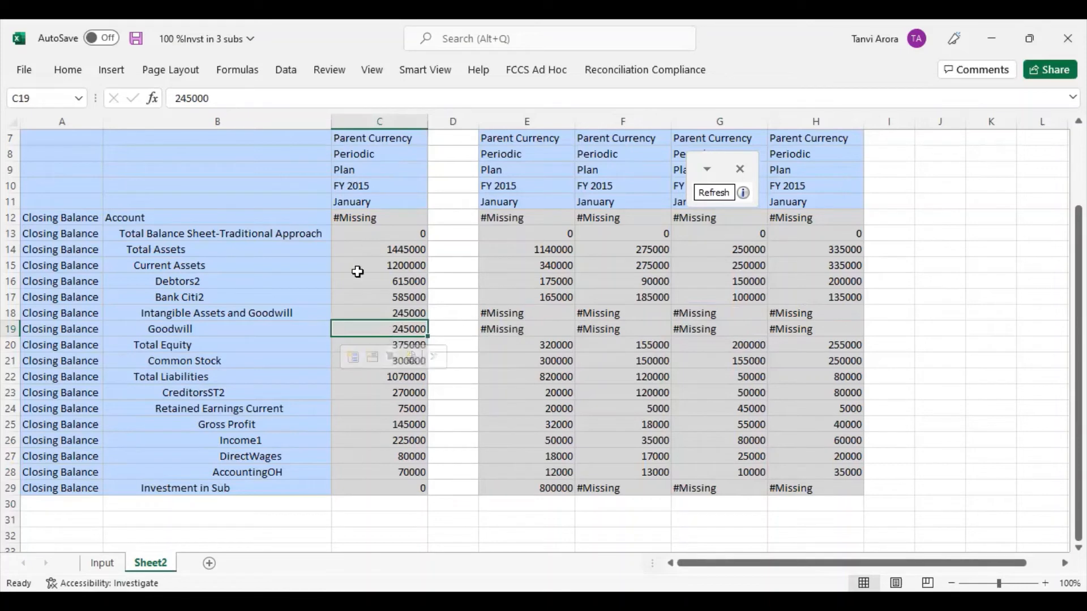
scroll(392, 431, "up", 3)
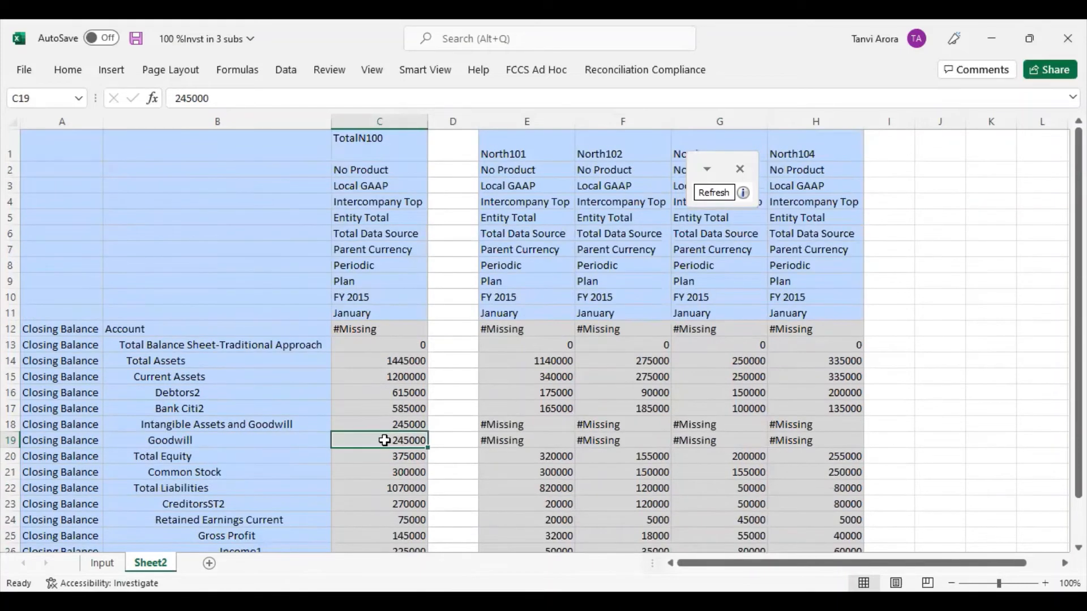
scroll(419, 455, "down", 2)
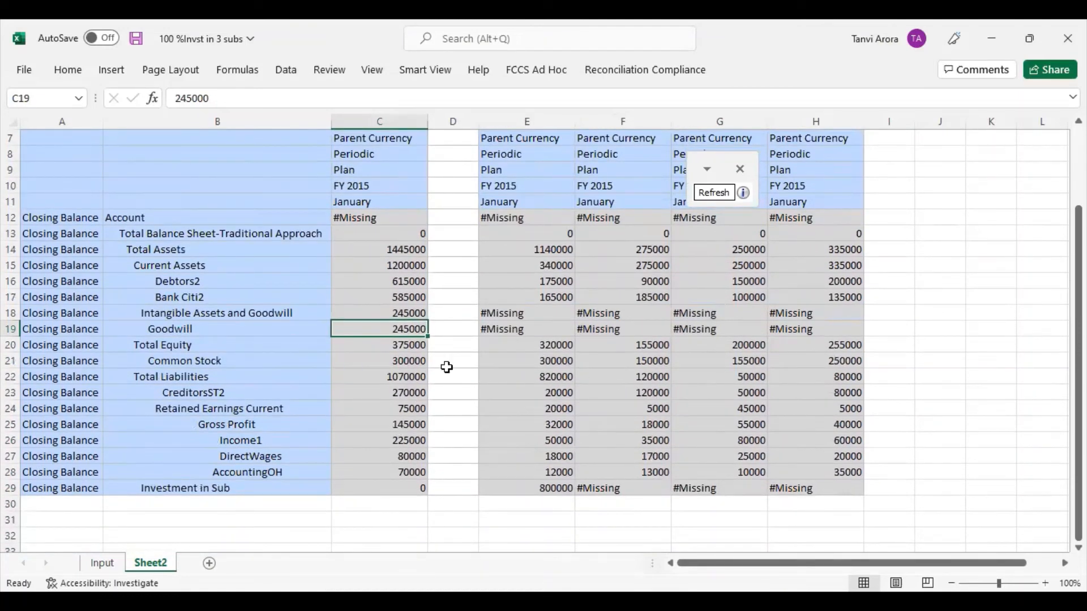
Step: Compare the summed entity balances for Total Liabilities, CreditorsST2 and Retained Earnings Current with the TotalN100 column
left_click(552, 379)
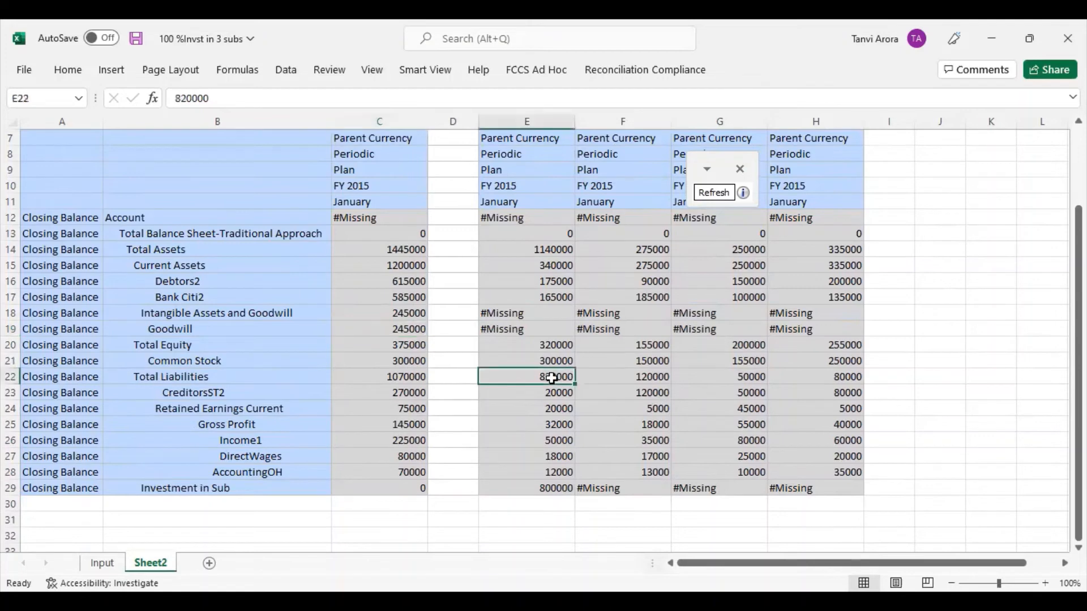
left_click_drag(551, 379, 849, 378)
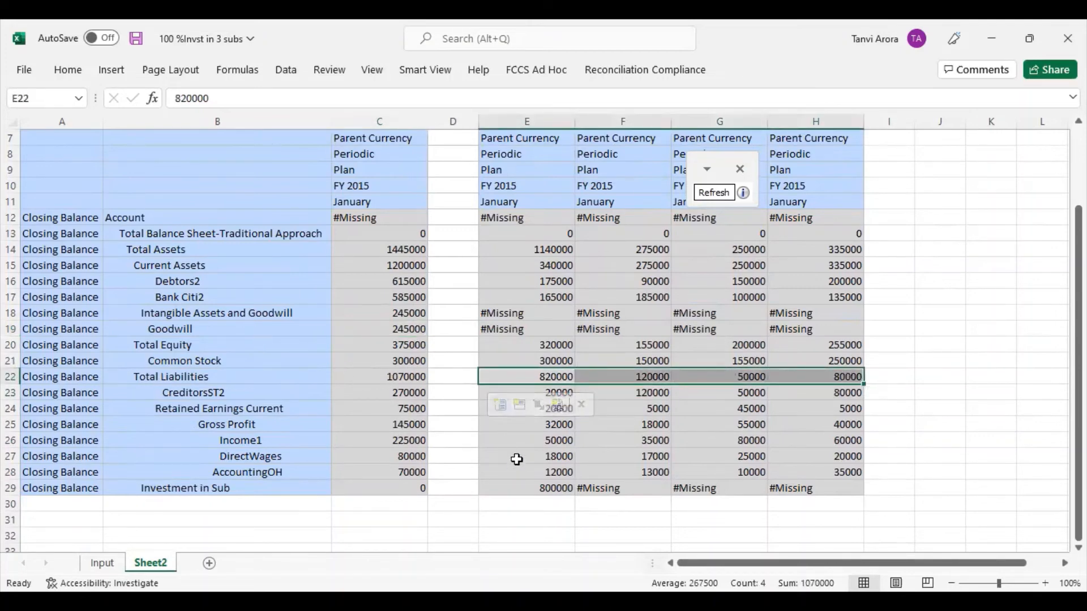
left_click_drag(543, 391, 841, 391)
left_click(391, 391)
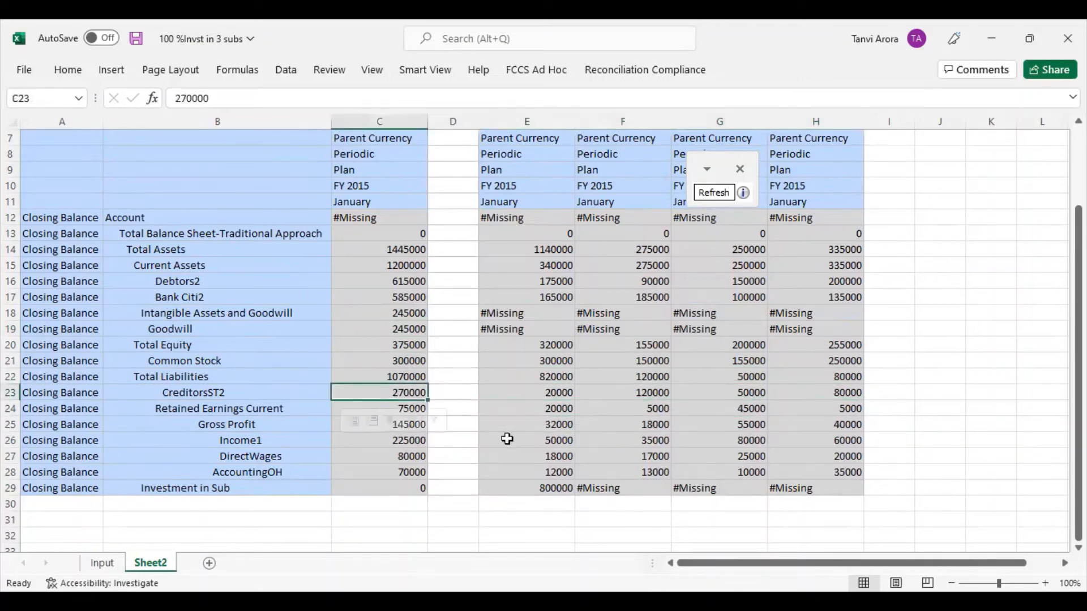
left_click(485, 453)
left_click_drag(515, 415, 1014, 457)
left_click_drag(295, 366, 296, 366)
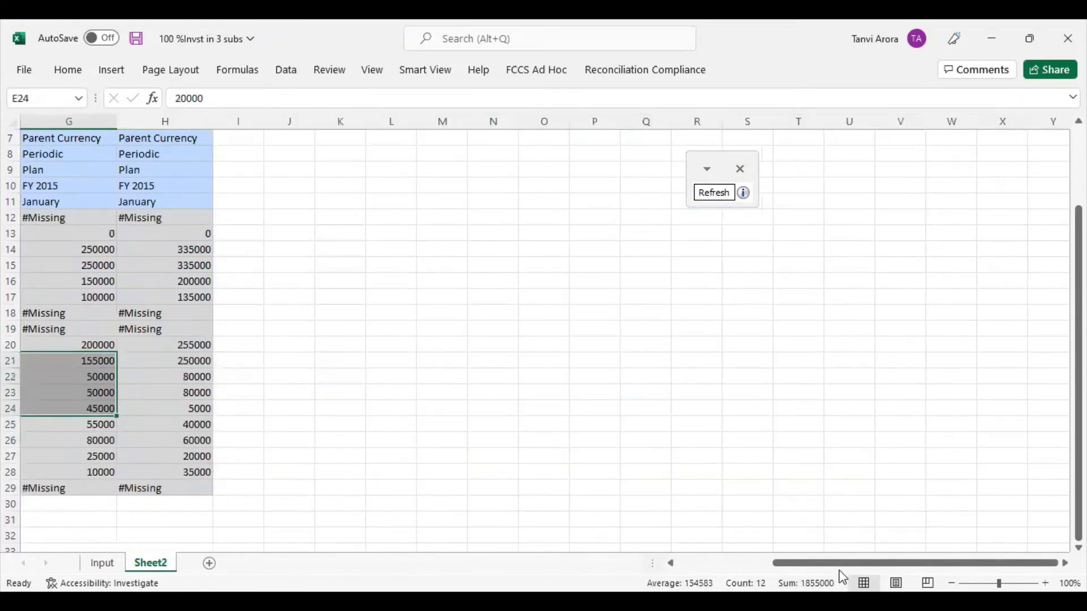
left_click_drag(839, 567, 409, 562)
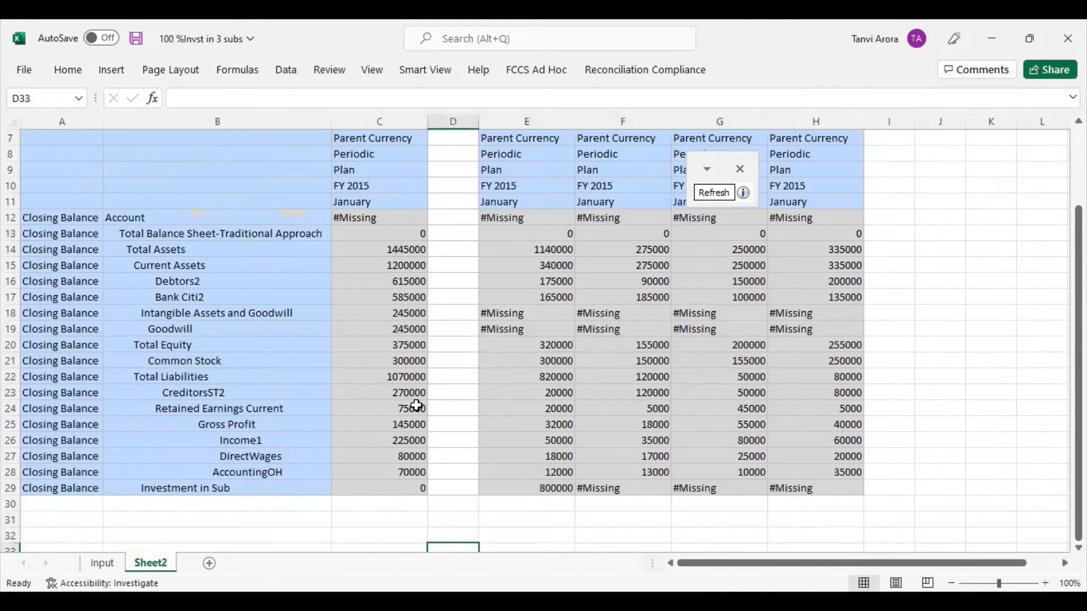
left_click_drag(548, 414, 814, 413)
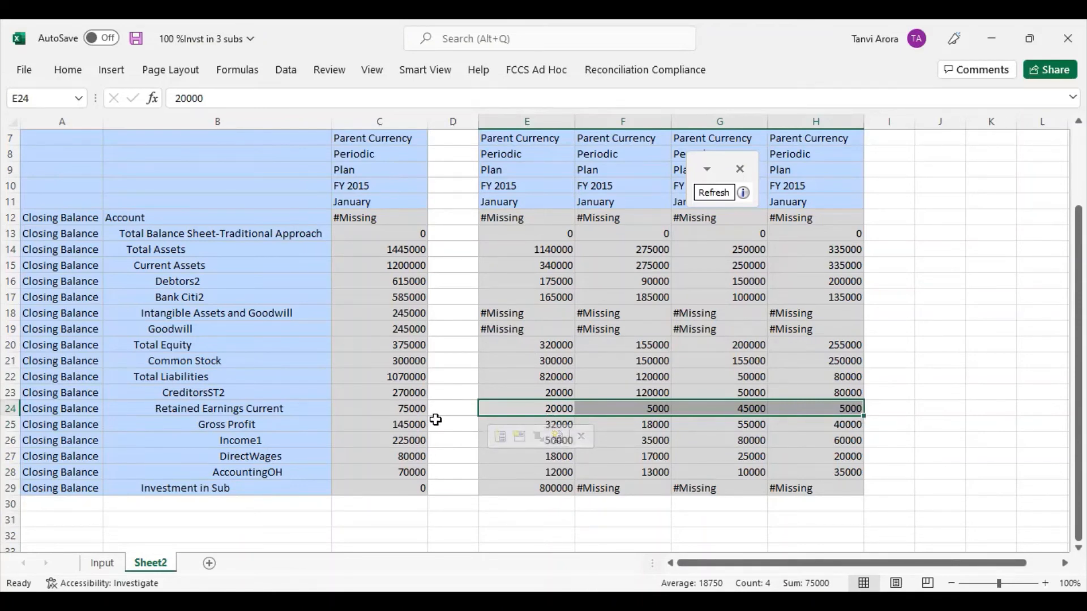
left_click(447, 440)
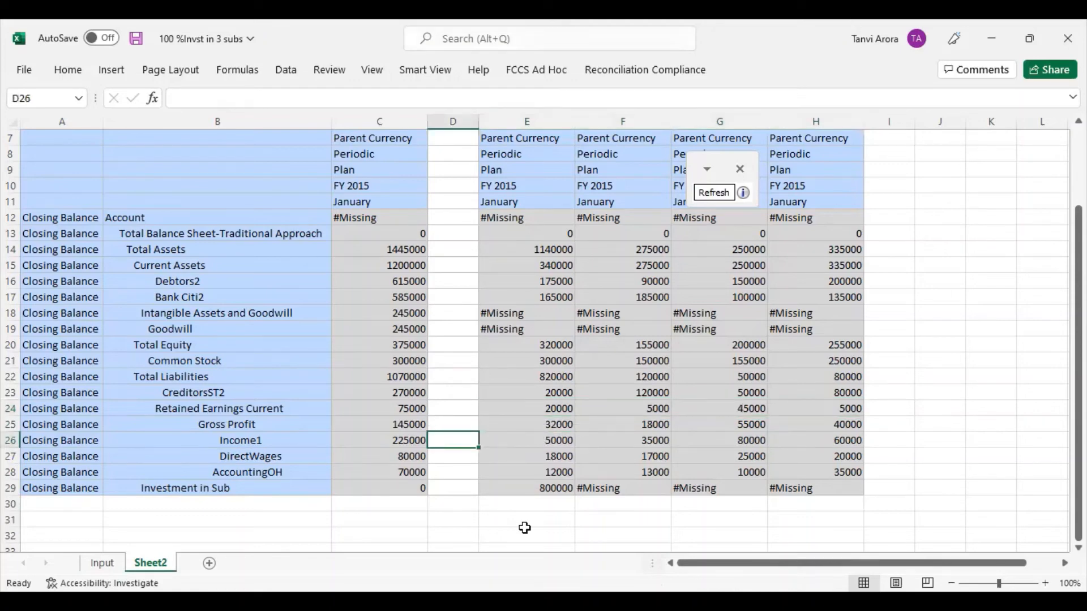
Step: Check the TotalN100 Retained Earnings Current balance and sum the entity balances for Income1, DirectWages and AccountingOH against TotalN100
left_click(490, 534)
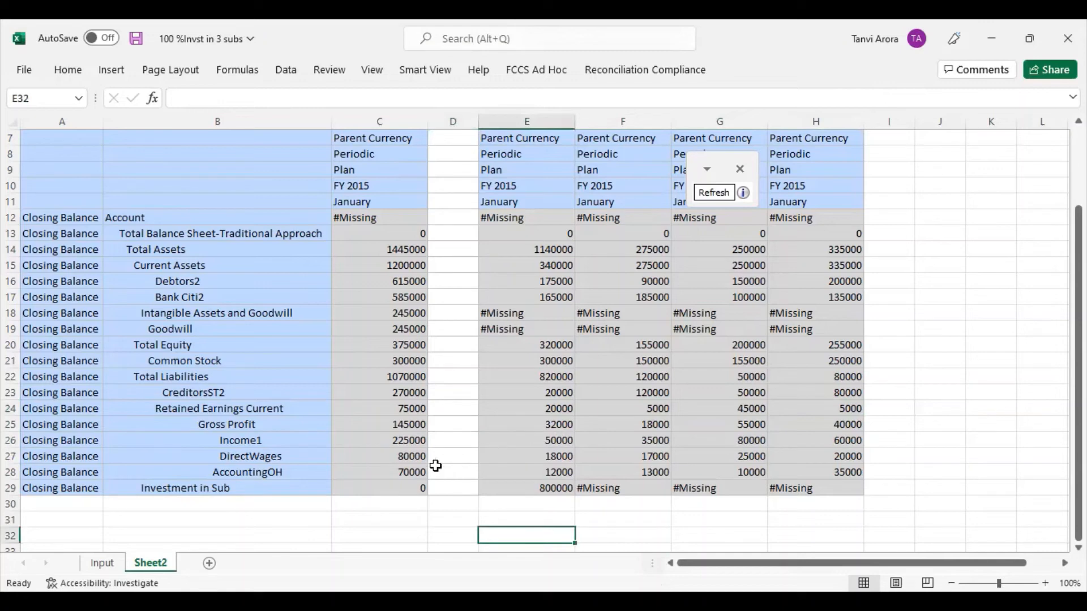
left_click(485, 424)
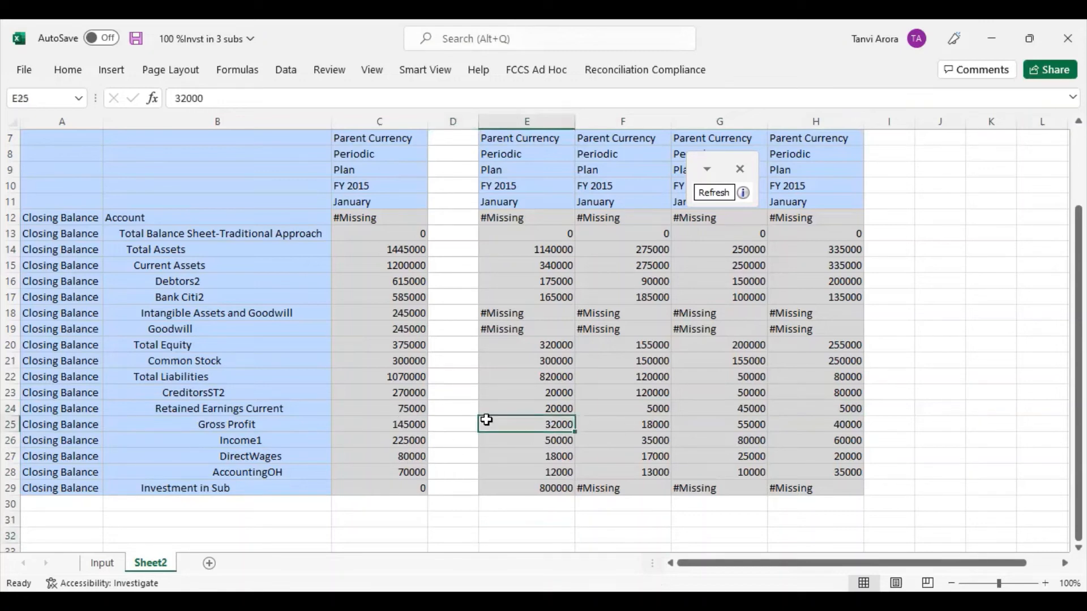
left_click(400, 409)
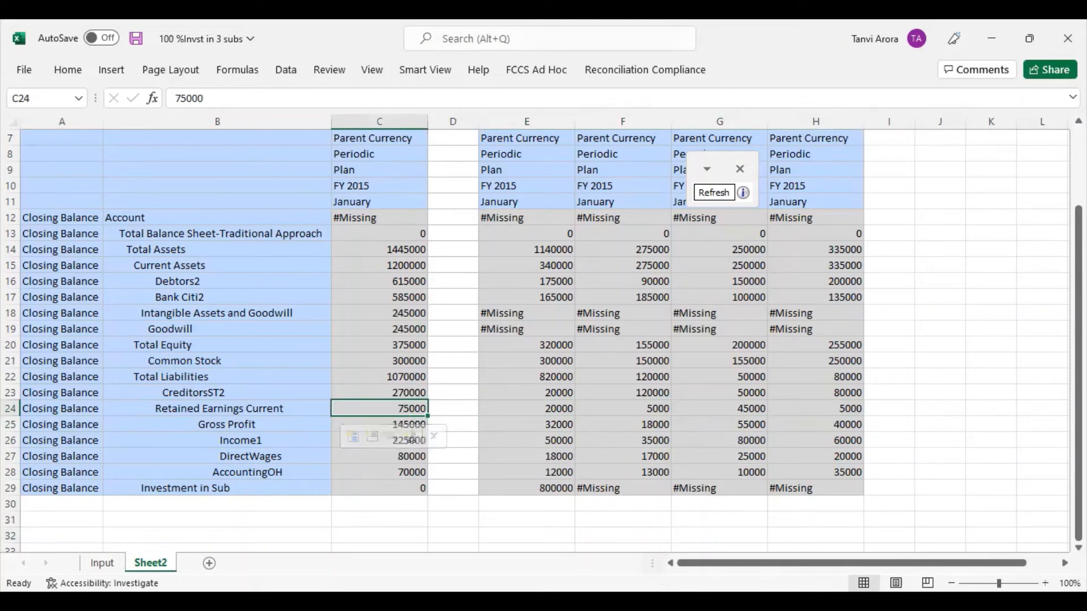
left_click(372, 536)
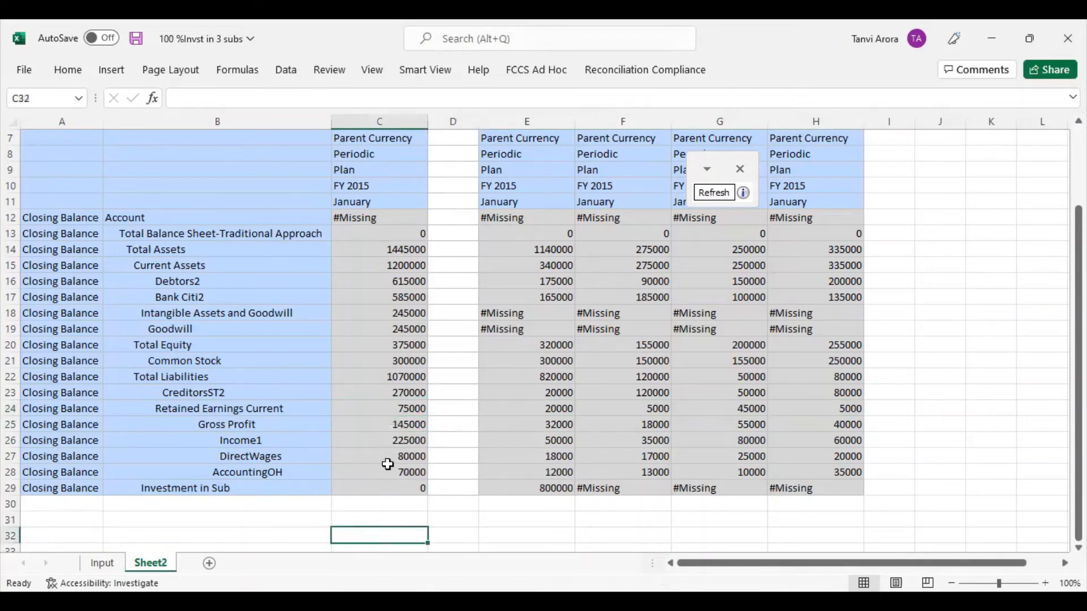
left_click_drag(552, 442, 799, 442)
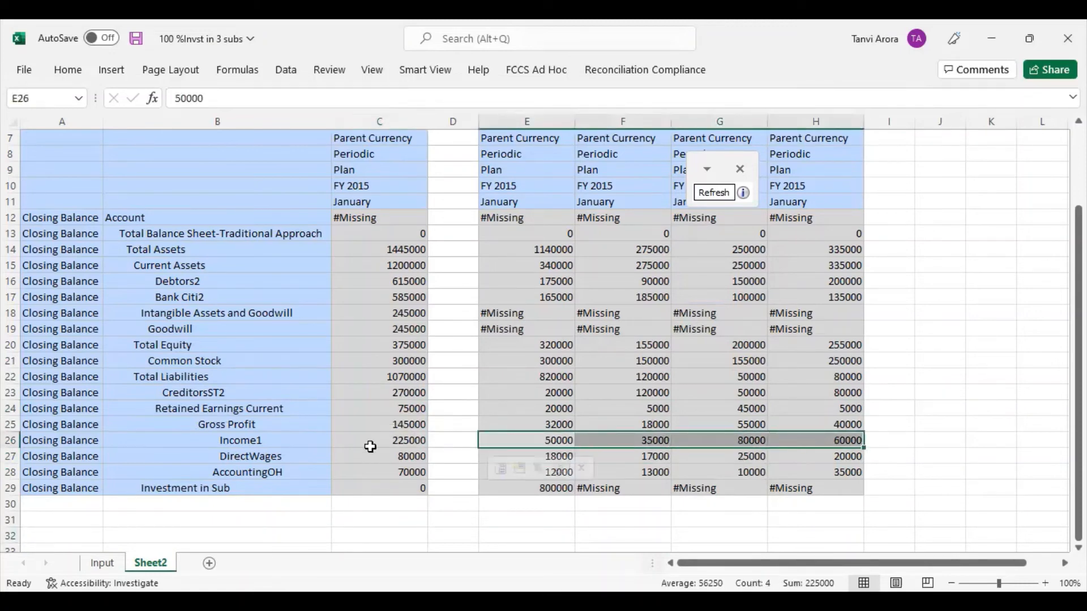
left_click(485, 526)
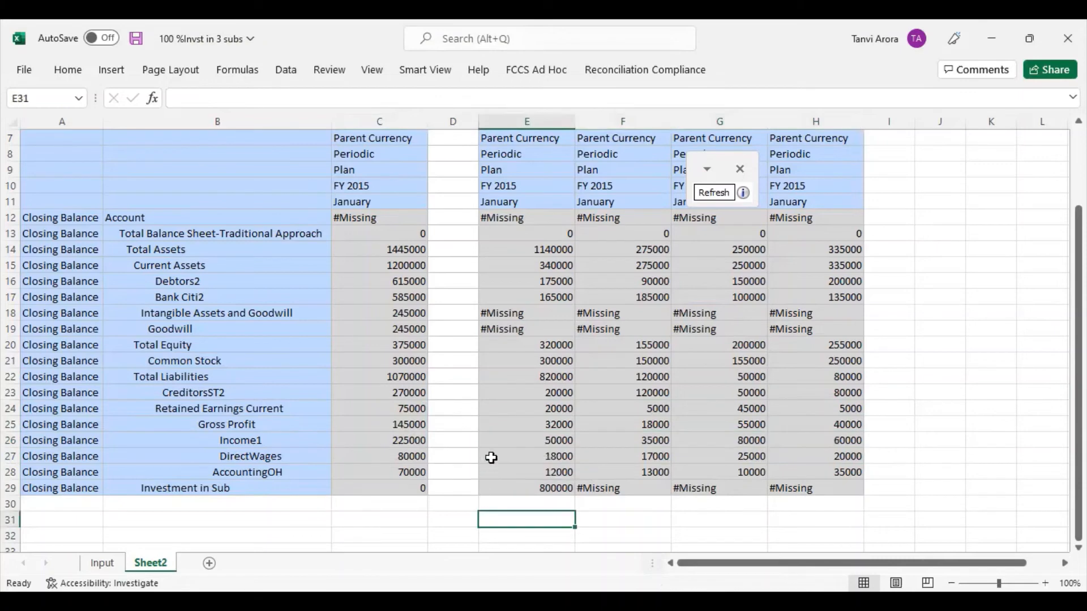
left_click_drag(490, 457, 814, 463)
left_click(517, 535)
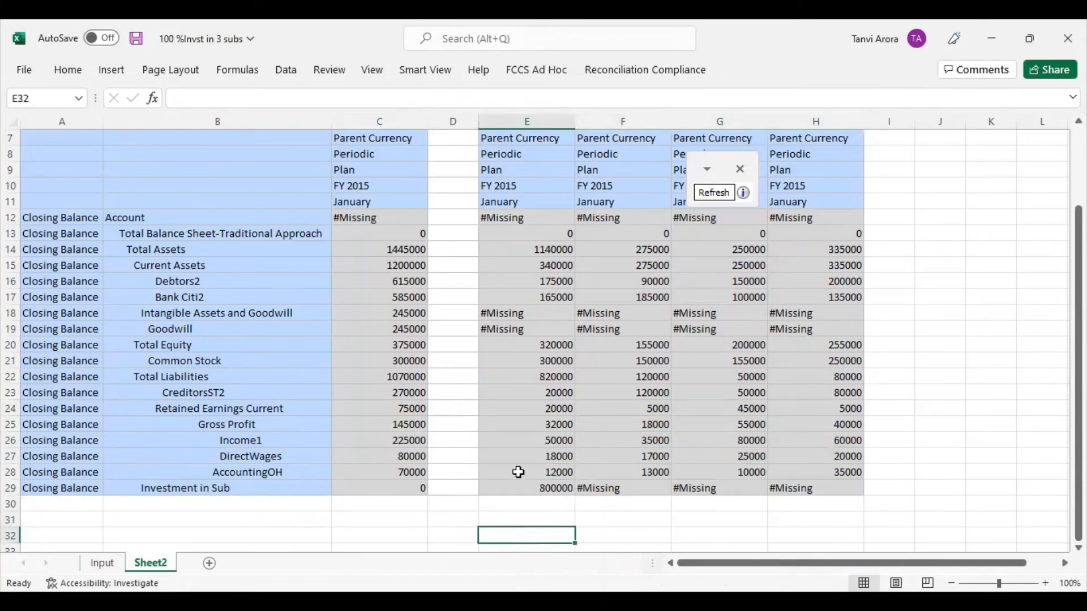
left_click_drag(518, 472, 832, 473)
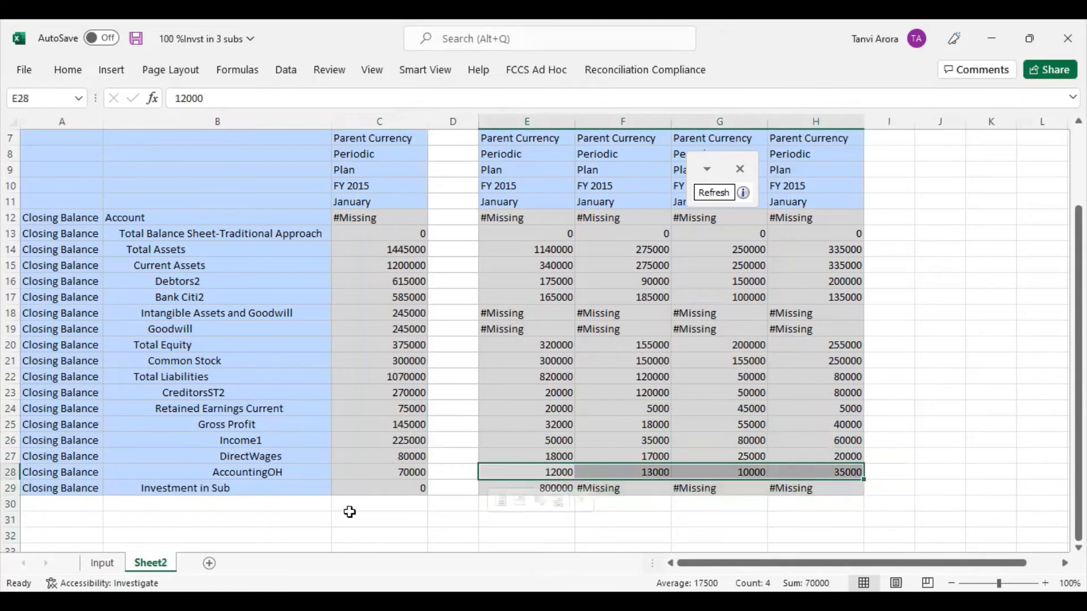
left_click(458, 519)
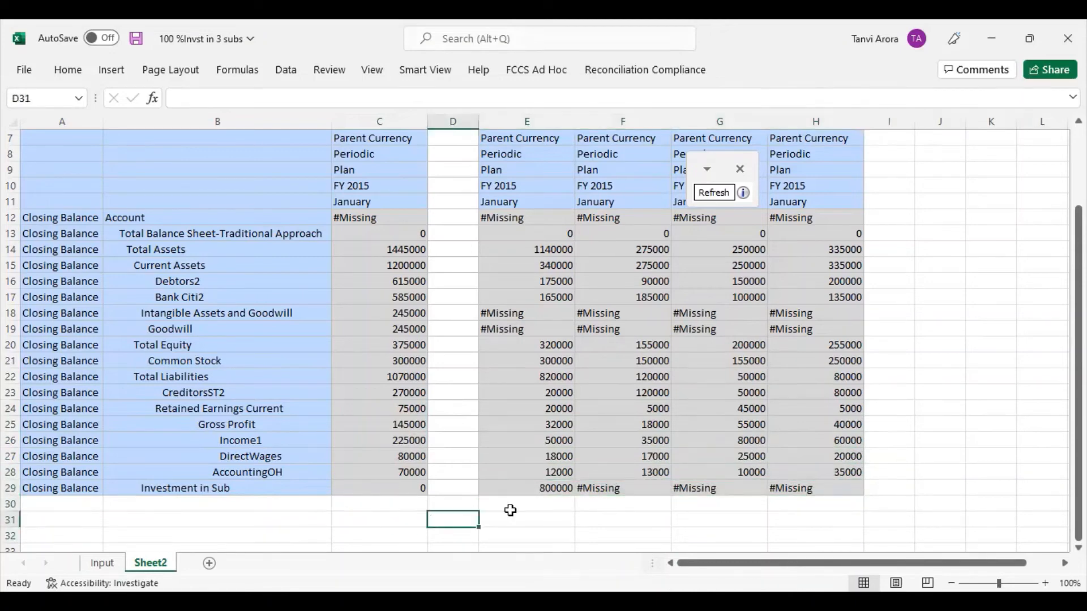
Step: Compare the summed Investment in Sub amounts for the three intercompany columns on the Input sheet with North101's balance on Sheet2
left_click(93, 563)
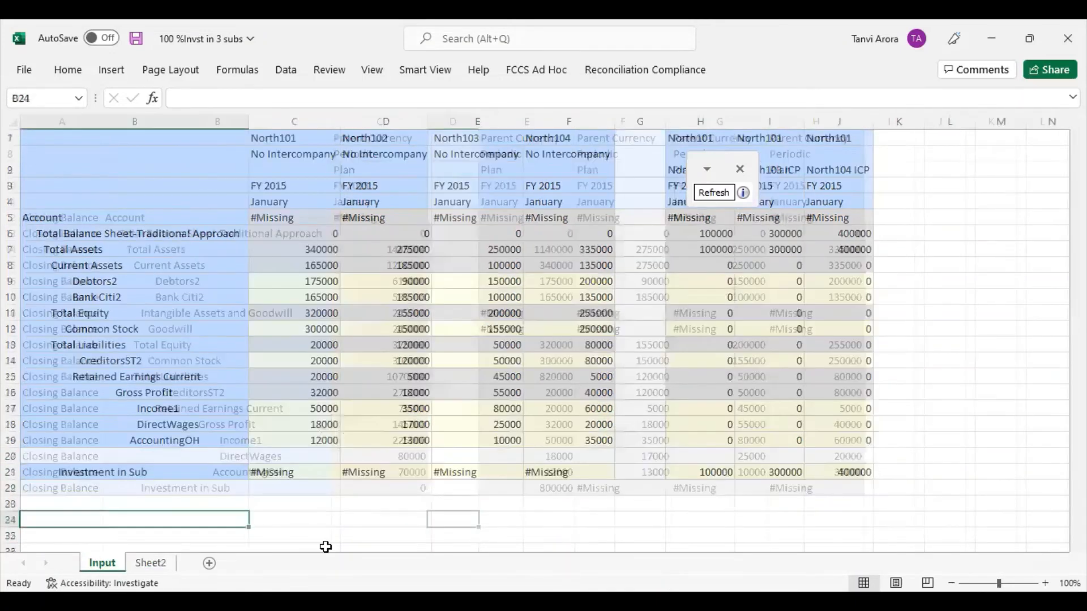
left_click_drag(706, 475, 840, 475)
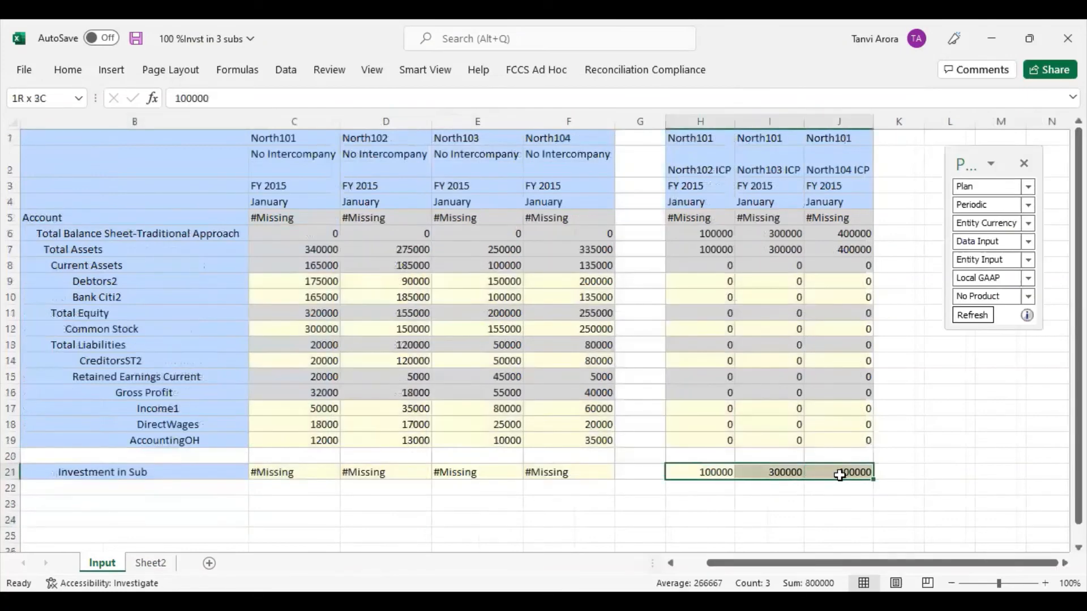
left_click(136, 563)
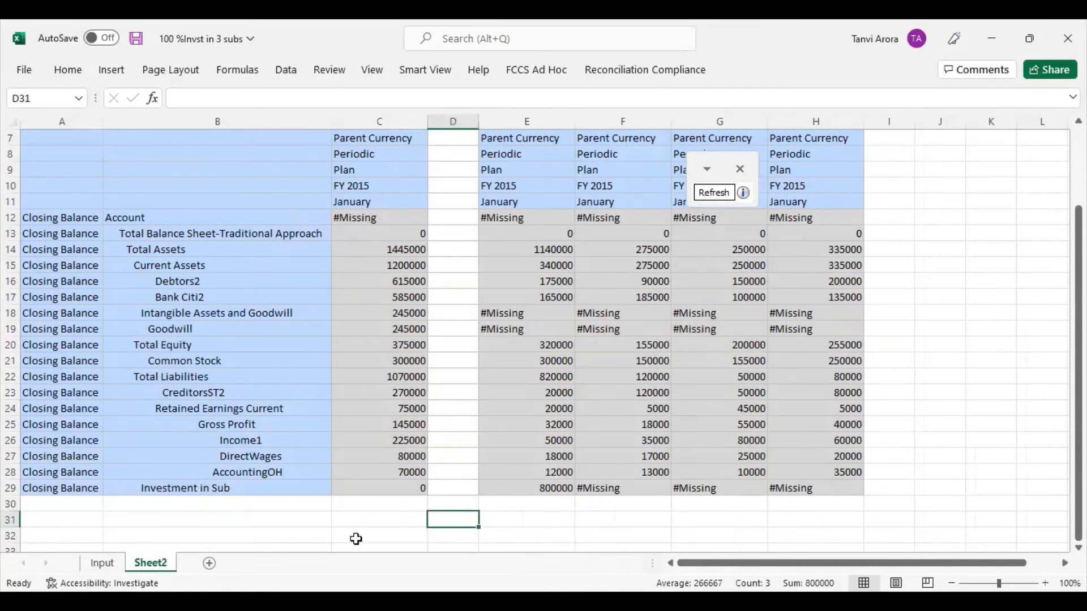
left_click(527, 488)
Step: Widen columns D and E of the Sheet2 grid slightly
scroll(836, 435, "up", 2)
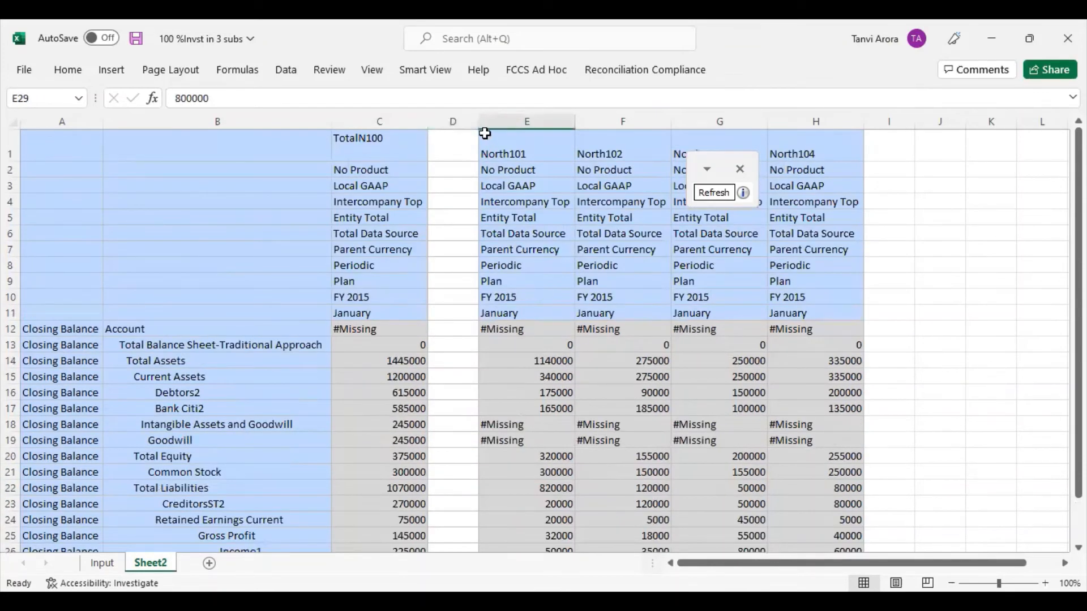
left_click_drag(494, 123, 493, 122)
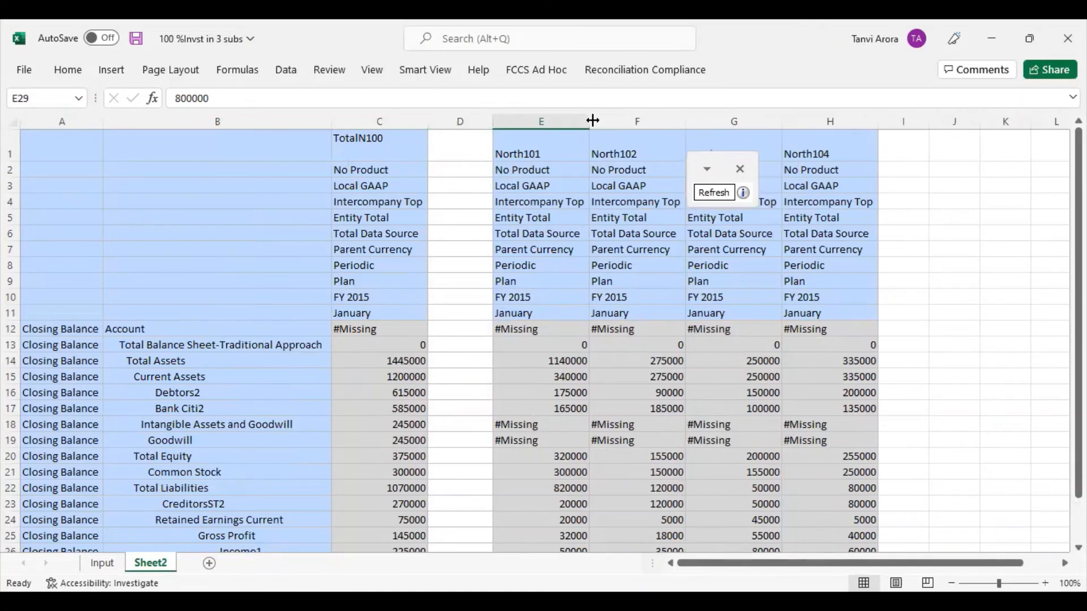
left_click_drag(592, 120, 612, 121)
Step: Enter the bold heading "Calculation Of Goodwill" in A31 and fit column A to its width
scroll(498, 405, "down", 4)
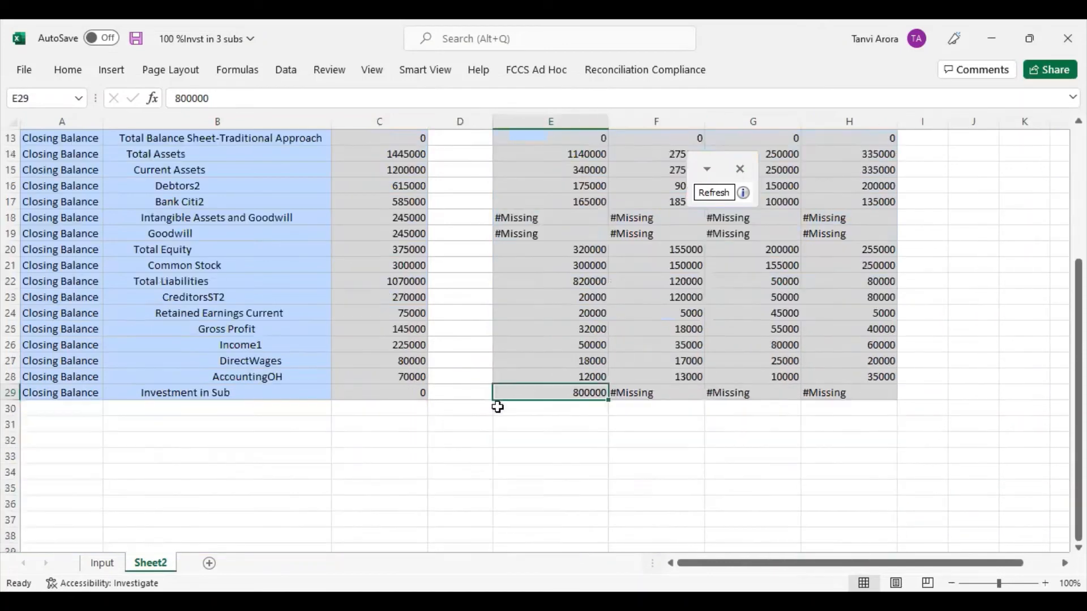
left_click(90, 435)
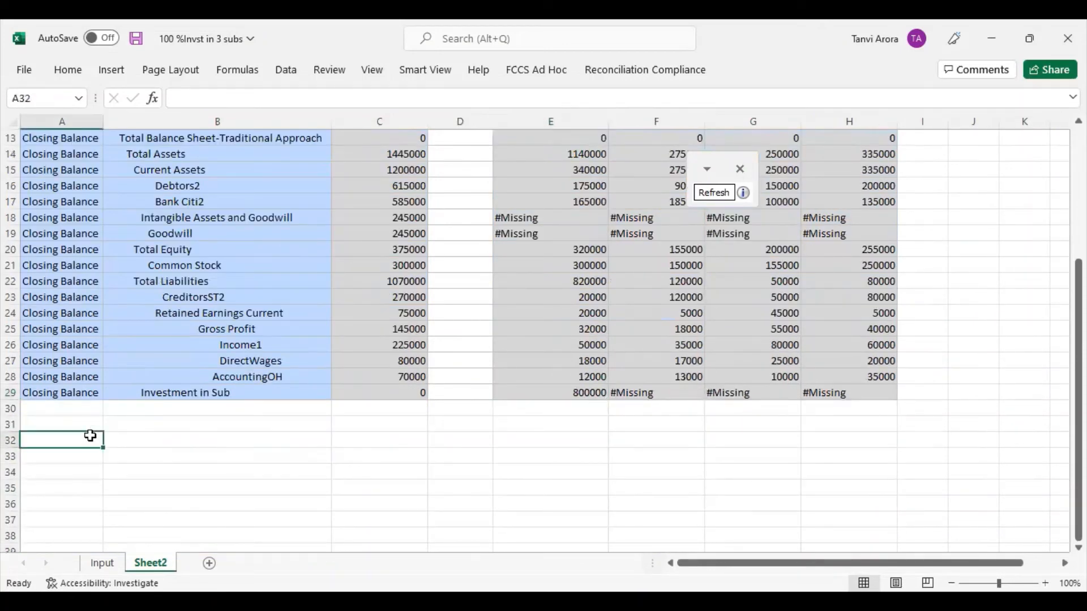
left_click(90, 422)
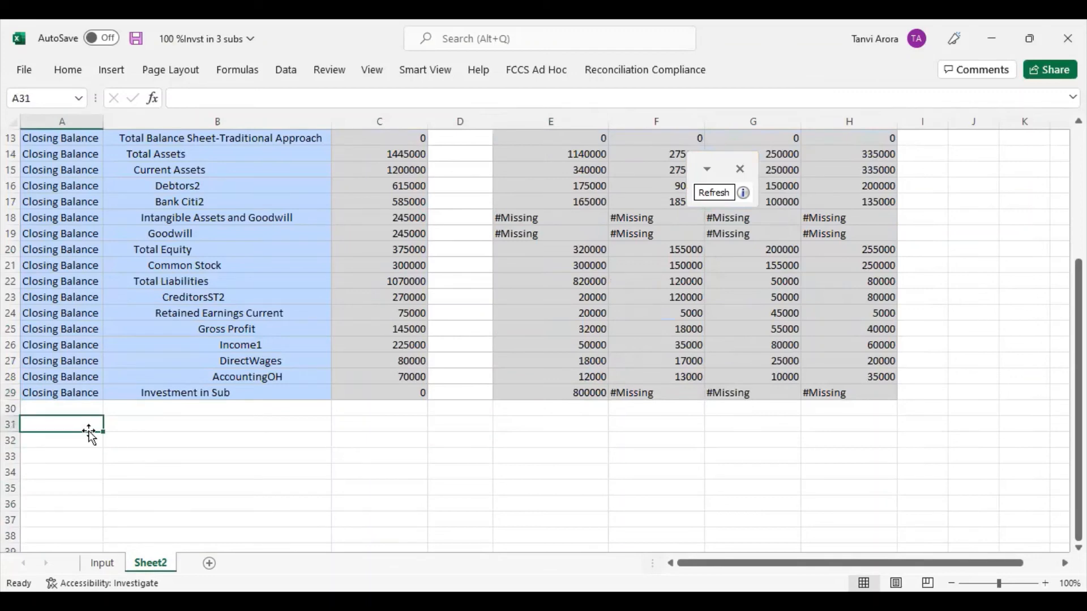
type("Calculation Of Goodwill")
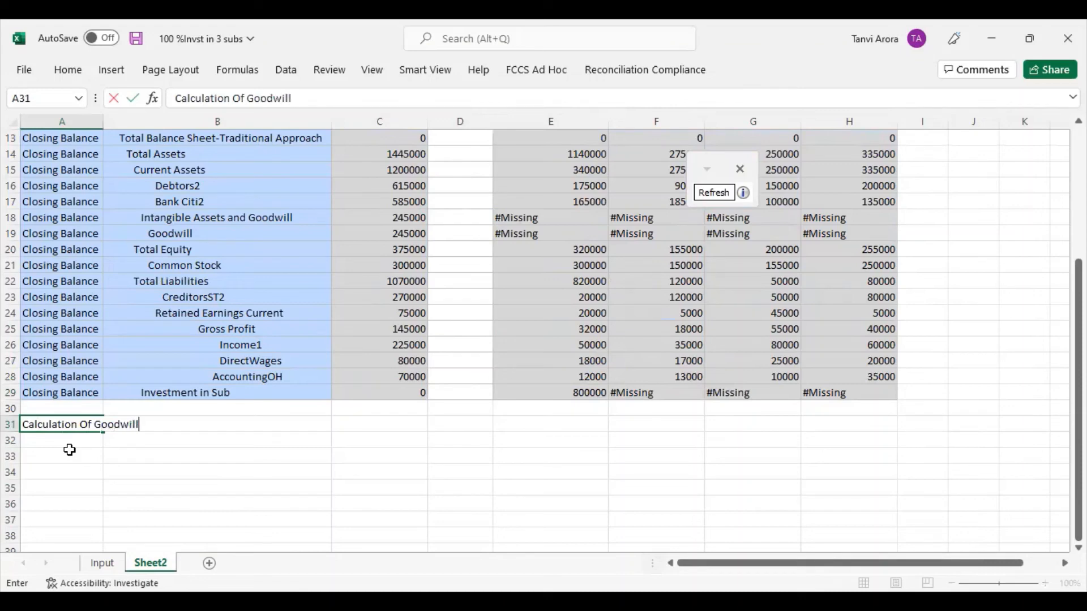
left_click(155, 503)
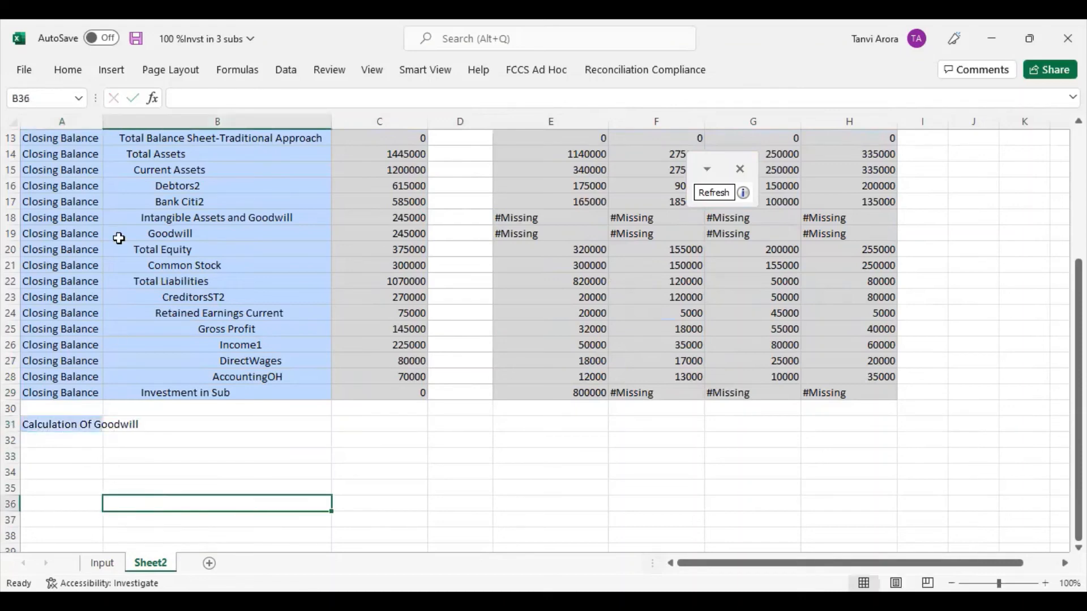
double_click(101, 122)
left_click(76, 439)
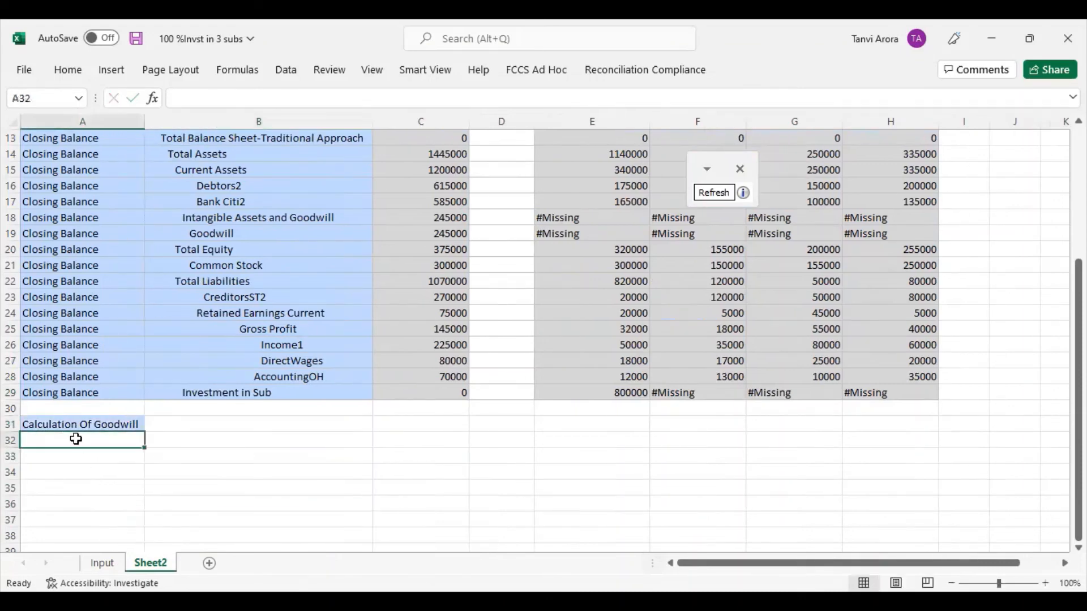
left_click(69, 426)
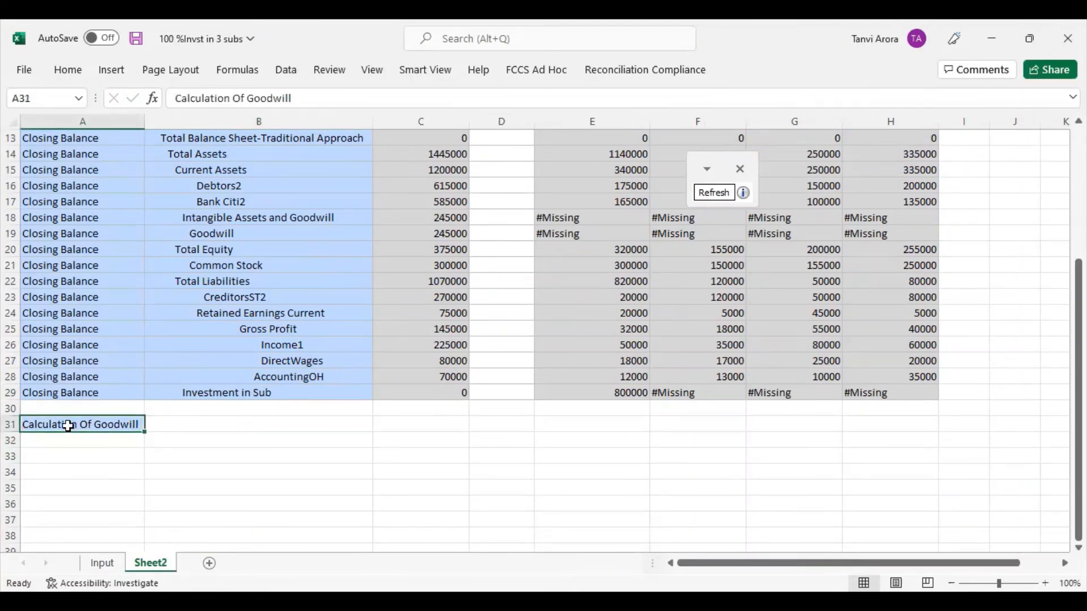
key("ctrl+b")
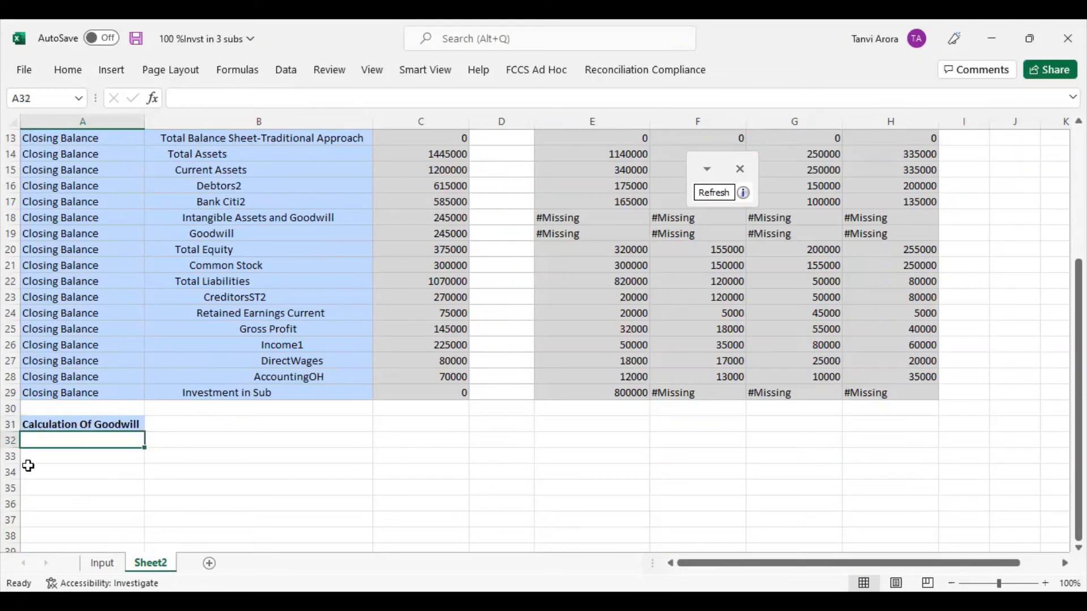
Step: Label cell A32 "Investment" below the goodwill heading
type("Inve")
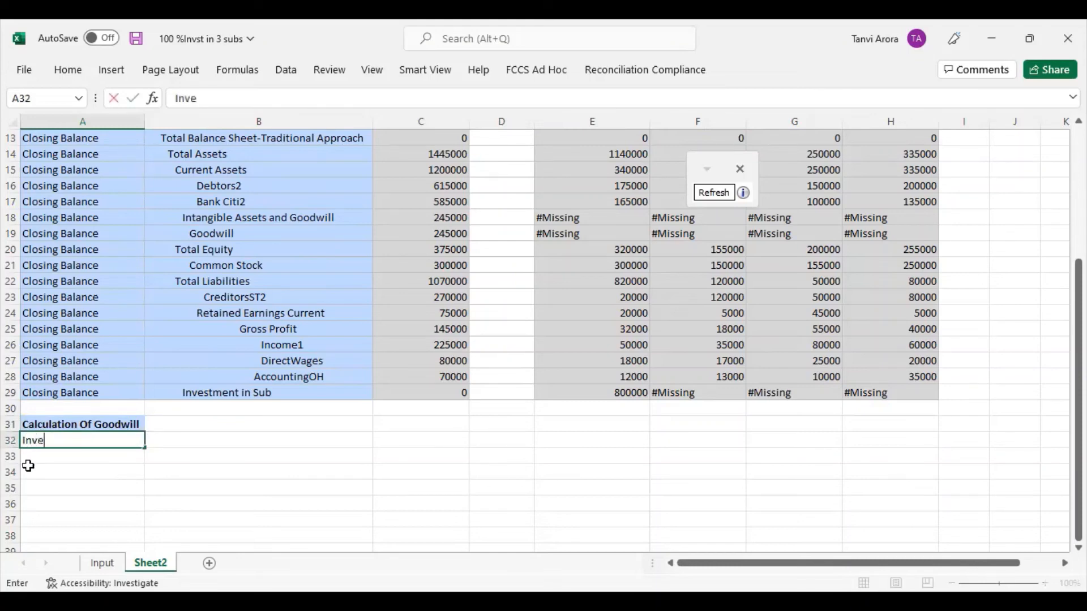
type("stment")
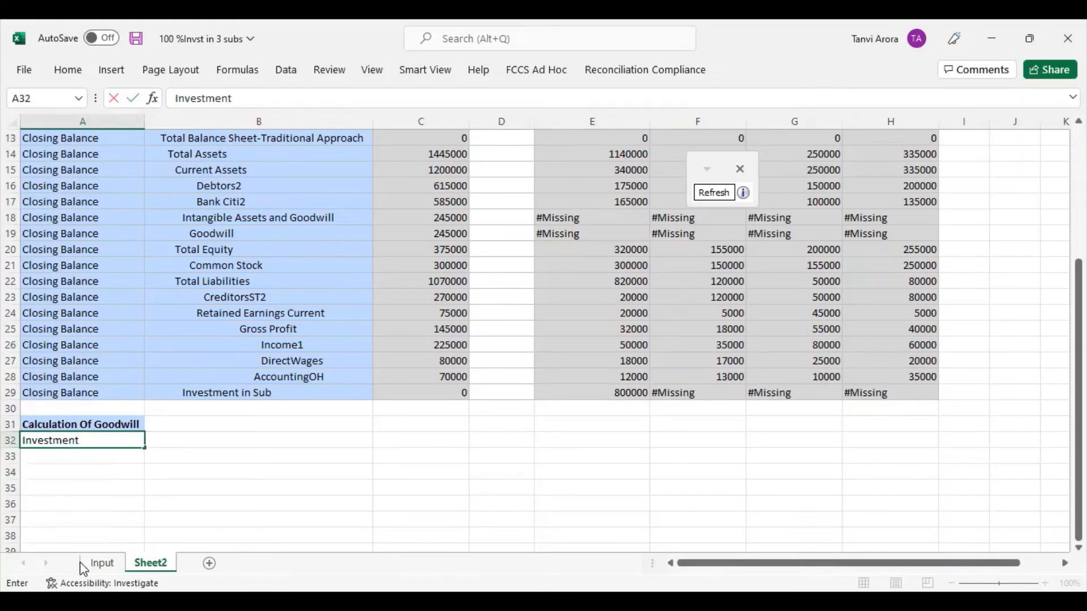
left_click(70, 460)
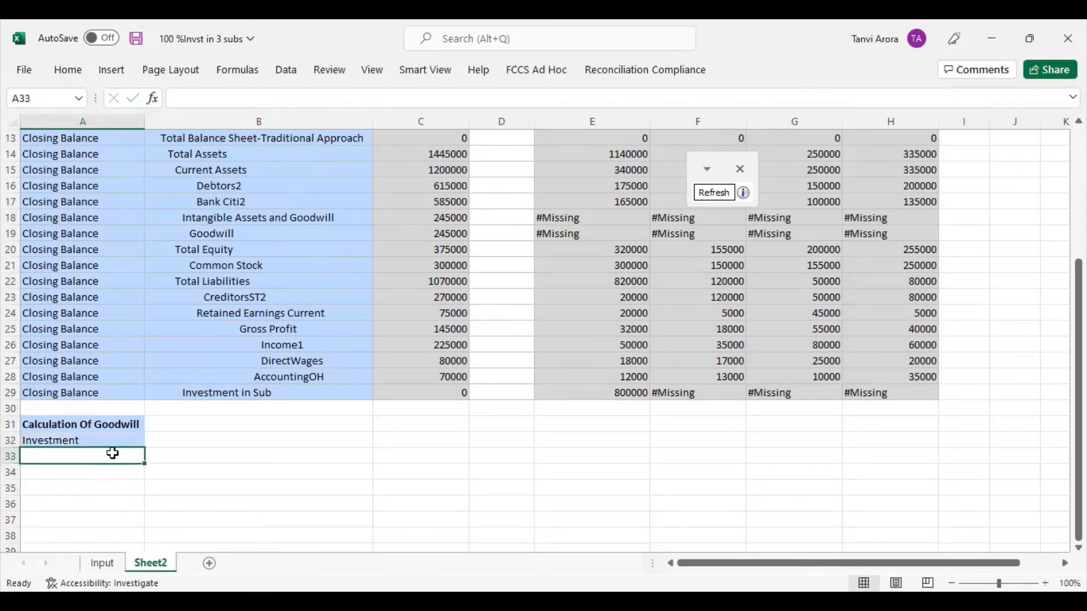
left_click(146, 440)
left_click(106, 440)
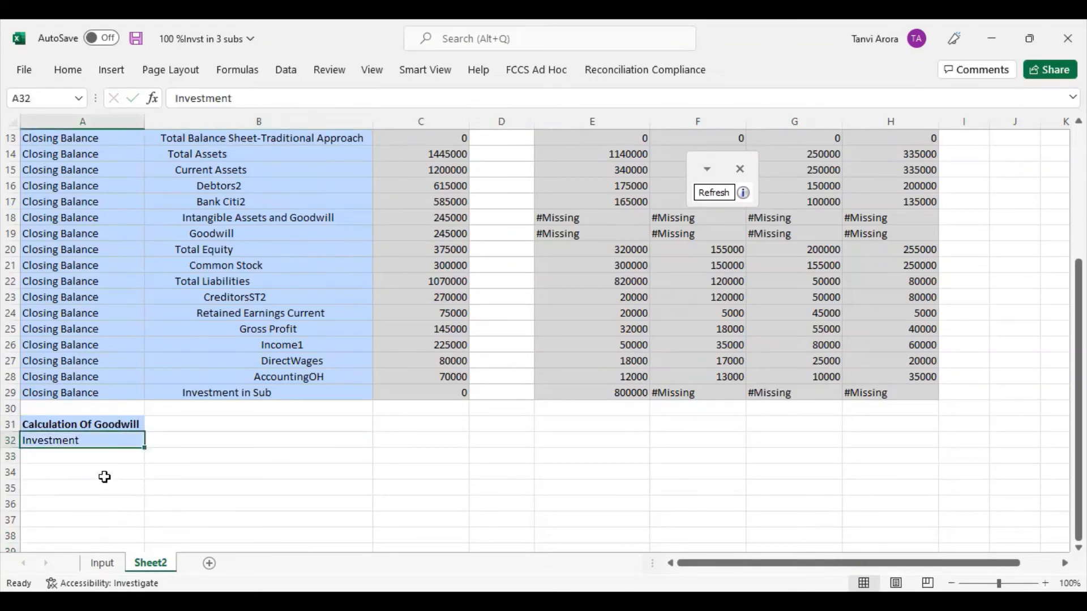
Step: Enter 800000 as the Investment amount in B32
left_click(199, 440)
type("800000")
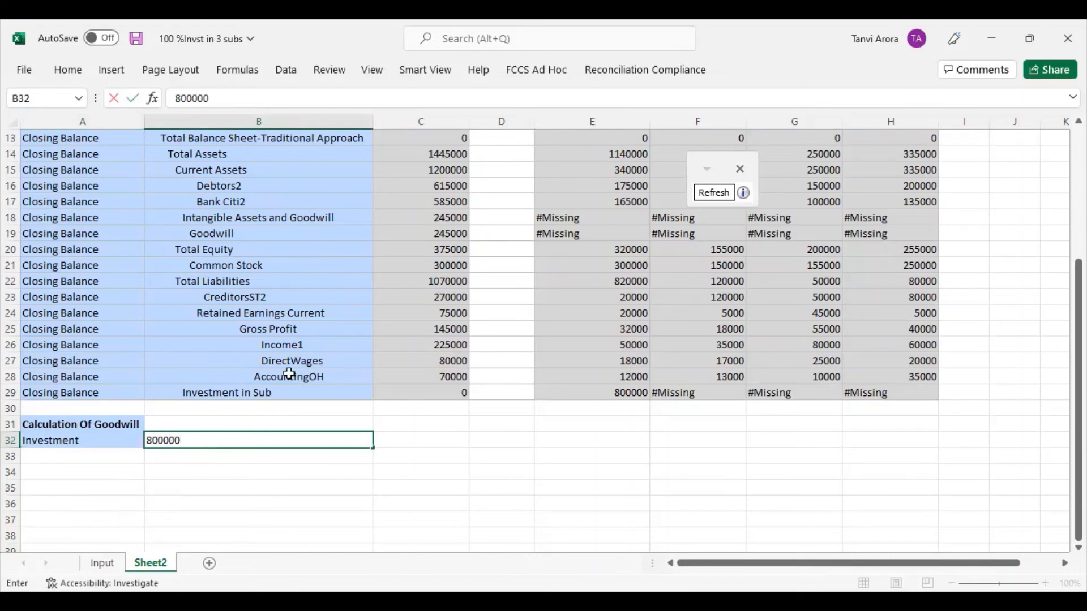
left_click(283, 468)
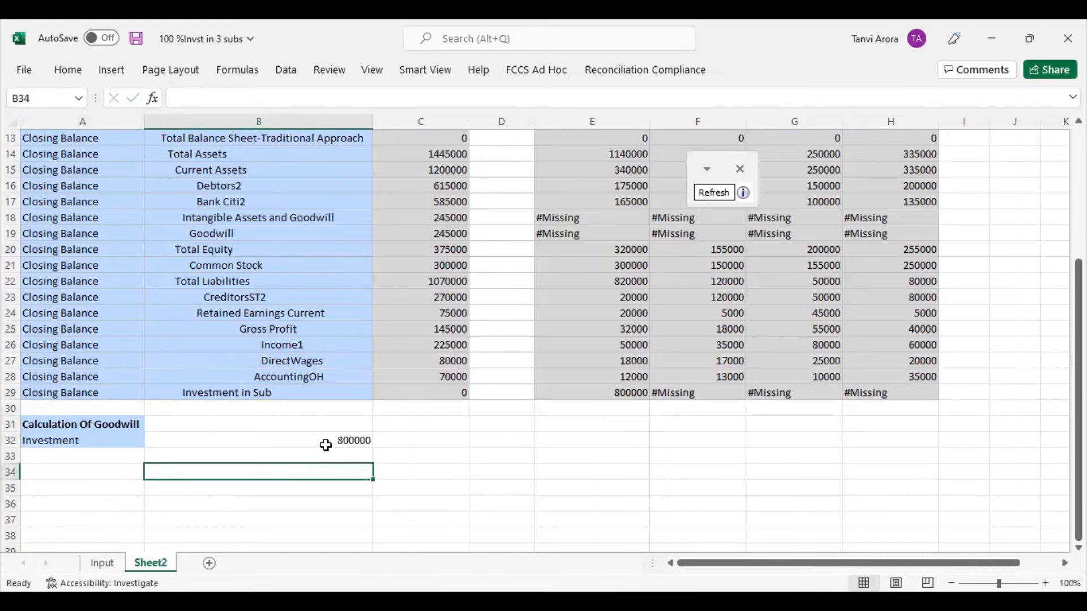
Step: Label cell A33 "Net Asset" below the Investment row
left_click(77, 456)
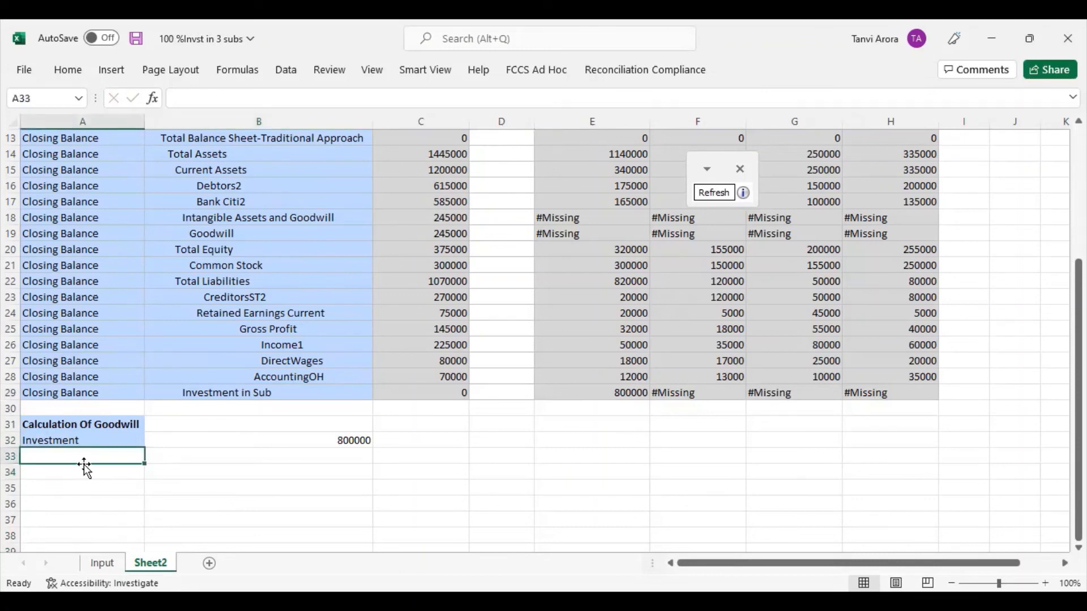
type("Net Assest")
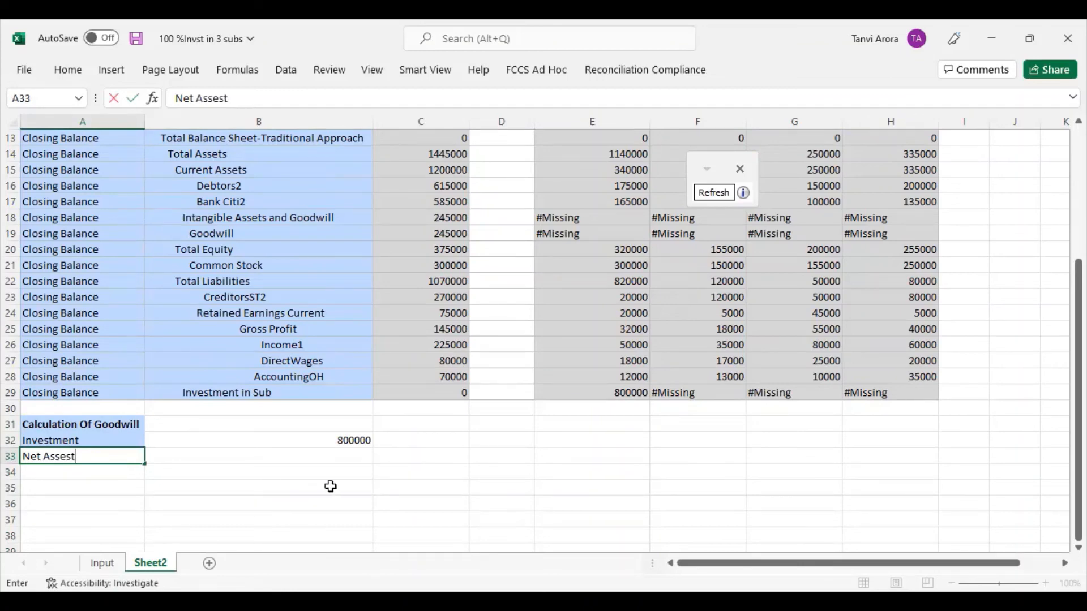
key("BackSpace")
key("BackSpace")
type("t")
left_click(218, 487)
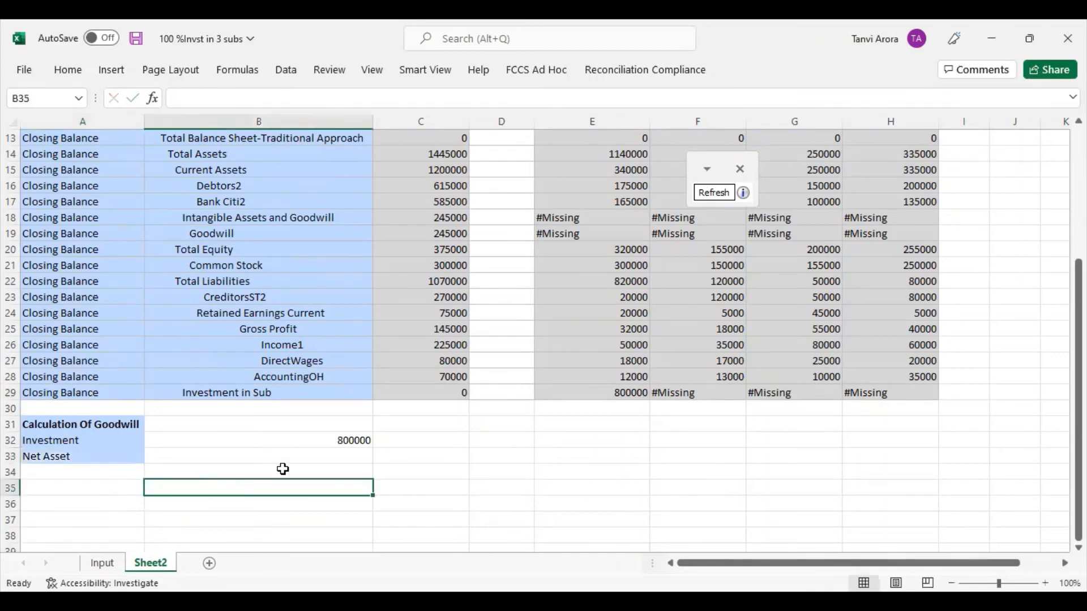
Step: Link the Investment amount in B32 to North101's Investment in Sub balance with the formula =E29
left_click(300, 455)
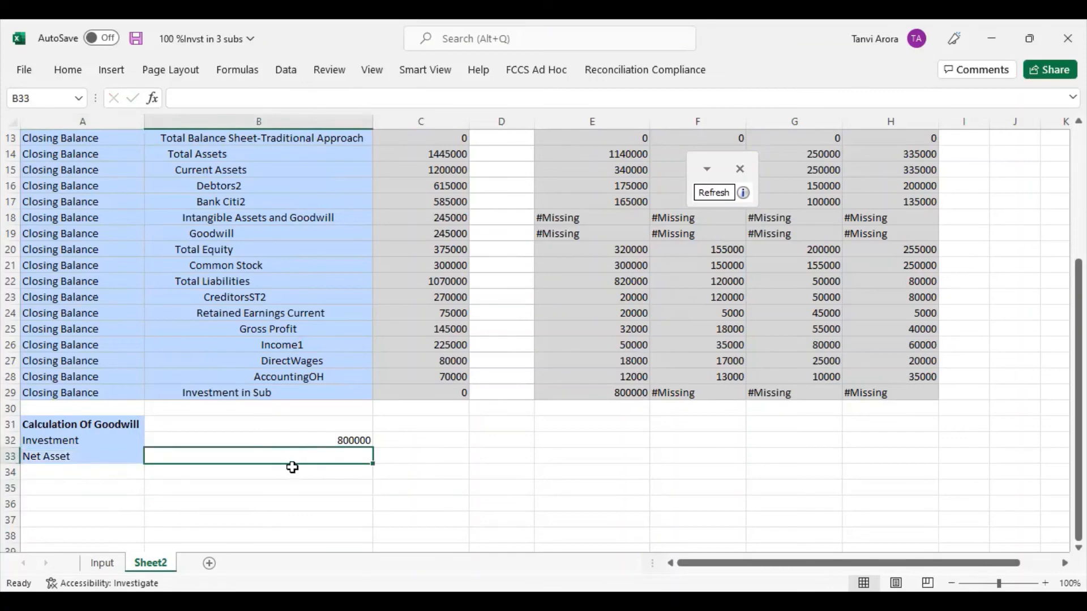
left_click(300, 442)
type("=")
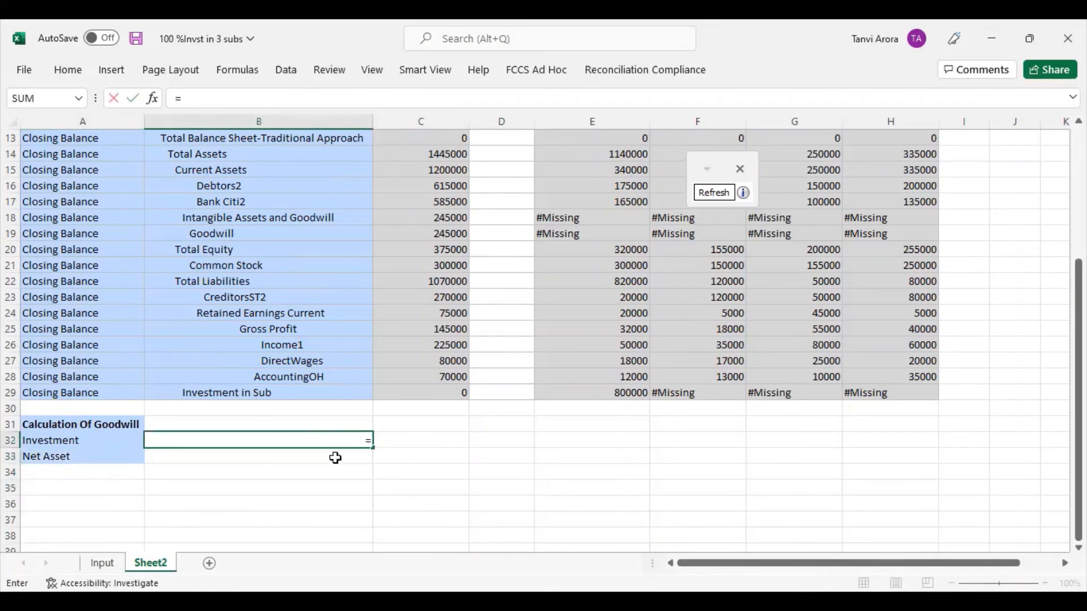
left_click(620, 391)
key("Return")
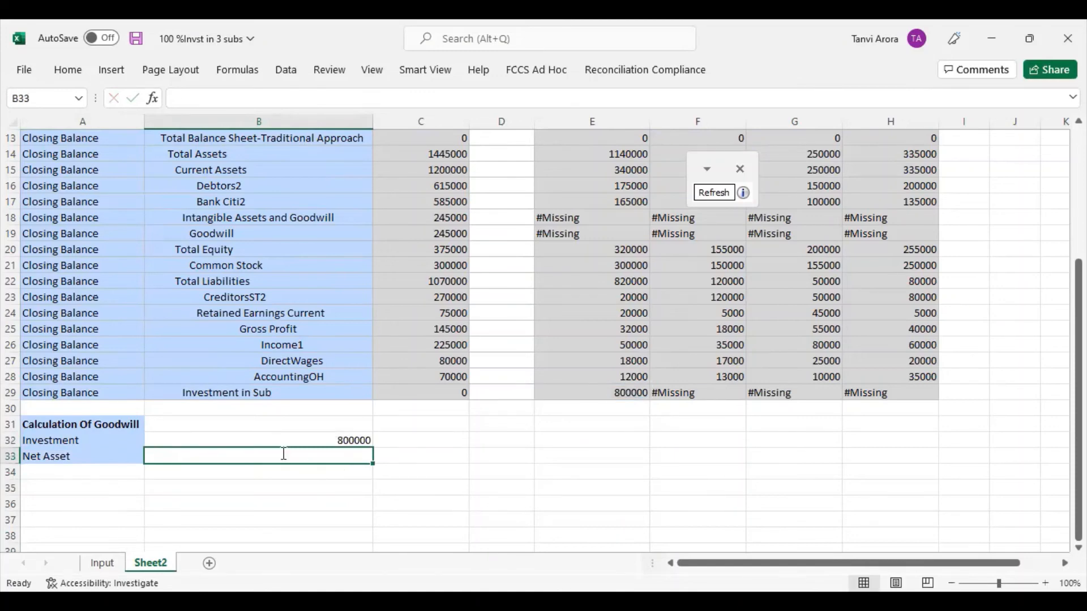
Step: Calculate Net Asset in B33 as the sum of the three subsidiaries' Common Stock with =F21+G21+H21
type("=")
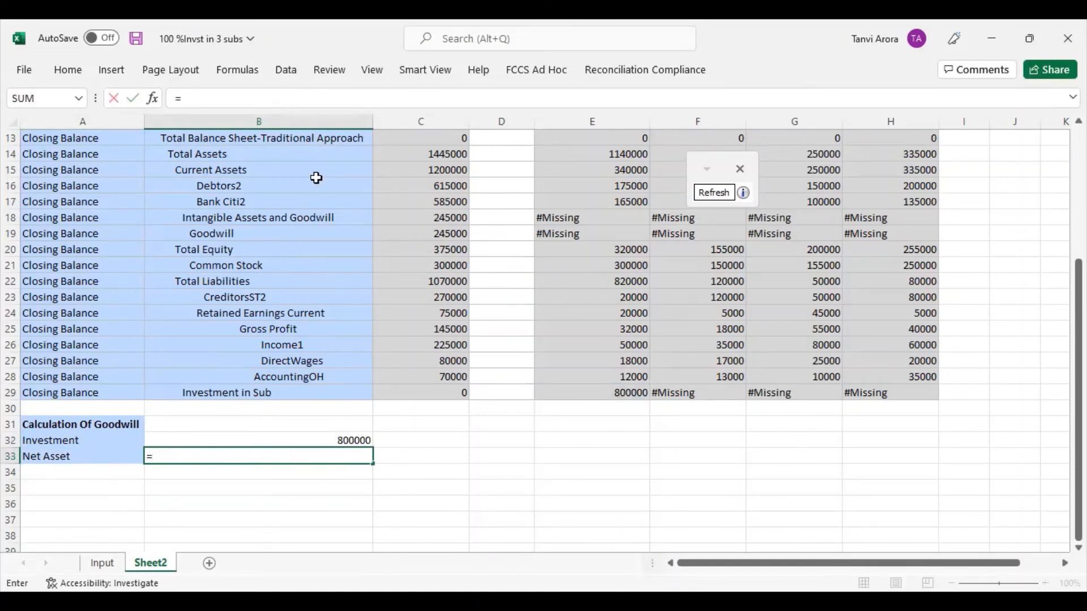
scroll(284, 337, "up", 1)
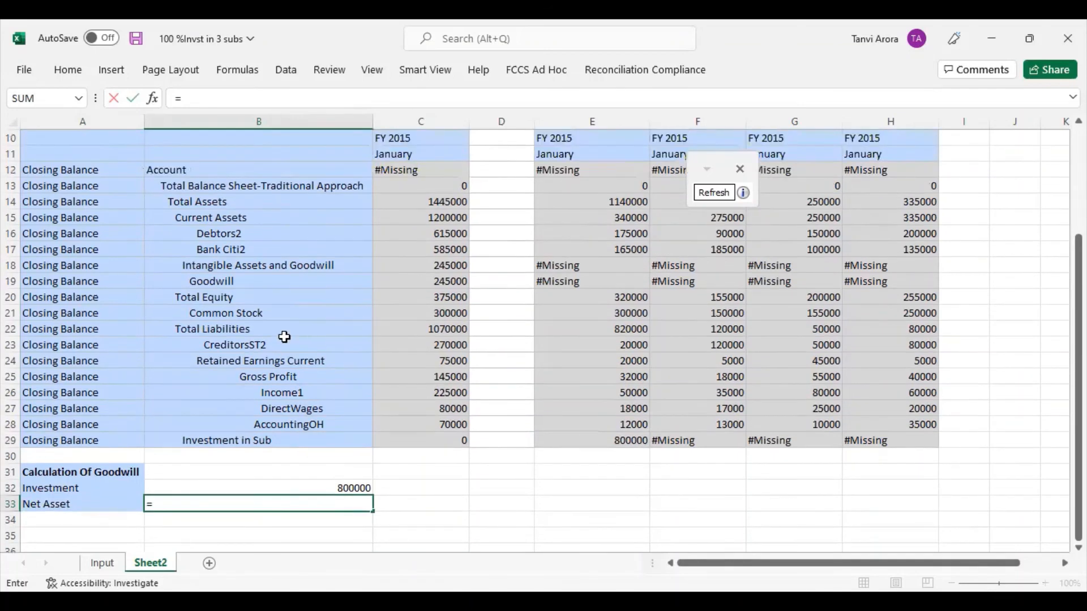
left_click(704, 315)
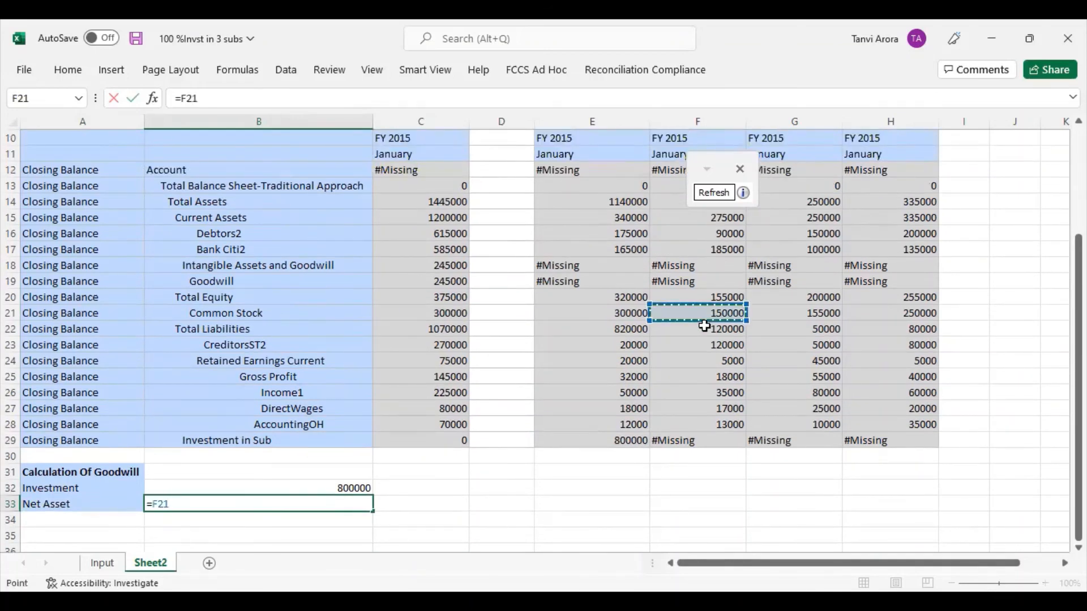
type("+")
left_click(791, 316)
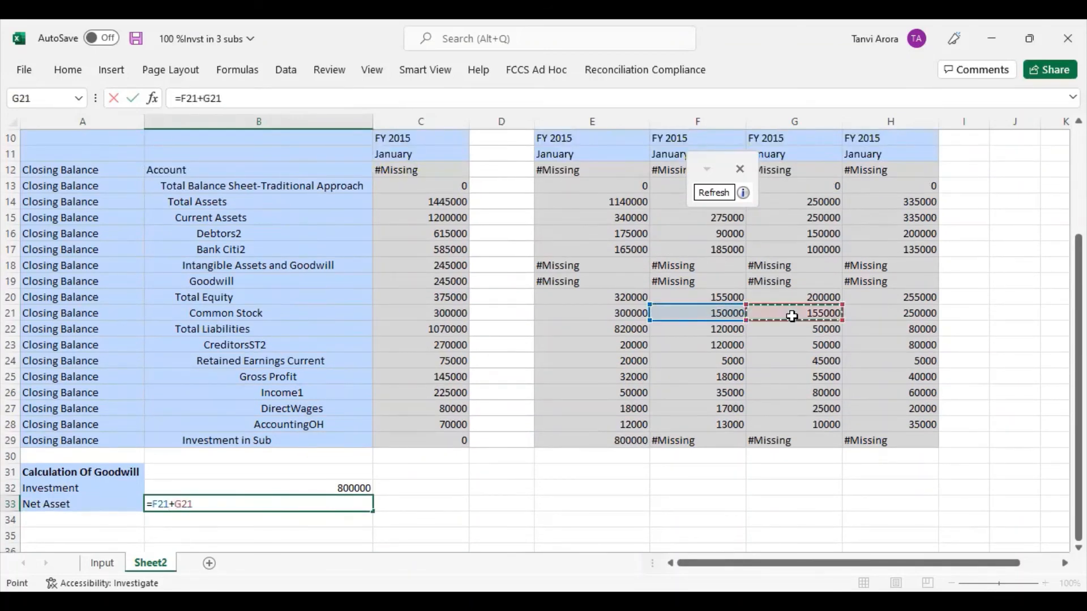
type("+")
left_click(879, 314)
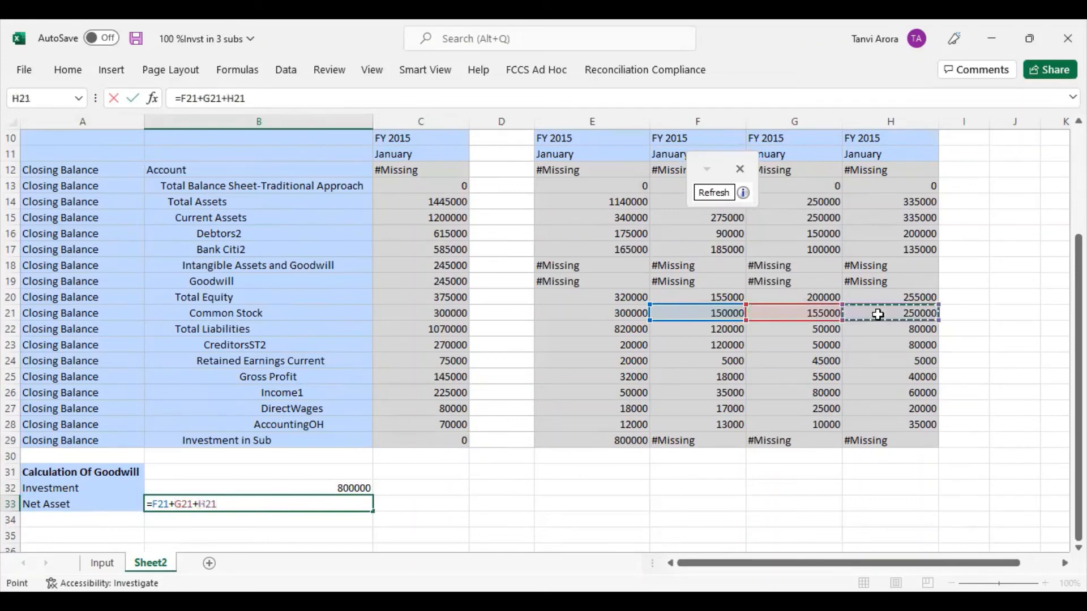
key("Return")
left_click(435, 531)
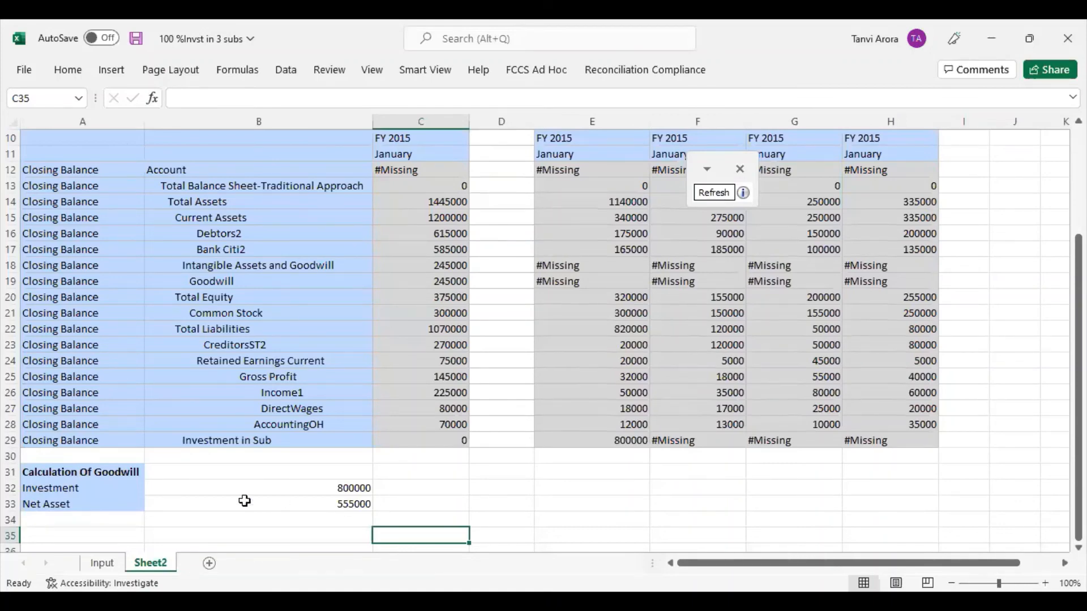
Step: Label cell A34 "G/W" below the Net Asset row
left_click(97, 519)
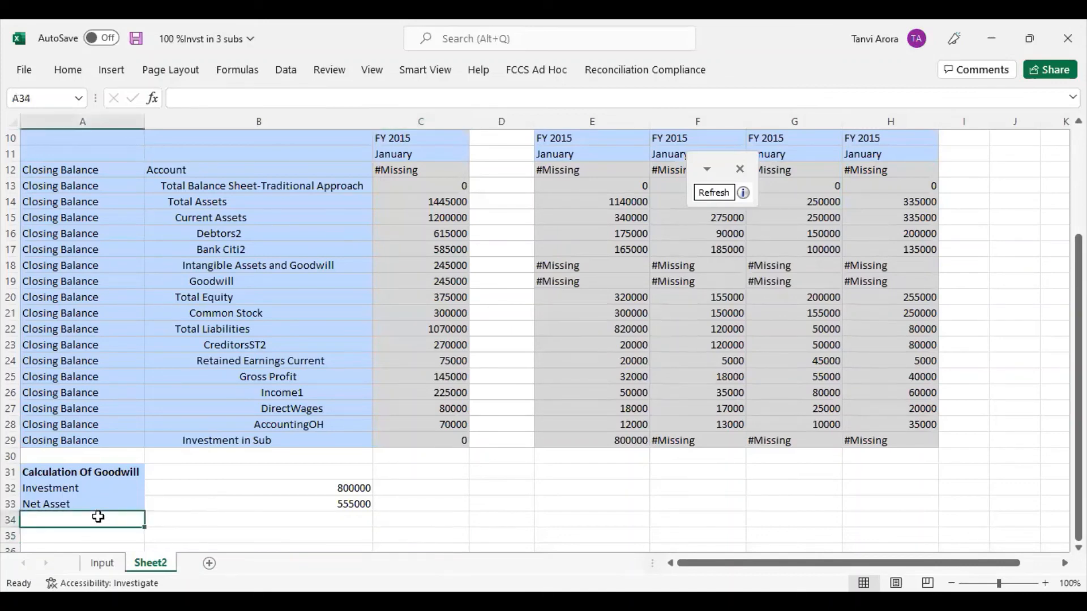
type("G")
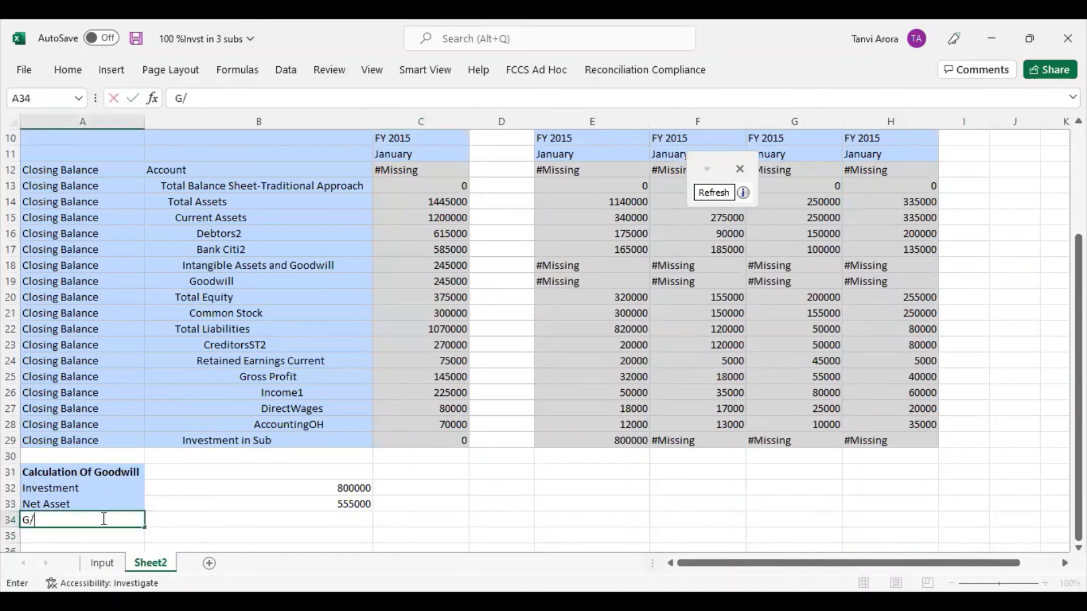
type("/W")
Step: Calculate goodwill in B34 as Investment less Net Asset with the formula =B32-B33
left_click(187, 520)
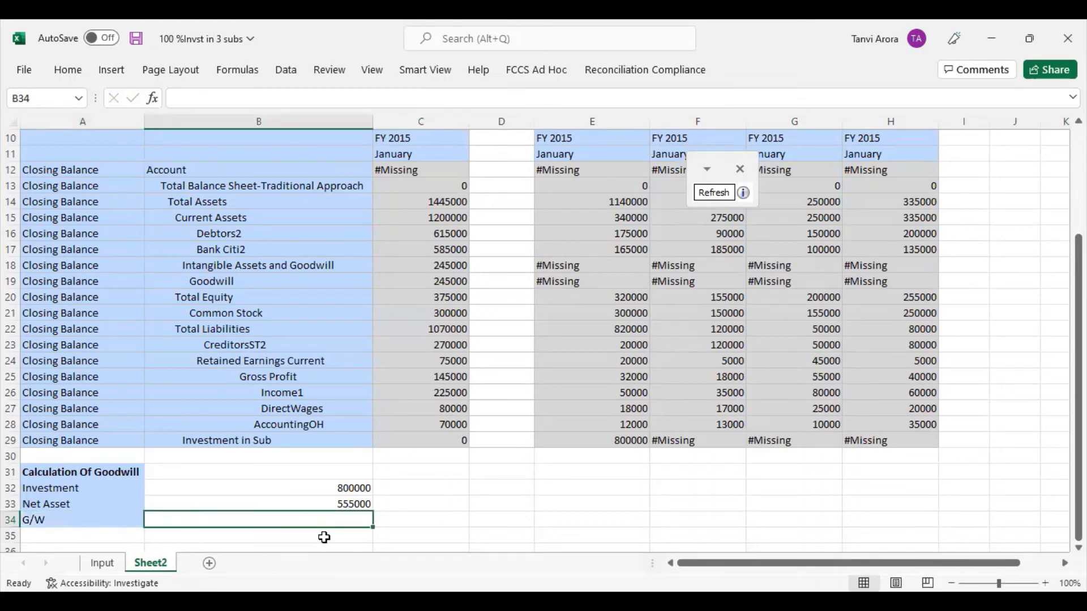
type("=")
left_click(319, 488)
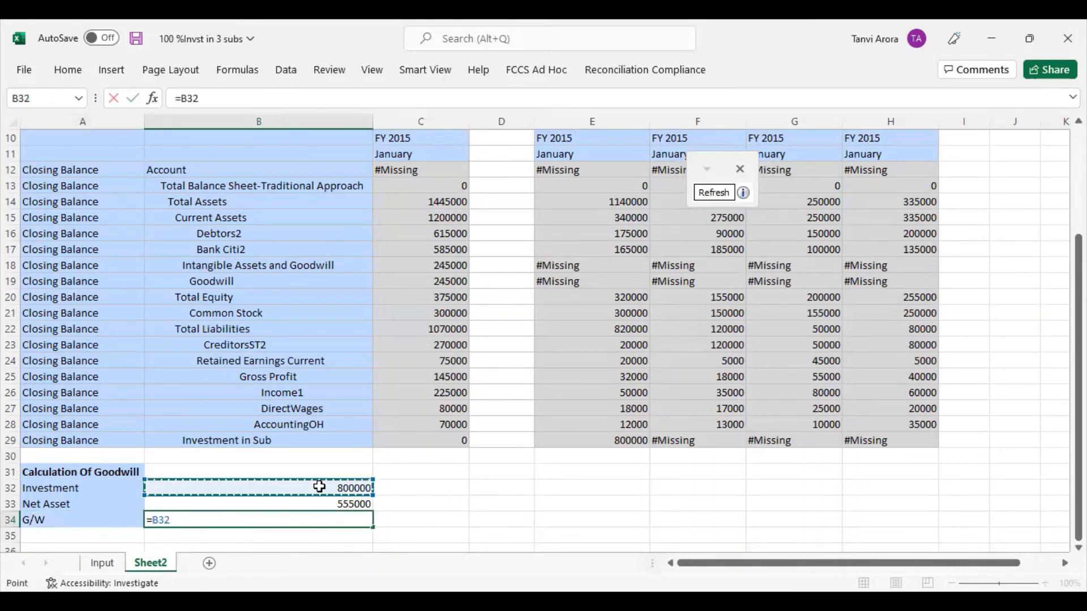
type("-")
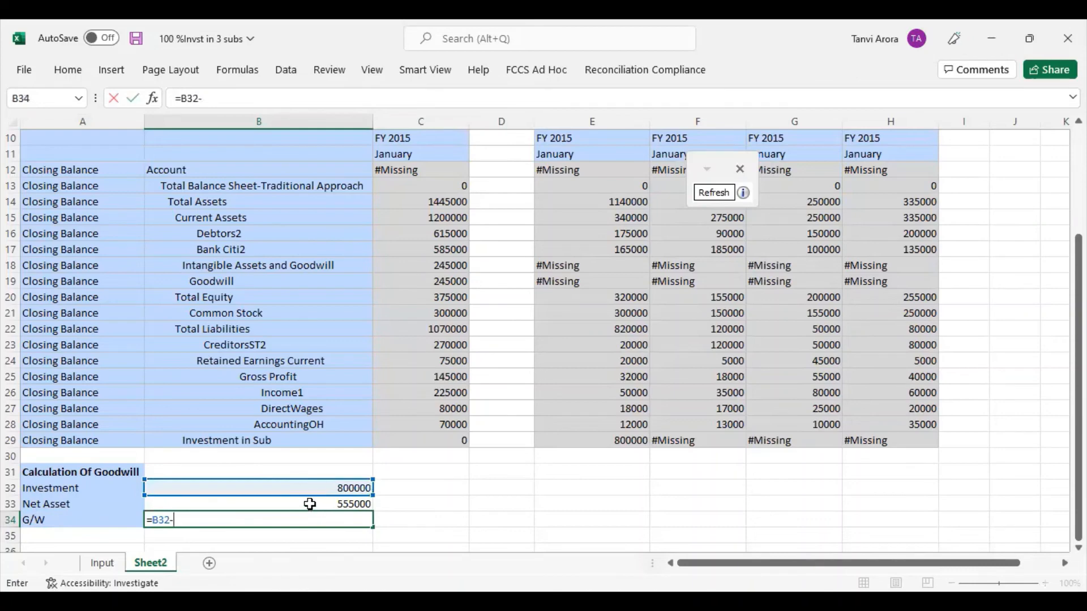
left_click(310, 503)
key("Return")
left_click(428, 511)
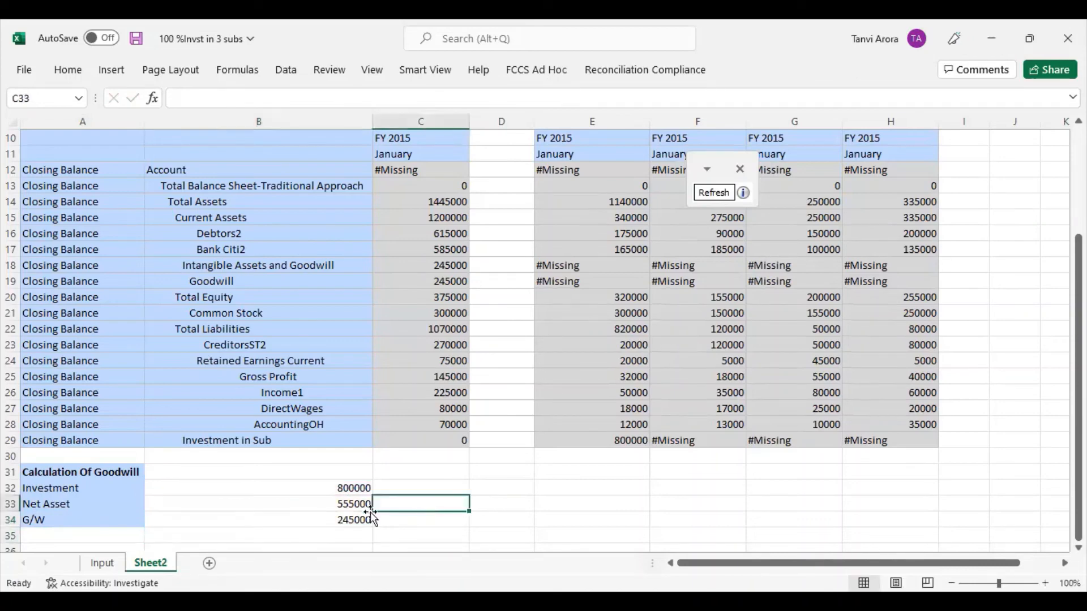
Step: Highlight the calculated G/W in B34 and the consolidated Goodwill balance in C19 with a yellow fill
left_click(315, 519)
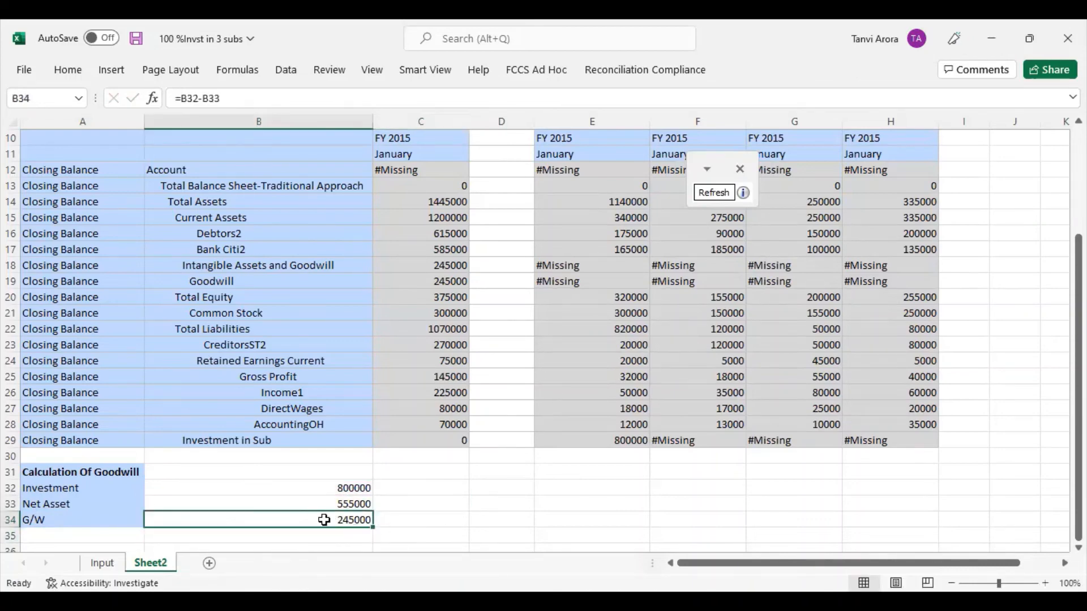
left_click(74, 74)
left_click(253, 132)
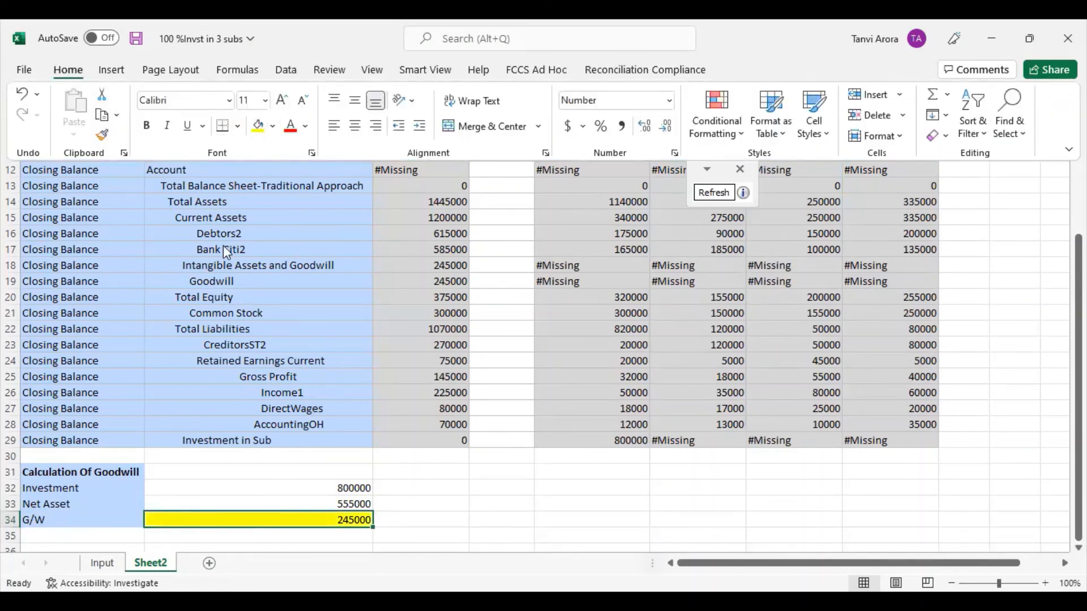
left_click(432, 282)
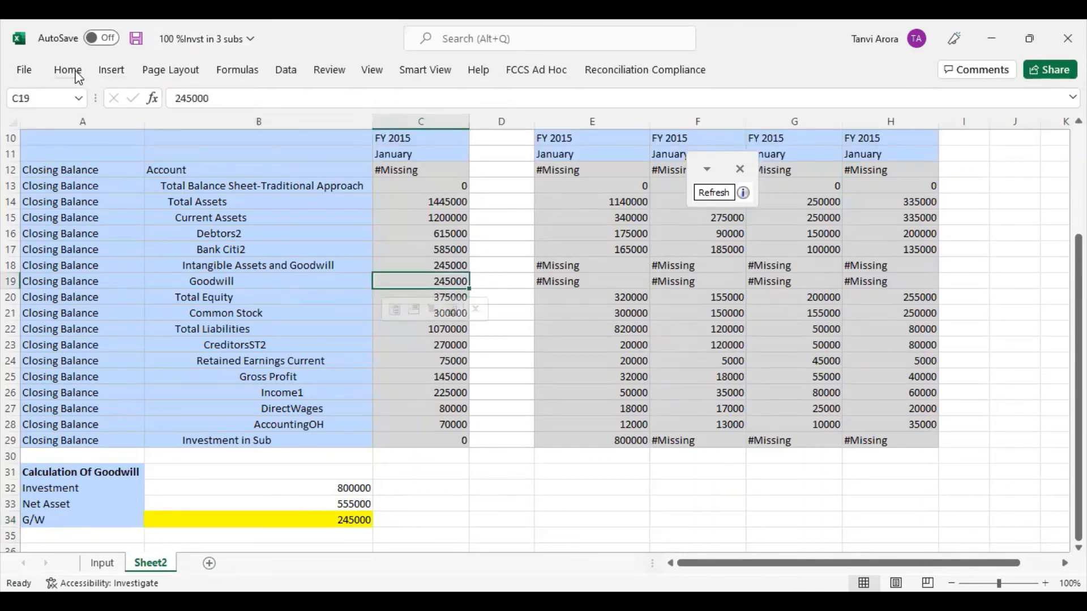
left_click(78, 75)
left_click(256, 127)
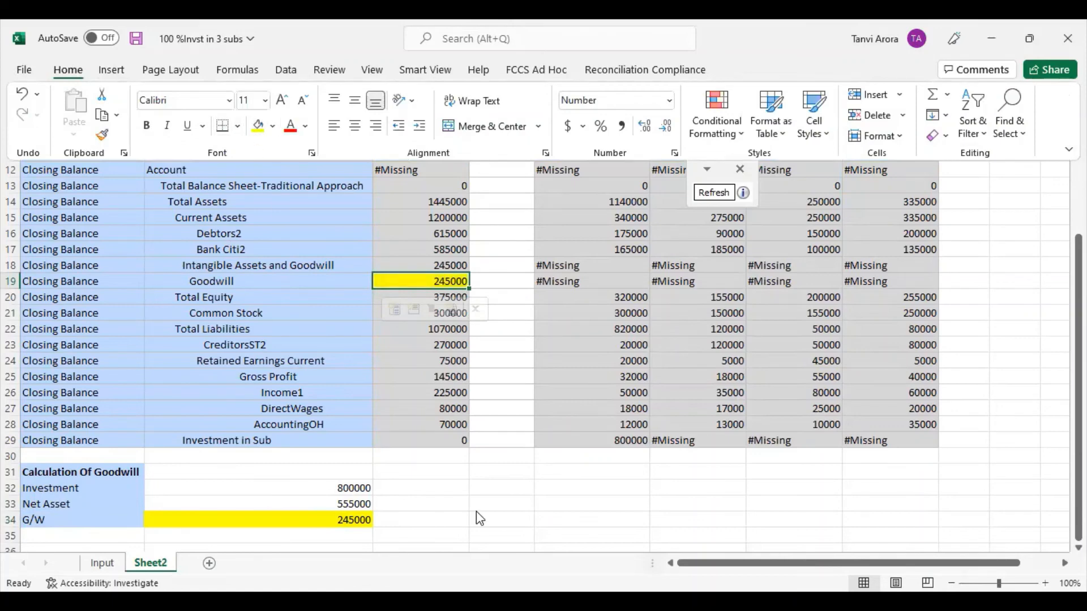
Step: Enter the heading "Calculation of RE" in A36, leaving a blank row below the goodwill calculation
scroll(439, 392, "down", 2)
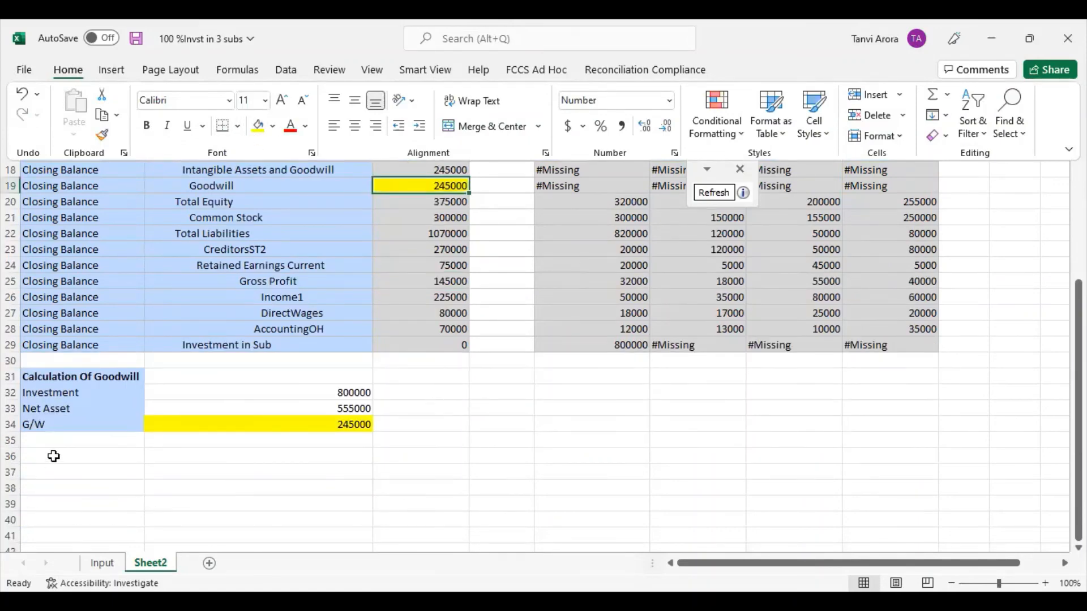
left_click(53, 456)
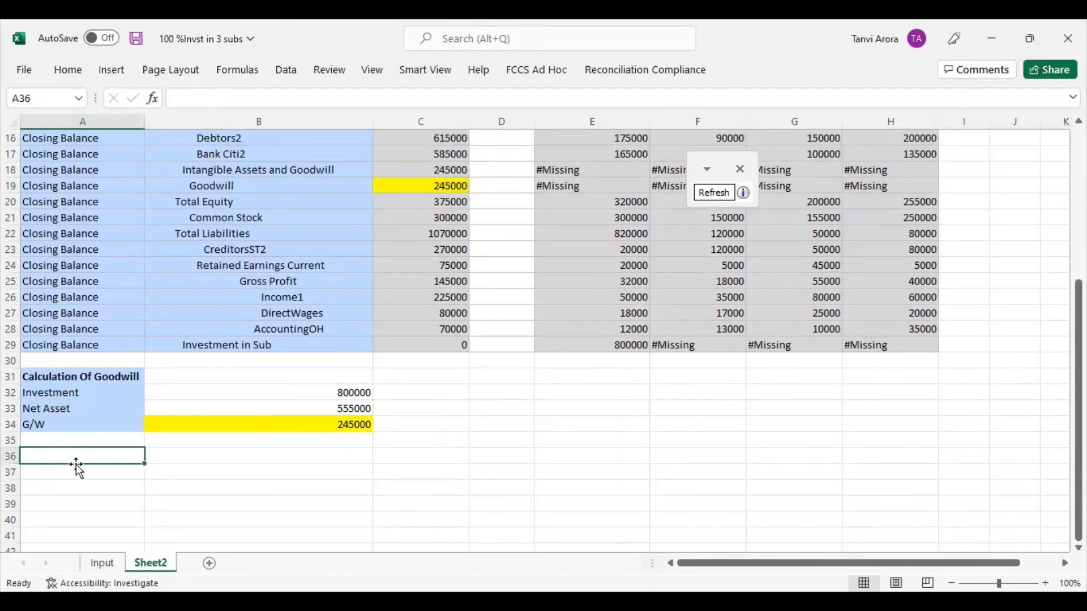
type("Calculation of RE")
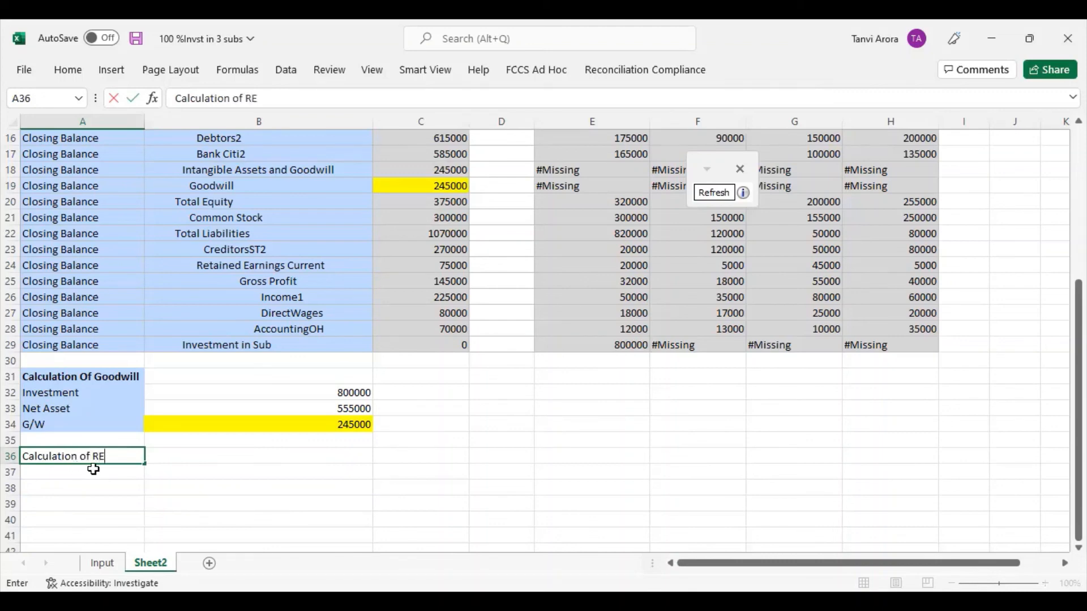
left_click(108, 509)
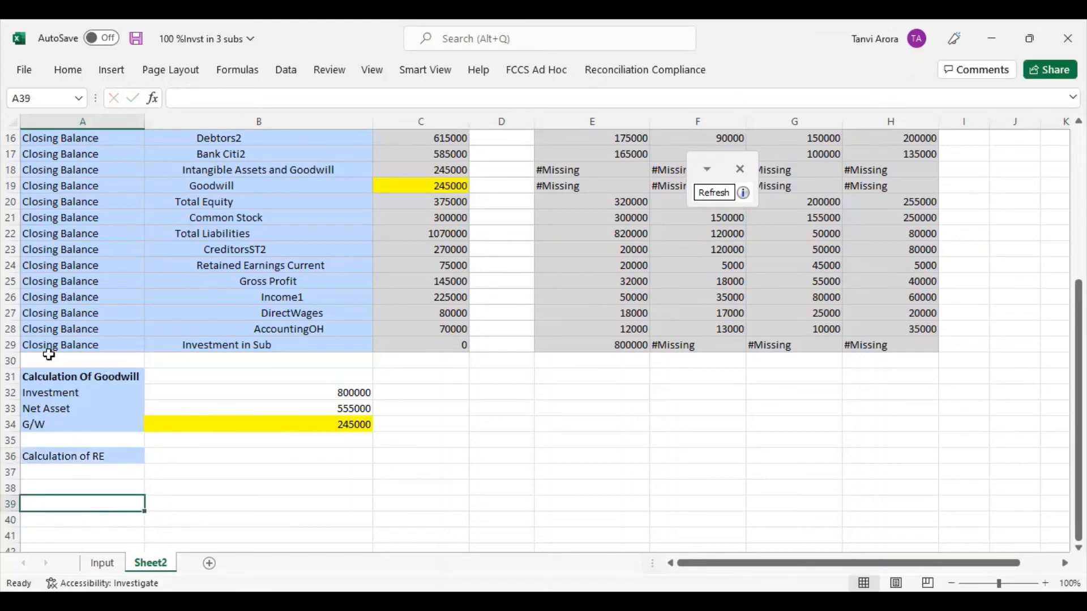
Step: Enter the partial label "RE of" in A37 below the Calculation of RE heading
left_click(55, 480)
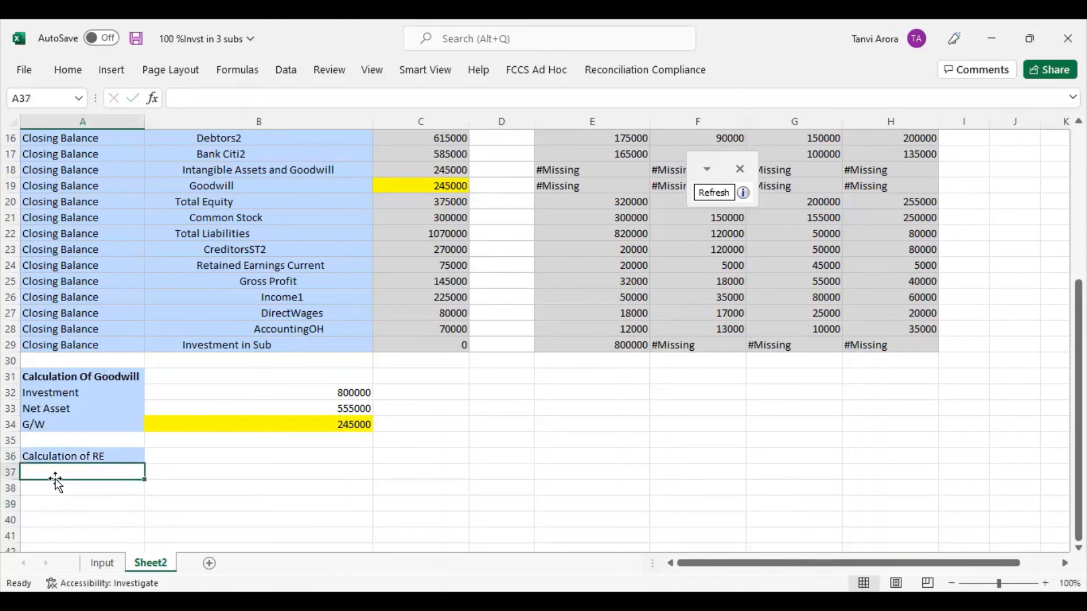
type("RE")
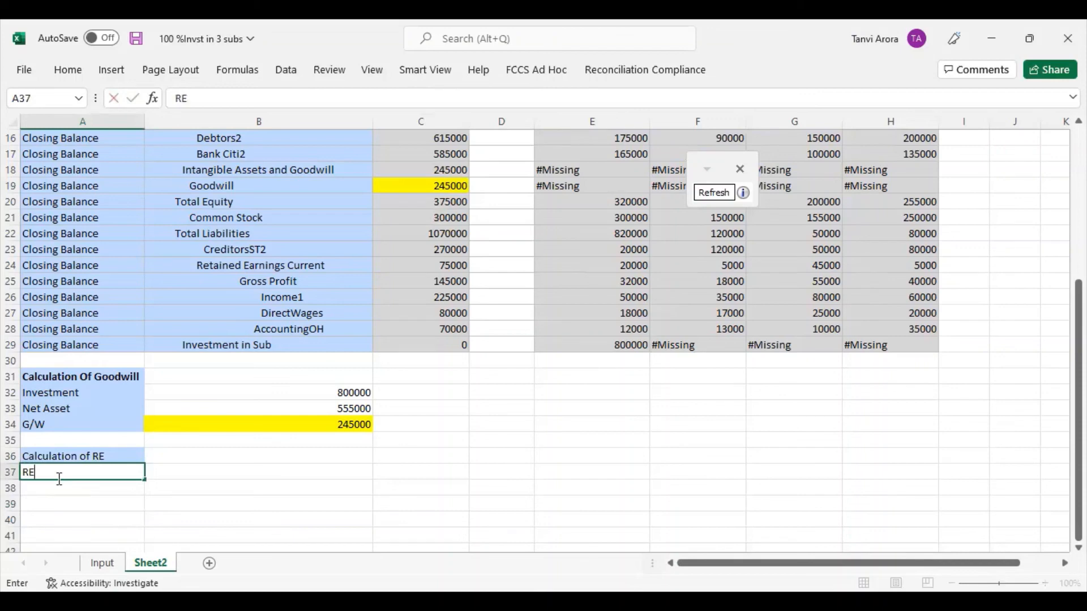
type(" od")
Step: Link B36 to North101's Retained Earnings Current balance with the formula =E24
left_click(185, 453)
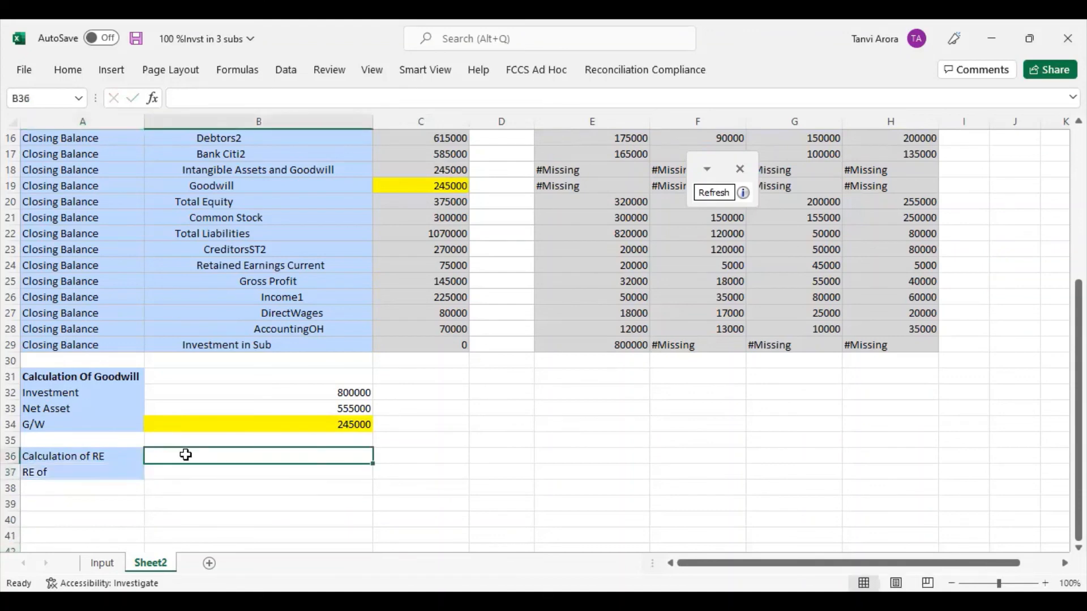
type("=")
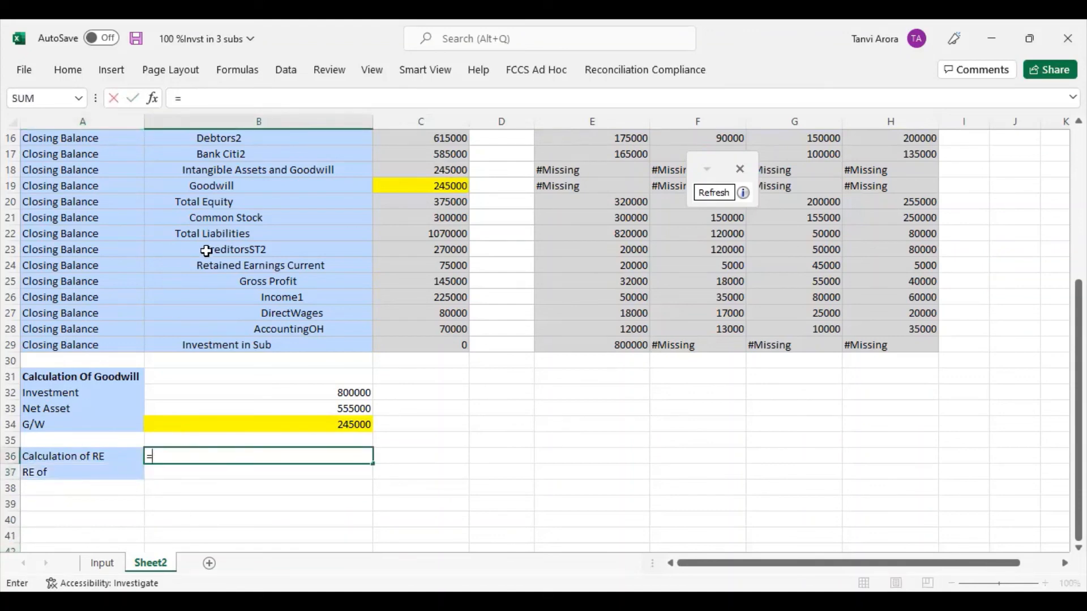
left_click(593, 266)
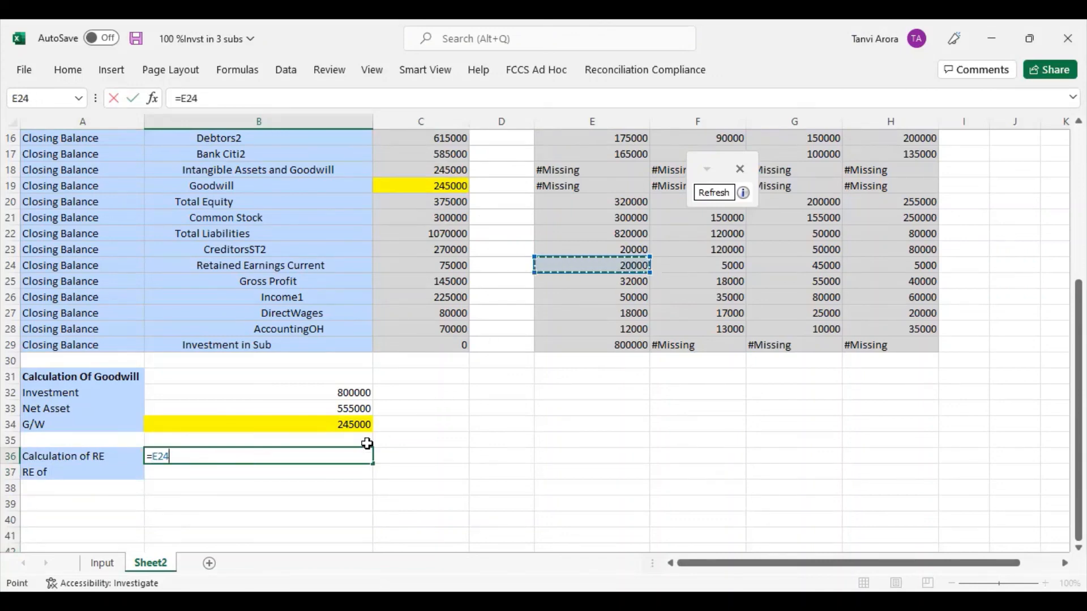
key("Return")
Step: Complete the label in A37 as "RE of Subs1"
left_click(90, 474)
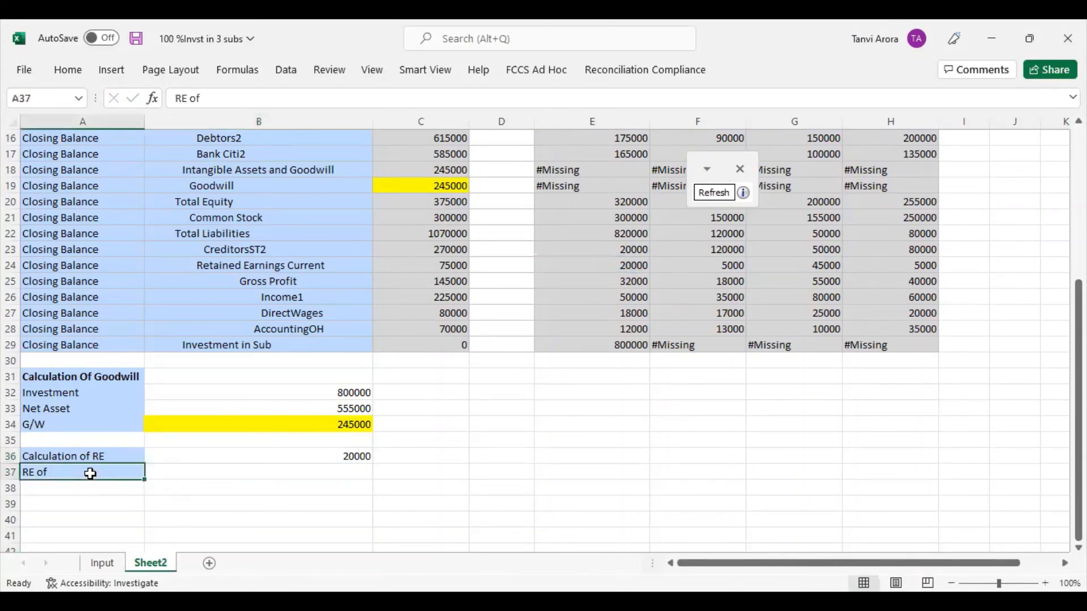
double_click(91, 474)
type("Su")
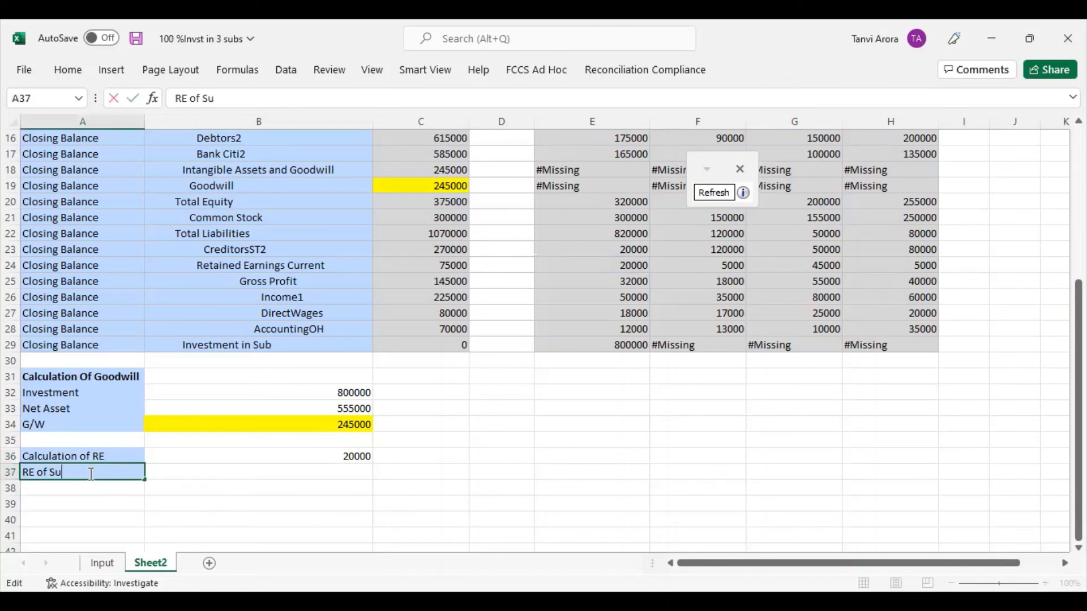
type("bs1")
Step: Link B37 to the first subsidiary's Retained Earnings Current balance with the formula =F24
left_click(284, 475)
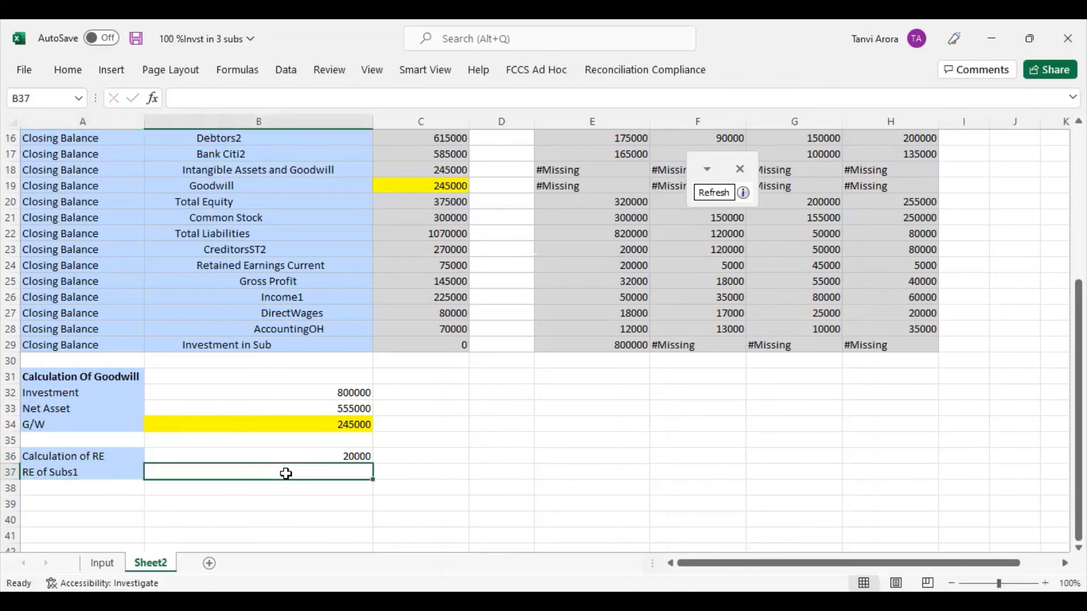
type("=")
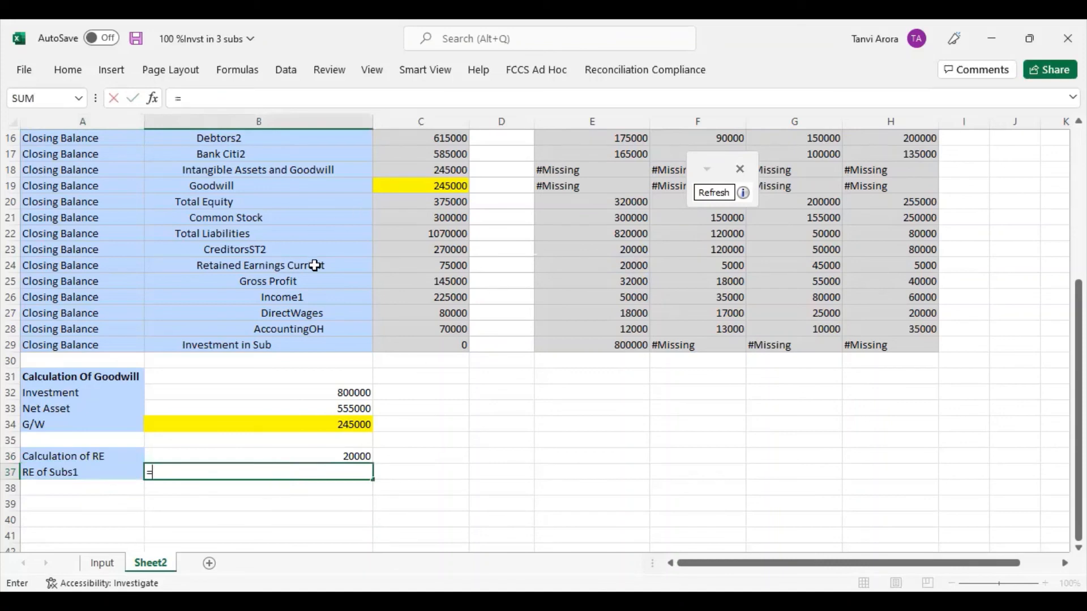
left_click(695, 263)
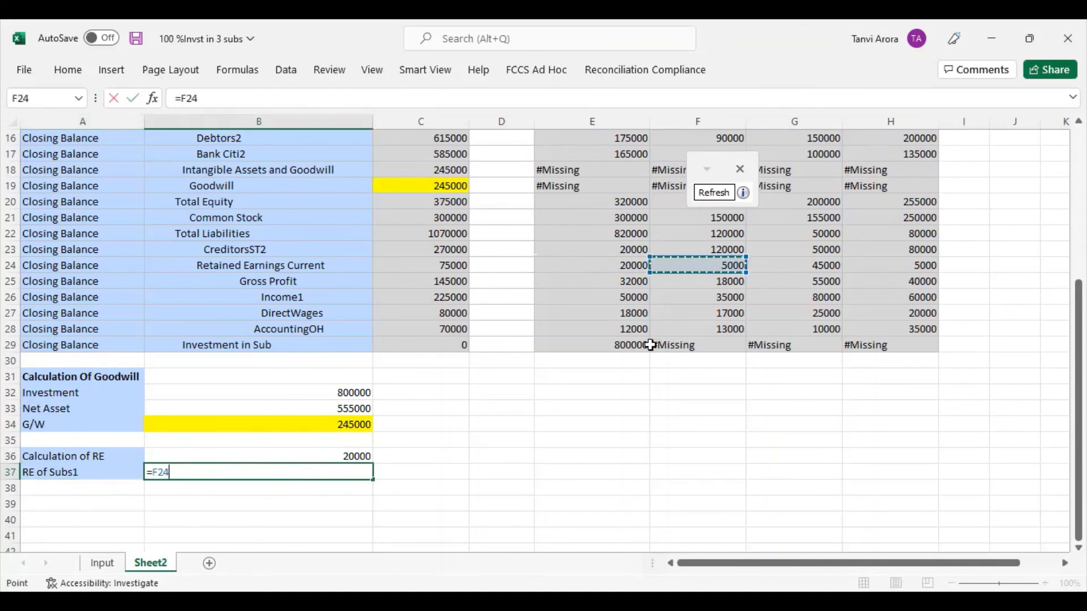
key("Return")
Step: Copy the "RE of Subs1" label from A37 into A38 and A39
left_click(23, 491)
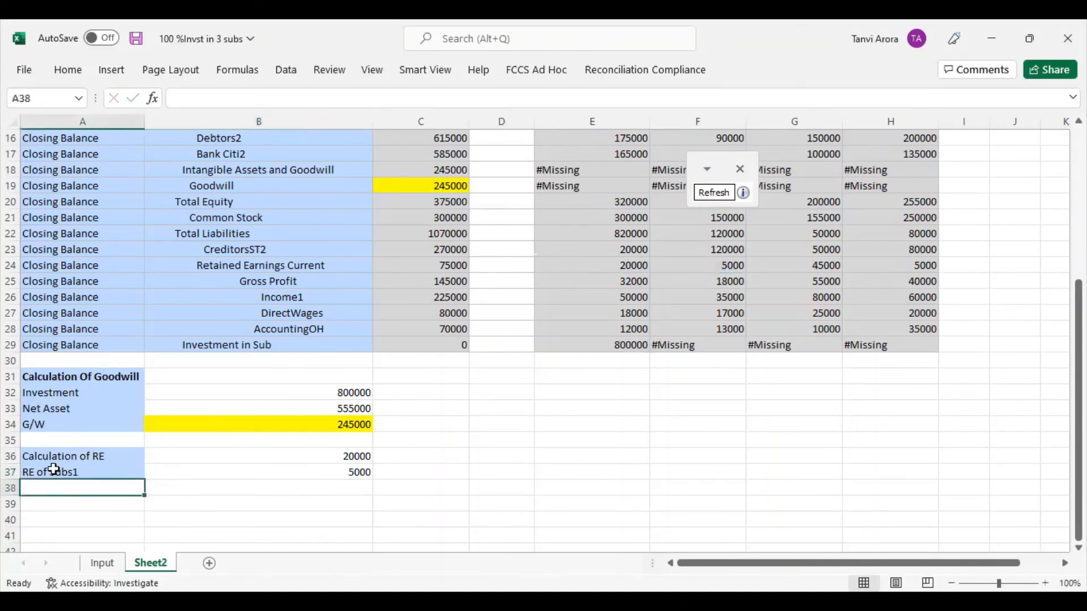
left_click(55, 469)
key("ctrl+c")
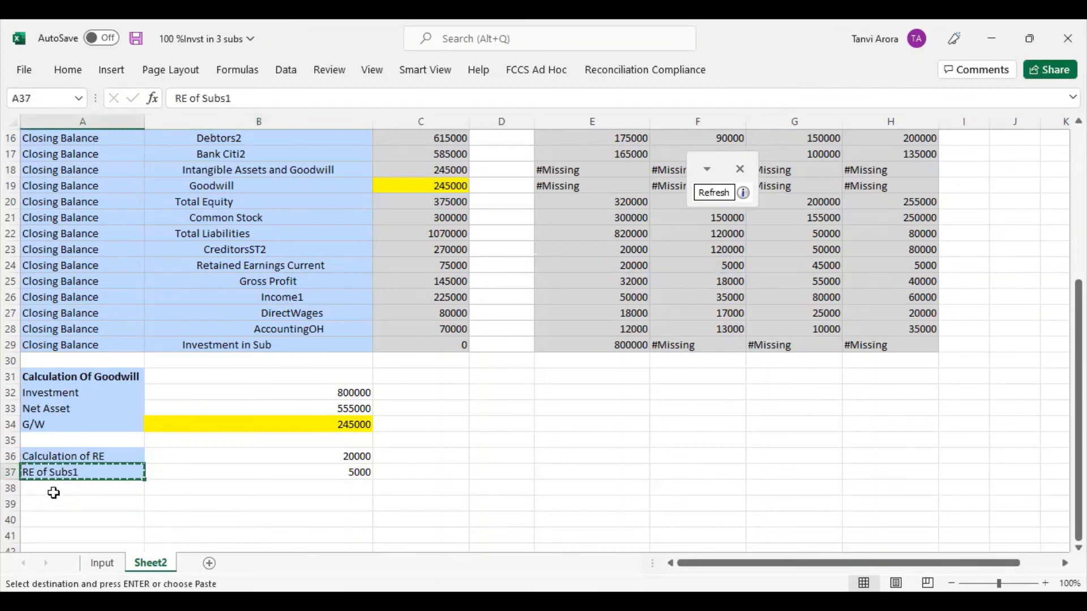
left_click_drag(55, 489, 55, 505)
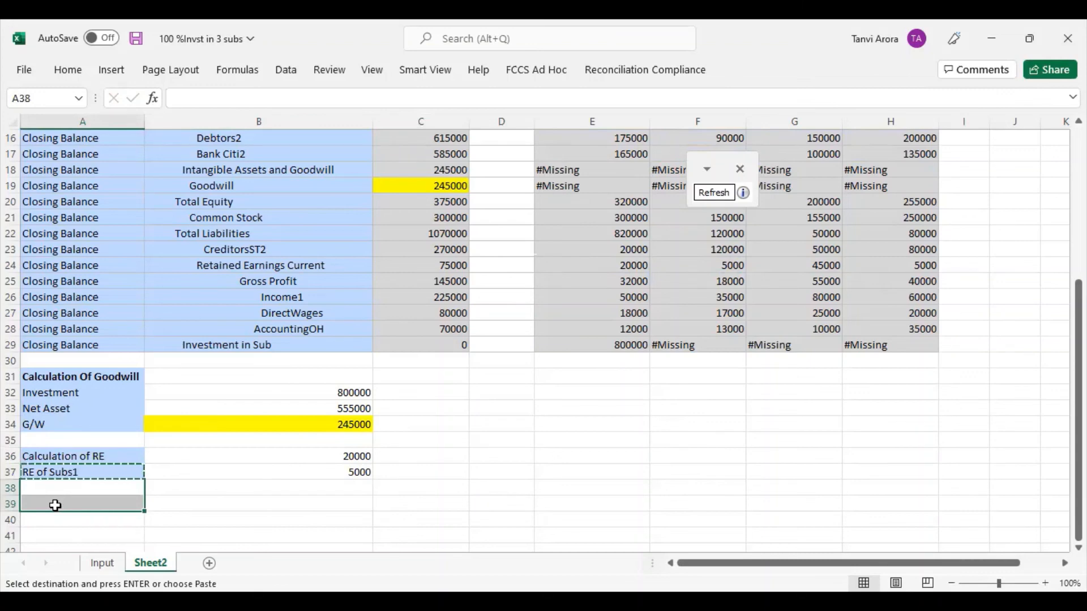
key("Return")
Step: Change the copied label in A38 to "RE of Subs2"
left_click(73, 490)
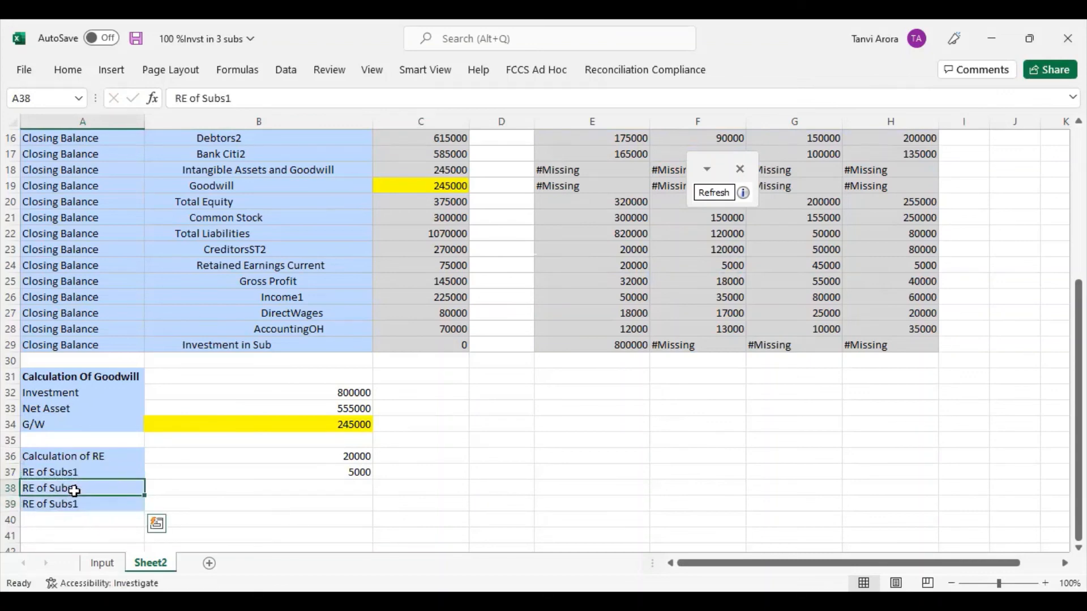
double_click(74, 490)
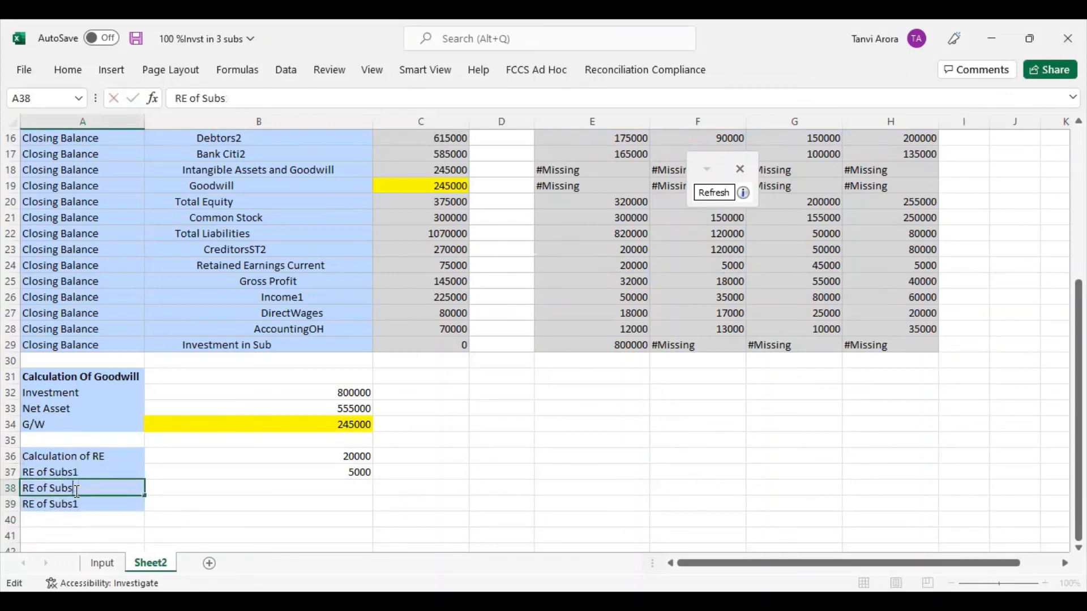
key("Return")
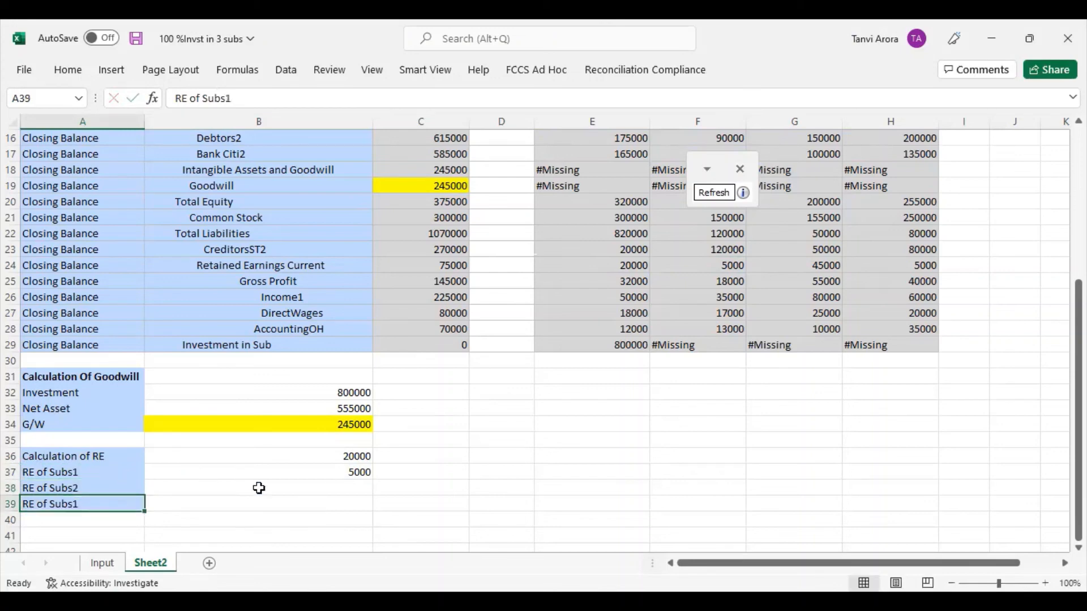
Step: Link B38 to the second subsidiary's Retained Earnings Current balance with the formula =G24
left_click(347, 486)
type("=")
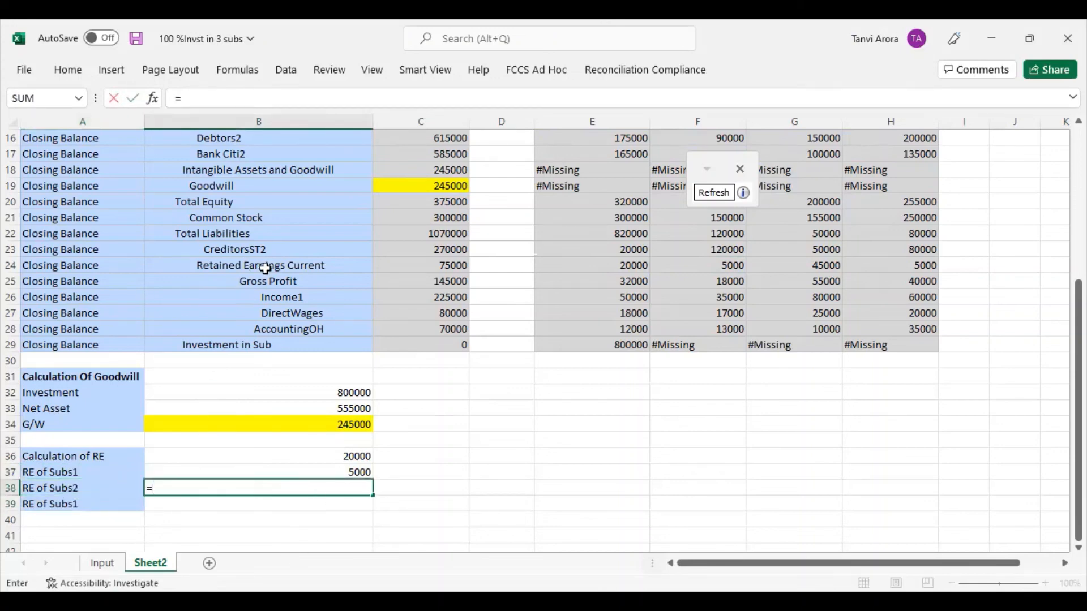
left_click(768, 264)
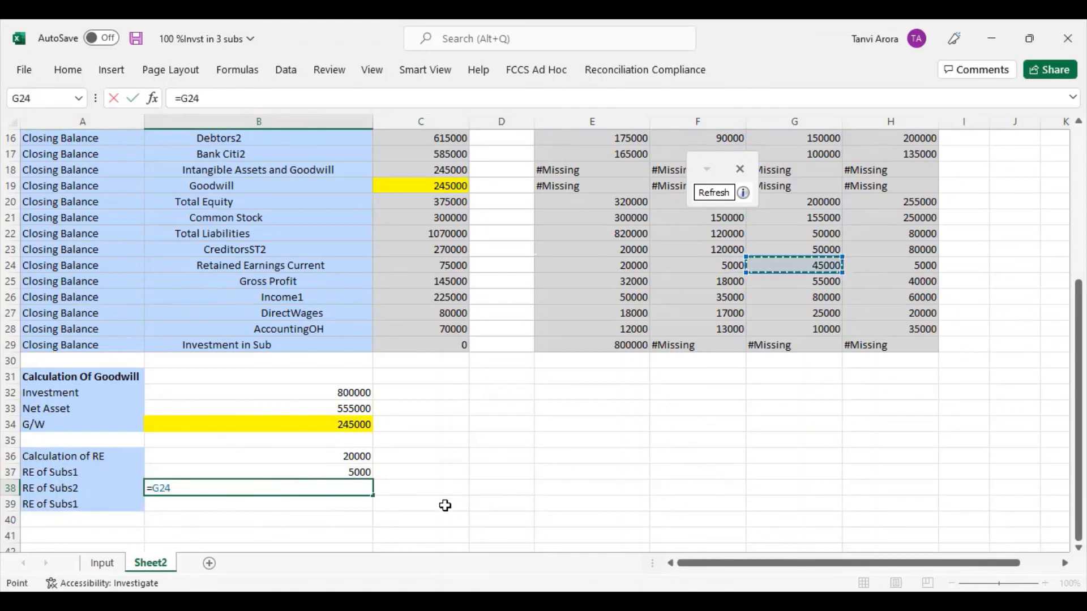
key("Return")
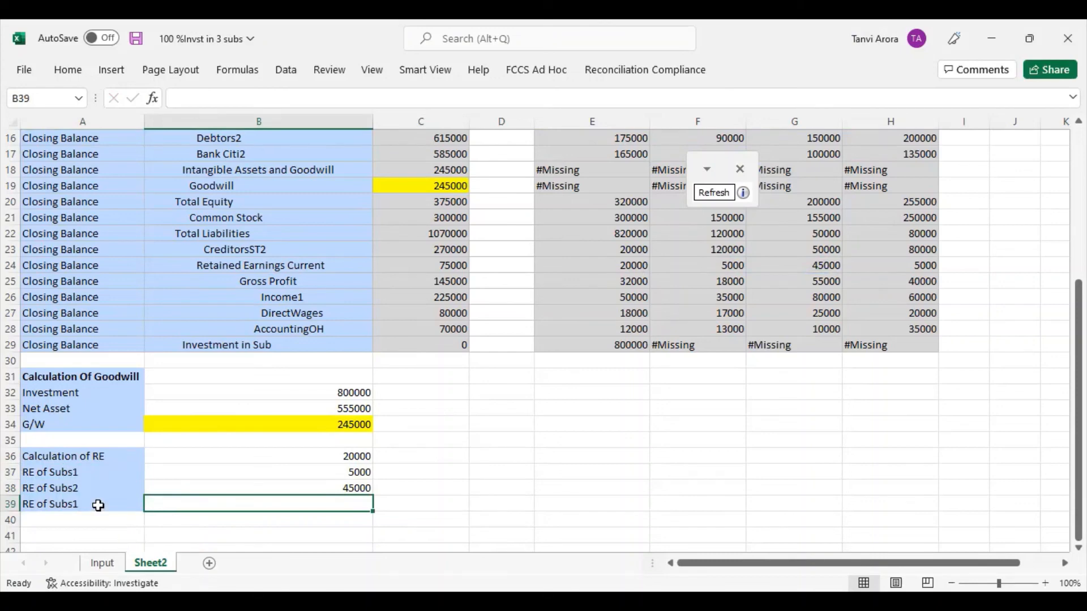
Step: Change the copied label in A39 to "RE of Subs3"
left_click(99, 504)
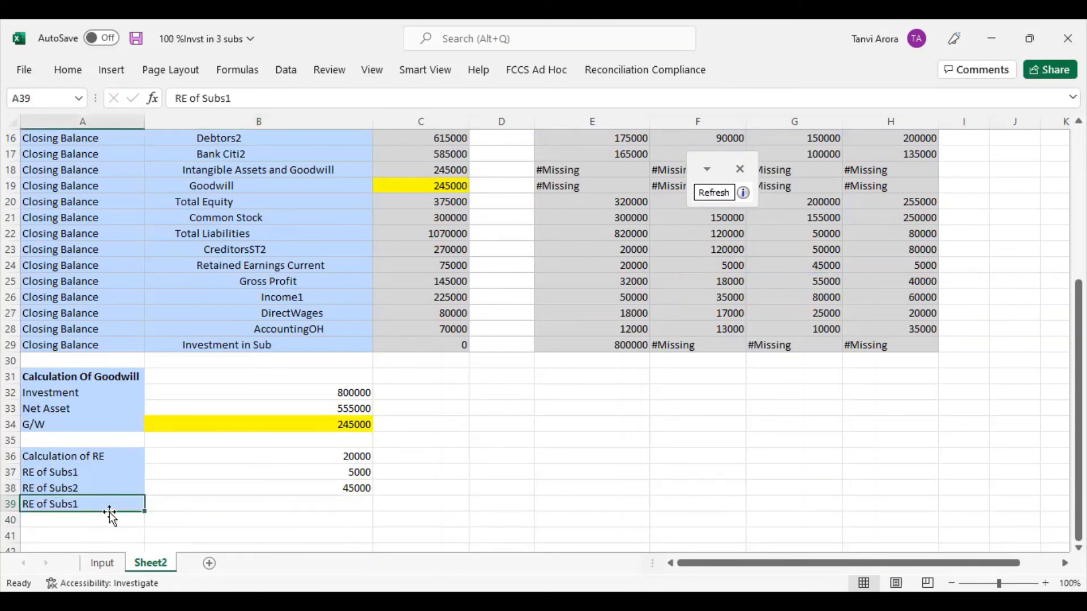
key("F2")
key("BackSpace")
type("3")
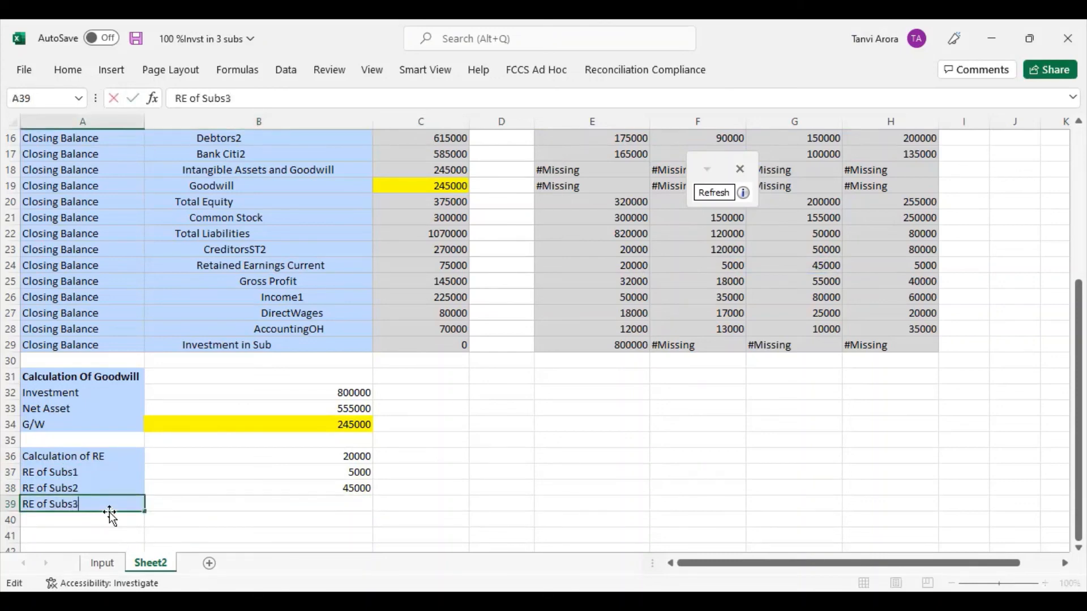
Step: Link B39 to the third subsidiary's Retained Earnings Current balance with the formula =H24
left_click(294, 504)
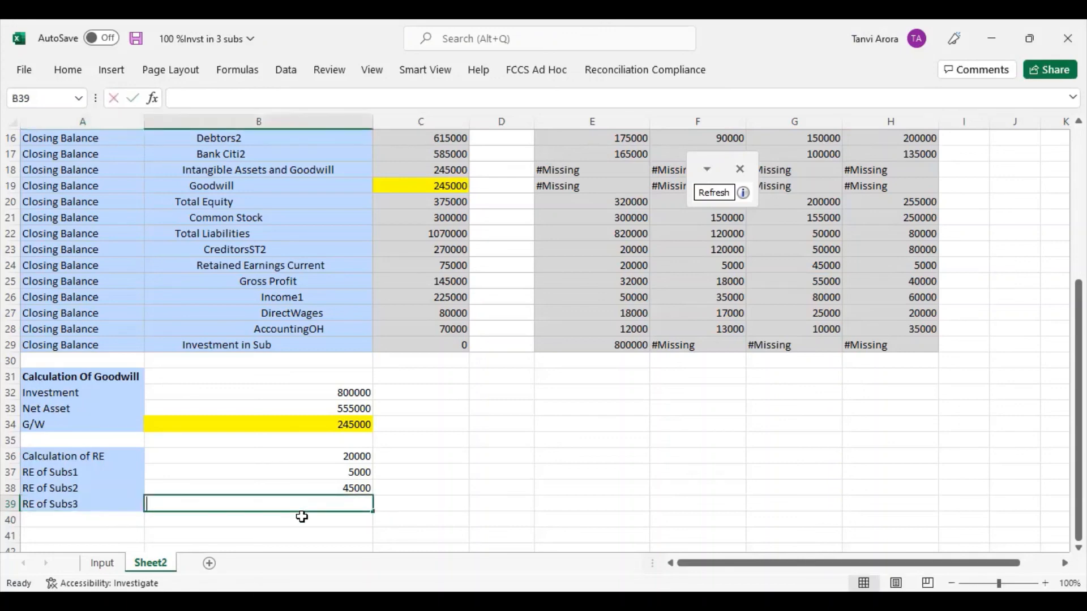
type("=")
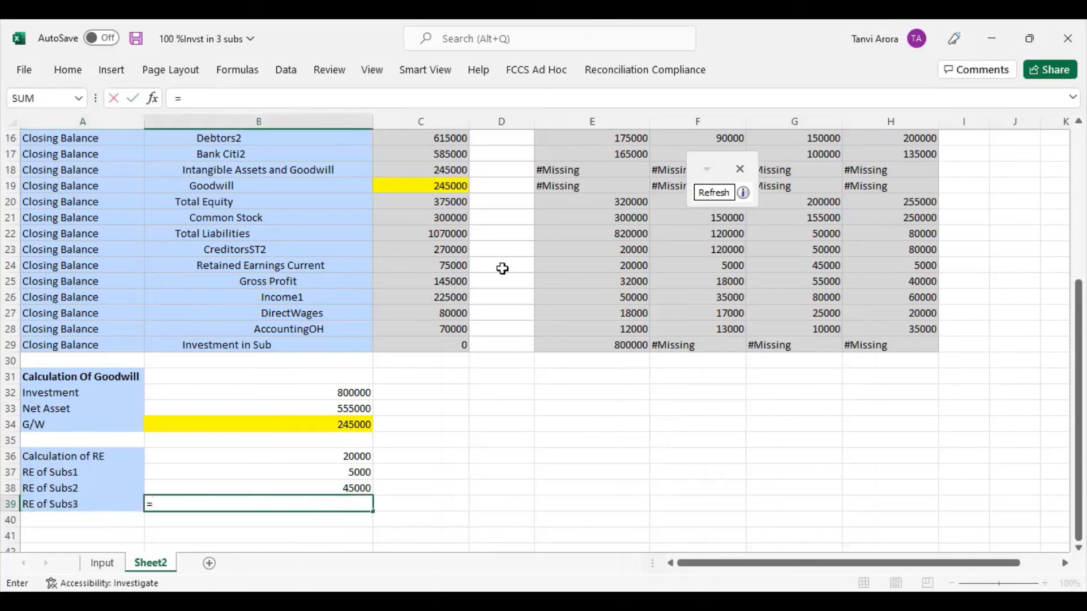
left_click(916, 264)
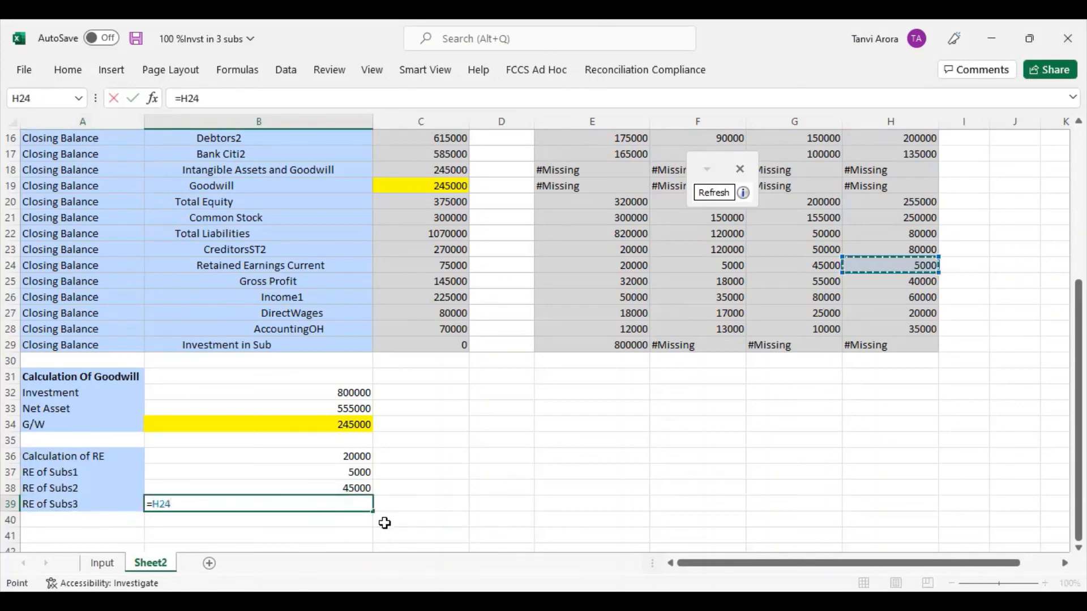
key("Return")
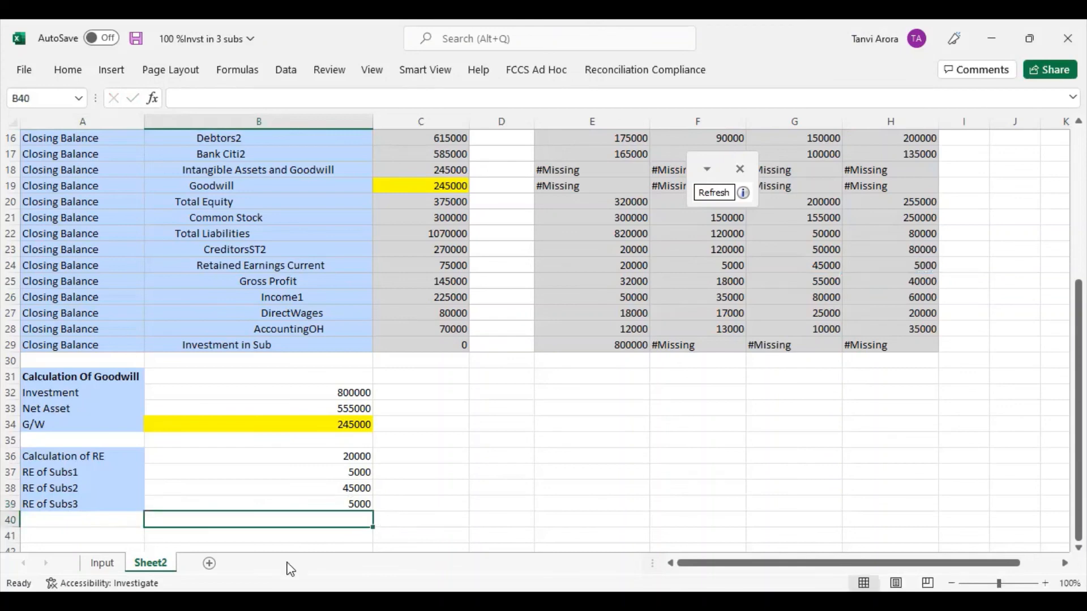
Step: Label cell A40 "Total RE" below the subsidiary retained earnings rows
left_click(103, 515)
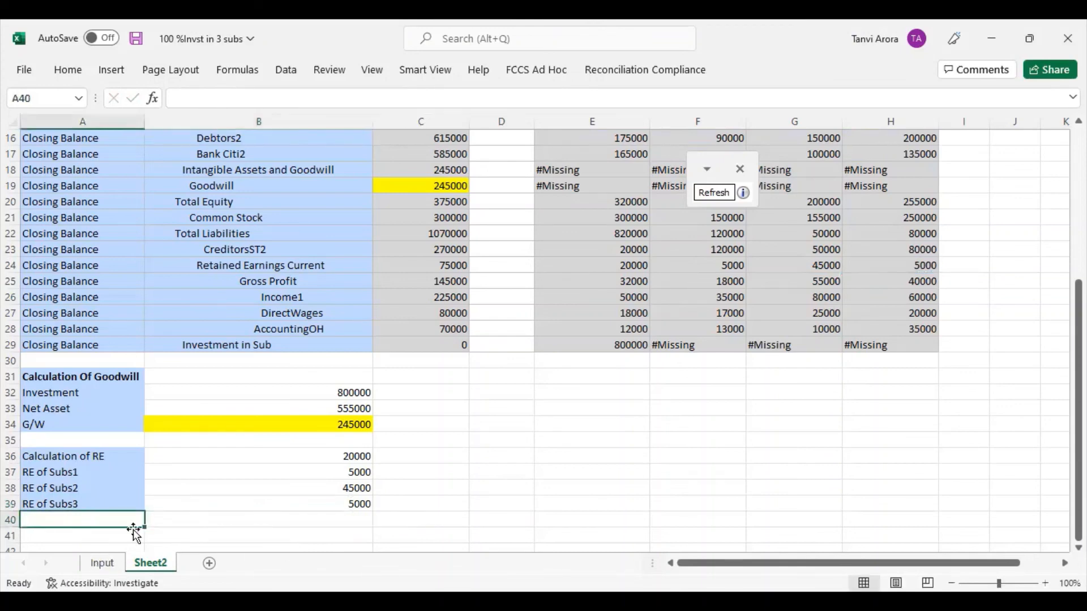
type("Total")
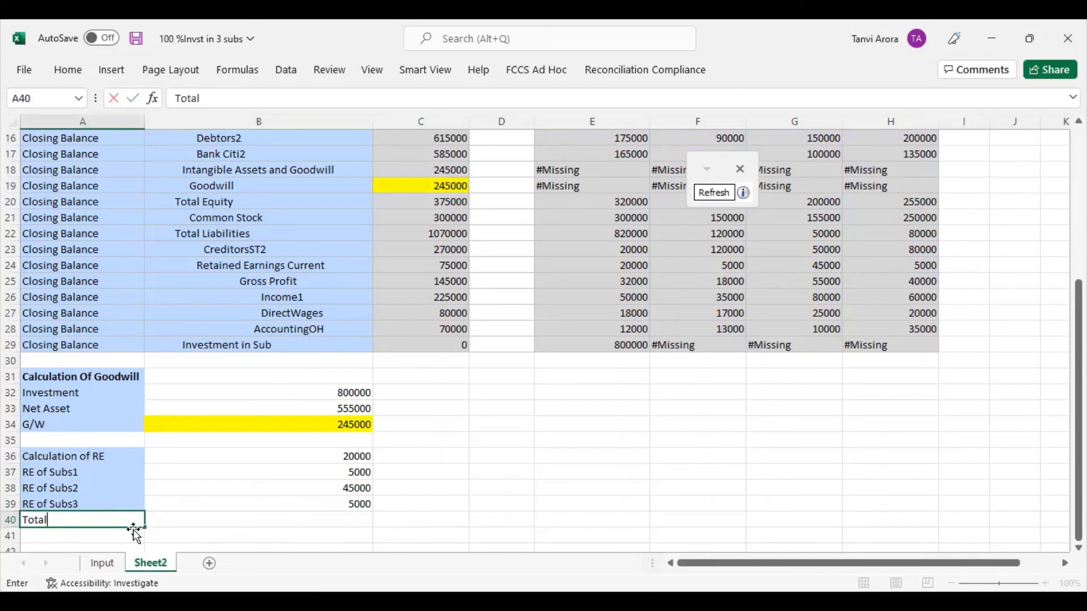
type(" RE")
Step: Sum the parent and subsidiary retained earnings in B40 with the formula =B36+B37+B38+B39
left_click(270, 525)
type("=")
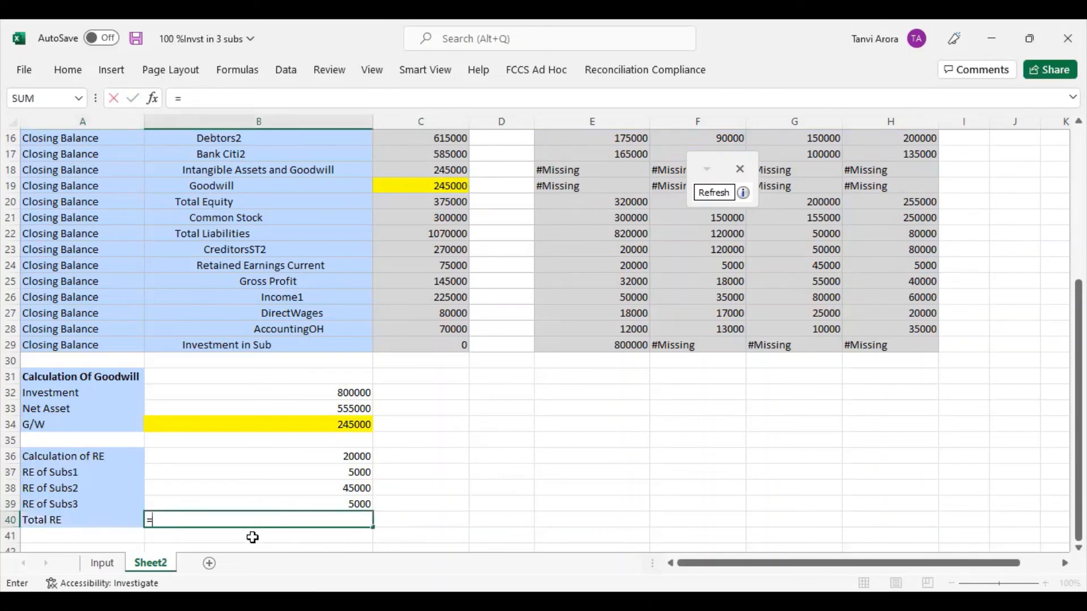
left_click(266, 457)
type("+")
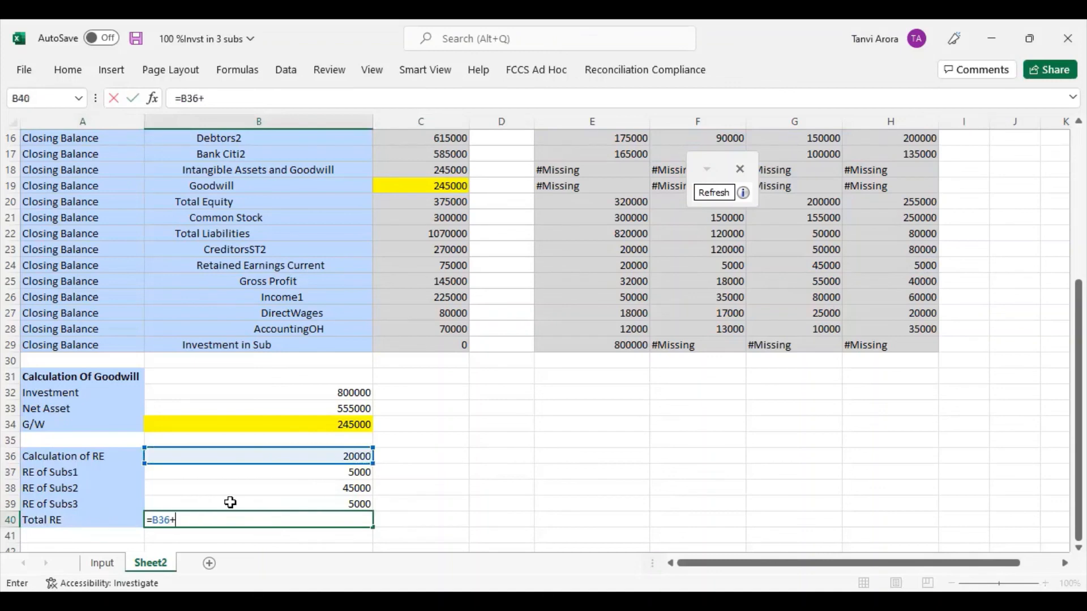
left_click(256, 473)
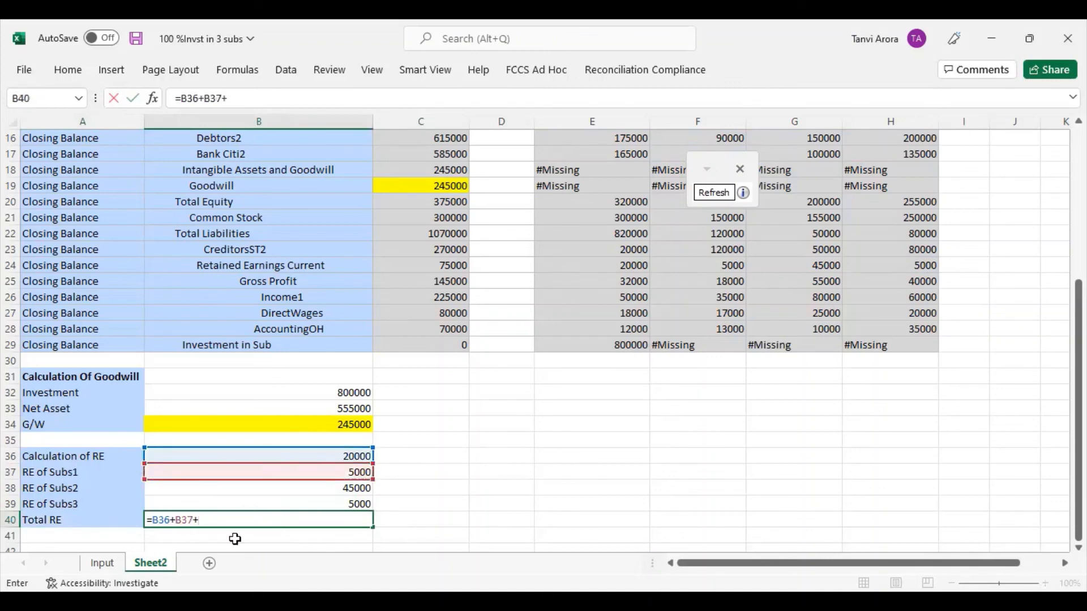
left_click(262, 487)
type("+")
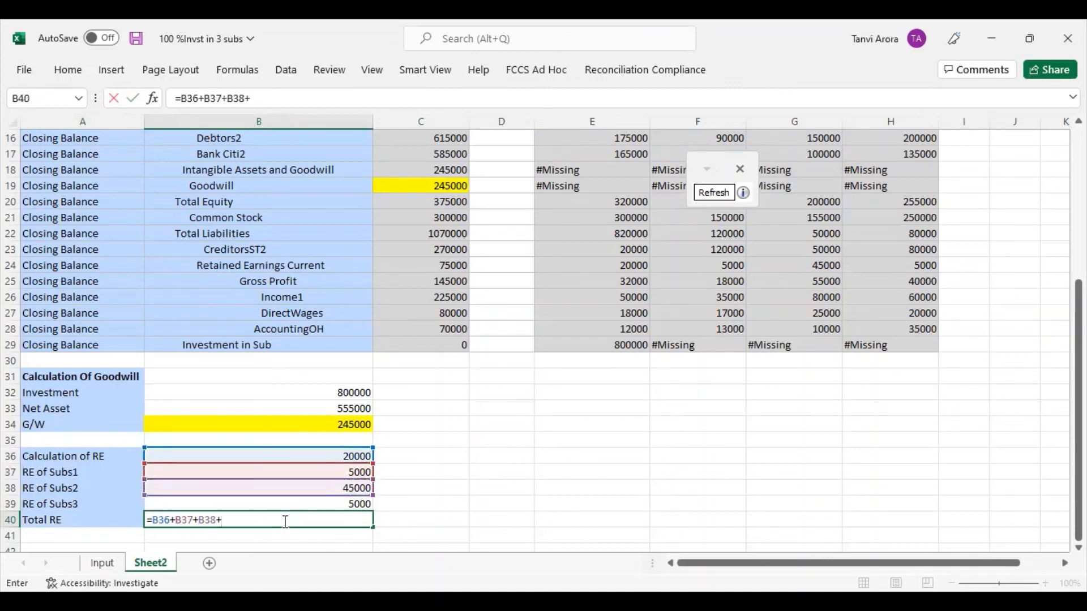
left_click(284, 499)
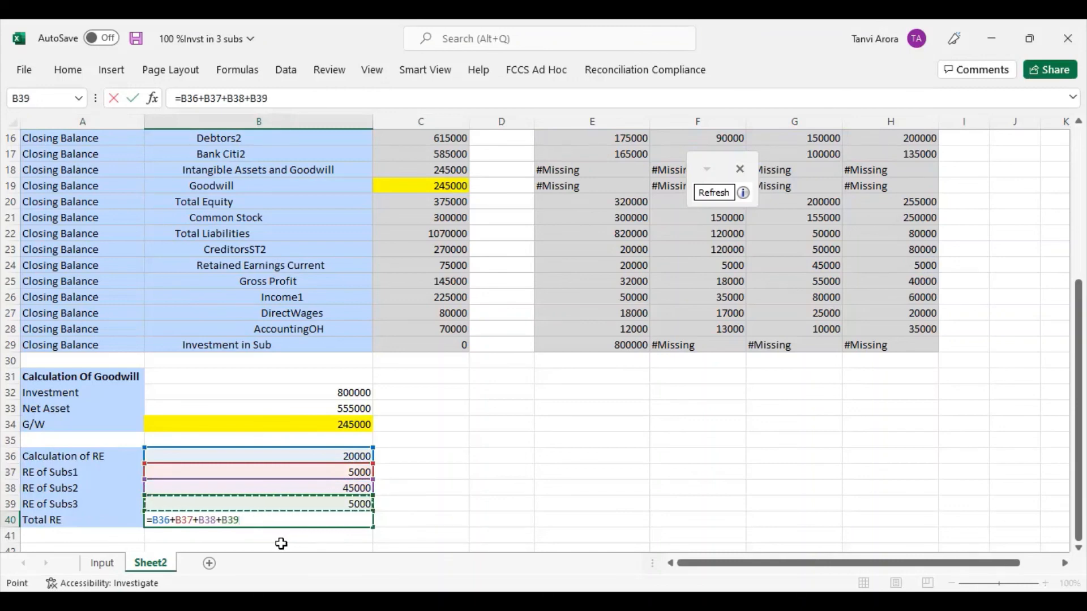
key("Return")
left_click(408, 492)
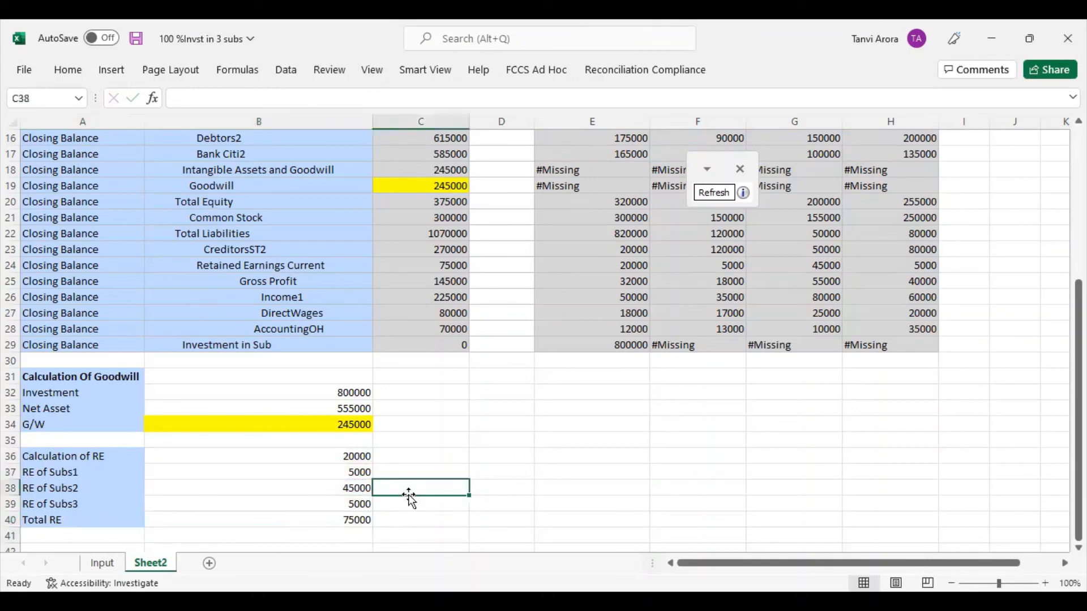
Step: Fill the Total RE value in B40 and the TotalN100 Retained Earnings Current value in C24 with yellow, and save the workbook
left_click(357, 518)
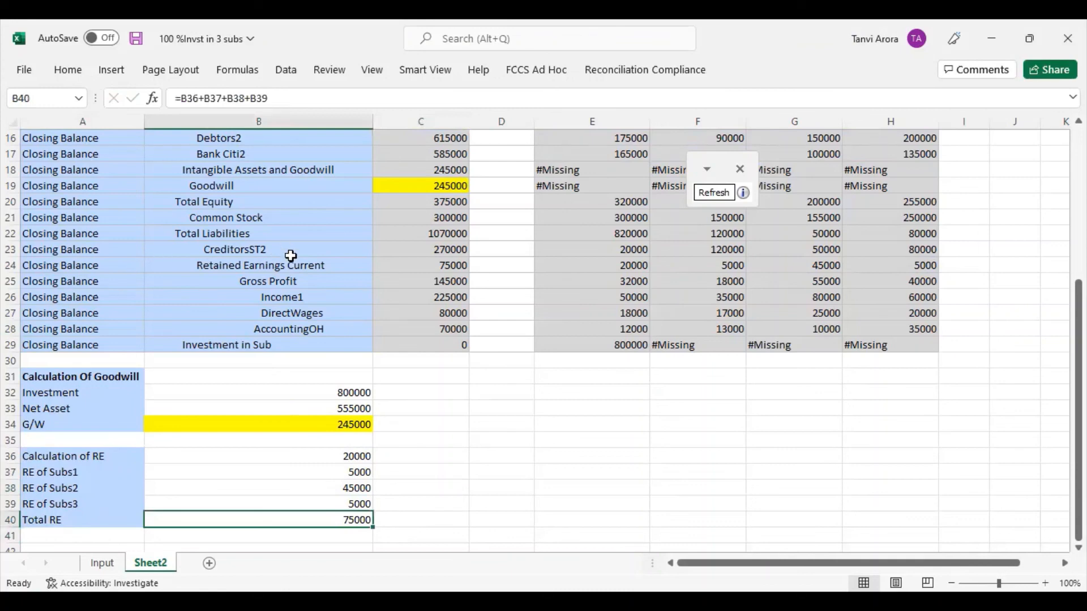
left_click(67, 71)
left_click(258, 126)
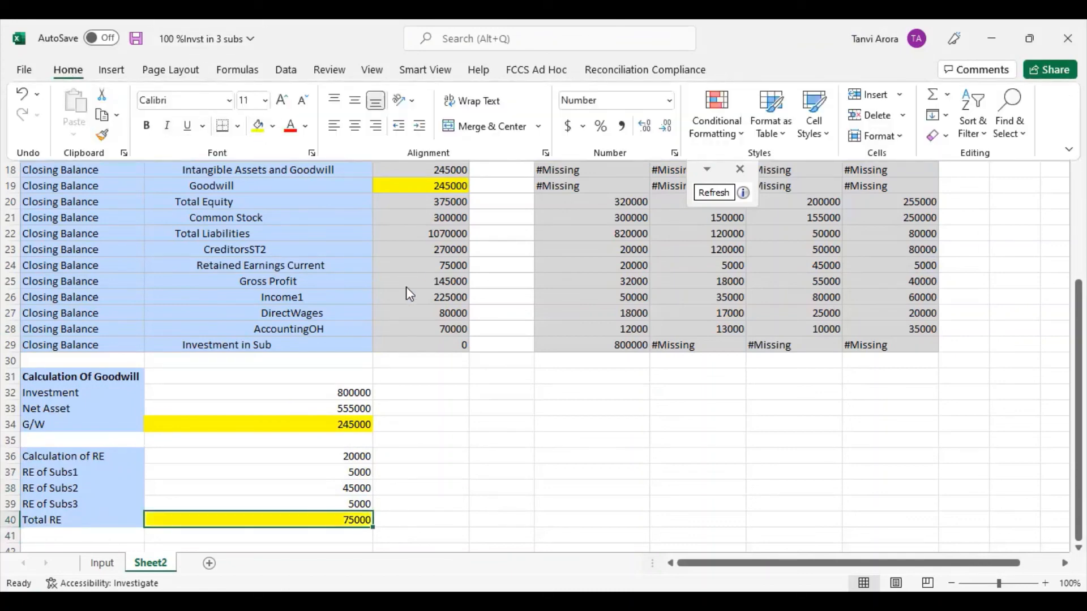
left_click(422, 265)
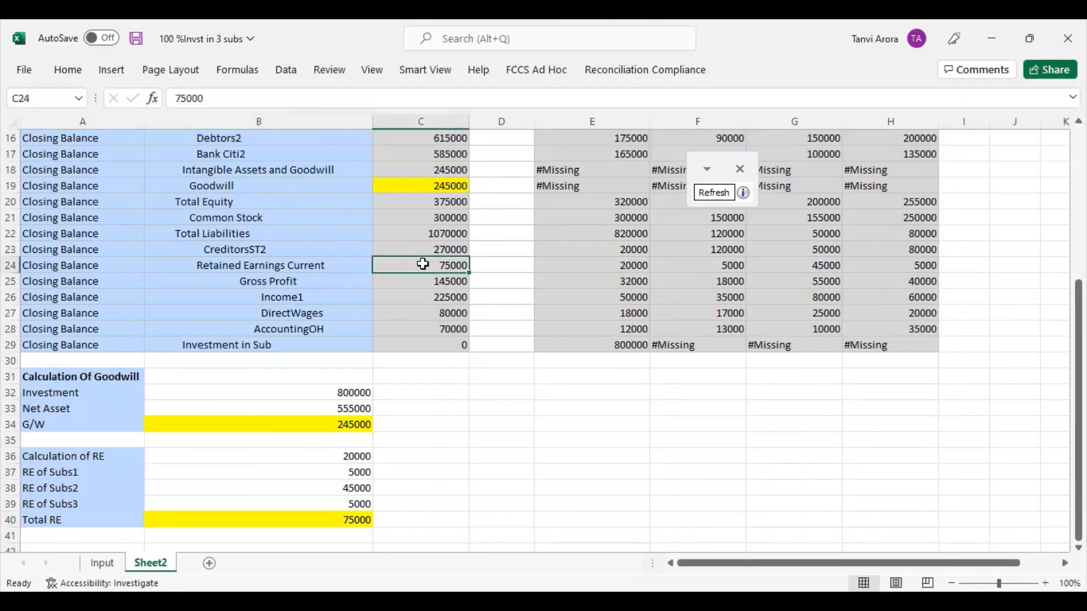
left_click(68, 72)
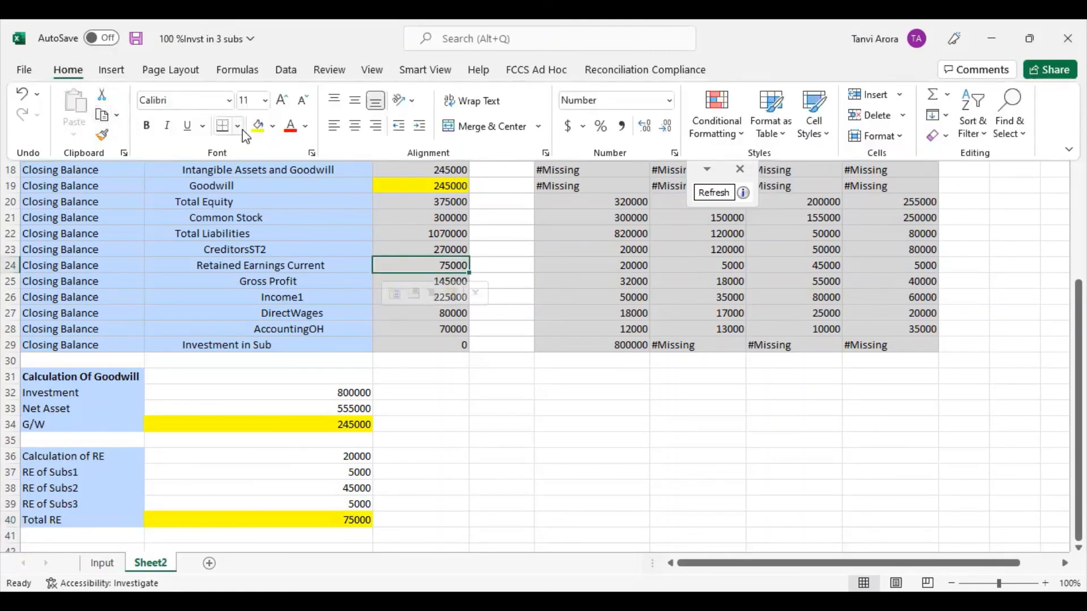
left_click(258, 126)
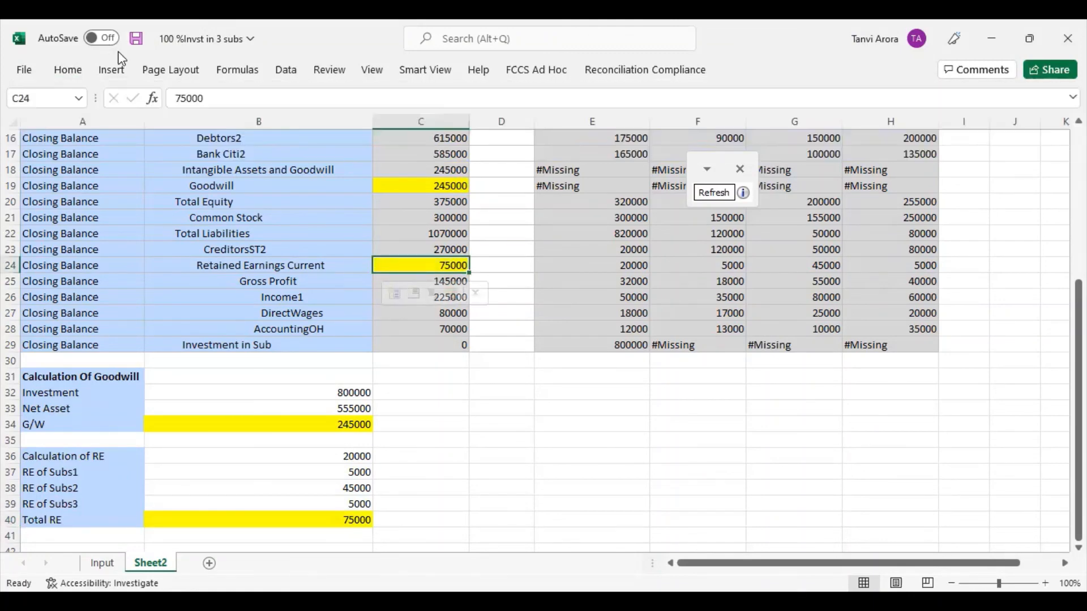
key("ctrl+s")
Step: Insert a new column at D, directly after the TotalN100 column
scroll(642, 463, "up", 1)
scroll(606, 544, "up", 4)
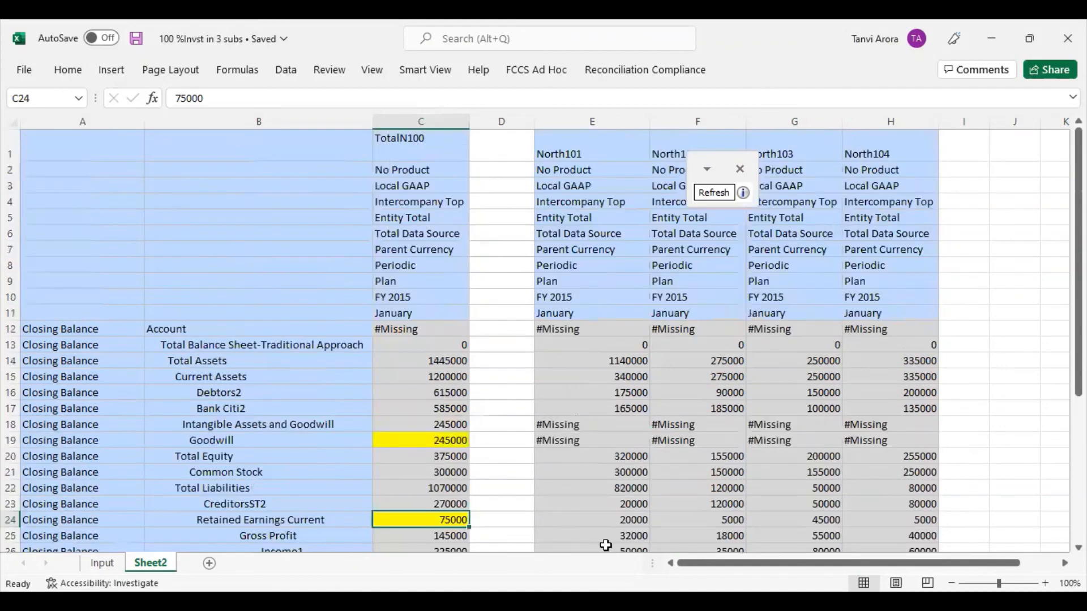
right_click(497, 123)
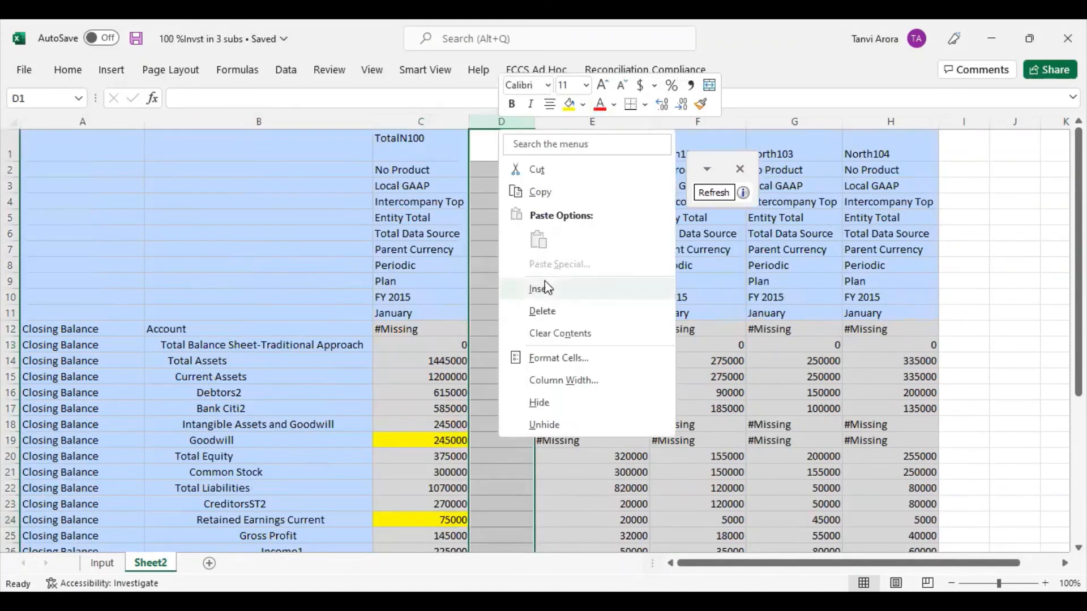
left_click(547, 287)
left_click(593, 238)
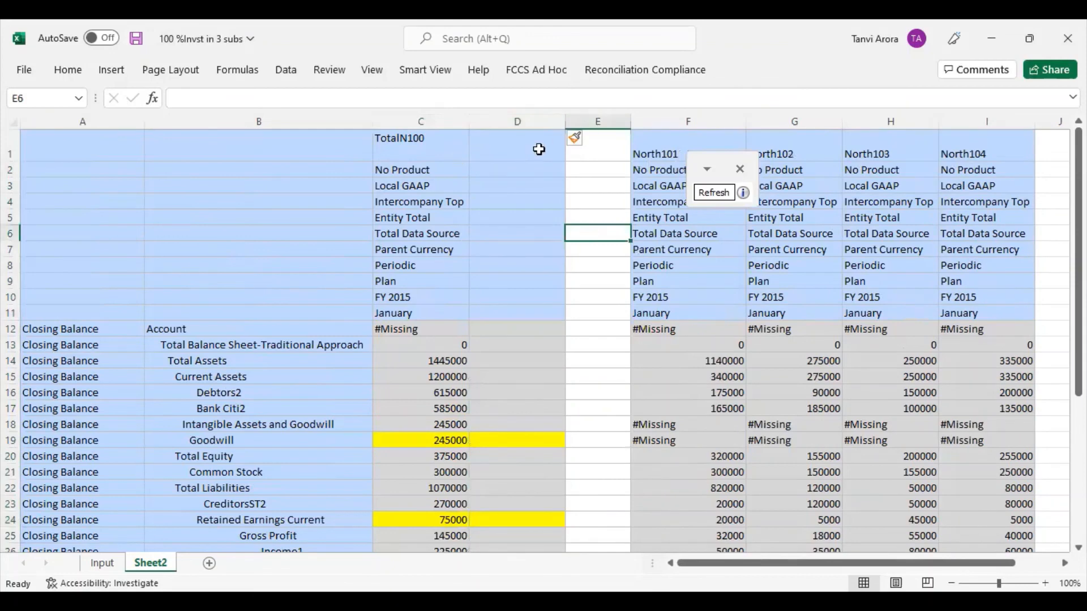
Step: Copy the TotalN100 column's headers and balances from column C into column D, starting at D1
left_click(539, 152)
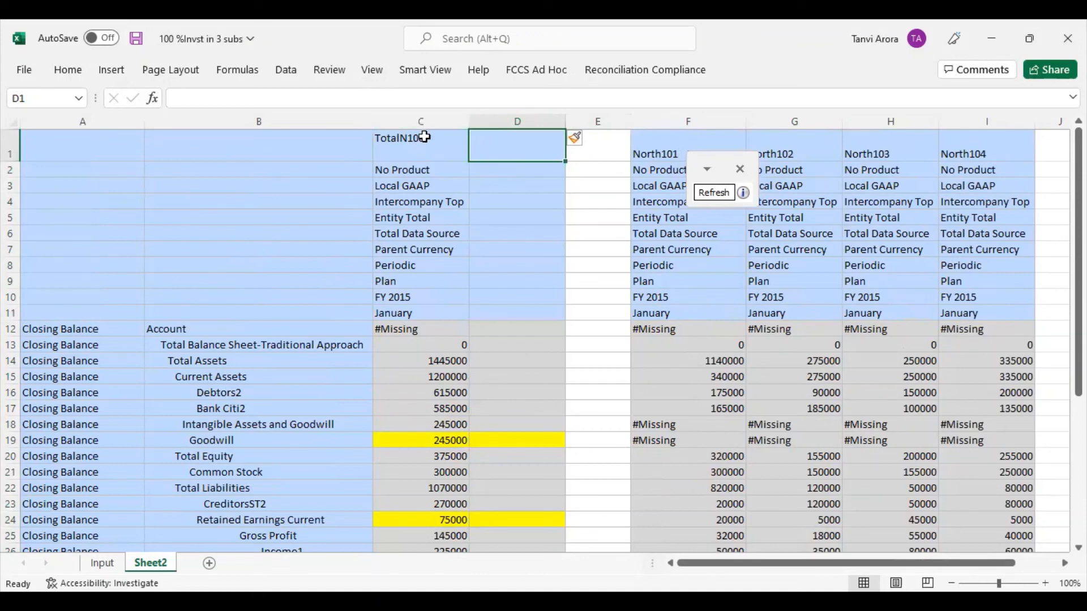
left_click_drag(424, 138, 423, 512)
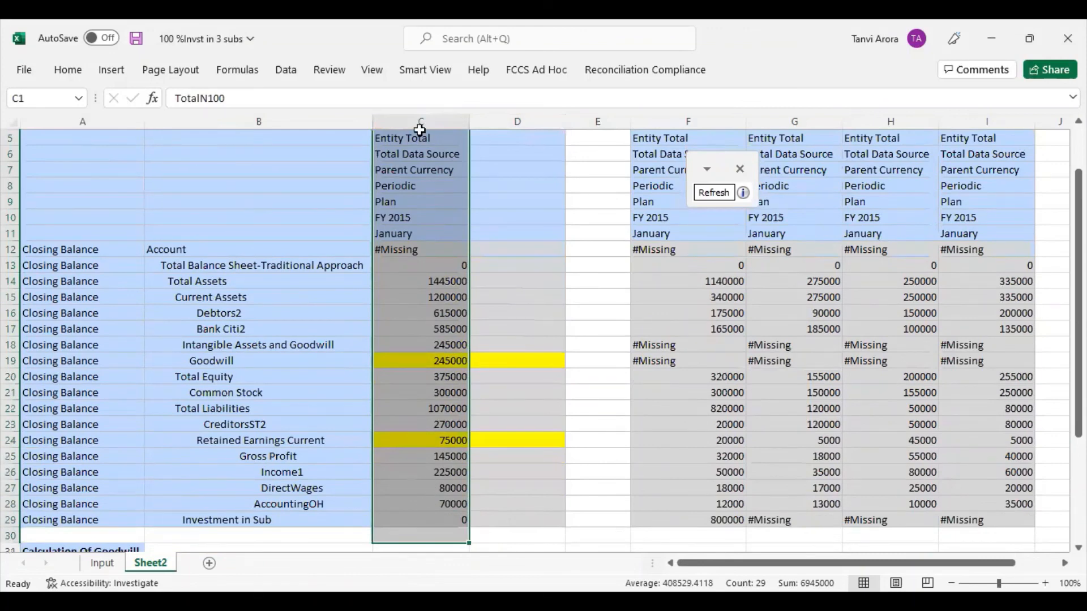
scroll(421, 178, "up", 2)
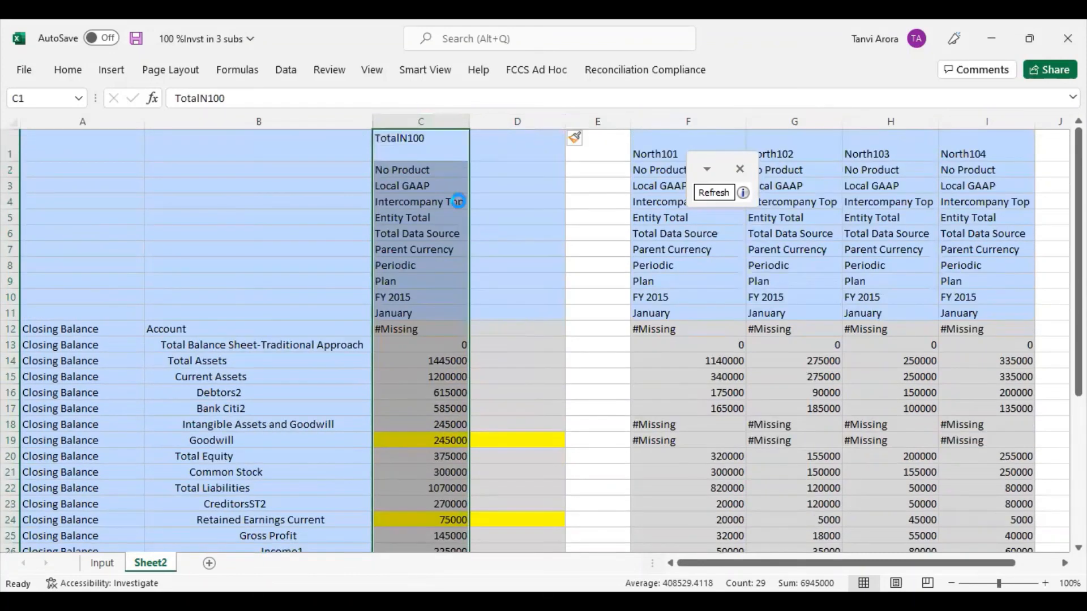
key("ctrl+c")
left_click(517, 151)
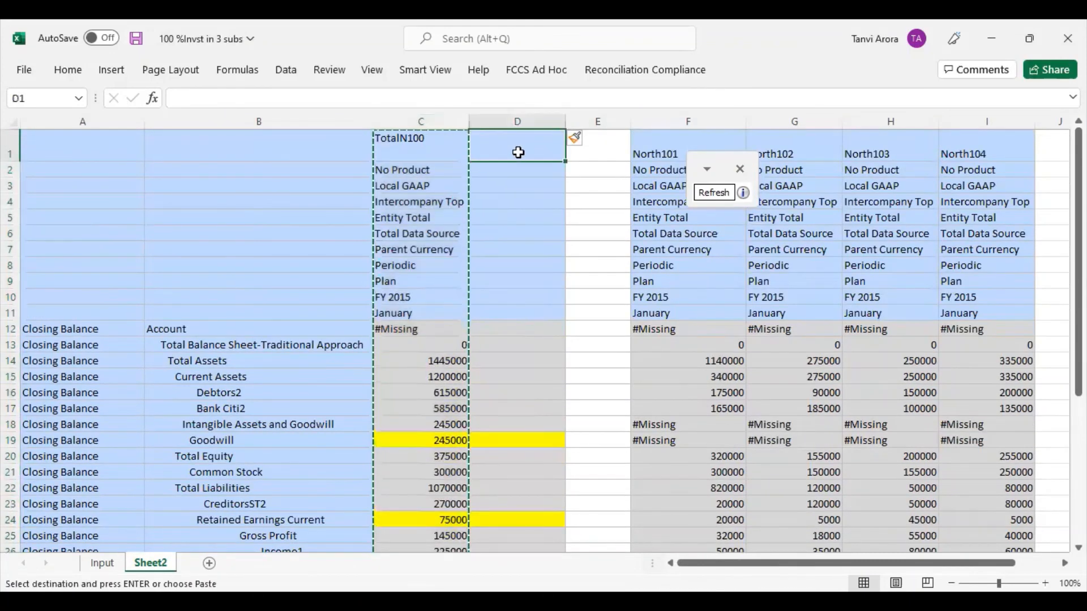
key("ctrl+v")
key("Escape")
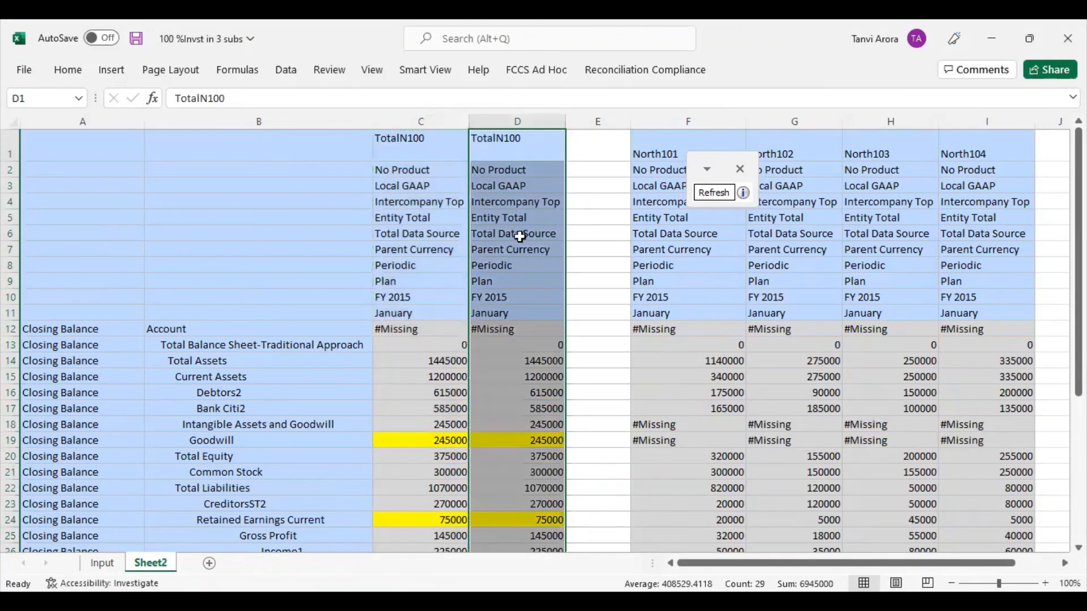
left_click(596, 308)
Step: Change the data source member in D6 to "Total Eliminations" and refresh the Smart View grid
left_click(545, 232)
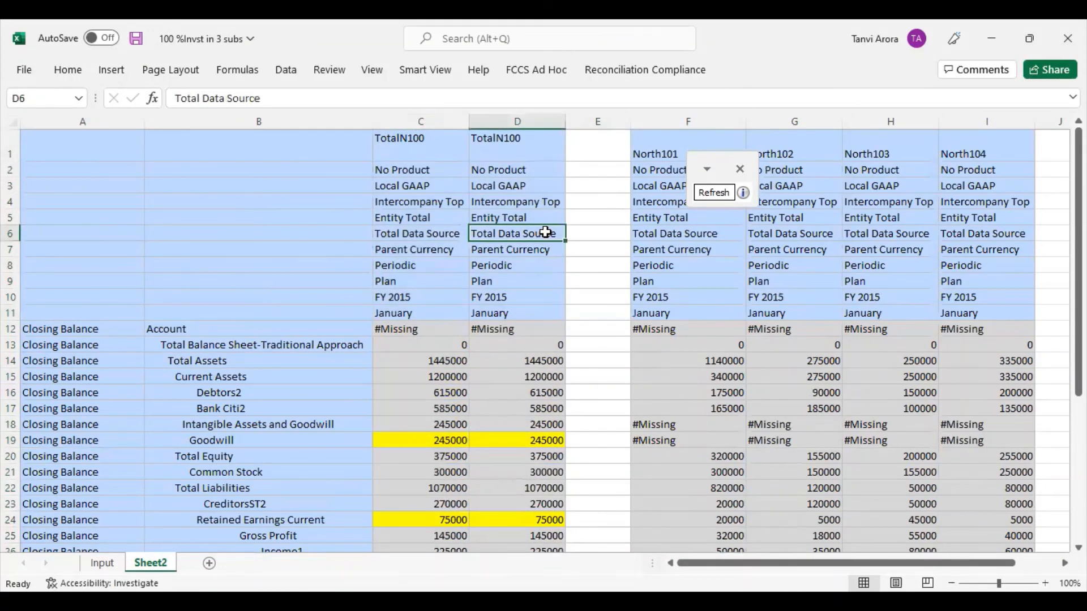
key("BackSpace")
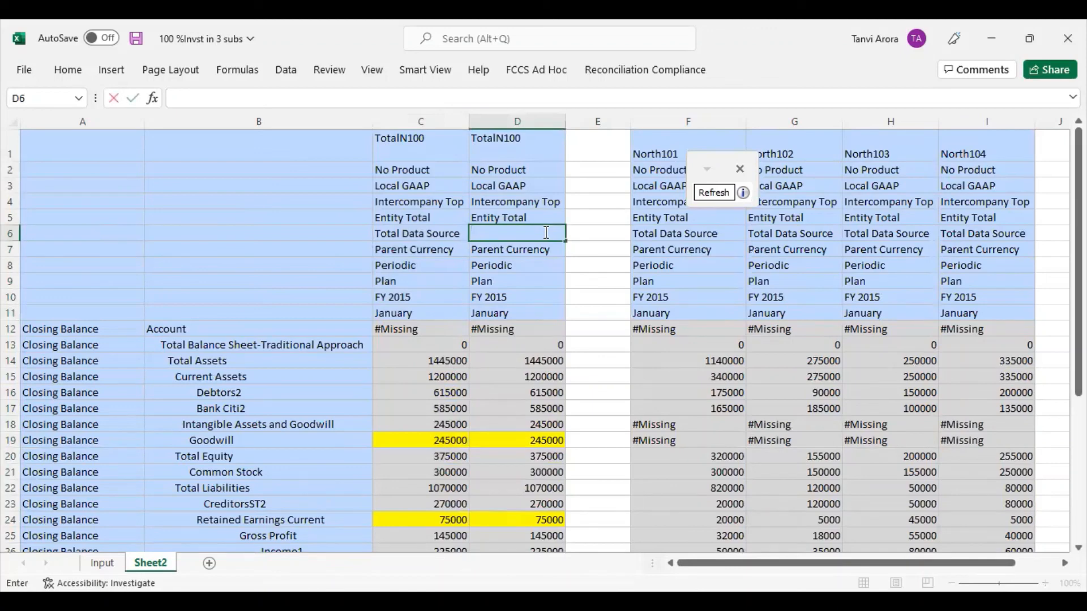
type("TotalN100")
key("BackSpace")
key("BackSpace")
key("BackSpace")
key("BackSpace")
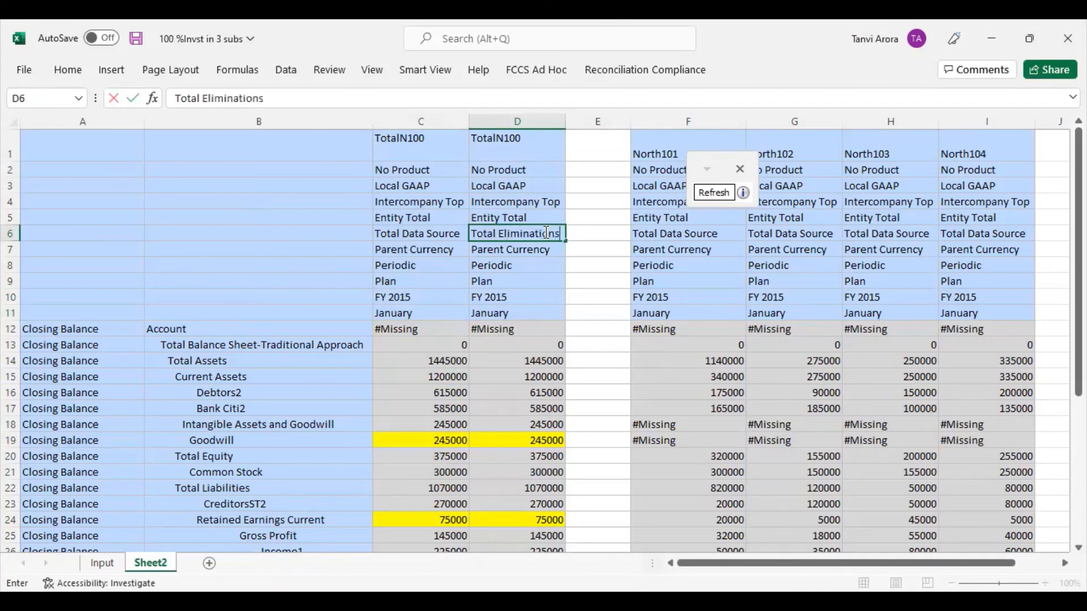
left_click(597, 267)
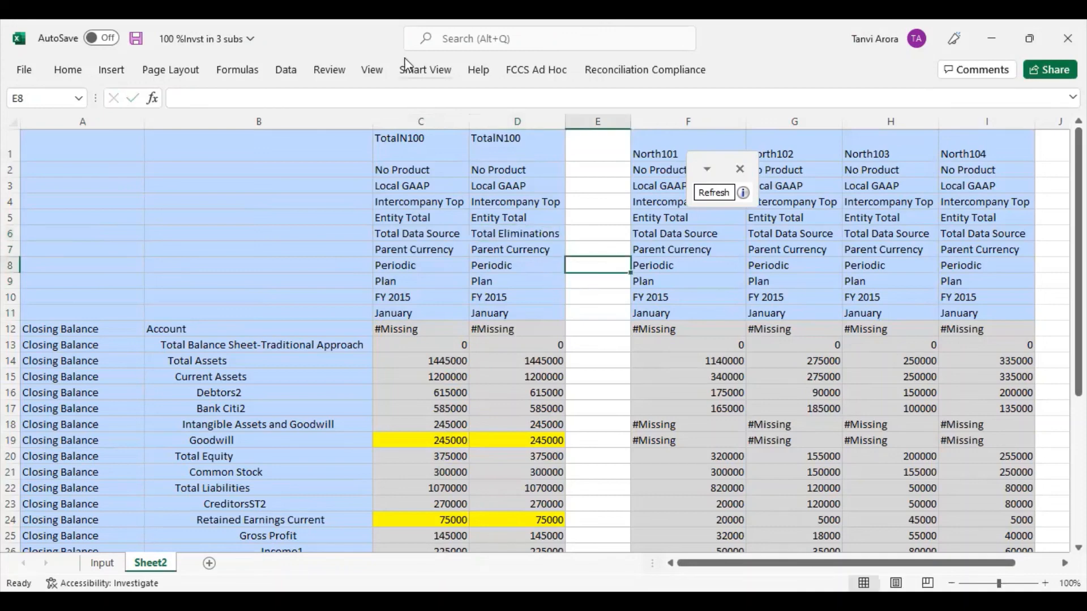
left_click(426, 71)
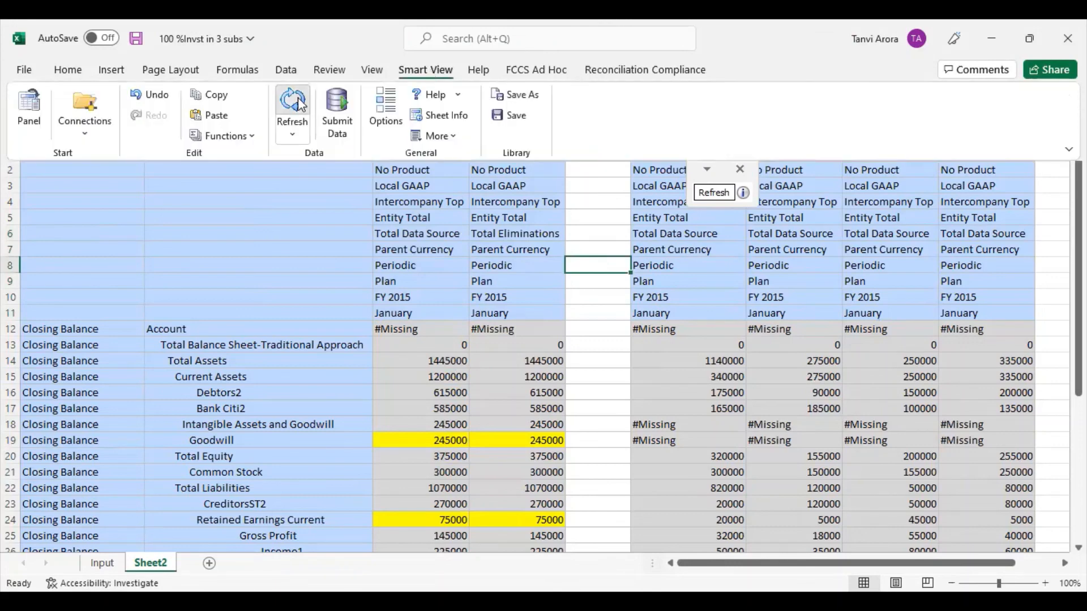
left_click(299, 104)
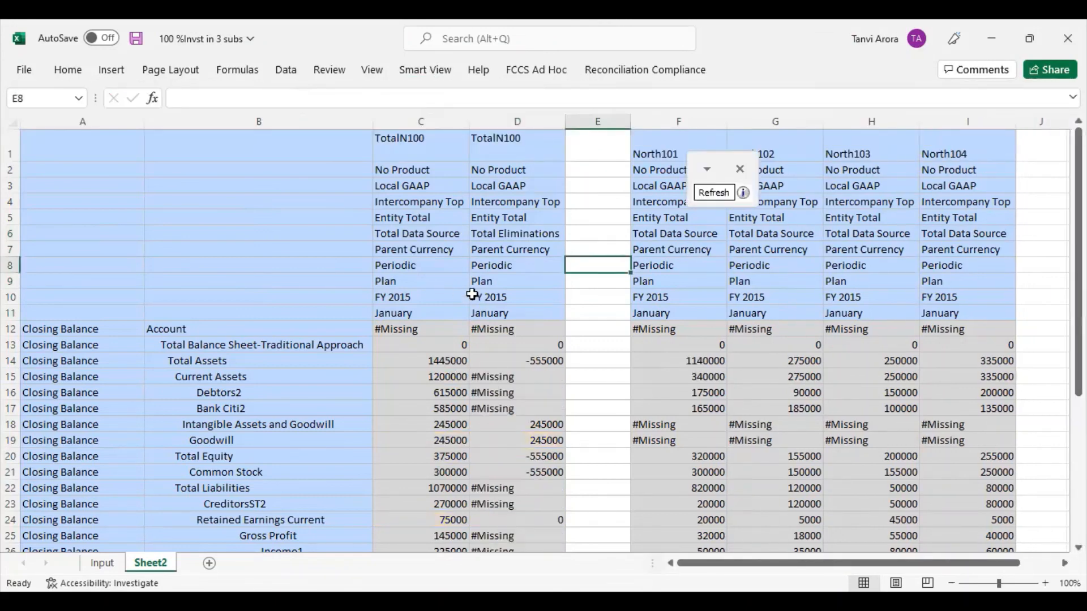
Step: Examine the Total Eliminations column against the TotalN100 consolidated and North101 values, especially for Intangible Assets and Goodwill
left_click(593, 418)
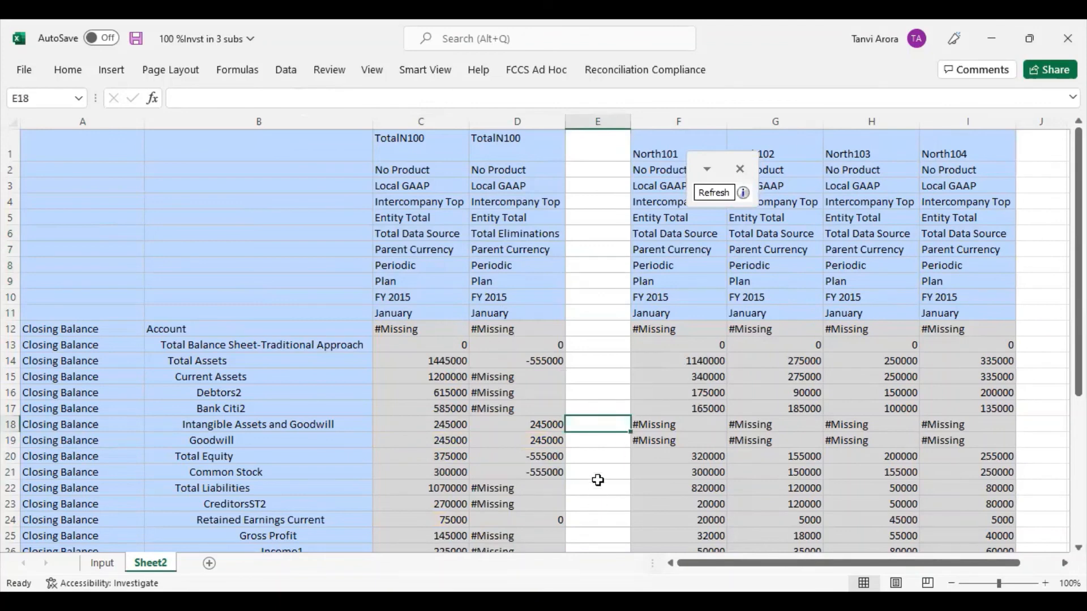
scroll(598, 480, "down", 2)
left_click(598, 440)
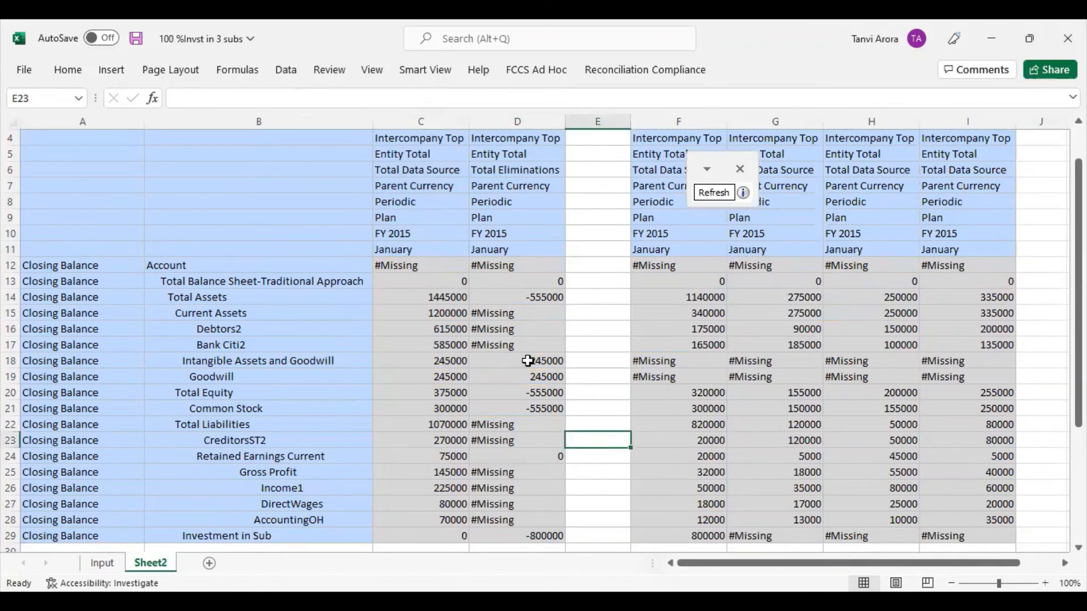
left_click_drag(526, 360, 658, 358)
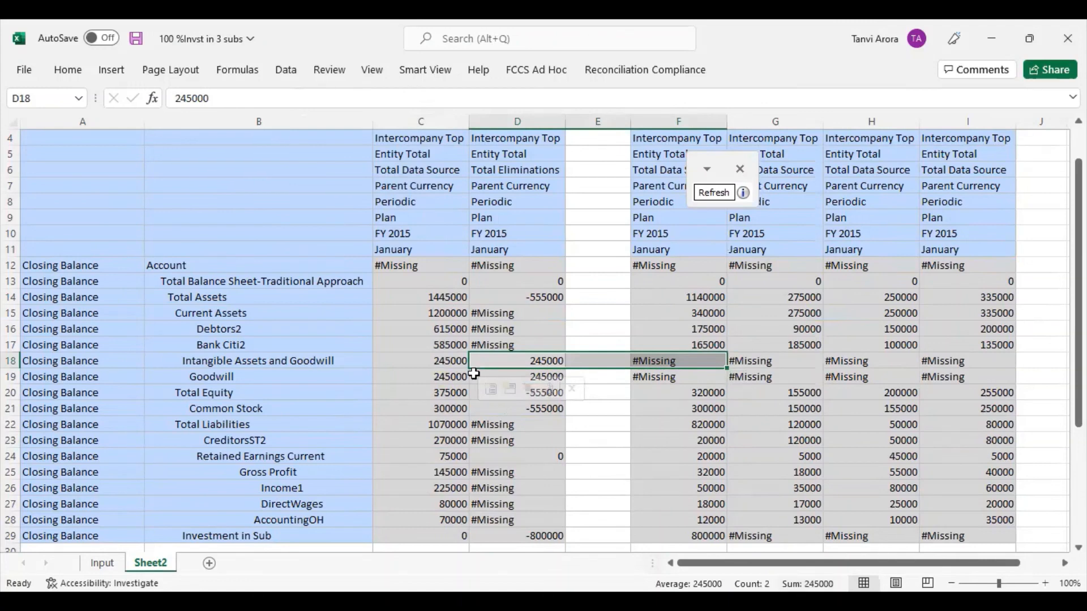
left_click(433, 364)
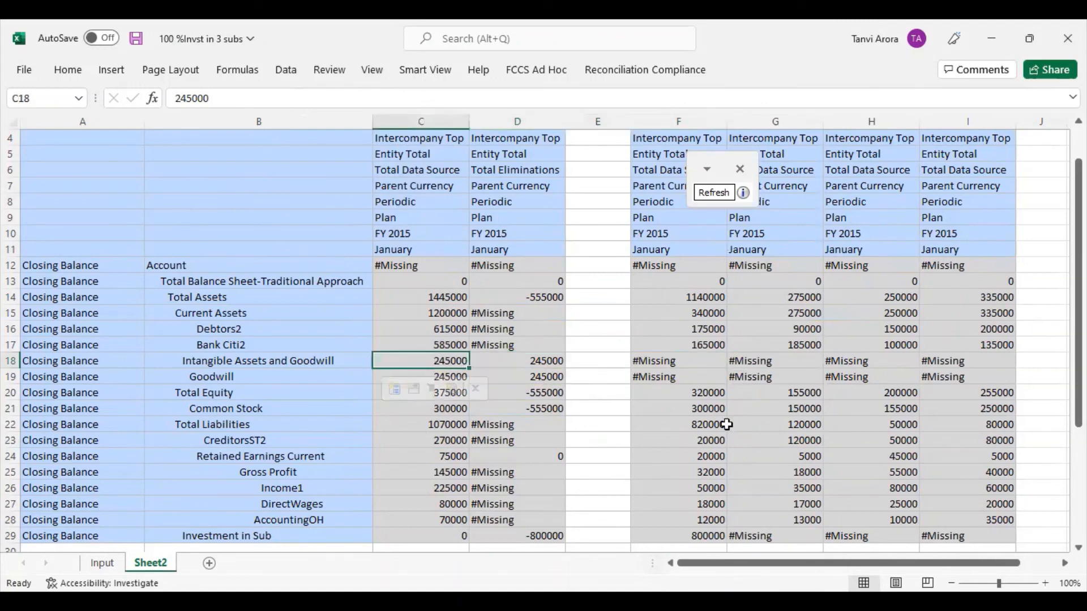
Step: Check that eliminations plus the North101 to North104 balances sum to the TotalN100 values for Total Equity and Common Stock
left_click(613, 481)
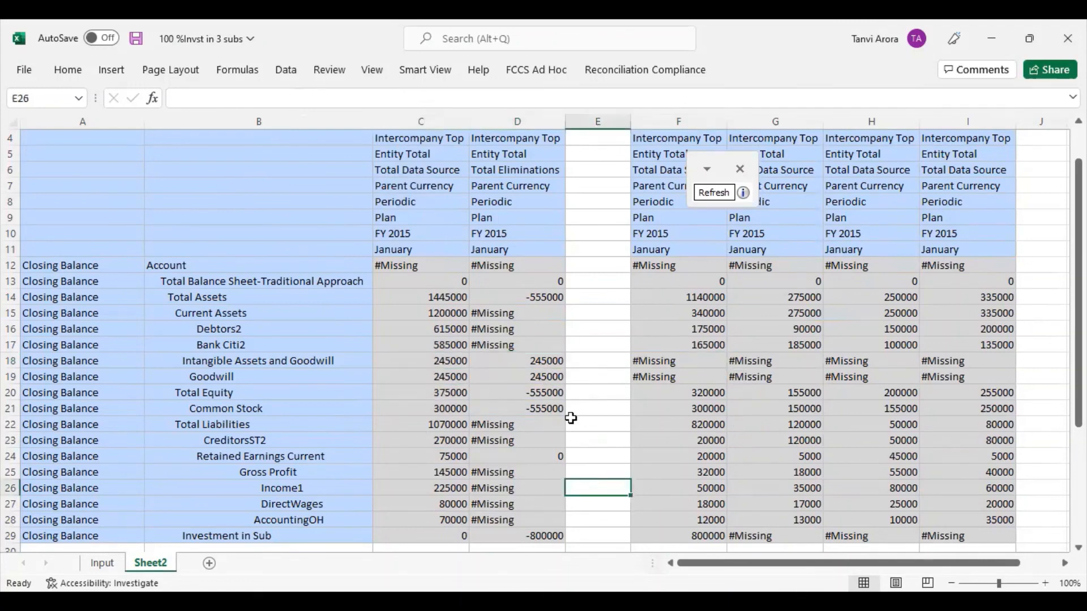
left_click_drag(517, 391, 951, 393)
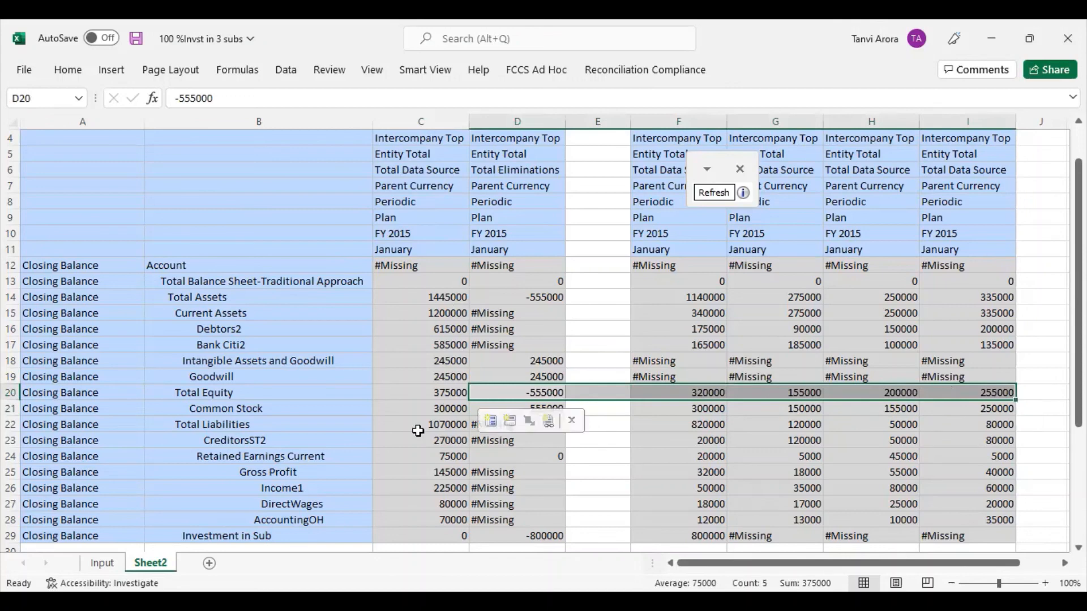
left_click(422, 394)
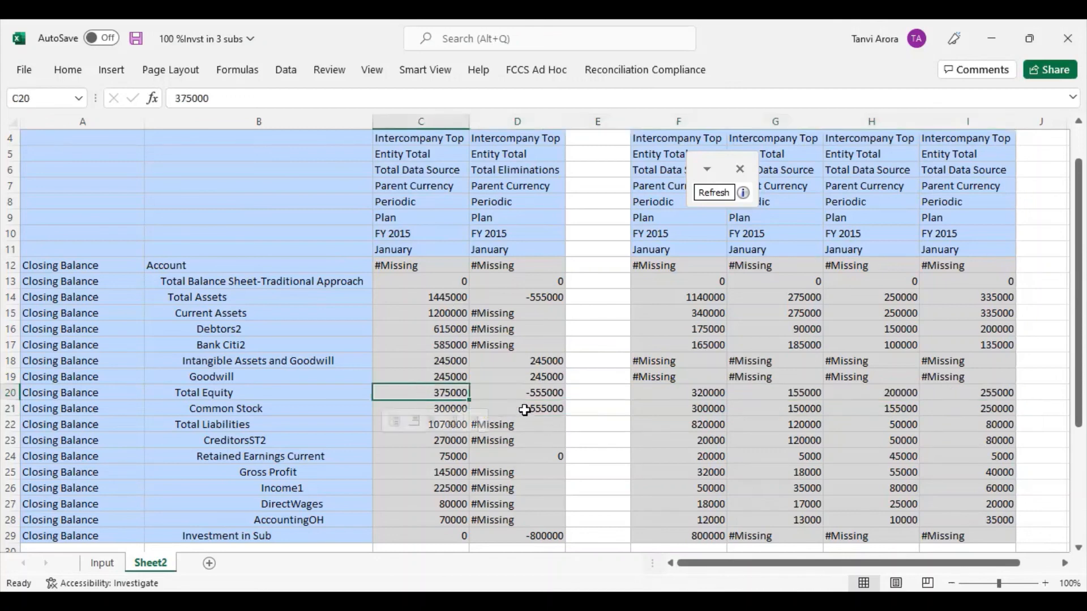
left_click_drag(517, 408, 970, 409)
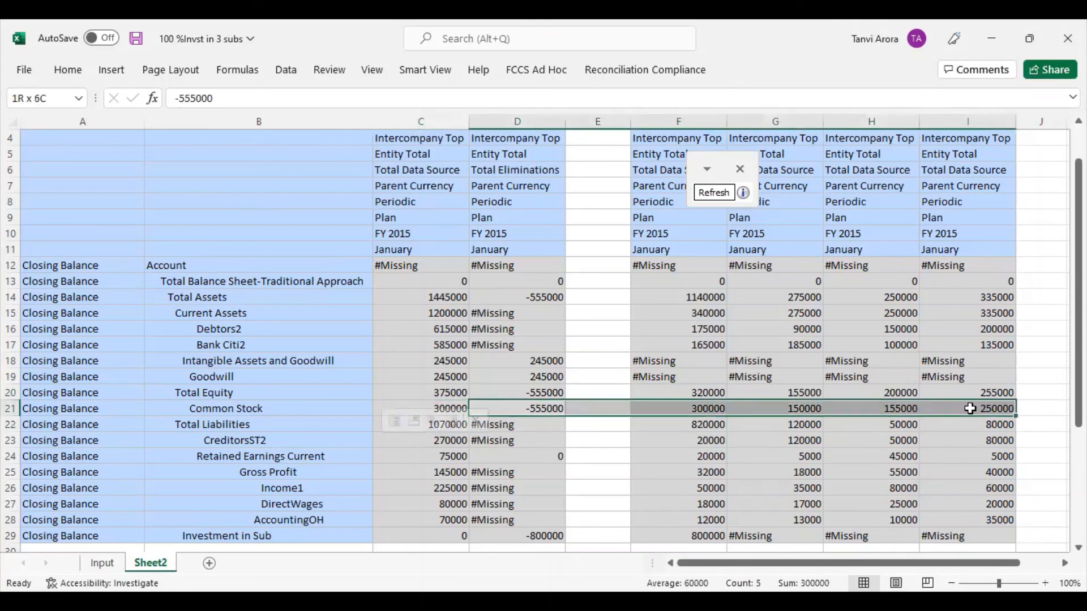
left_click(427, 409)
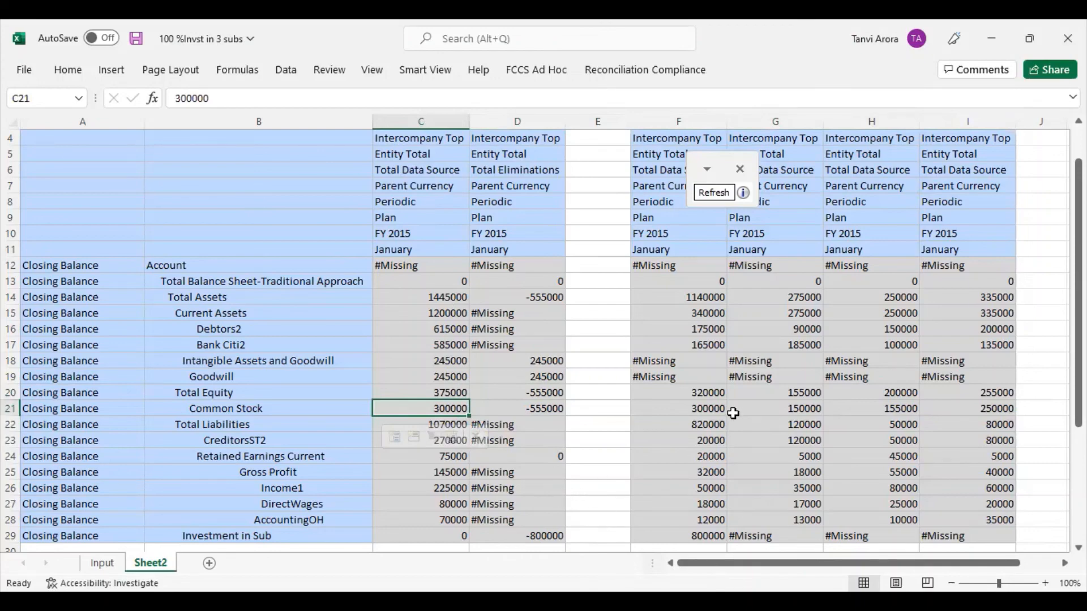
scroll(733, 414, "down", 1)
scroll(733, 414, "up", 3)
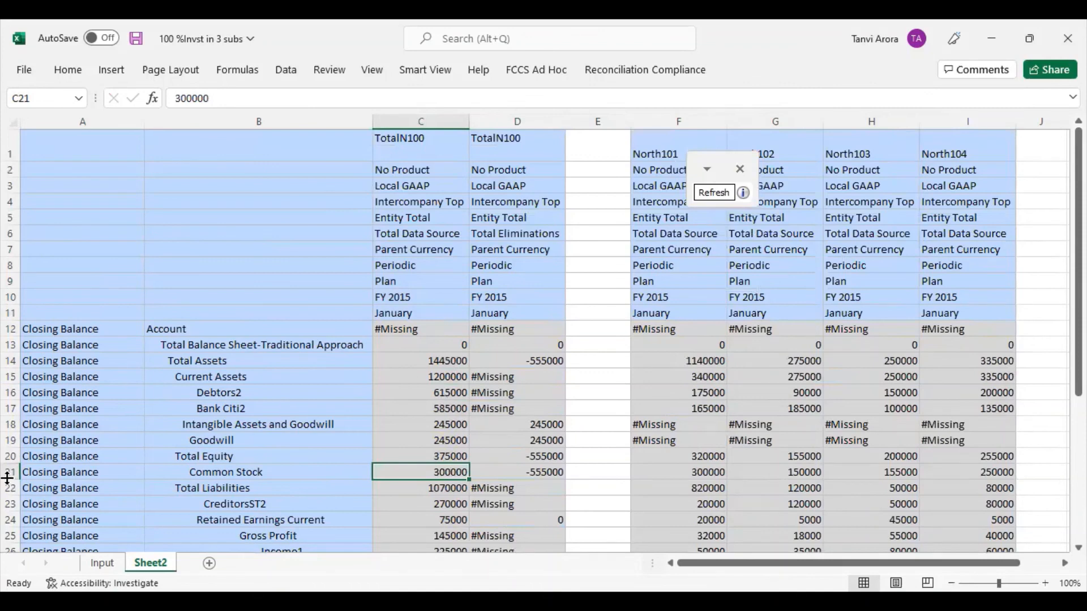